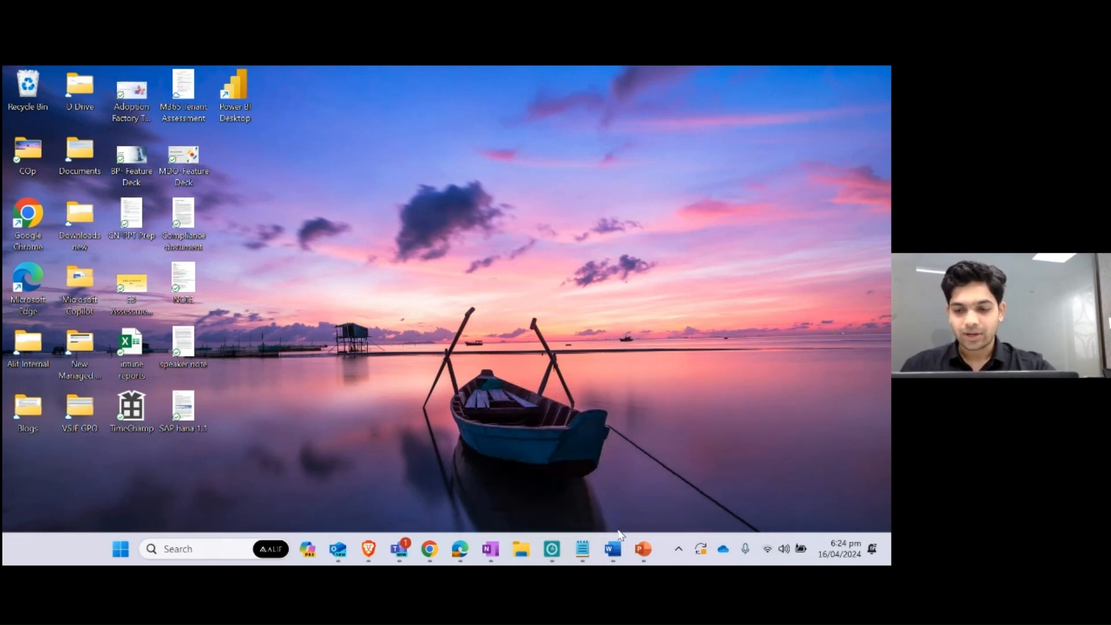
Bring up the Copilot chat in Teams, and copy the SOC lead JD prompt from the Live Demo document in Word
{"action": "mouse_move", "coordinate": [399, 549]}
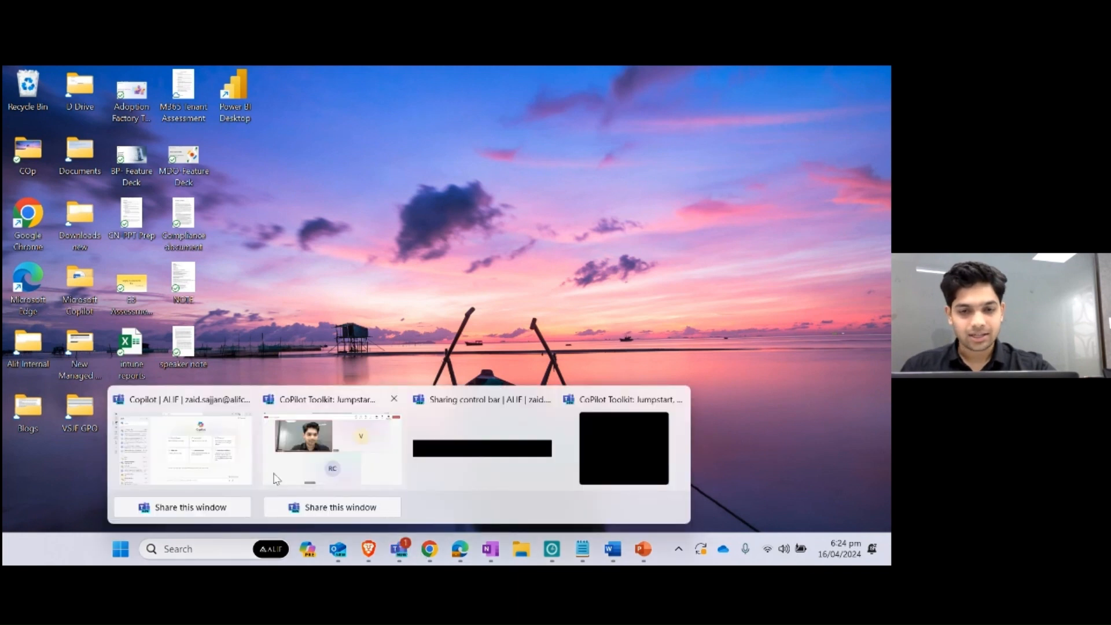
{"action": "left_click", "coordinate": [191, 439]}
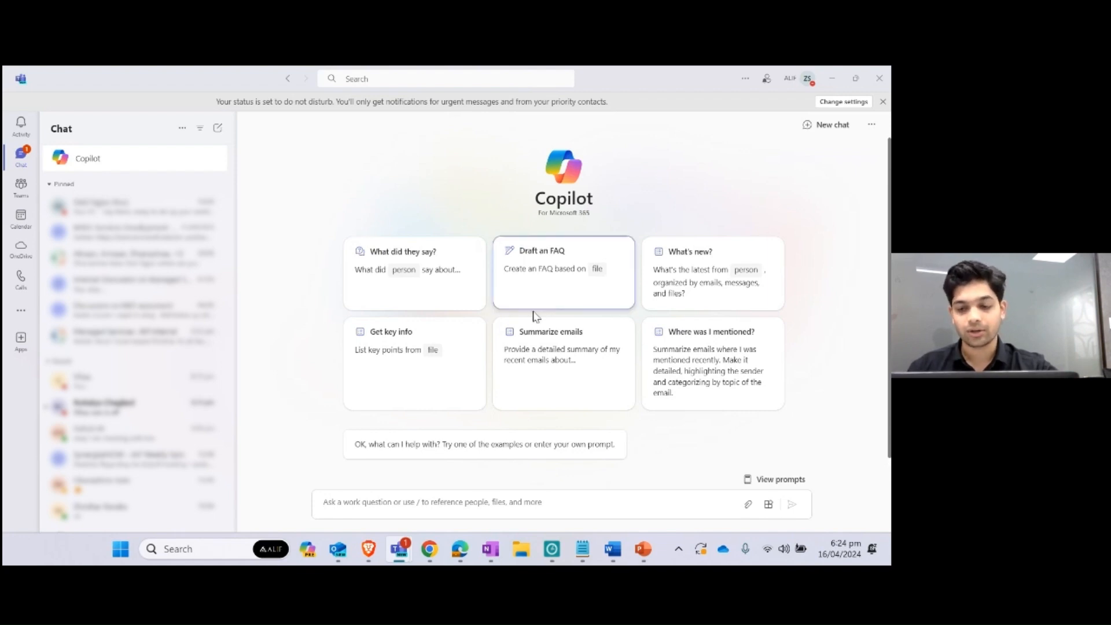
{"action": "mouse_move", "coordinate": [613, 549]}
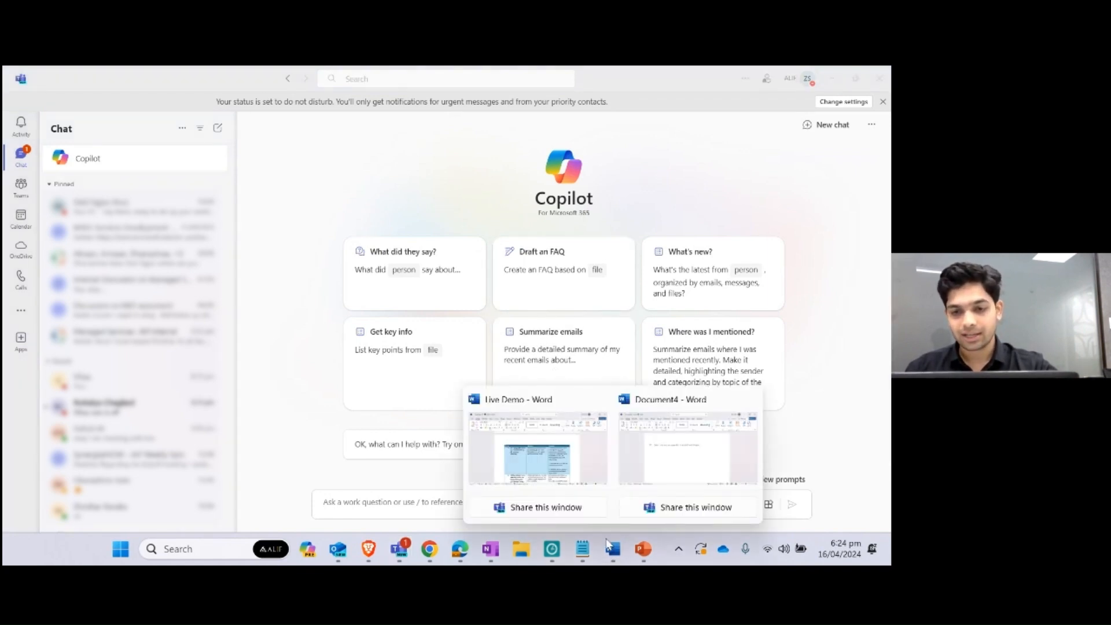
{"action": "left_click", "coordinate": [561, 462]}
{"action": "scroll", "coordinate": [453, 370], "scroll_direction": "down", "scroll_amount": 2}
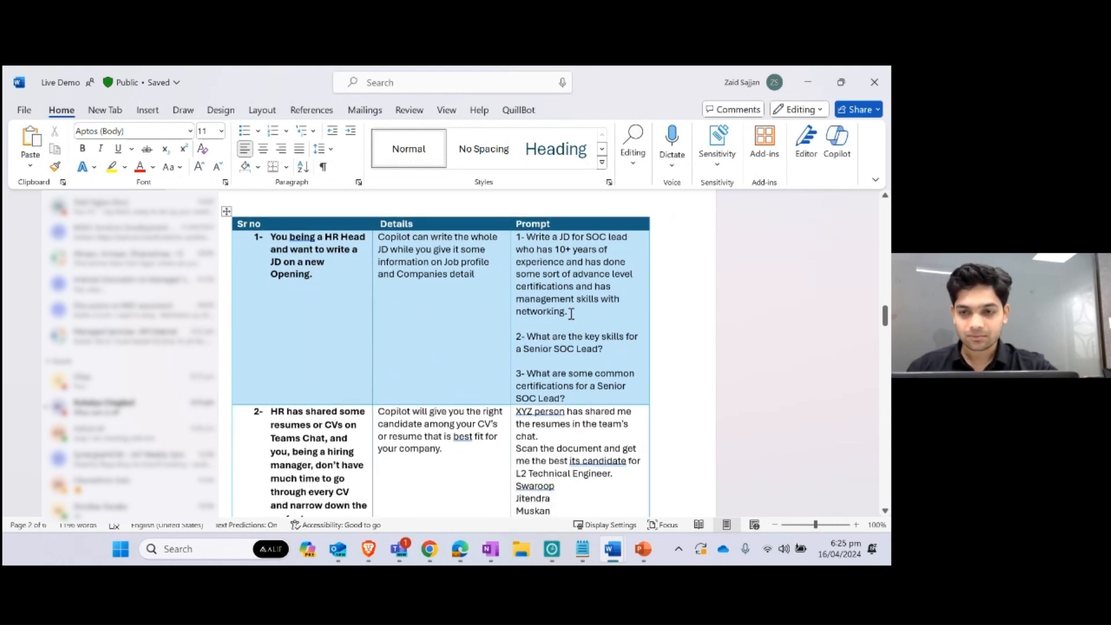
{"action": "left_click_drag", "start_coordinate": [569, 313], "coordinate": [529, 242]}
{"action": "key", "text": "ctrl+c"}
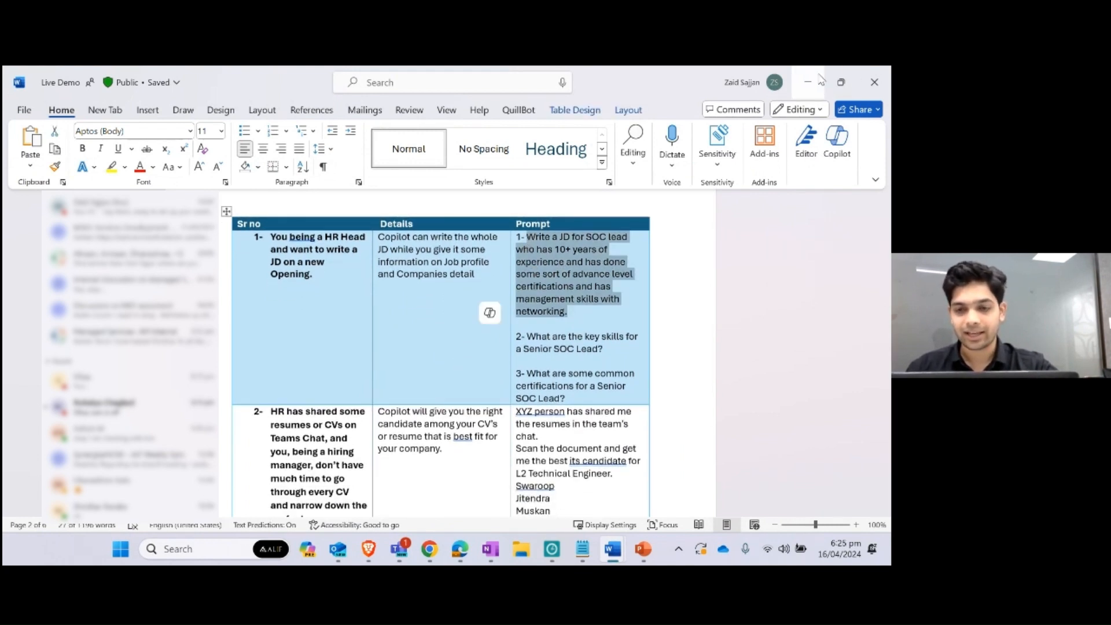
Return to the Teams Copilot chat and submit the copied prompt requesting a JD for a SOC lead with 10+ years of experience
{"action": "left_click", "coordinate": [808, 82]}
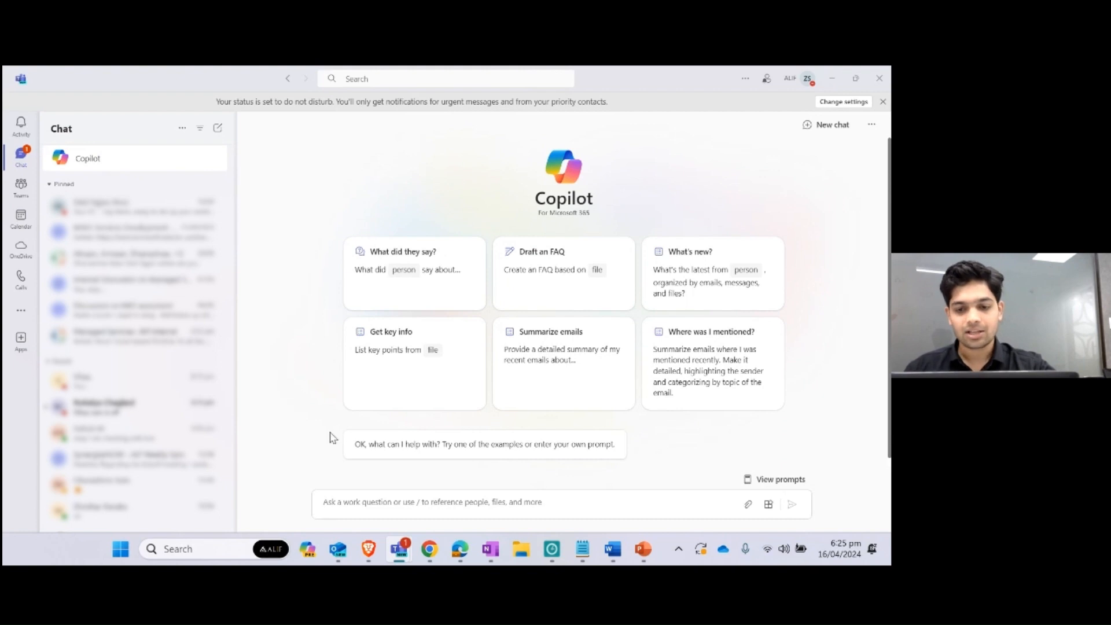
{"action": "left_click", "coordinate": [379, 503]}
{"action": "key", "text": "ctrl+v"}
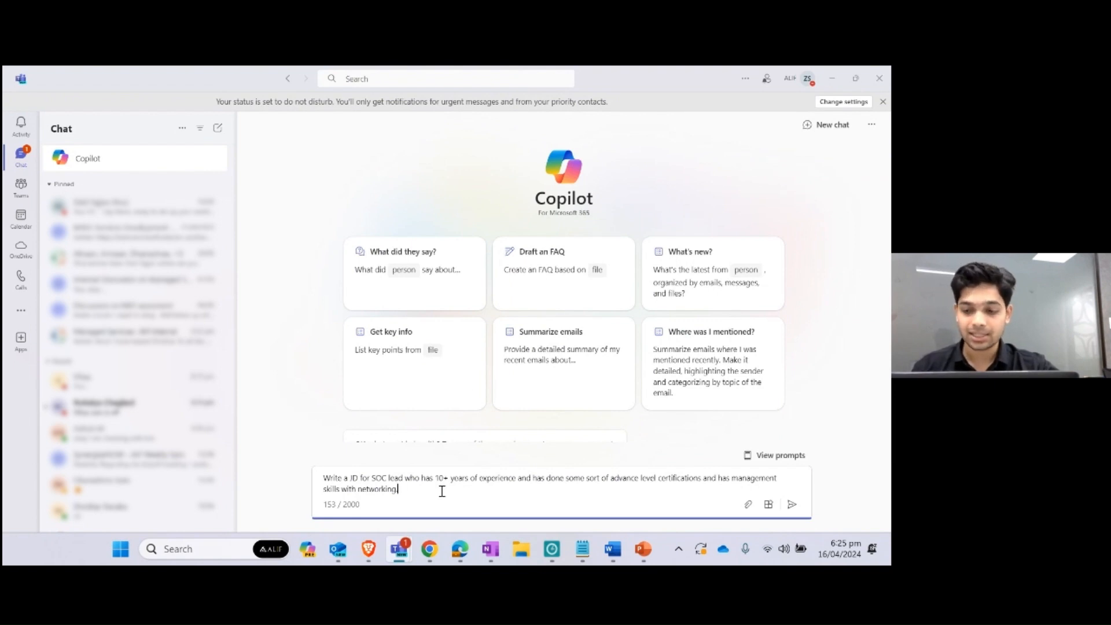
{"action": "key", "text": "Return"}
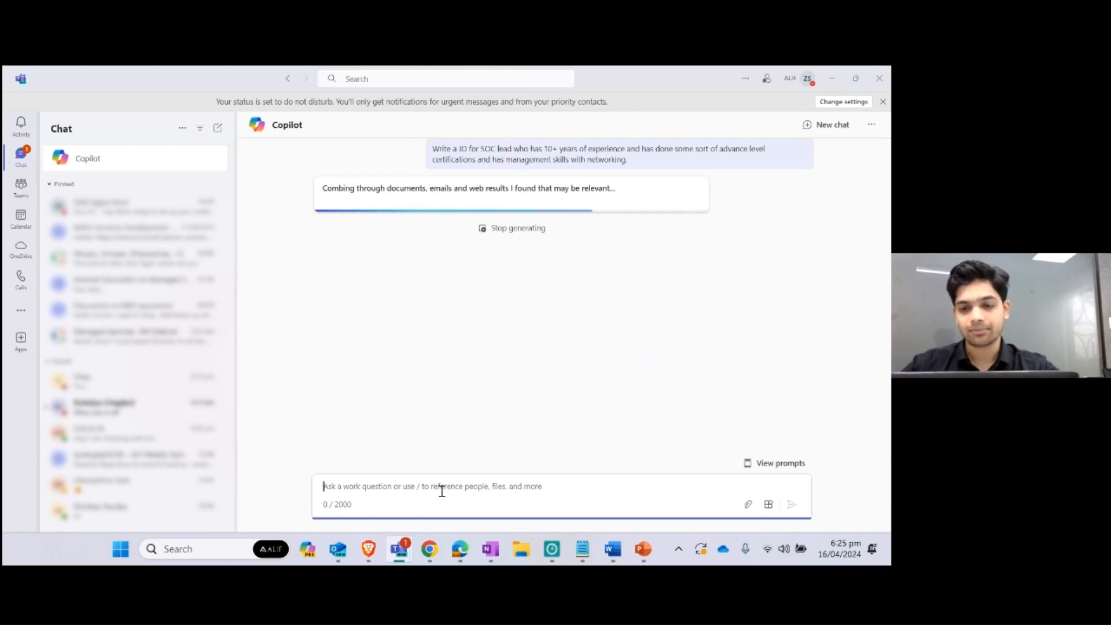
{"action": "left_click", "coordinate": [526, 444]}
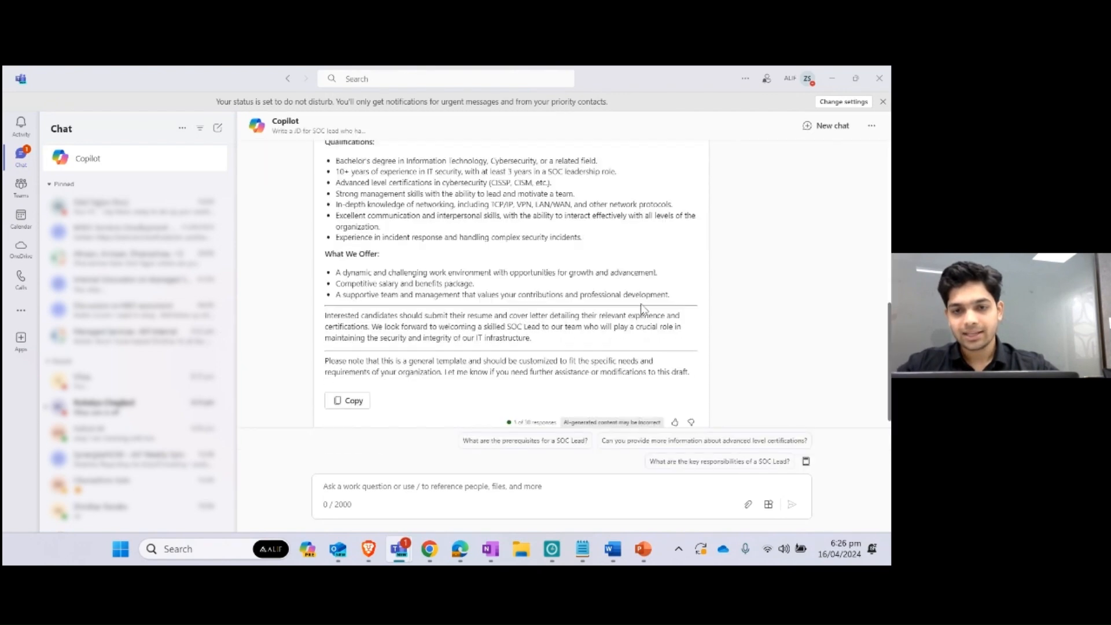
Read through the generated SOC lead job description, covering its summary, key responsibilities, qualifications and offer sections
{"action": "scroll", "coordinate": [641, 308], "scroll_direction": "up", "scroll_amount": 10}
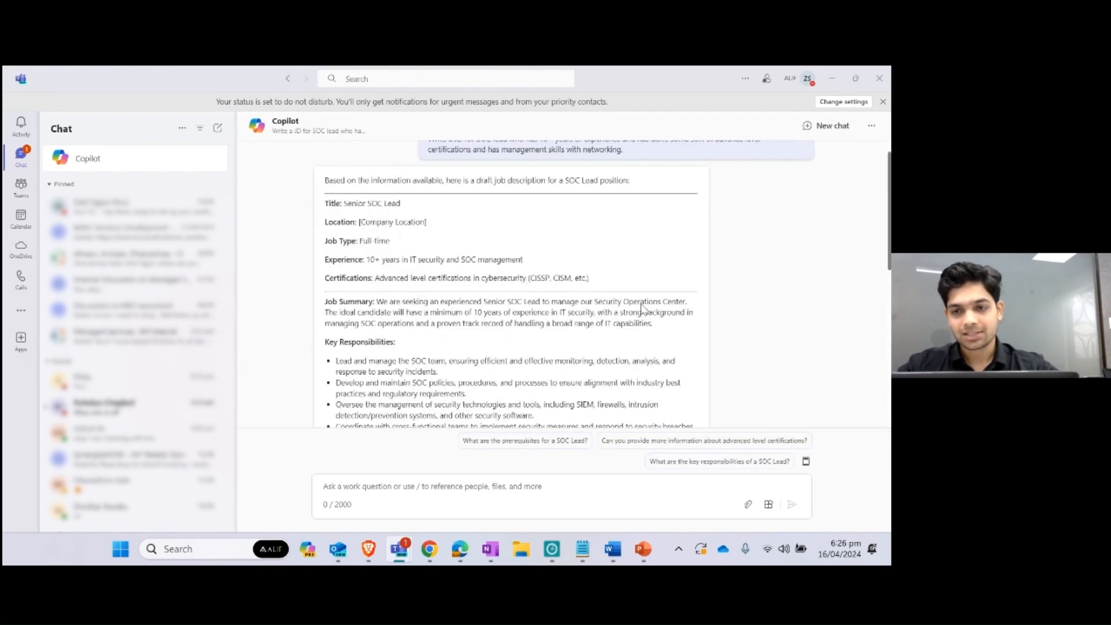
{"action": "scroll", "coordinate": [641, 309], "scroll_direction": "down", "scroll_amount": 1}
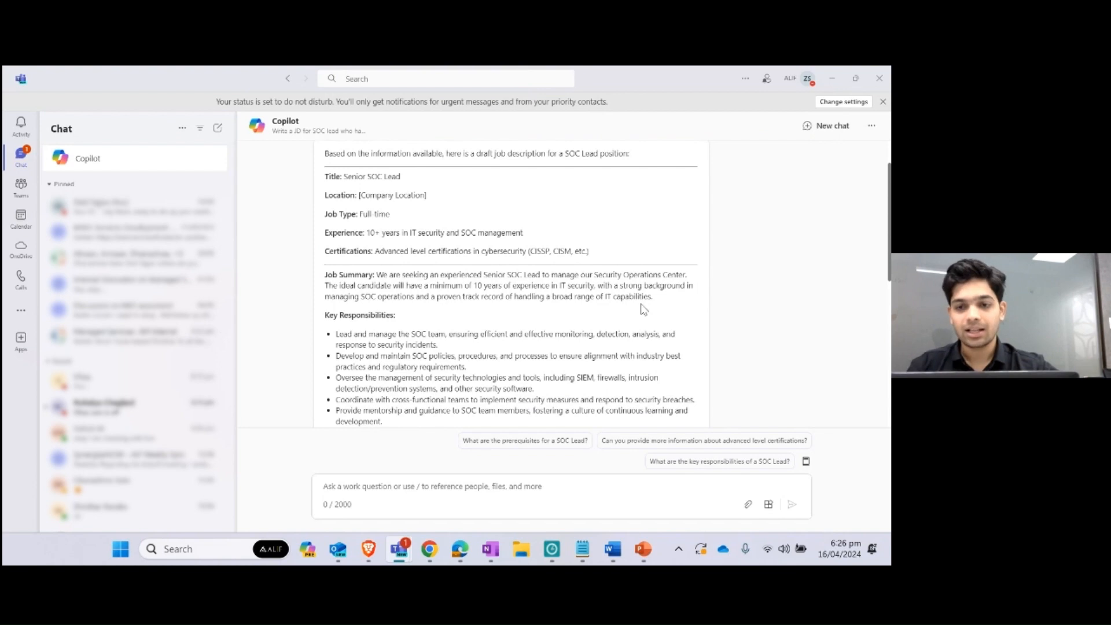
{"action": "scroll", "coordinate": [641, 309], "scroll_direction": "up", "scroll_amount": 2}
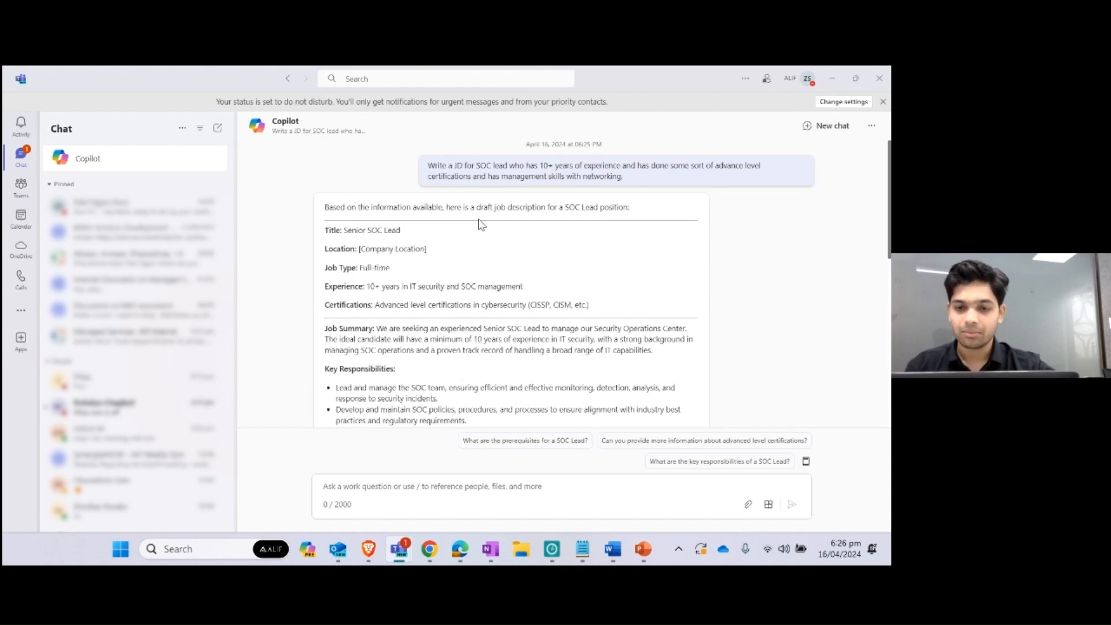
{"action": "scroll", "coordinate": [479, 224], "scroll_direction": "down", "scroll_amount": 1}
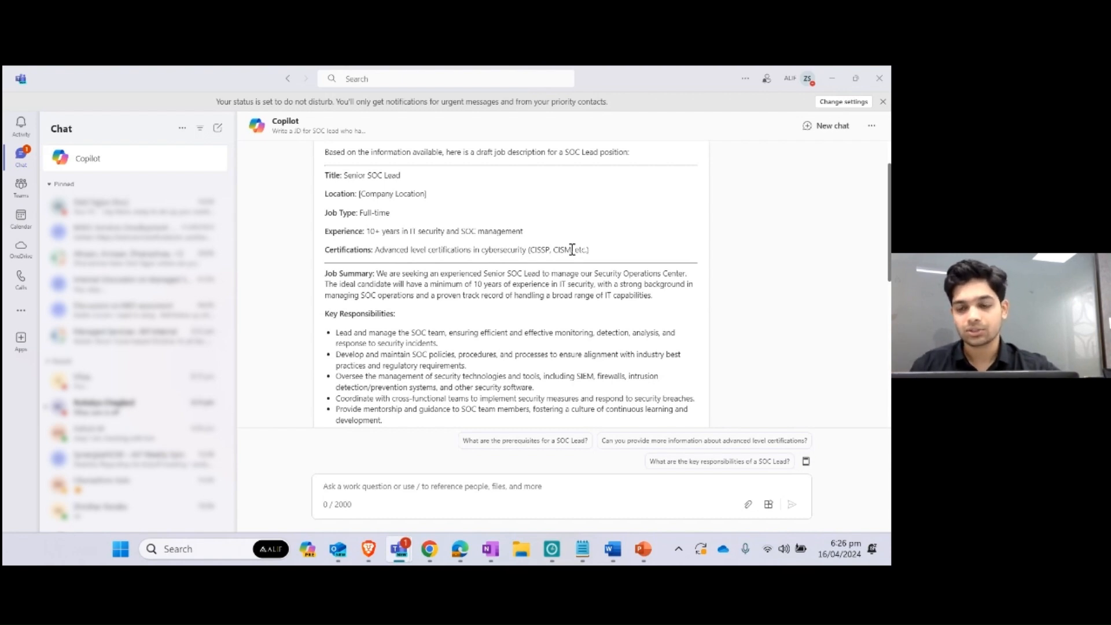
{"action": "scroll", "coordinate": [573, 249], "scroll_direction": "down", "scroll_amount": 1}
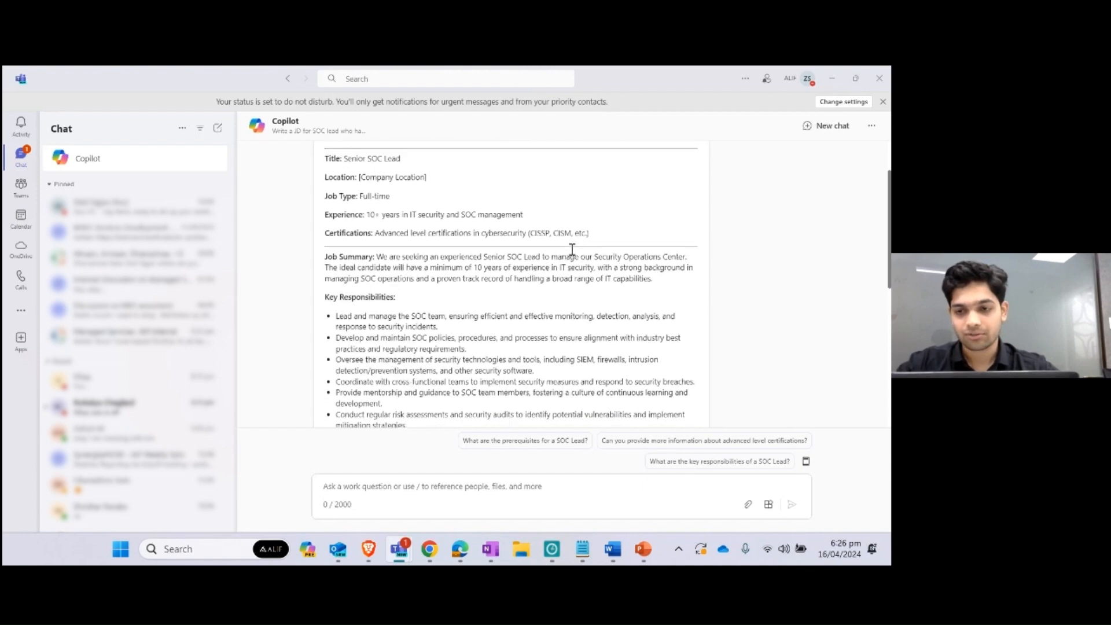
{"action": "scroll", "coordinate": [572, 249], "scroll_direction": "down", "scroll_amount": 1}
{"action": "scroll", "coordinate": [353, 262], "scroll_direction": "down", "scroll_amount": 3}
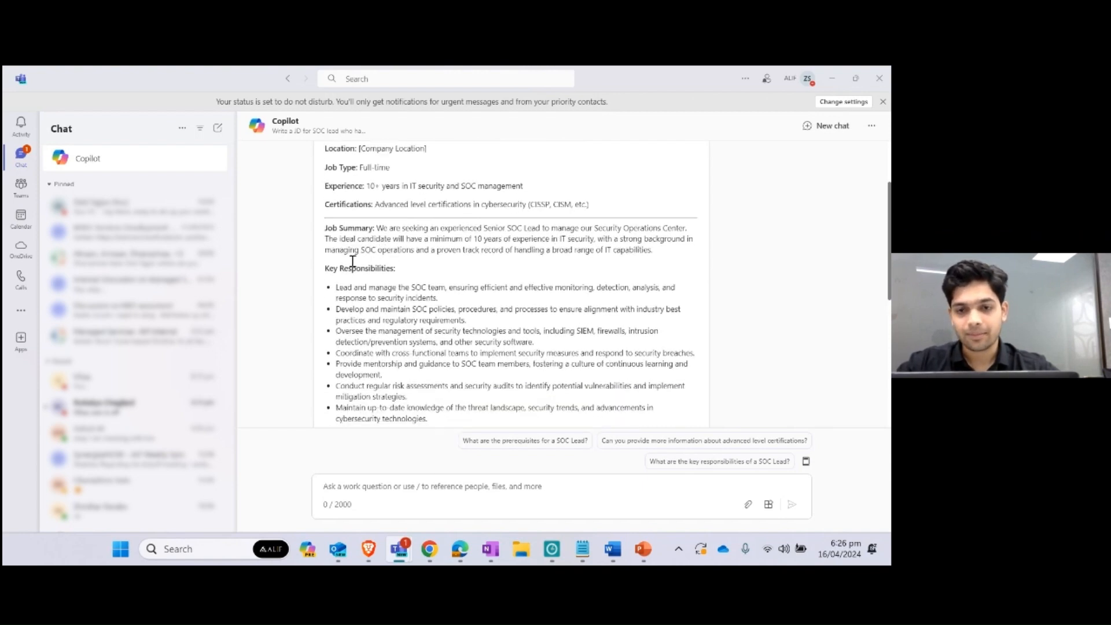
{"action": "scroll", "coordinate": [348, 209], "scroll_direction": "down", "scroll_amount": 1}
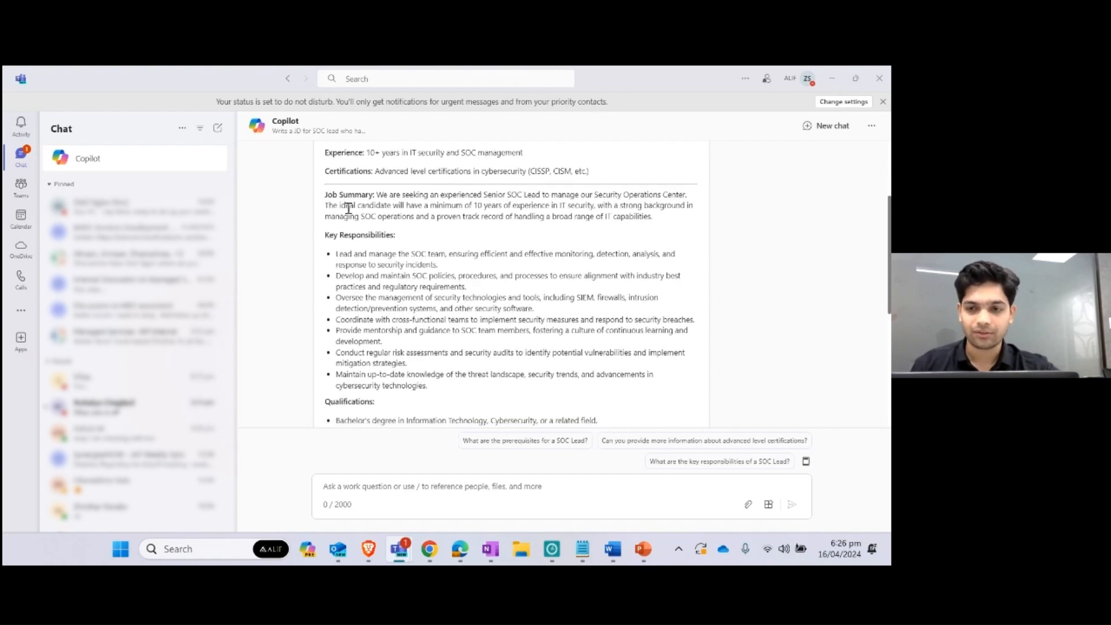
{"action": "scroll", "coordinate": [348, 210], "scroll_direction": "down", "scroll_amount": 2}
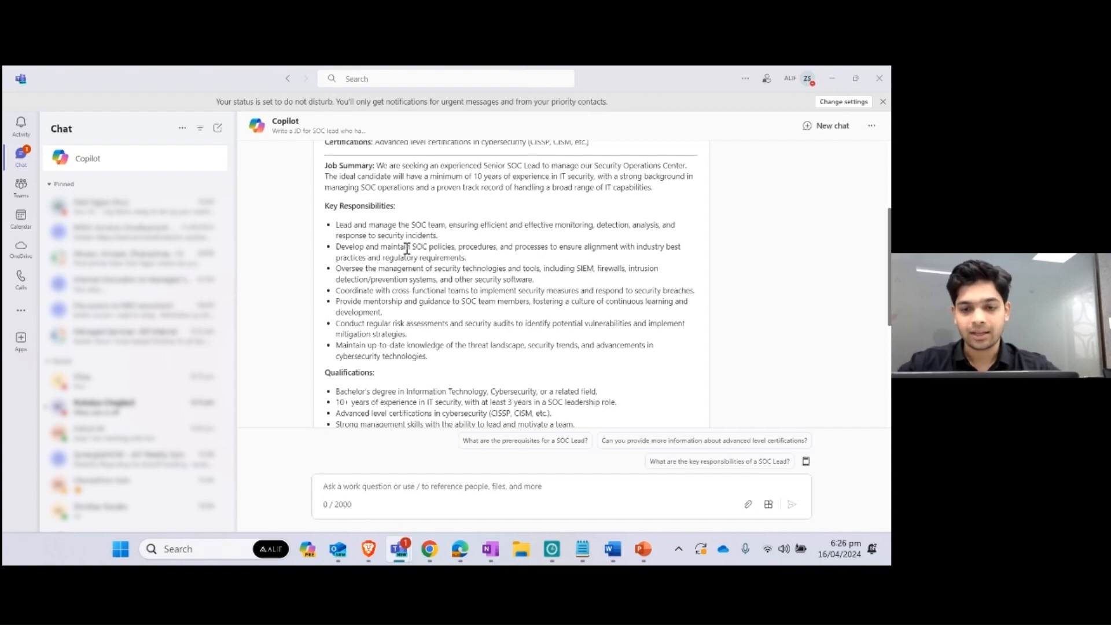
{"action": "scroll", "coordinate": [406, 249], "scroll_direction": "down", "scroll_amount": 2}
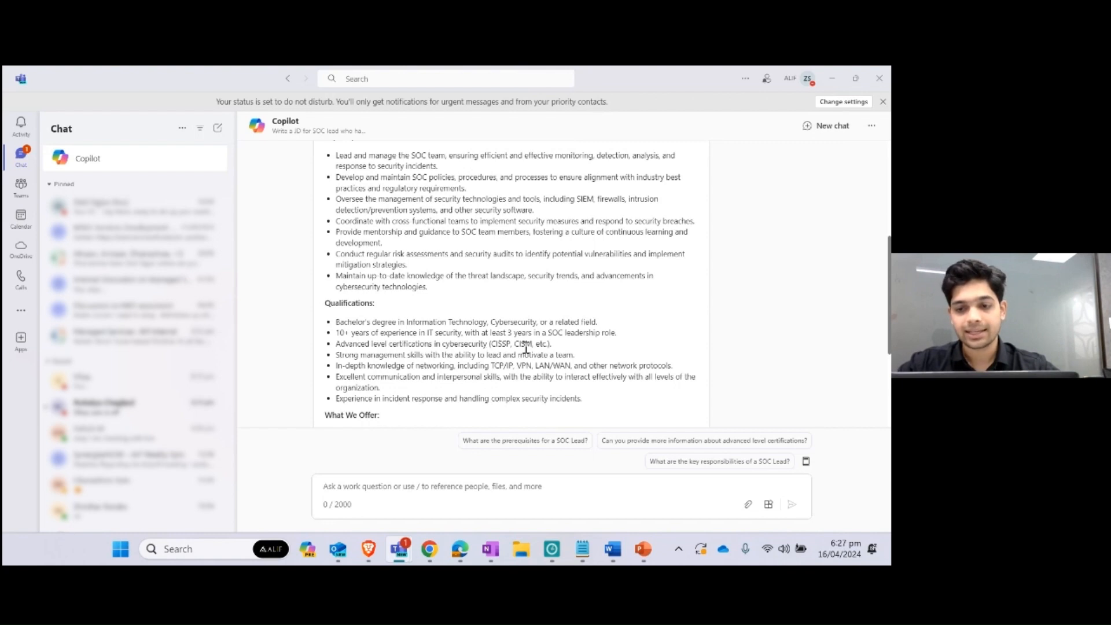
{"action": "scroll", "coordinate": [545, 348], "scroll_direction": "down", "scroll_amount": 1}
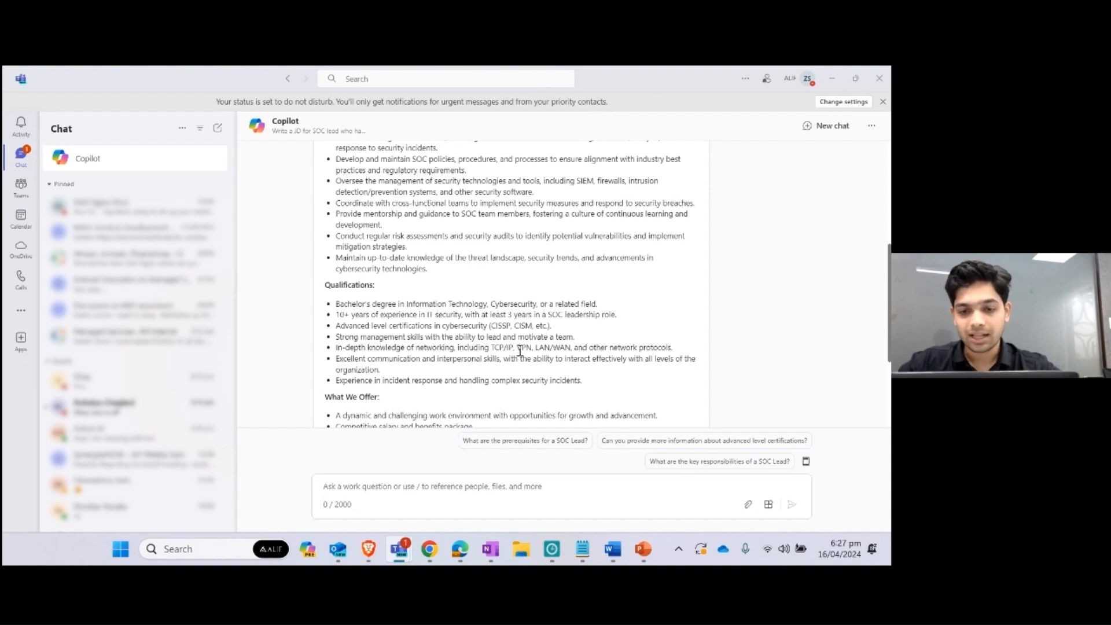
{"action": "scroll", "coordinate": [520, 350], "scroll_direction": "down", "scroll_amount": 2}
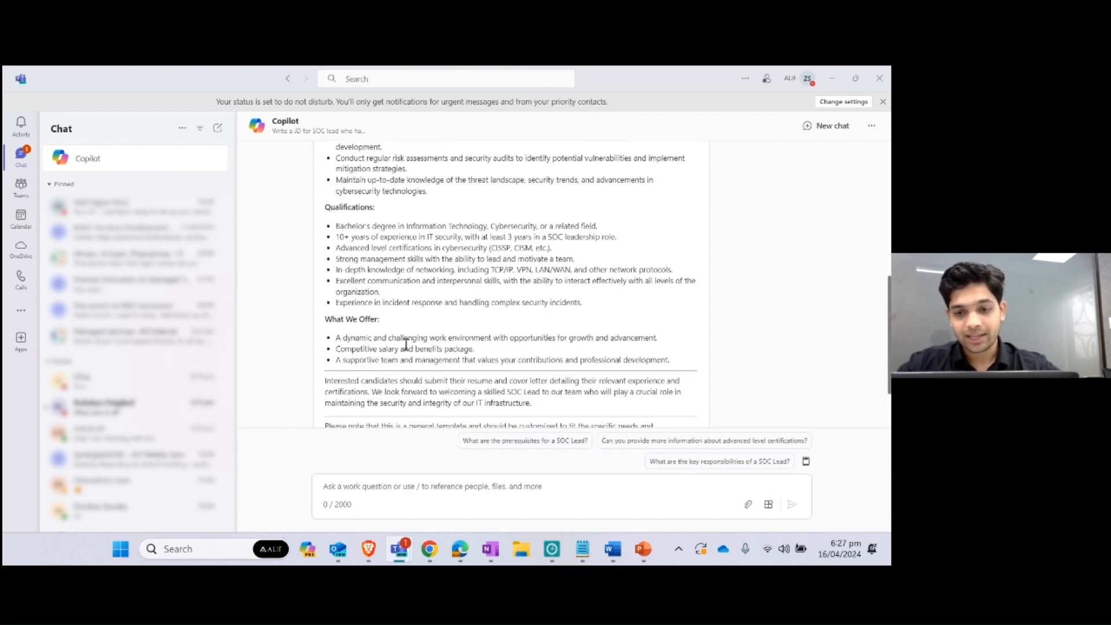
{"action": "scroll", "coordinate": [431, 349], "scroll_direction": "down", "scroll_amount": 1}
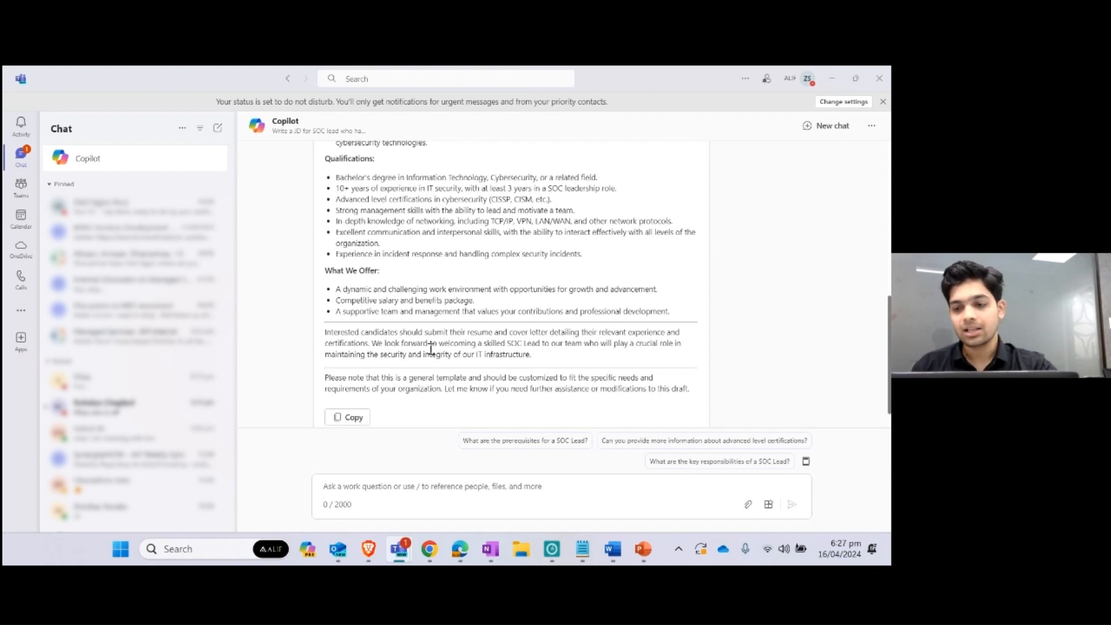
{"action": "scroll", "coordinate": [431, 349], "scroll_direction": "up", "scroll_amount": 5}
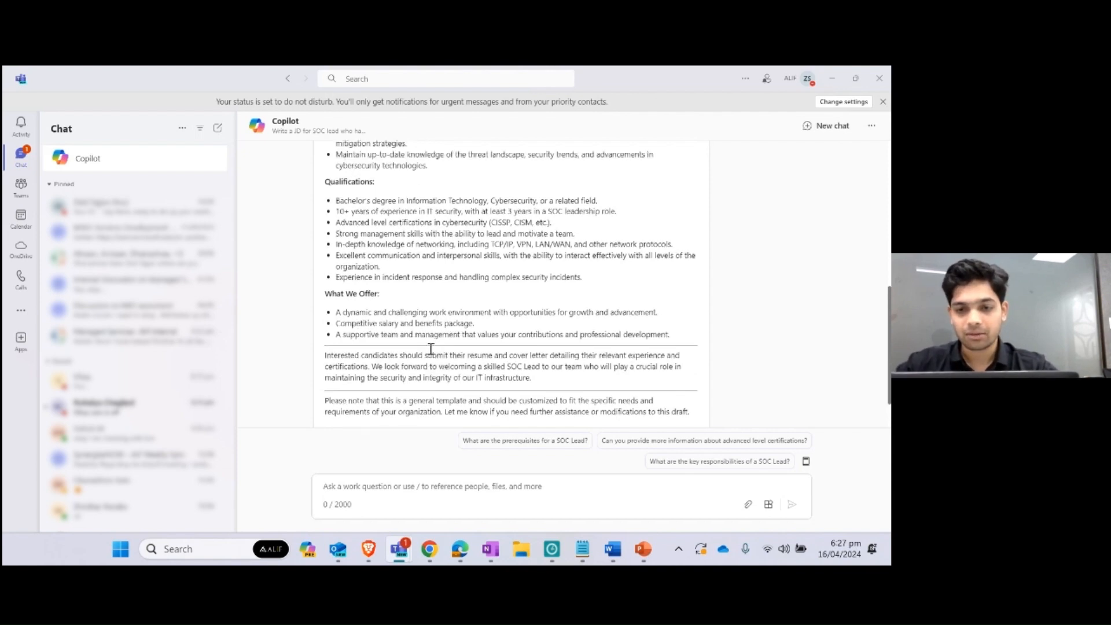
{"action": "scroll", "coordinate": [431, 349], "scroll_direction": "up", "scroll_amount": 3}
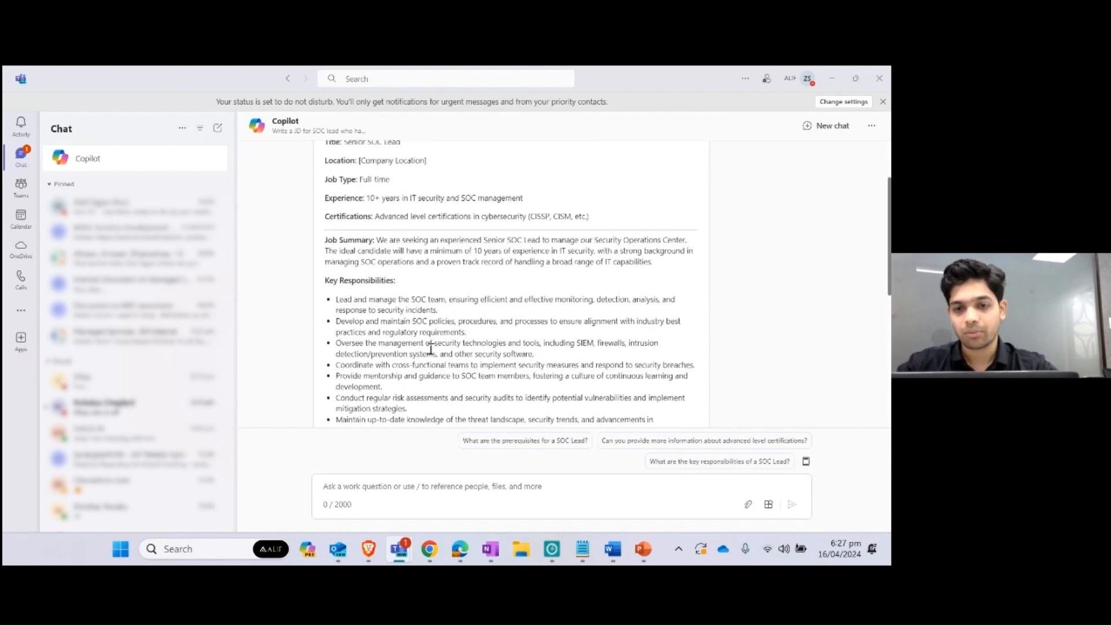
{"action": "scroll", "coordinate": [431, 349], "scroll_direction": "down", "scroll_amount": 4}
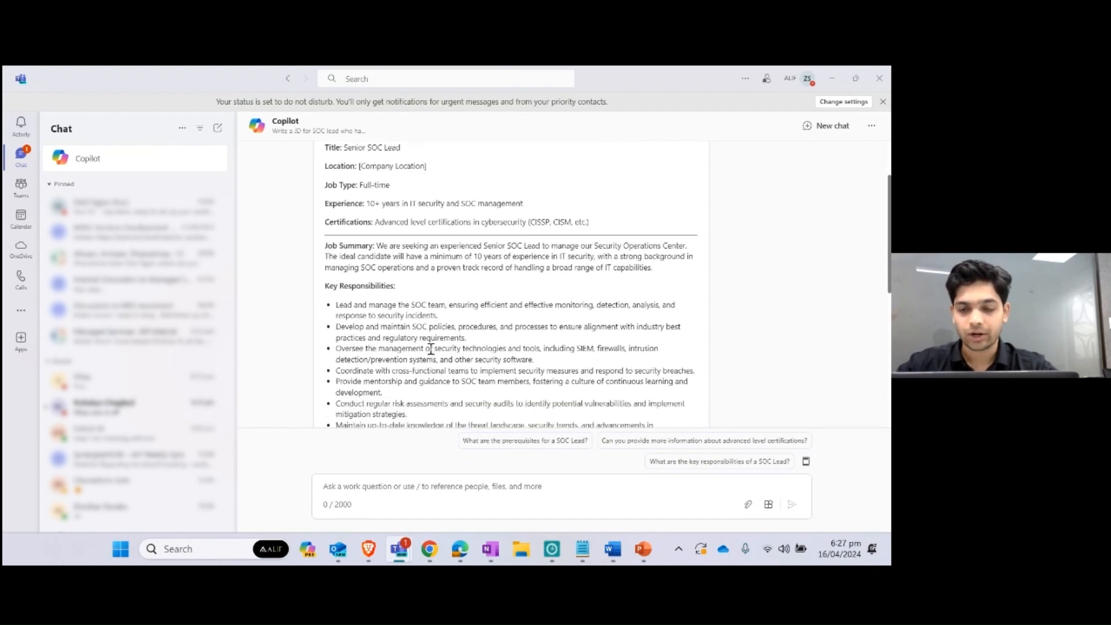
{"action": "scroll", "coordinate": [431, 349], "scroll_direction": "down", "scroll_amount": 4}
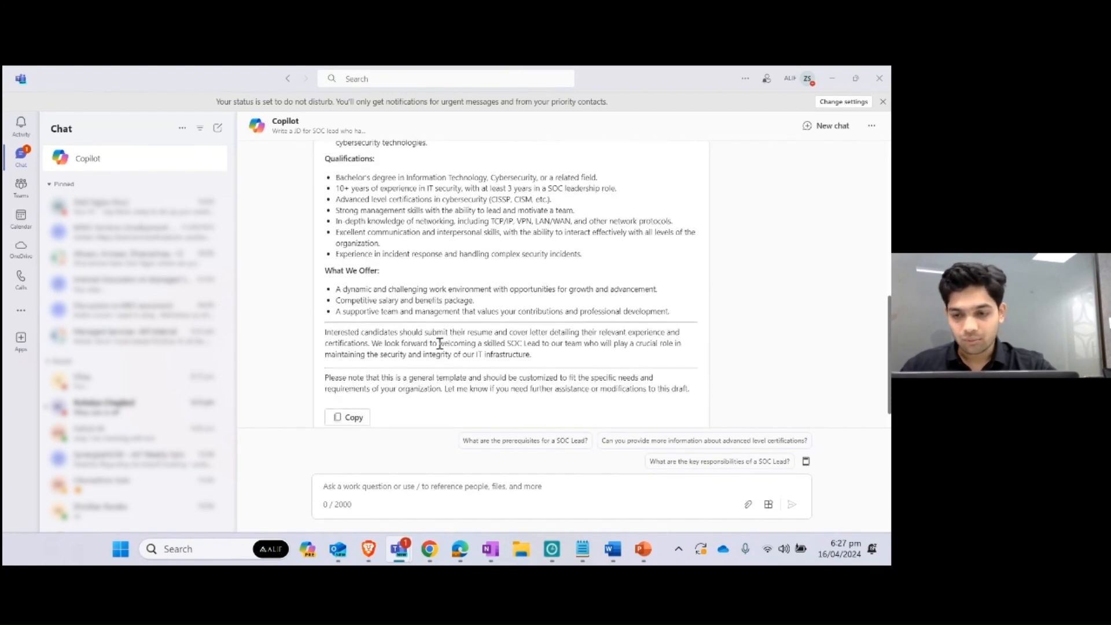
Copy the resume-scanning prompt for the L2 Technical Engineer candidate, without the names below it, from the Live Demo document in Word
{"action": "mouse_move", "coordinate": [617, 545]}
{"action": "left_click", "coordinate": [584, 405]}
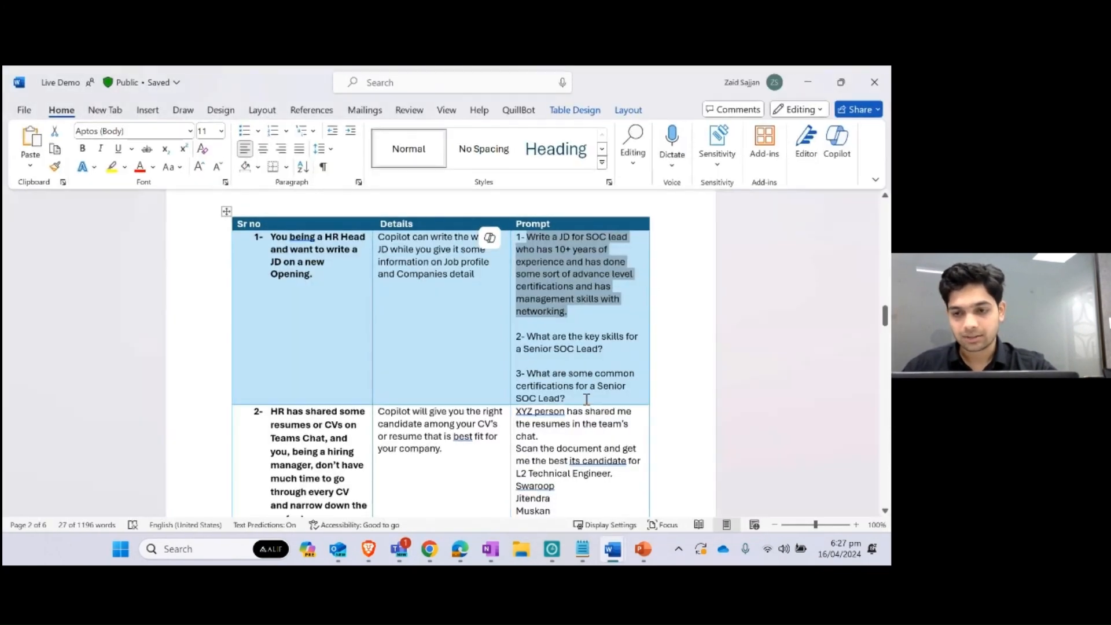
{"action": "scroll", "coordinate": [585, 391], "scroll_direction": "down", "scroll_amount": 3}
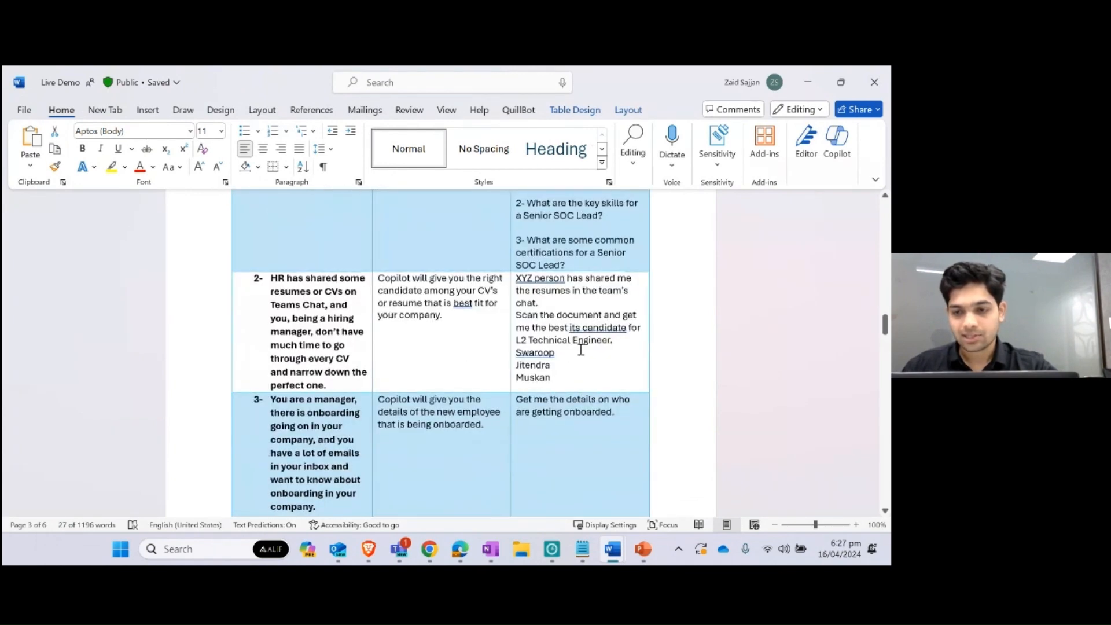
{"action": "left_click_drag", "start_coordinate": [613, 340], "coordinate": [516, 278]}
{"action": "key", "text": "ctrl+c"}
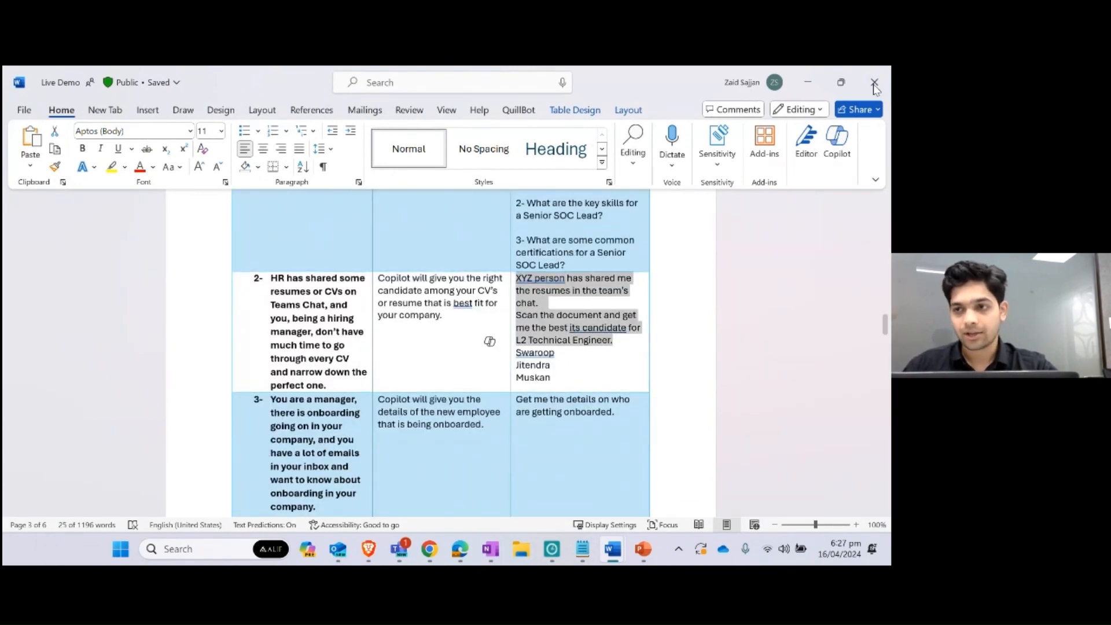
Return to Teams, start a new Copilot chat and paste the copied resume-scanning prompt into the message
{"action": "left_click", "coordinate": [808, 82]}
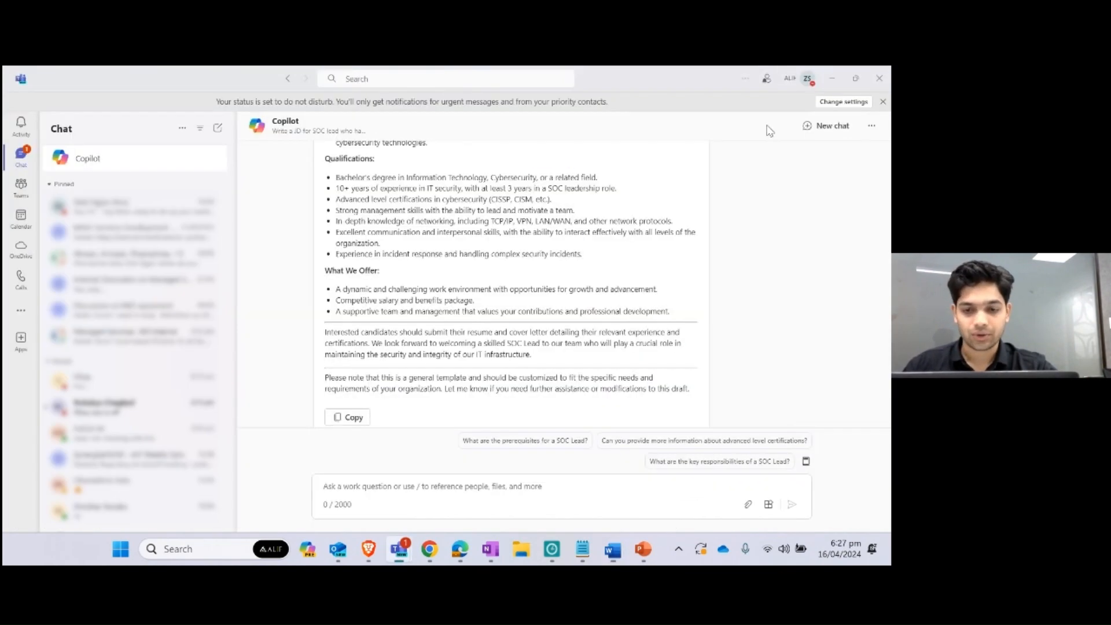
{"action": "left_click", "coordinate": [822, 126]}
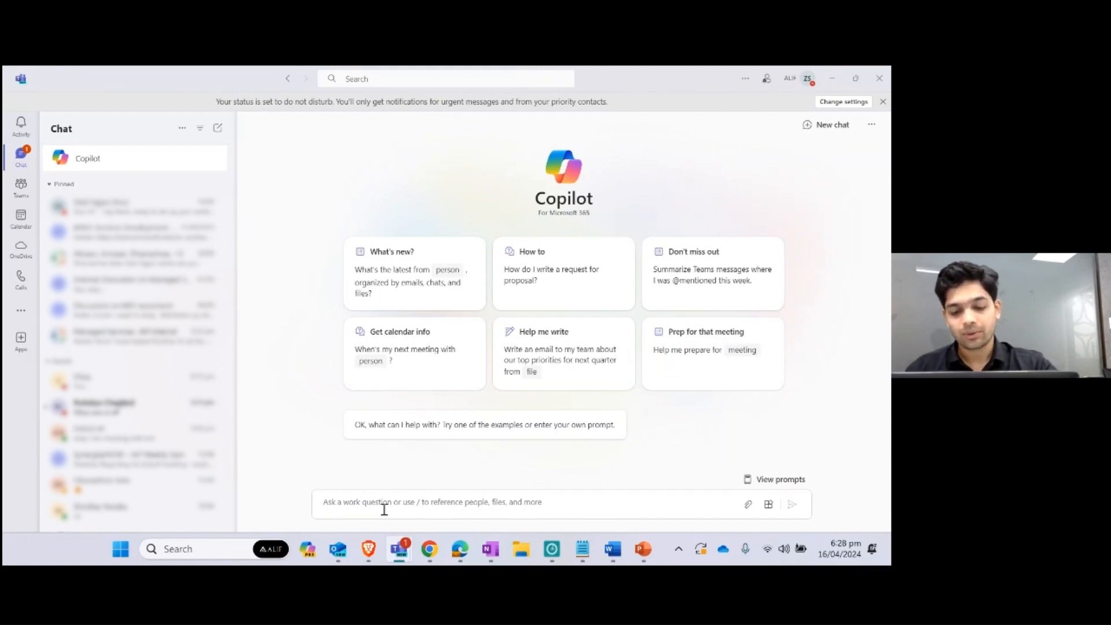
{"action": "right_click", "coordinate": [383, 510]}
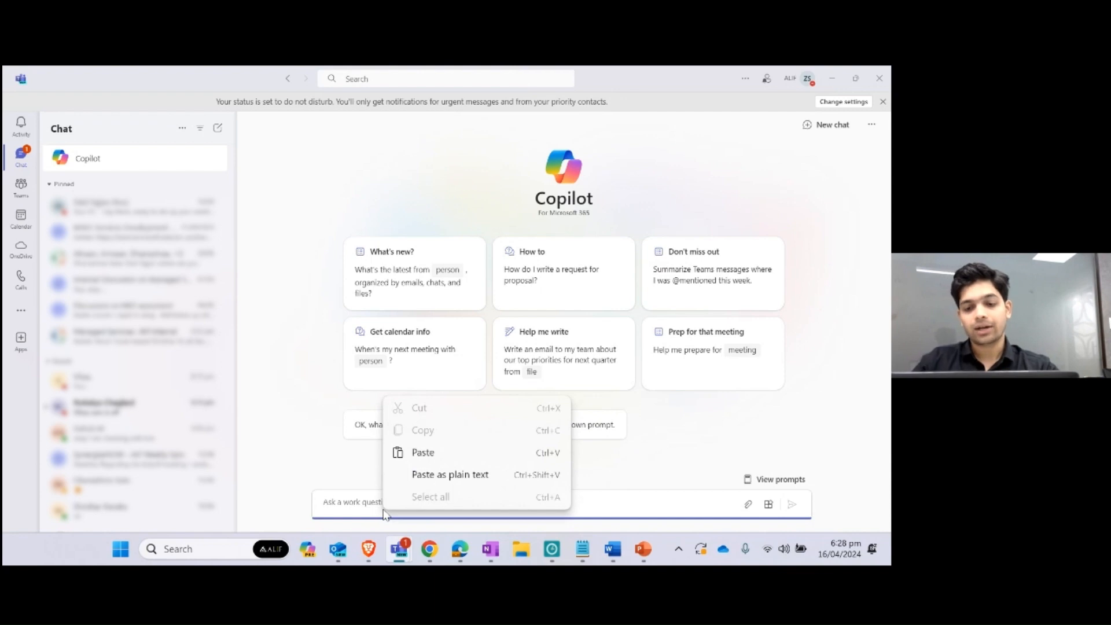
{"action": "left_click", "coordinate": [371, 508]}
{"action": "right_click", "coordinate": [371, 508]}
{"action": "left_click", "coordinate": [367, 501]}
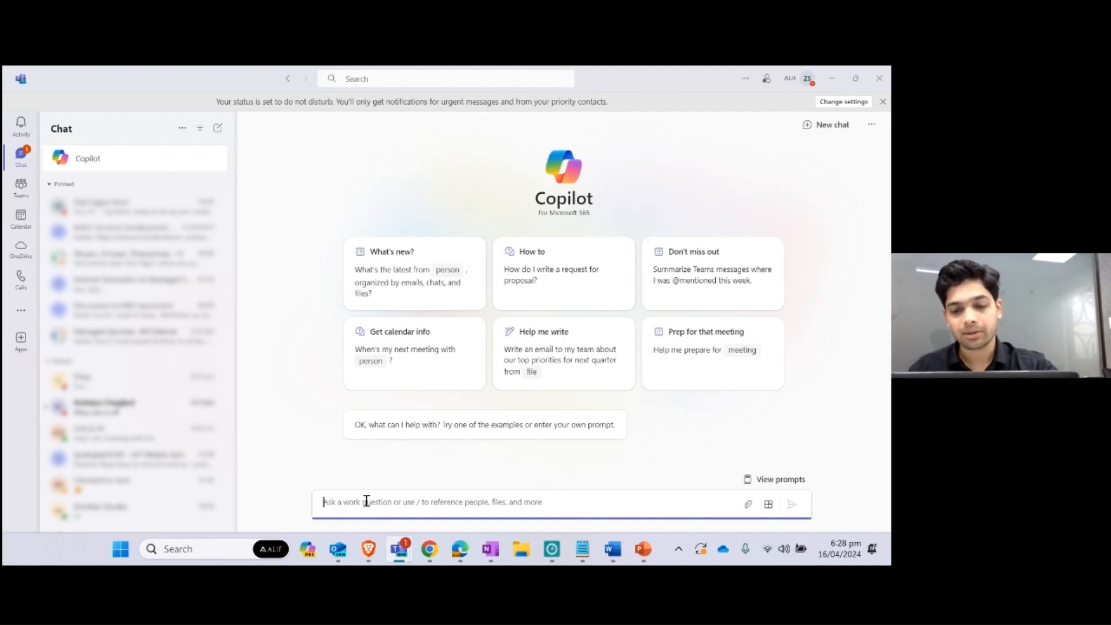
{"action": "key", "text": "ctrl+v"}
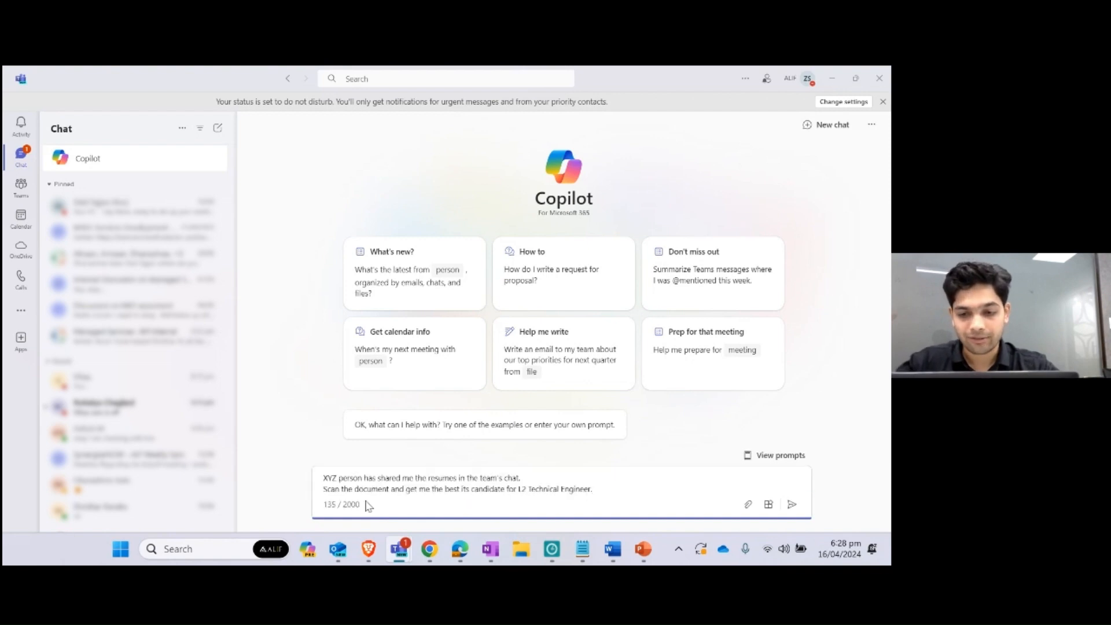
Replace the placeholder "XYZ" at the start of the prompt with a people reference to HR Recruitment
{"action": "left_click", "coordinate": [340, 477]}
{"action": "key", "text": "BackSpace"}
{"action": "key", "text": "BackSpace"}
{"action": "key", "text": "BackSpace"}
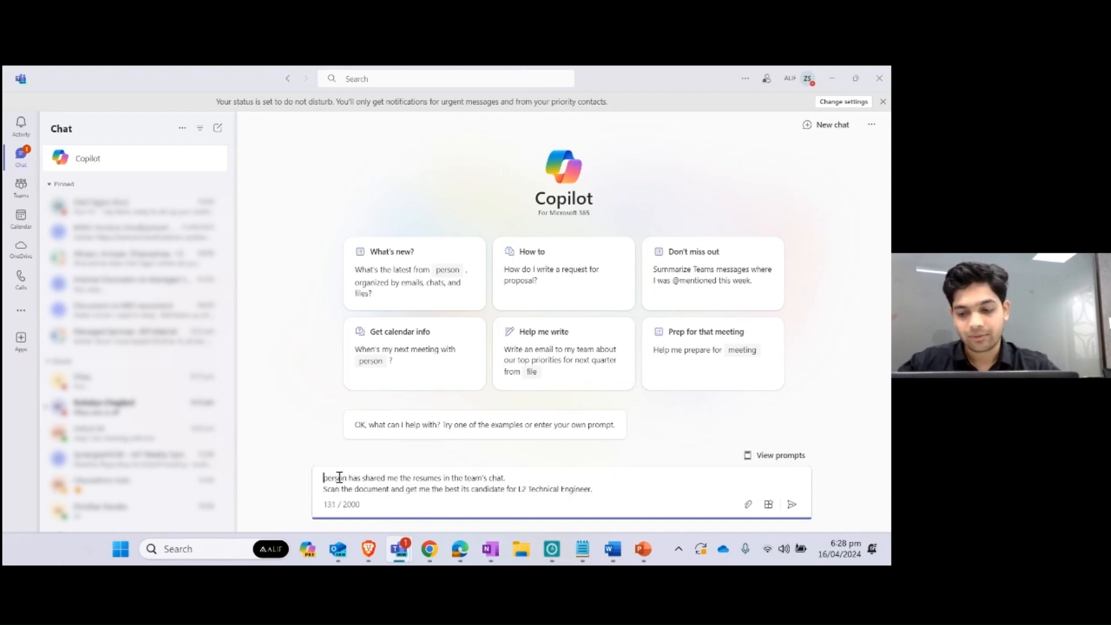
{"action": "type", "text": "/aim"}
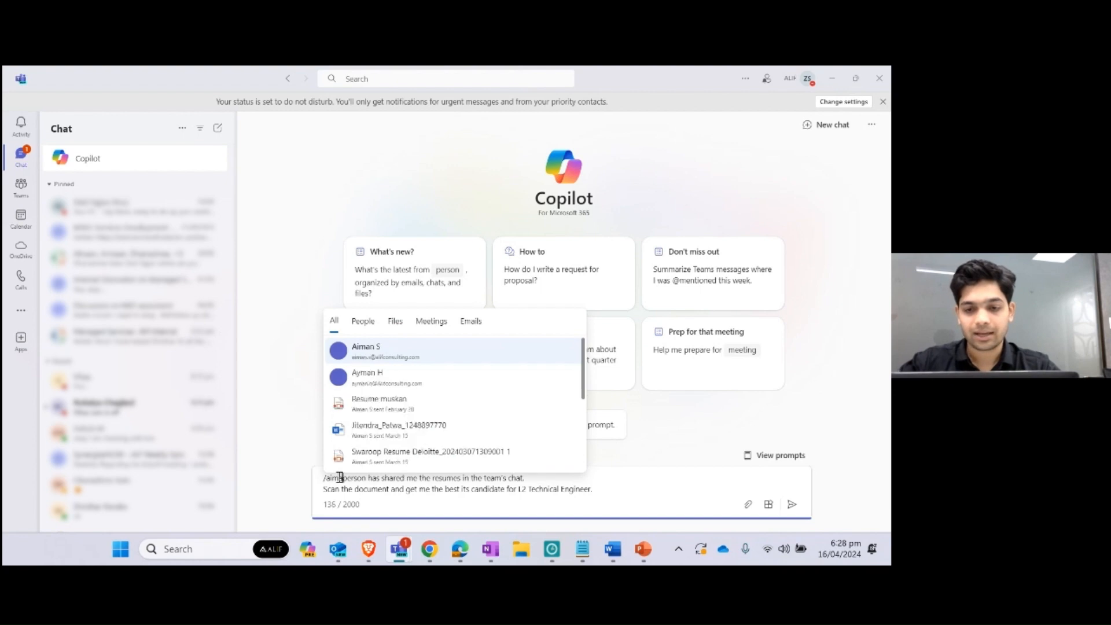
{"action": "key", "text": "BackSpace"}
{"action": "key", "text": "BackSpace"}
{"action": "key", "text": "BackSpace"}
{"action": "type", "text": "hr"}
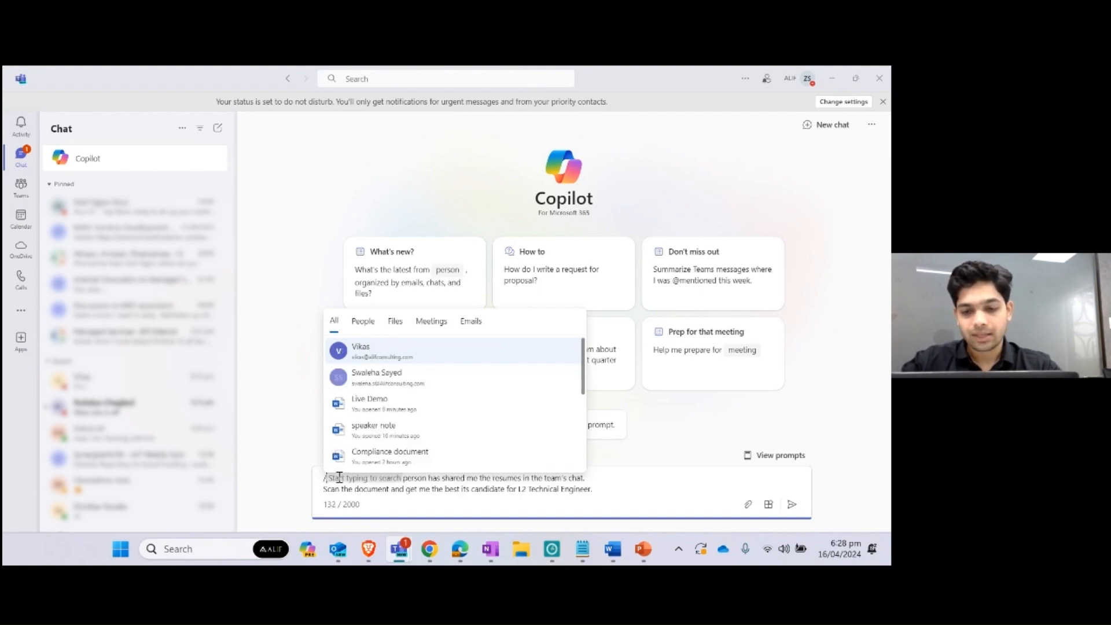
{"action": "key", "text": "Return"}
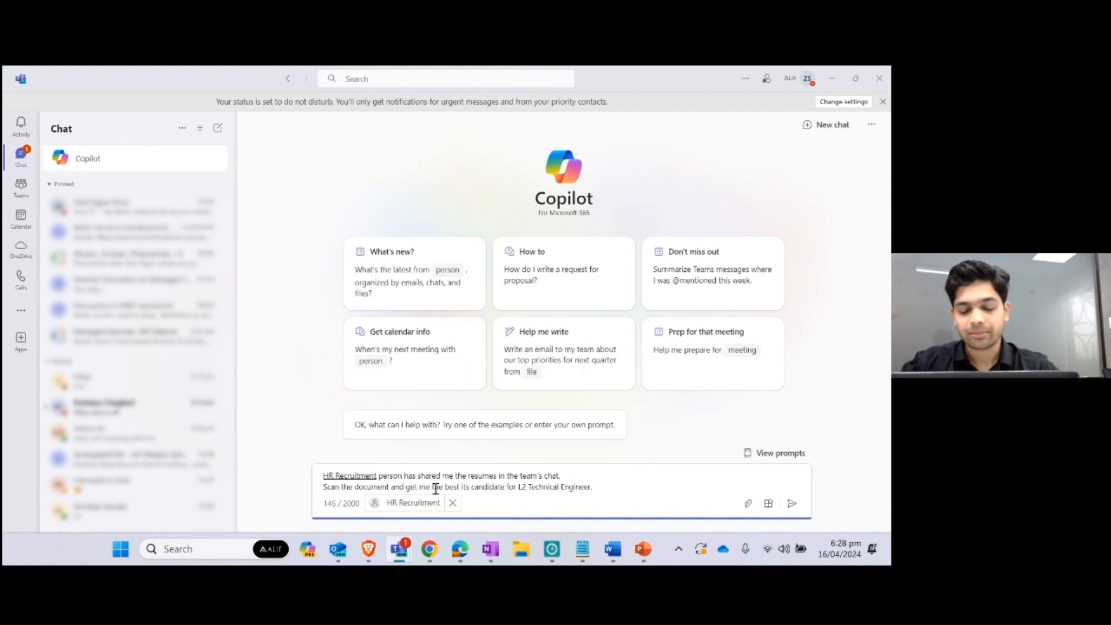
Remove the stray word "its" before "candidate" in the second line of the prompt
{"action": "left_click", "coordinate": [468, 486]}
{"action": "key", "text": "BackSpace"}
{"action": "key", "text": "BackSpace"}
{"action": "key", "text": "BackSpace"}
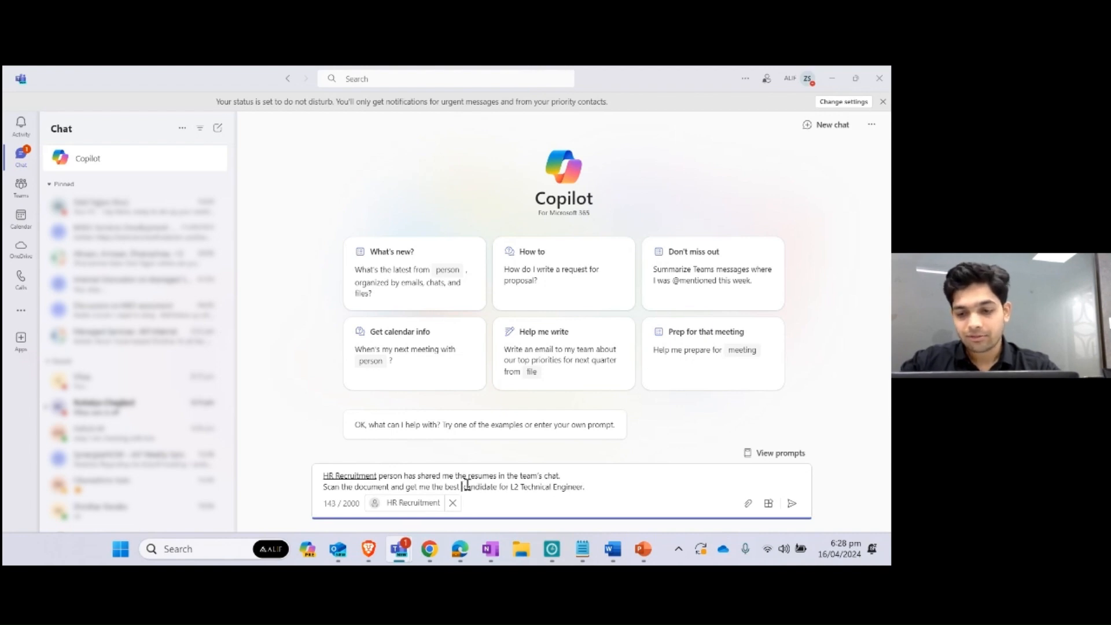
Add a new line at the end of the prompt and reference the first two candidates' Word resume files on it
{"action": "left_click", "coordinate": [599, 493]}
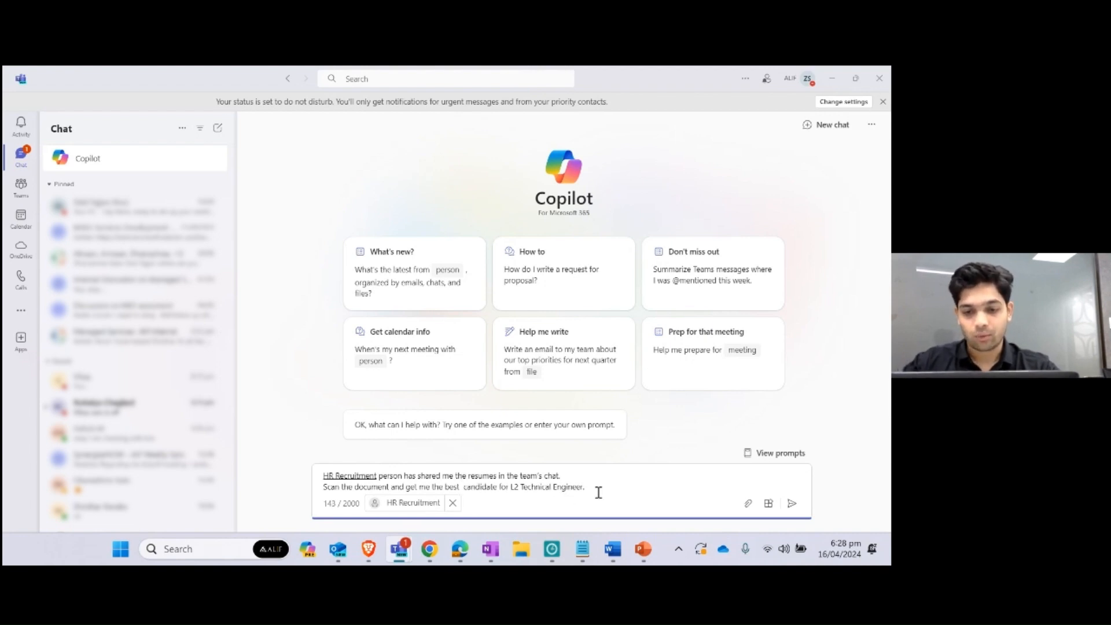
{"action": "key", "text": "shift+Return"}
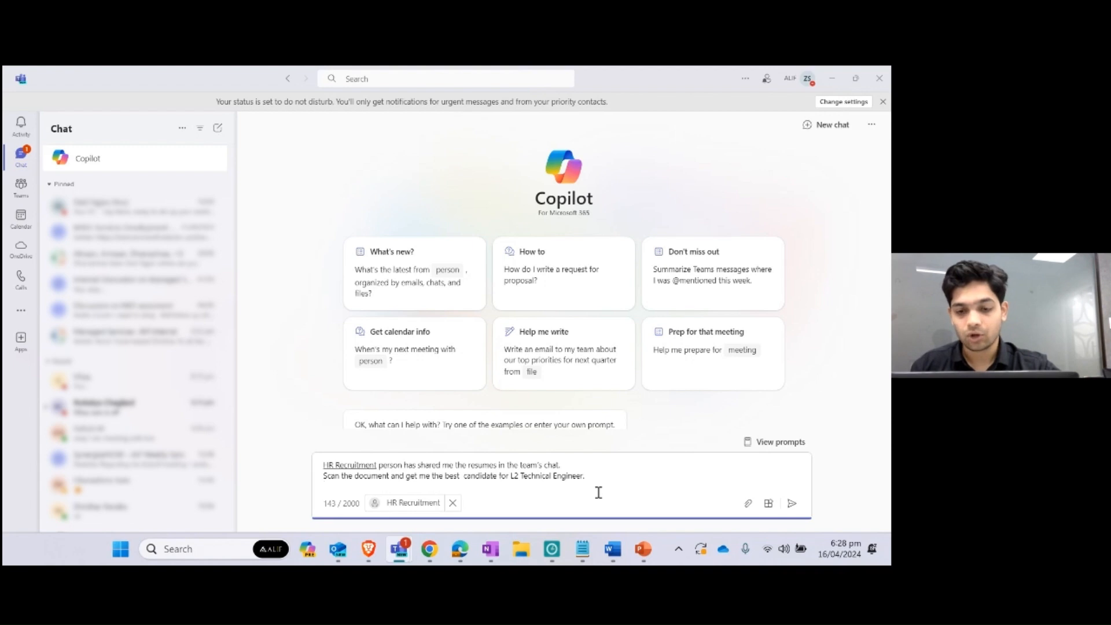
{"action": "type", "text": "/"}
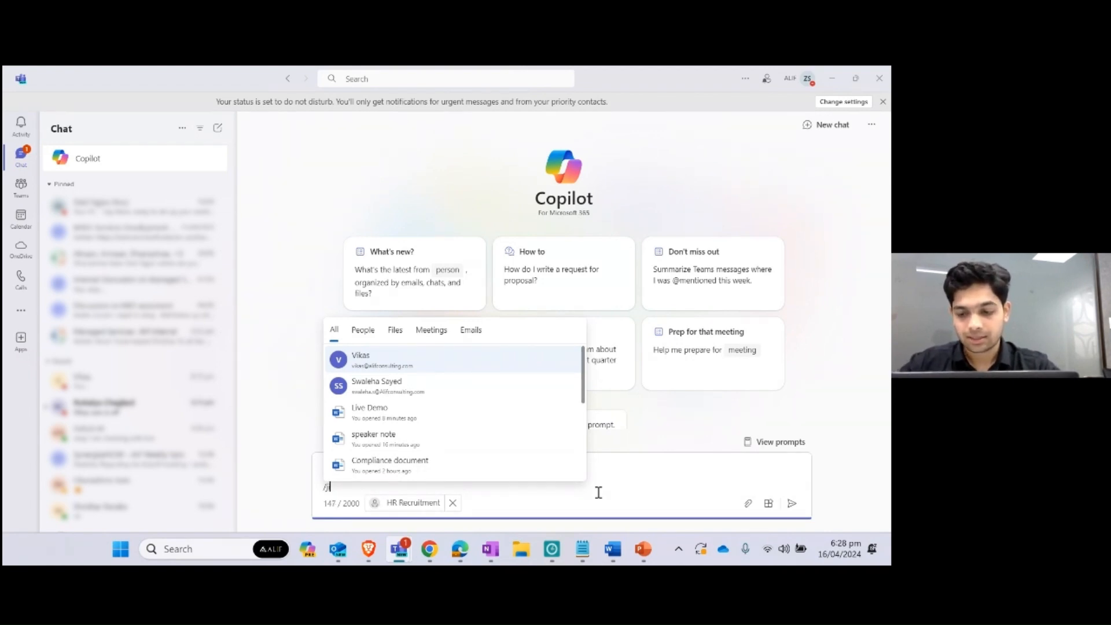
{"action": "key", "text": "Return"}
{"action": "type", "text": "/"}
{"action": "key", "text": "Right"}
{"action": "key", "text": "Right"}
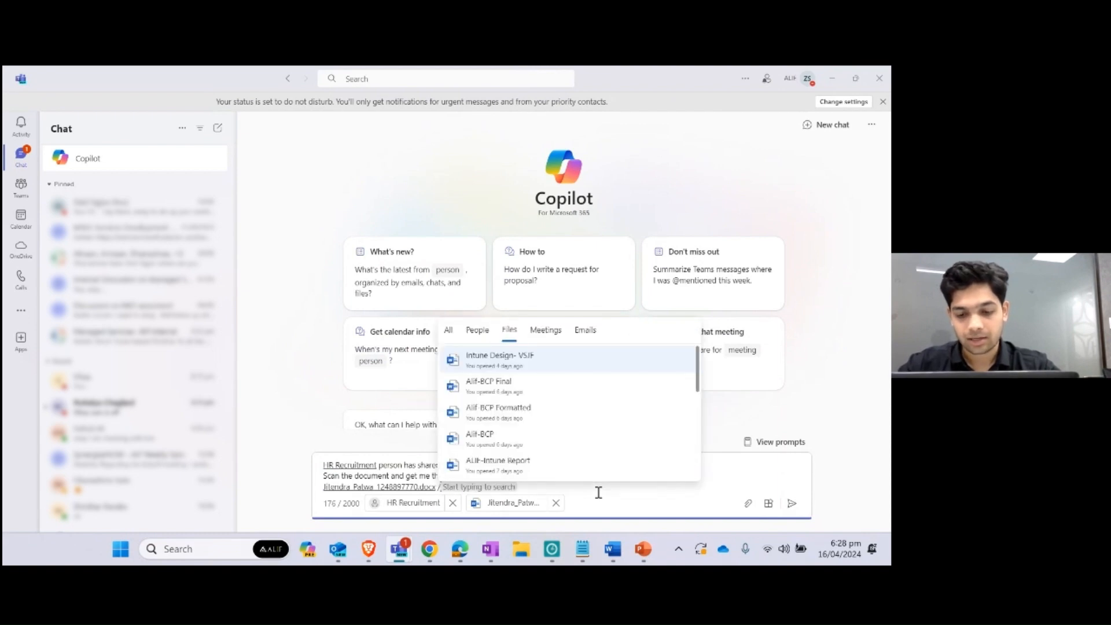
{"action": "type", "text": "saur"}
{"action": "key", "text": "Return"}
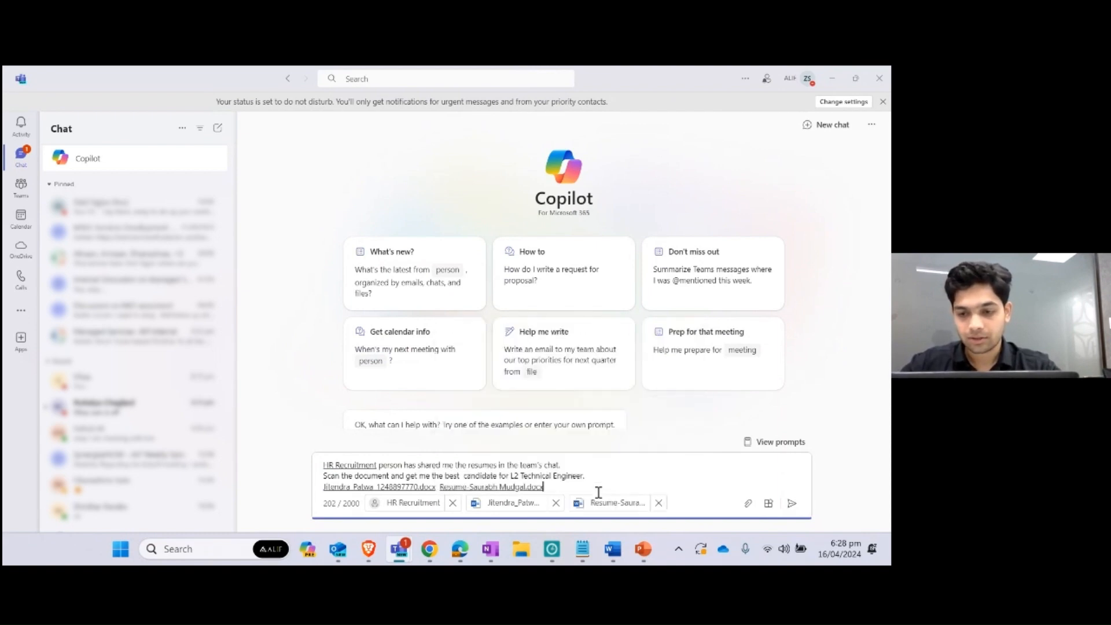
Reference the third candidate's PDF resume after the two Word files and submit the resume-scanning prompt
{"action": "type", "text": "/"}
{"action": "key", "text": "Right"}
{"action": "key", "text": "Right"}
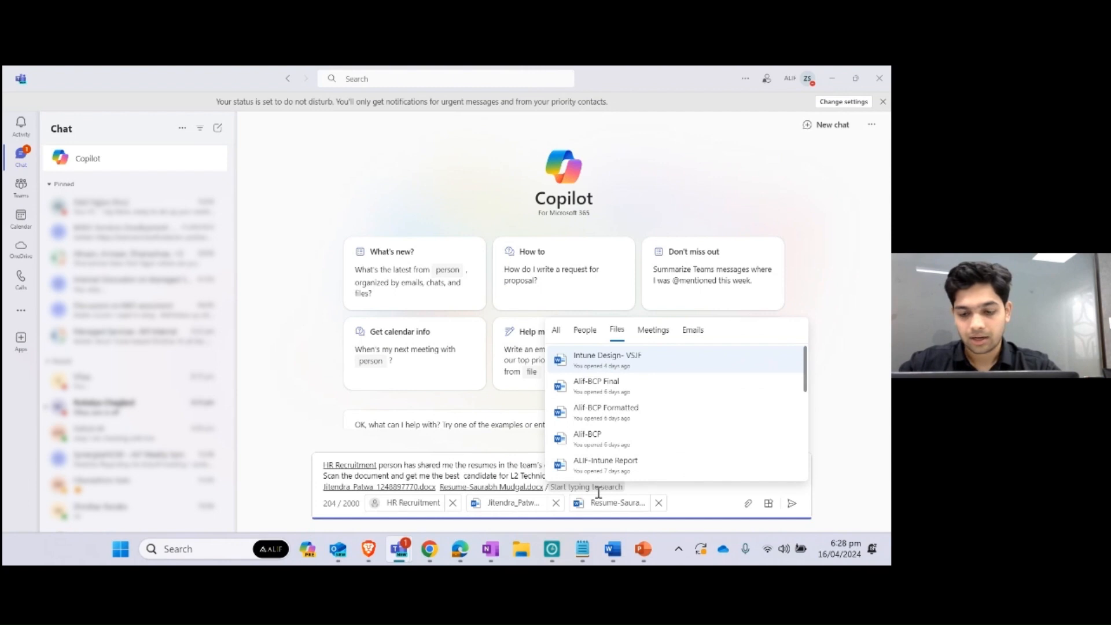
{"action": "type", "text": "musk"}
{"action": "key", "text": "Return"}
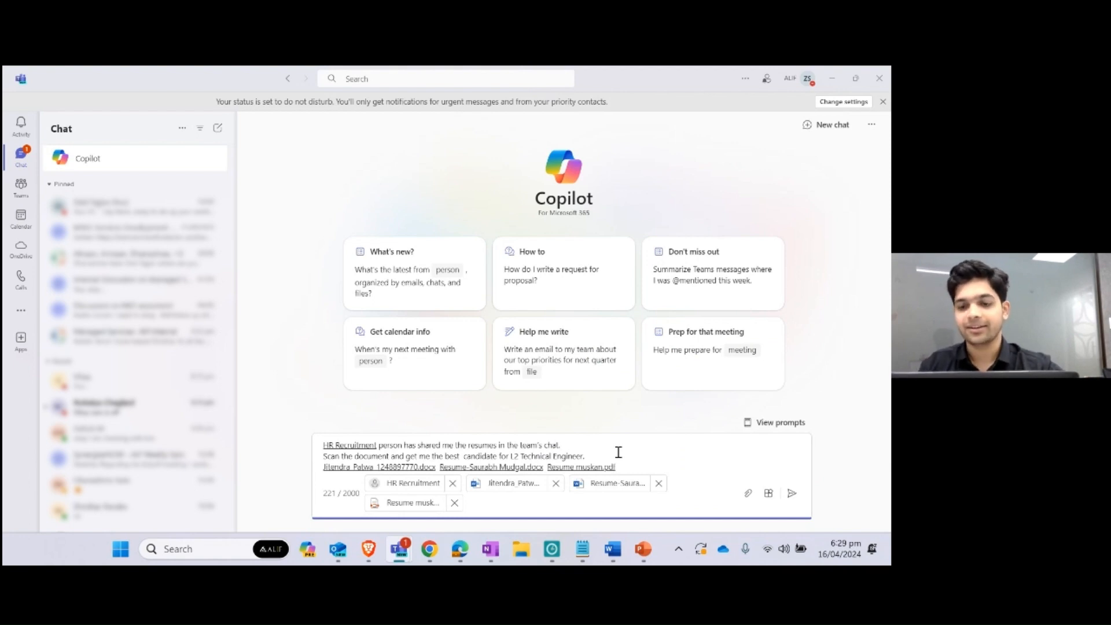
{"action": "key", "text": "Return"}
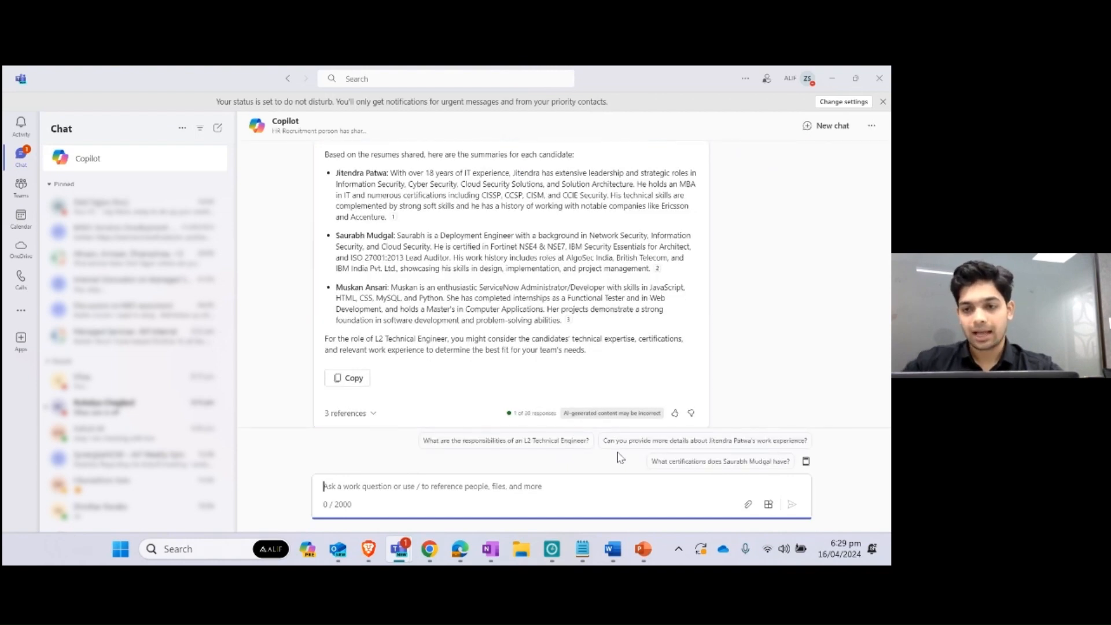
Read through Copilot's summaries of the three candidates and its closing advice on the L2 Technical Engineer role
{"action": "scroll", "coordinate": [593, 361], "scroll_direction": "up", "scroll_amount": 1}
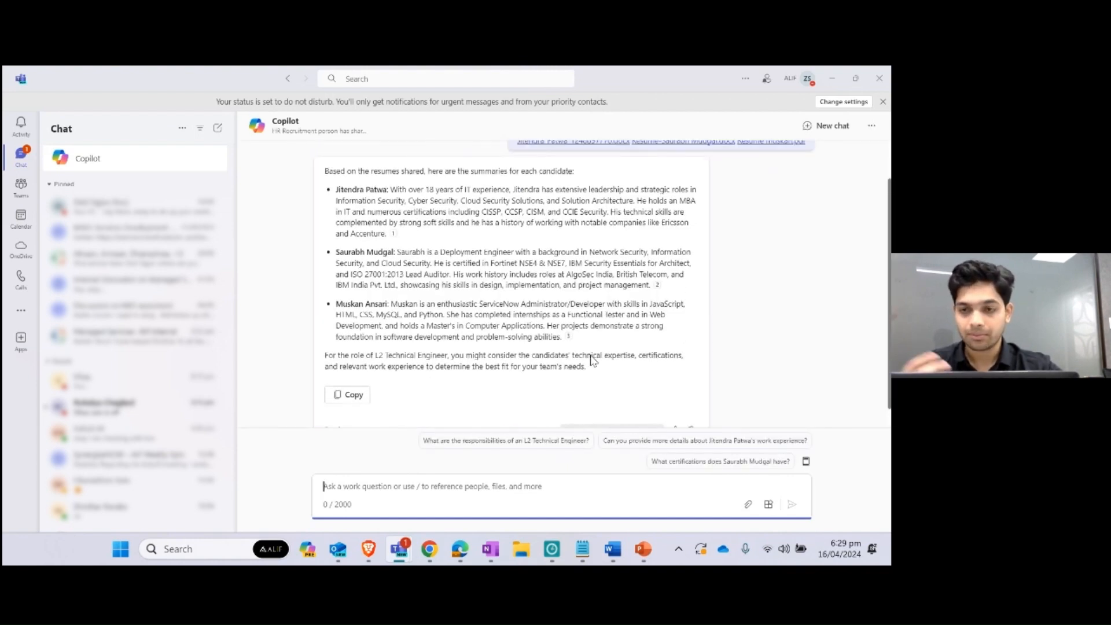
{"action": "scroll", "coordinate": [593, 361], "scroll_direction": "up", "scroll_amount": 1}
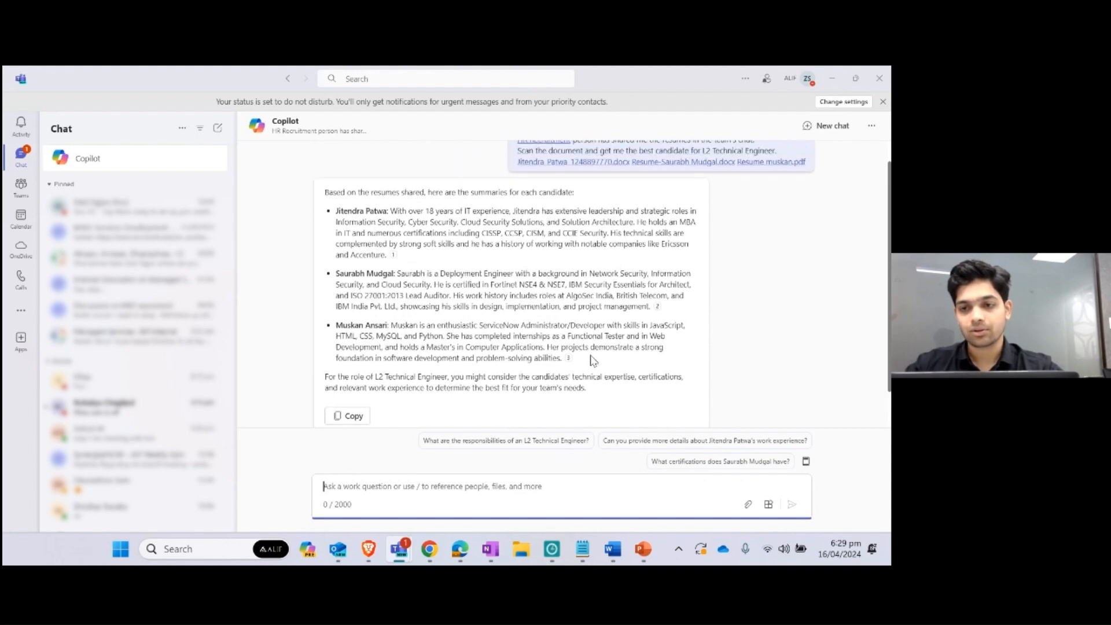
{"action": "scroll", "coordinate": [593, 360], "scroll_direction": "down", "scroll_amount": 1}
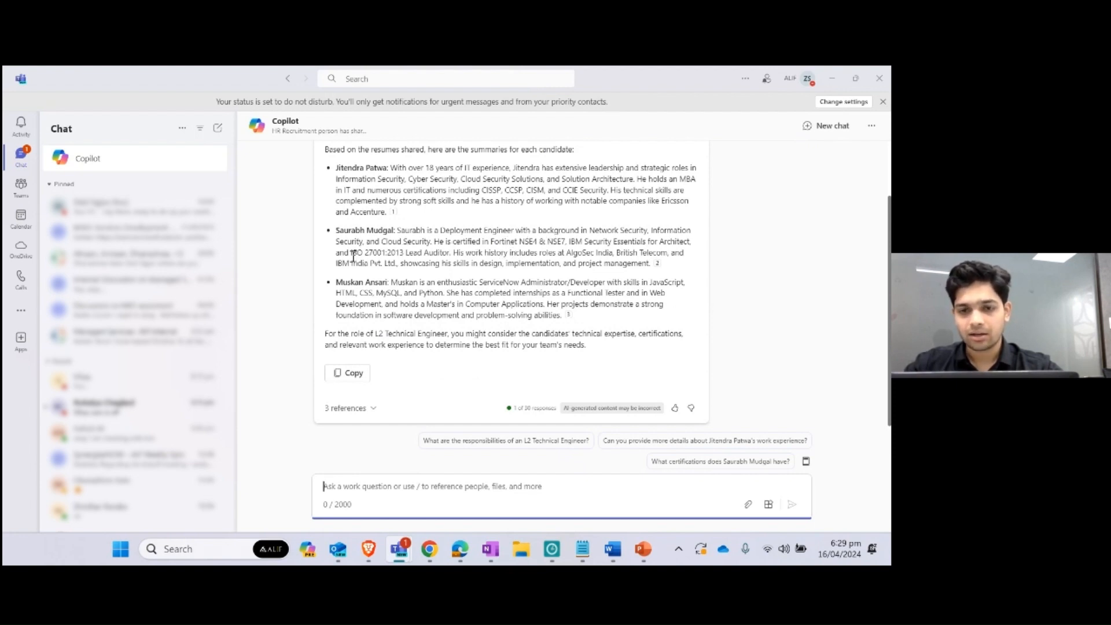
{"action": "scroll", "coordinate": [435, 262], "scroll_direction": "down", "scroll_amount": 1}
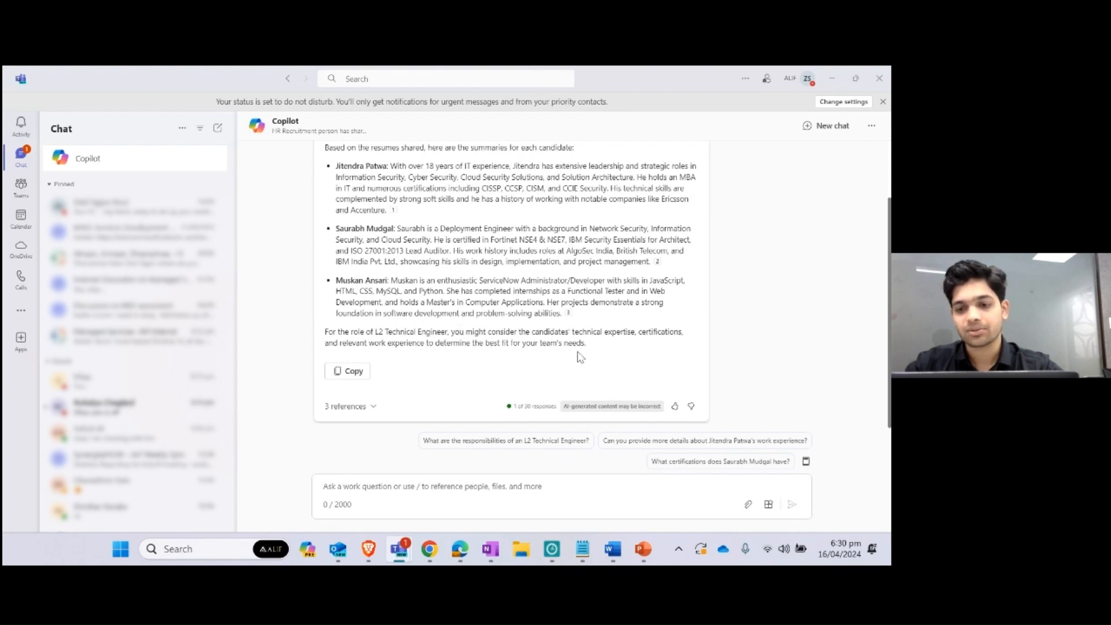
{"action": "scroll", "coordinate": [596, 348], "scroll_direction": "up", "scroll_amount": 1}
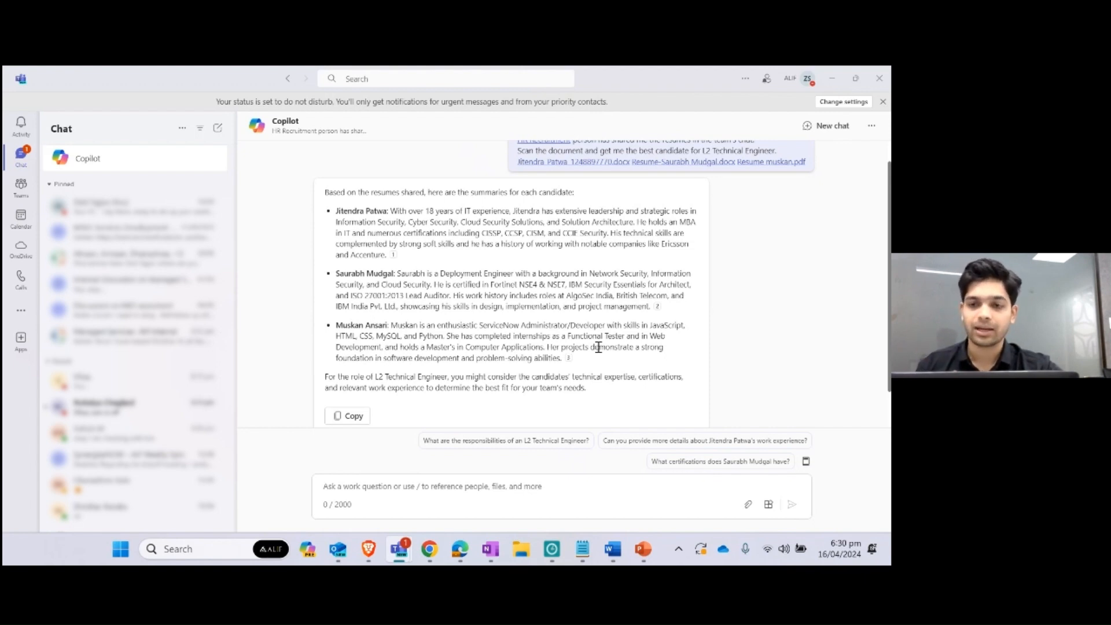
{"action": "scroll", "coordinate": [599, 348], "scroll_direction": "down", "scroll_amount": 1}
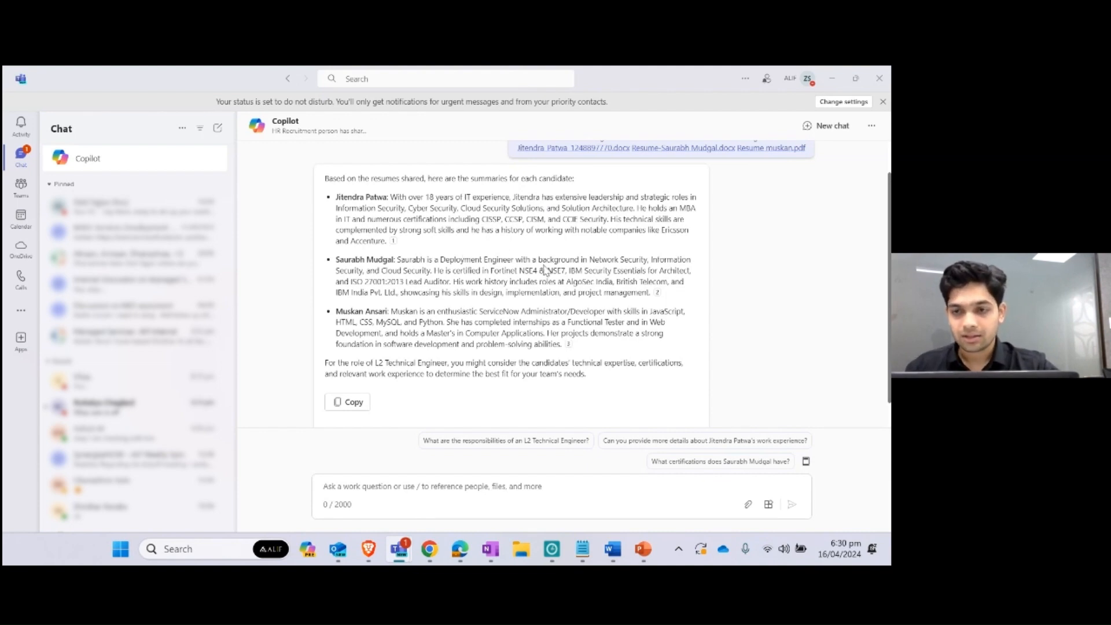
Switch to the Live Demo document in Word and copy the prompt "Get me the details on who are getting onboarded."
{"action": "left_click", "coordinate": [581, 549]}
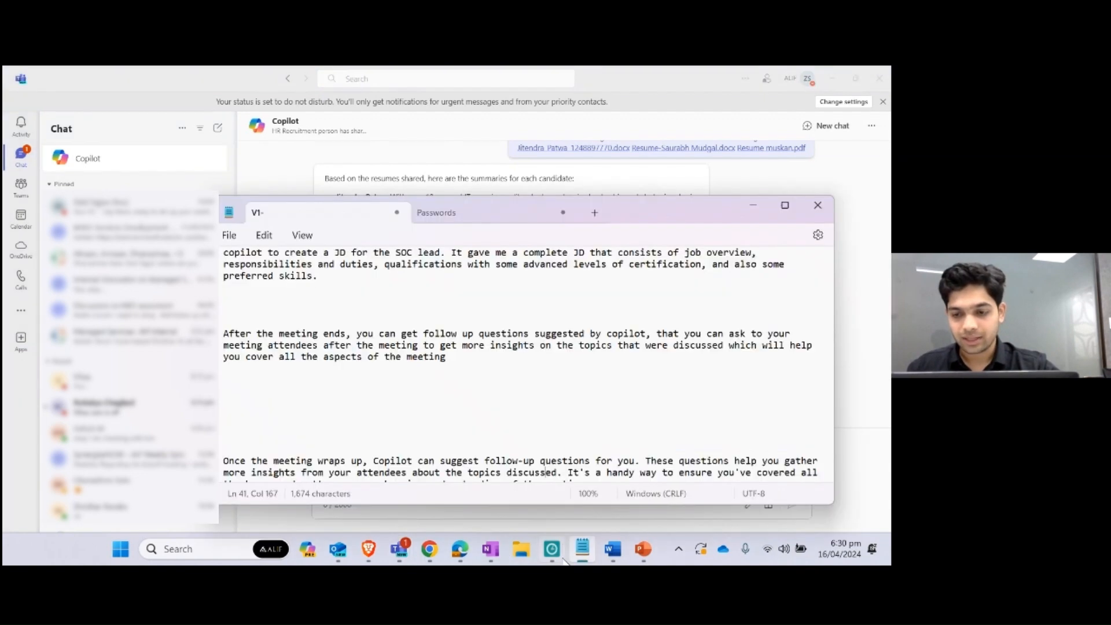
{"action": "left_click", "coordinate": [755, 208]}
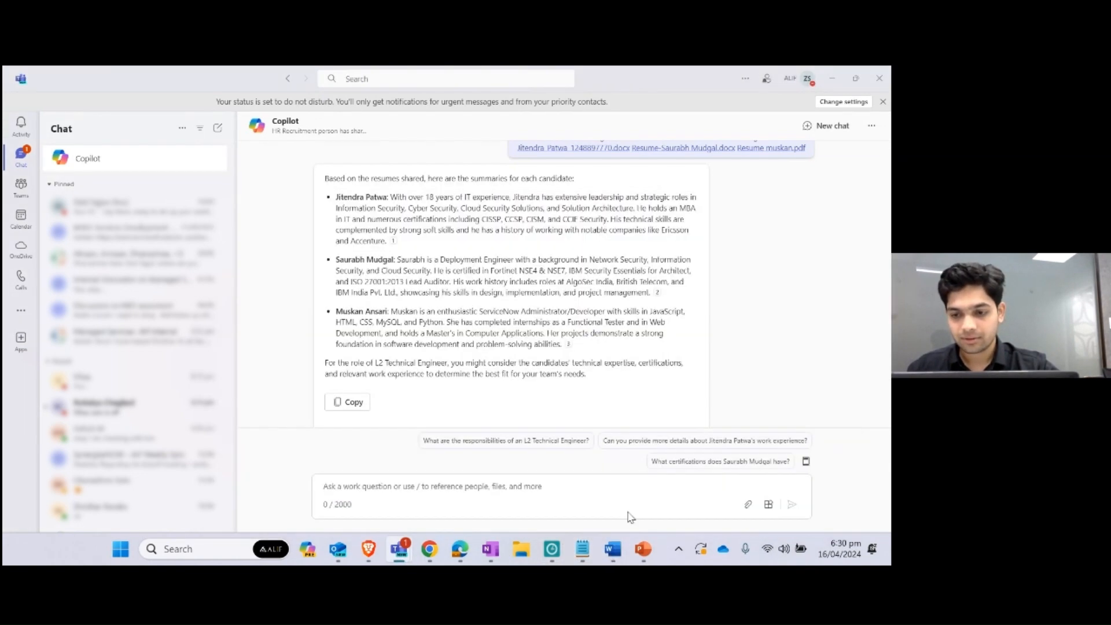
{"action": "mouse_move", "coordinate": [612, 560]}
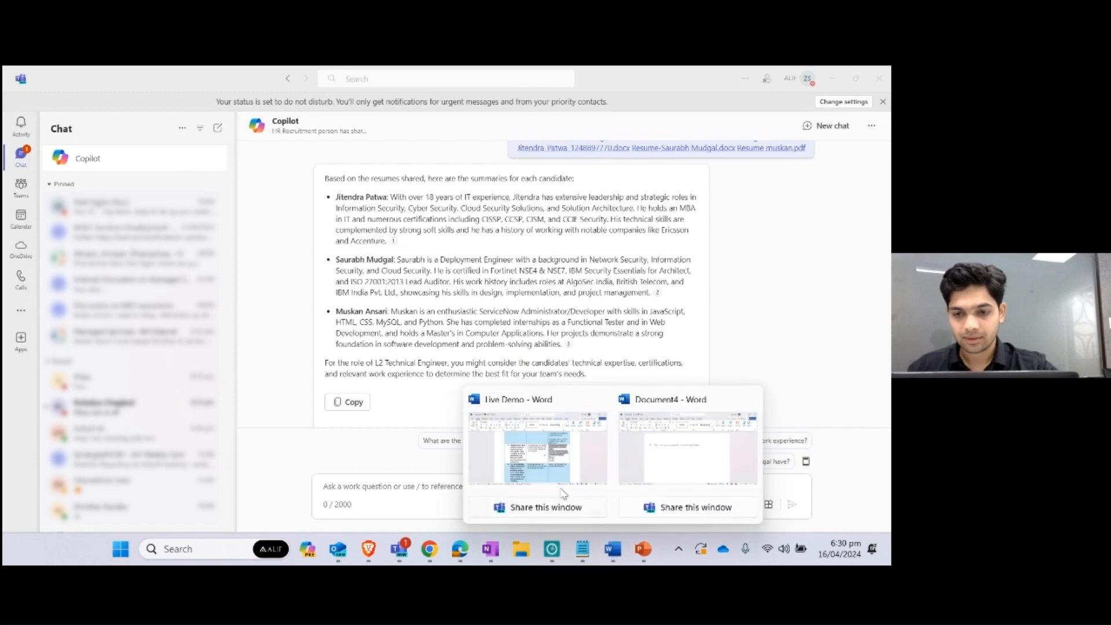
{"action": "left_click", "coordinate": [538, 457]}
{"action": "scroll", "coordinate": [635, 382], "scroll_direction": "down", "scroll_amount": 1}
{"action": "left_click_drag", "start_coordinate": [616, 379], "coordinate": [515, 366]}
{"action": "key", "text": "ctrl+c"}
Return to the Teams Copilot chat and submit the copied prompt "Get me the details on who are getting onboarded."
{"action": "left_click", "coordinate": [820, 84]}
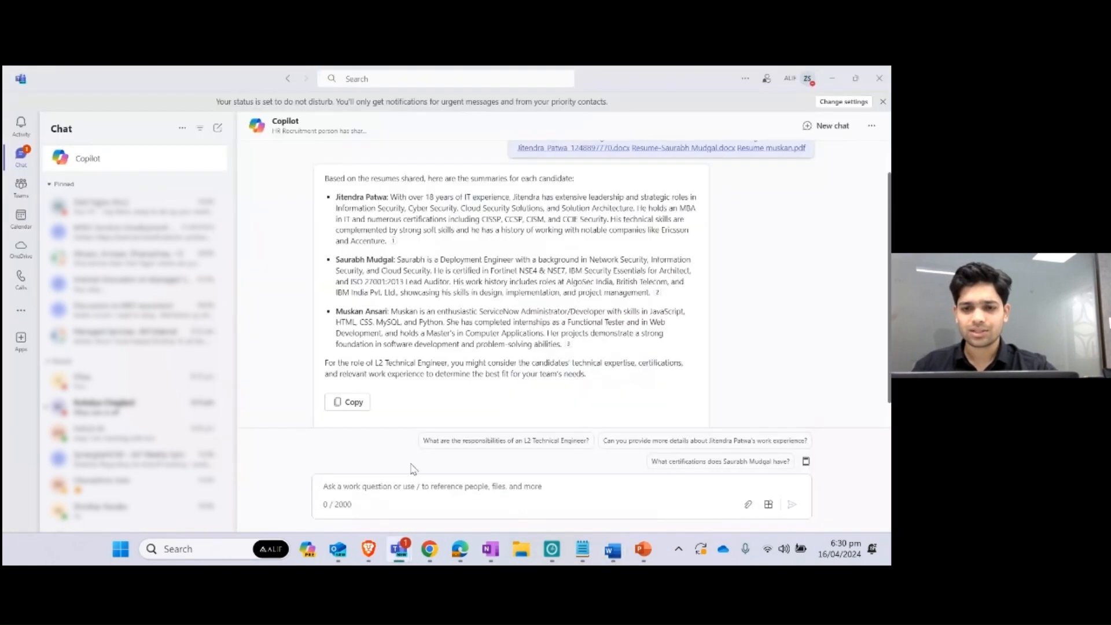
{"action": "scroll", "coordinate": [738, 319], "scroll_direction": "down", "scroll_amount": 1}
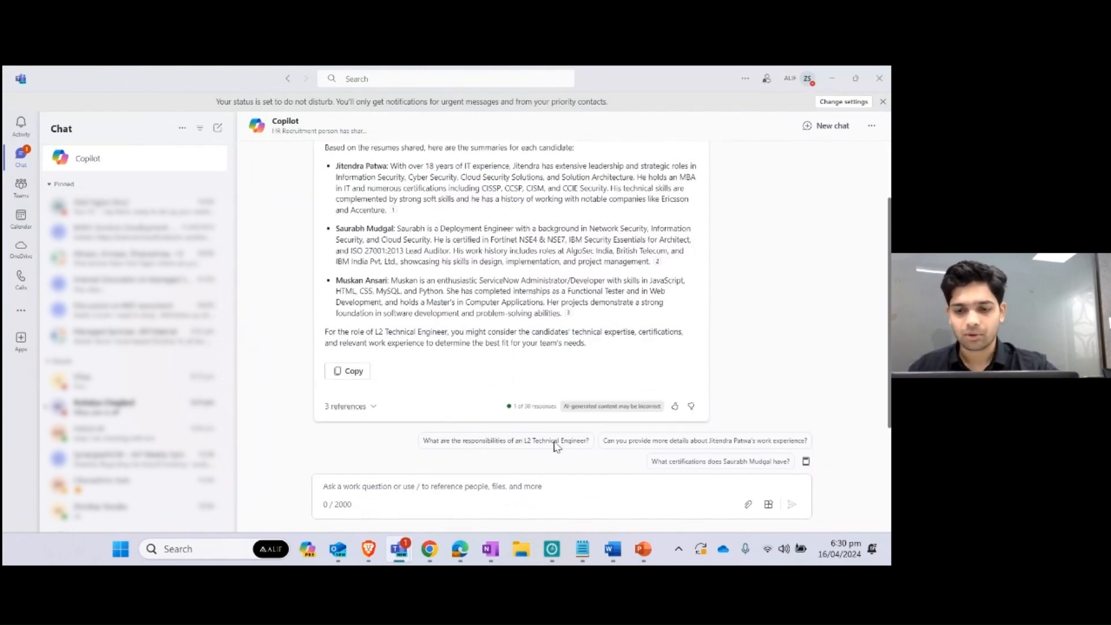
{"action": "left_click", "coordinate": [471, 490]}
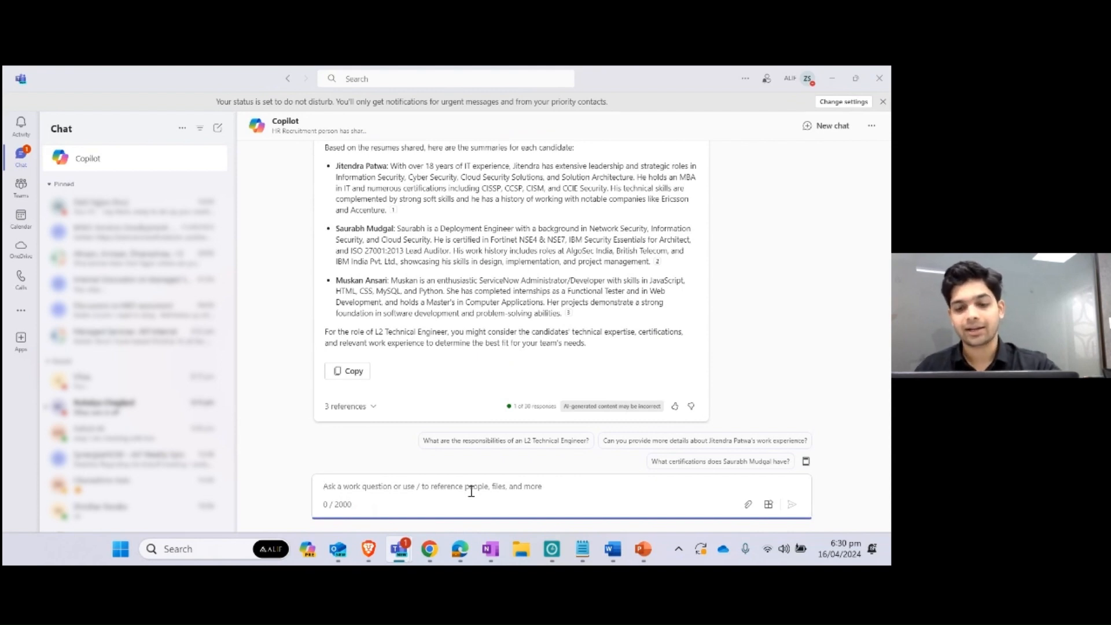
{"action": "key", "text": "ctrl+v"}
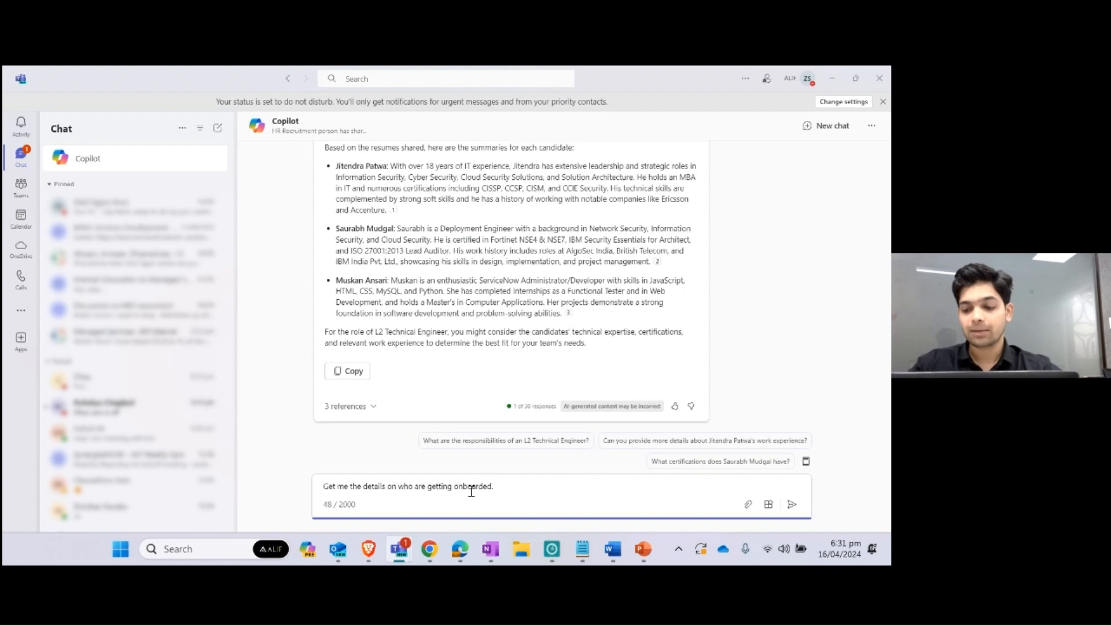
{"action": "key", "text": "Return"}
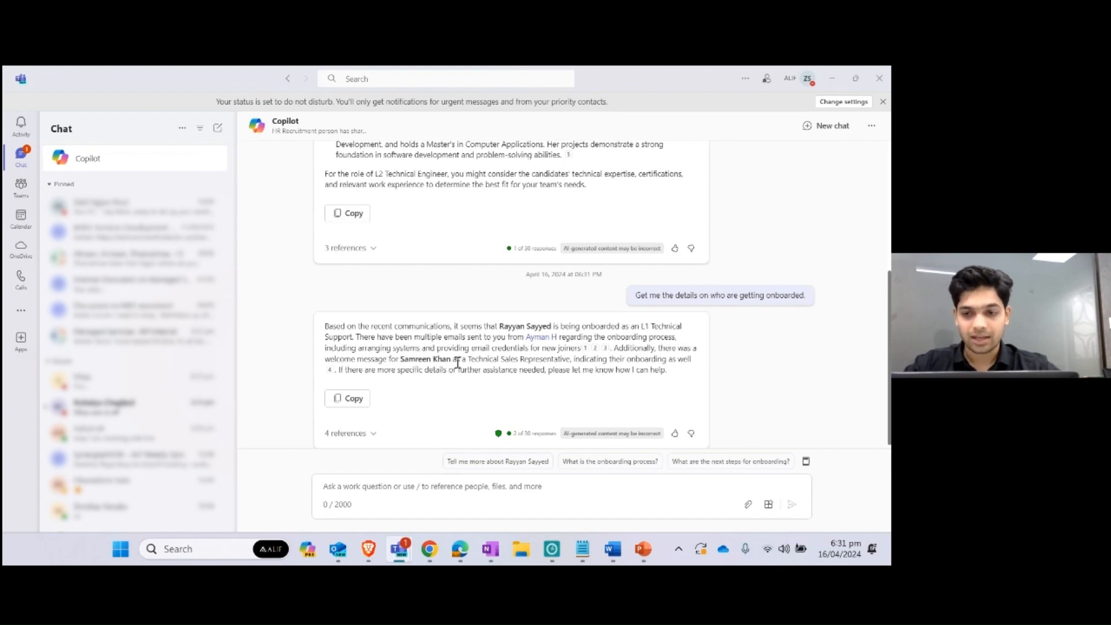
Examine Copilot's answer on the new joiners, including their names, roles and source references
{"action": "left_click_drag", "start_coordinate": [500, 327], "coordinate": [551, 327]}
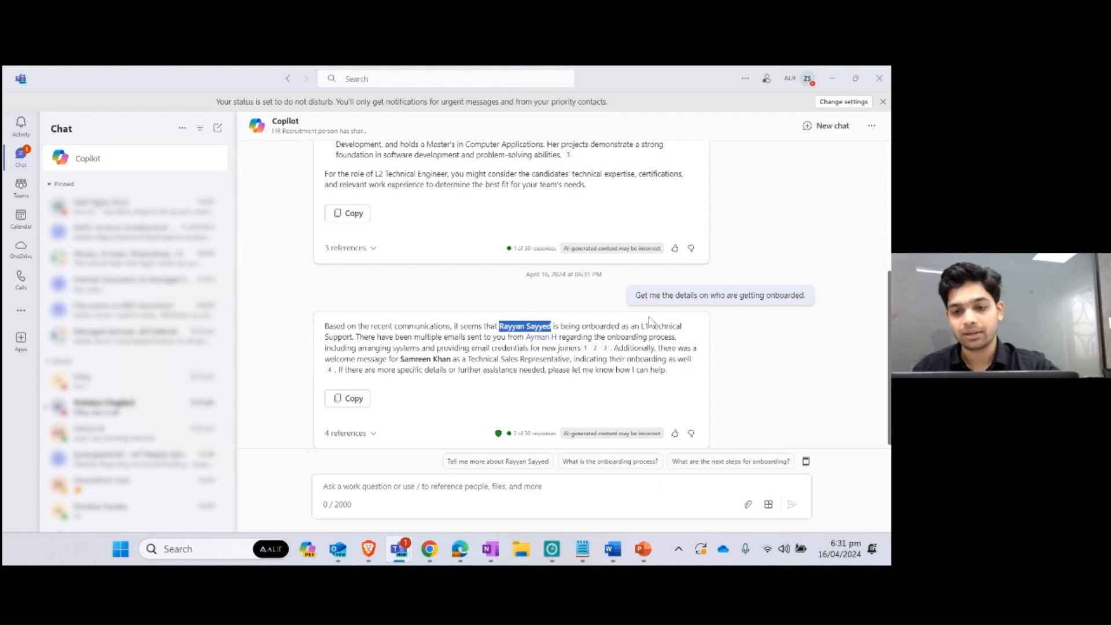
{"action": "left_click", "coordinate": [577, 306]}
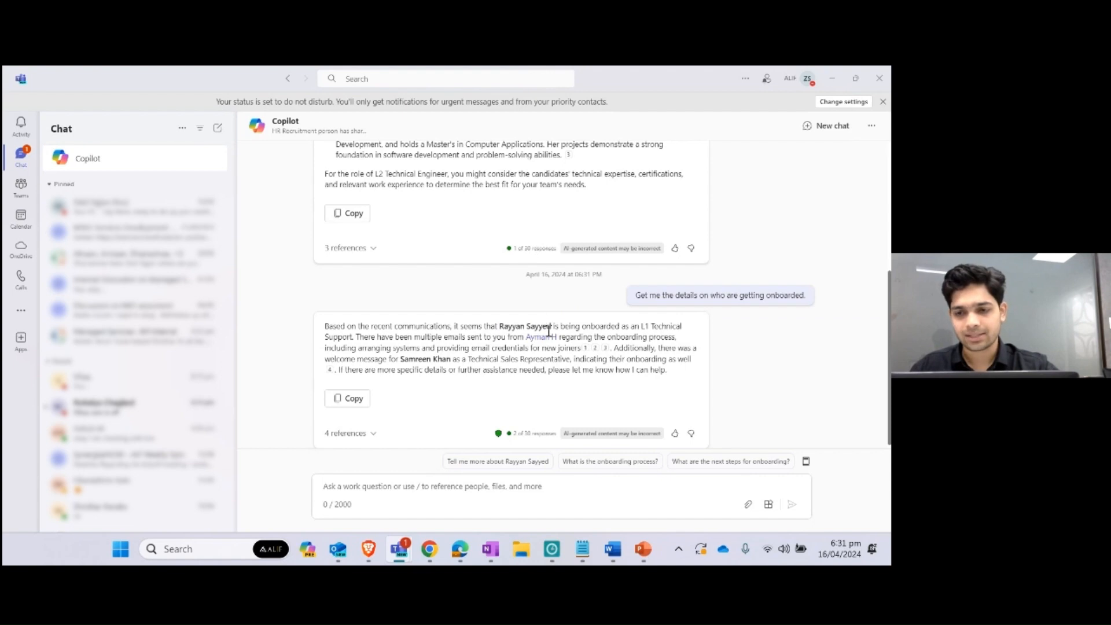
{"action": "scroll", "coordinate": [581, 357], "scroll_direction": "down", "scroll_amount": 1}
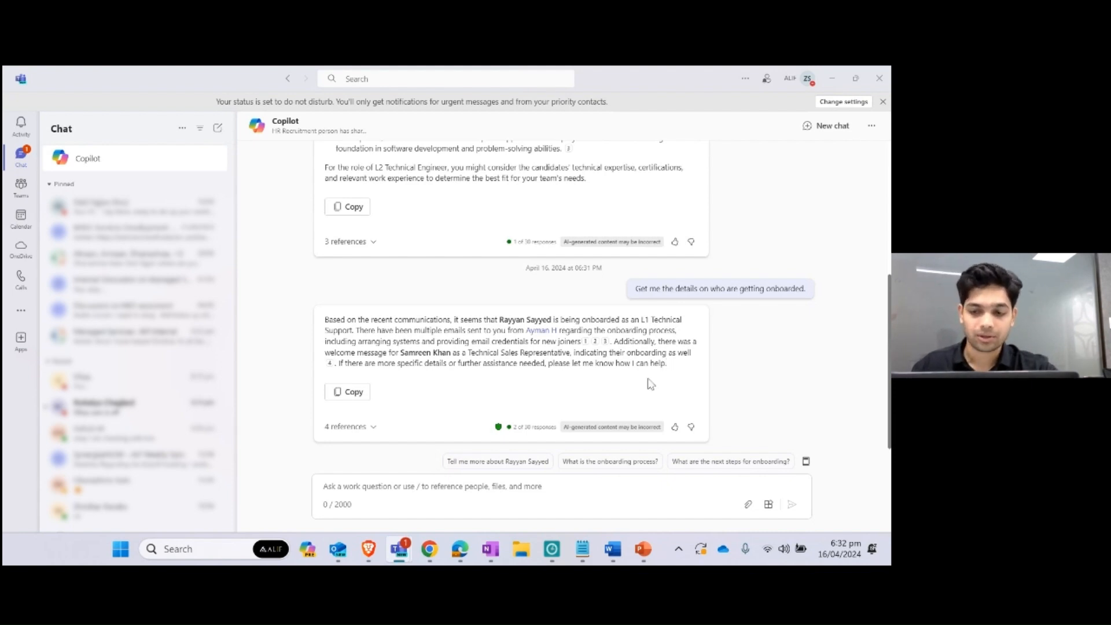
Switch to the Live Demo document in Word and look through its file-sharing and meeting prompt tables
{"action": "left_click", "coordinate": [586, 547]}
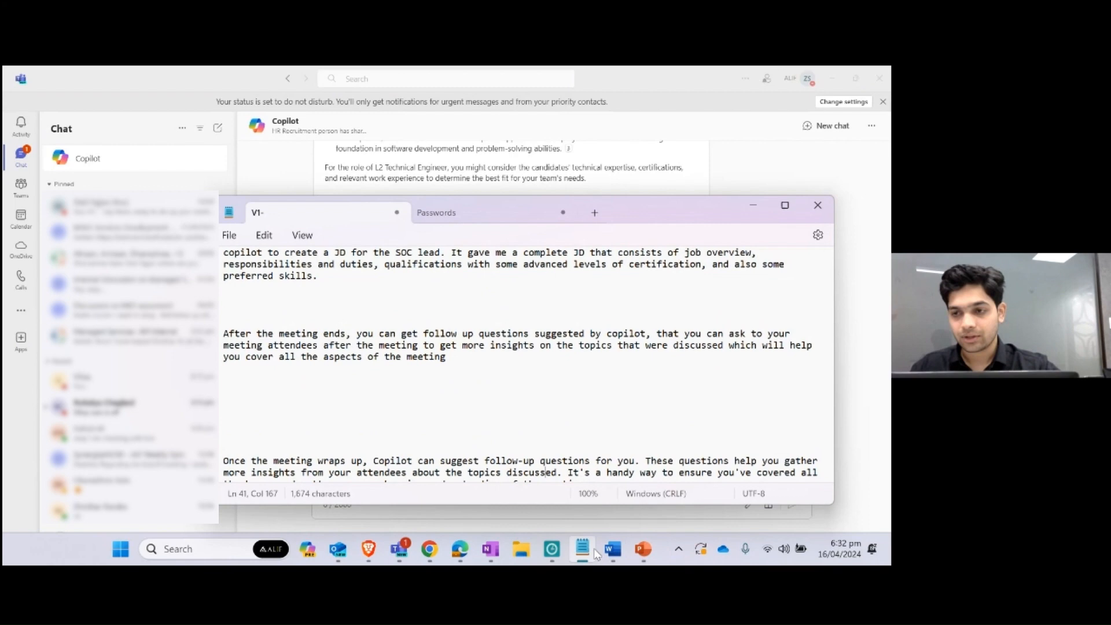
{"action": "left_click", "coordinate": [761, 208]}
{"action": "mouse_move", "coordinate": [613, 547]}
{"action": "left_click", "coordinate": [610, 471]}
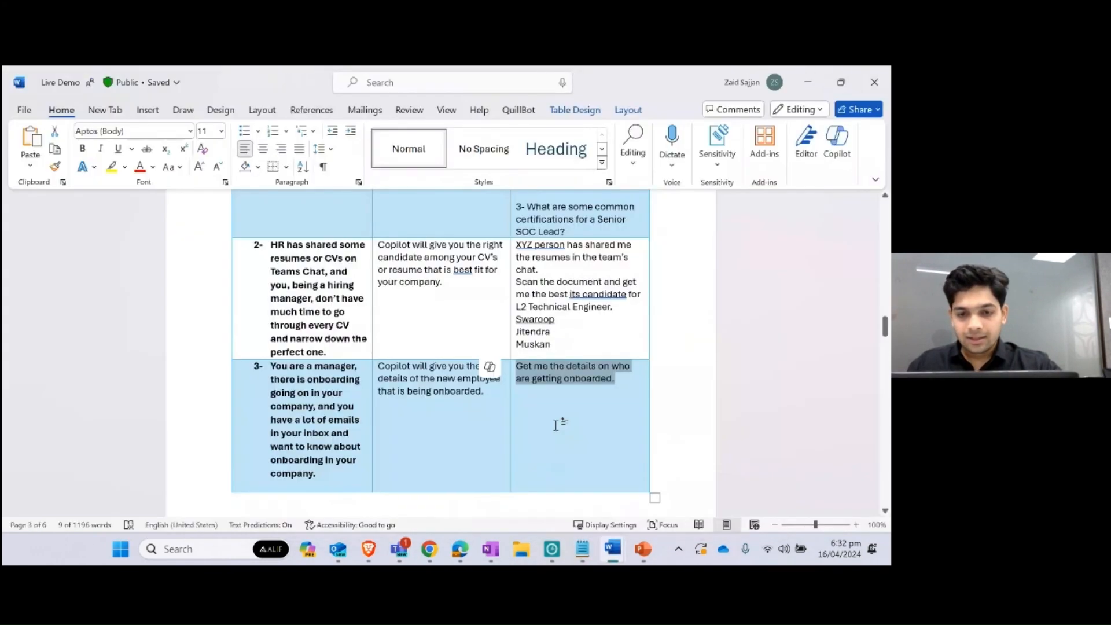
{"action": "scroll", "coordinate": [555, 423], "scroll_direction": "down", "scroll_amount": 5}
{"action": "scroll", "coordinate": [555, 423], "scroll_direction": "down", "scroll_amount": 5}
{"action": "scroll", "coordinate": [556, 423], "scroll_direction": "up", "scroll_amount": 6}
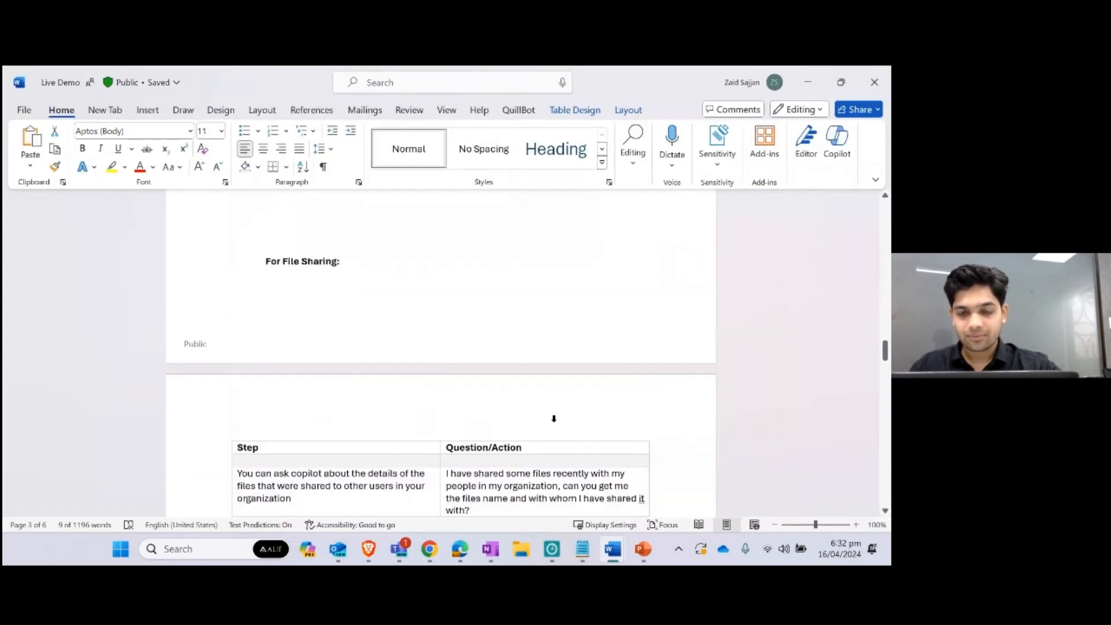
{"action": "scroll", "coordinate": [557, 422], "scroll_direction": "down", "scroll_amount": 5}
{"action": "scroll", "coordinate": [556, 422], "scroll_direction": "up", "scroll_amount": 12}
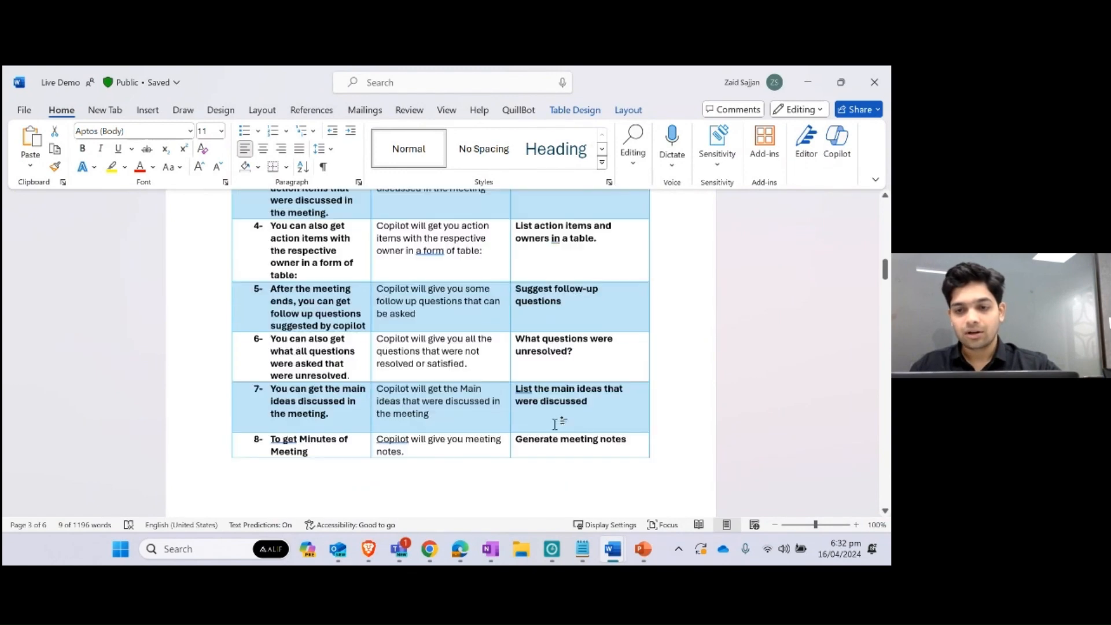
{"action": "scroll", "coordinate": [556, 425], "scroll_direction": "up", "scroll_amount": 2}
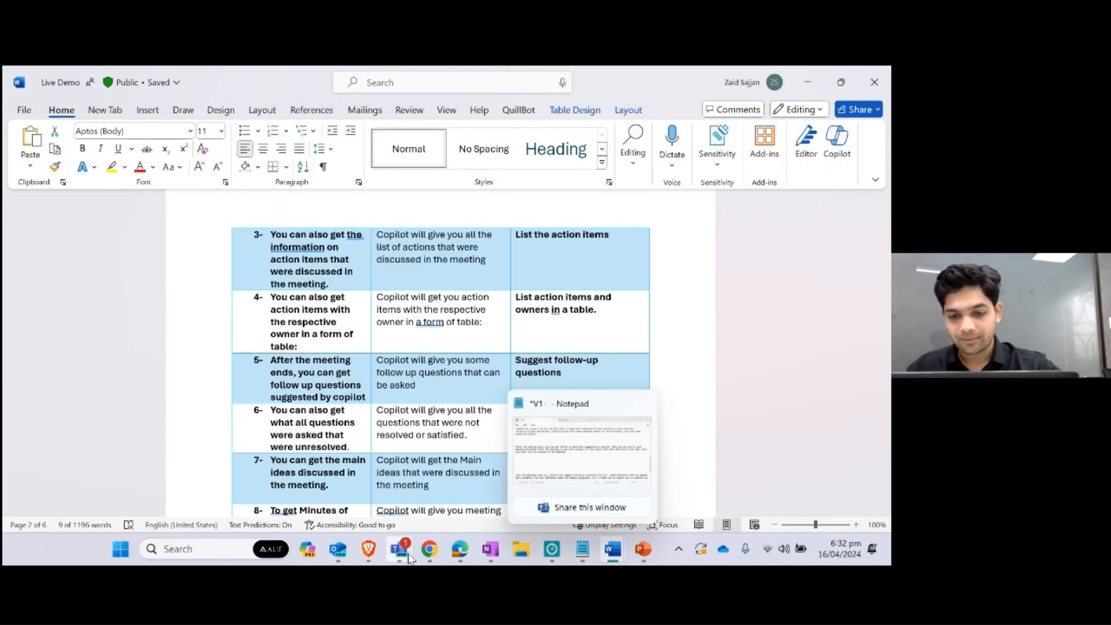
Switch to Outlook and generate a Copilot summary of the open "Richards Designinc Issue Resolved." email thread, reading it through
{"action": "left_click", "coordinate": [341, 553]}
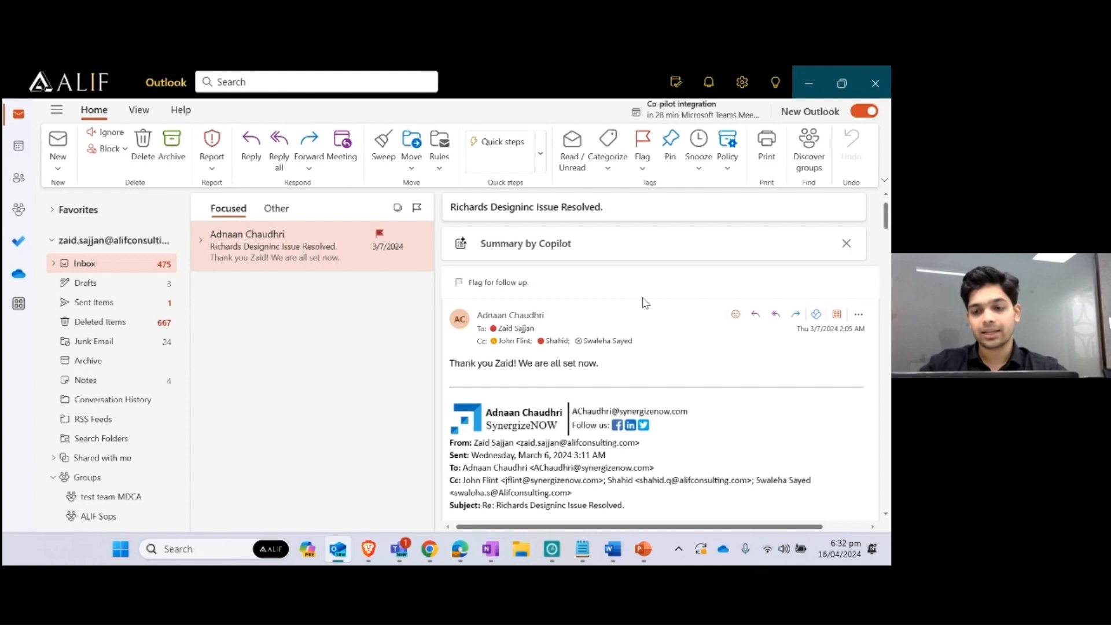
{"action": "left_click", "coordinate": [541, 237]}
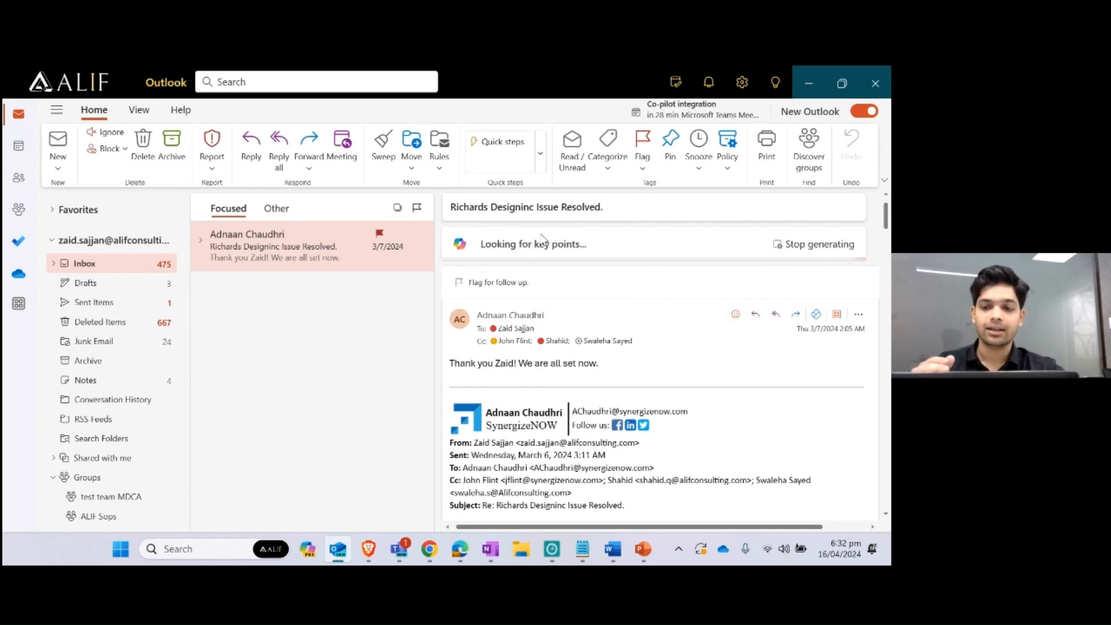
{"action": "scroll", "coordinate": [543, 301], "scroll_direction": "down", "scroll_amount": 3}
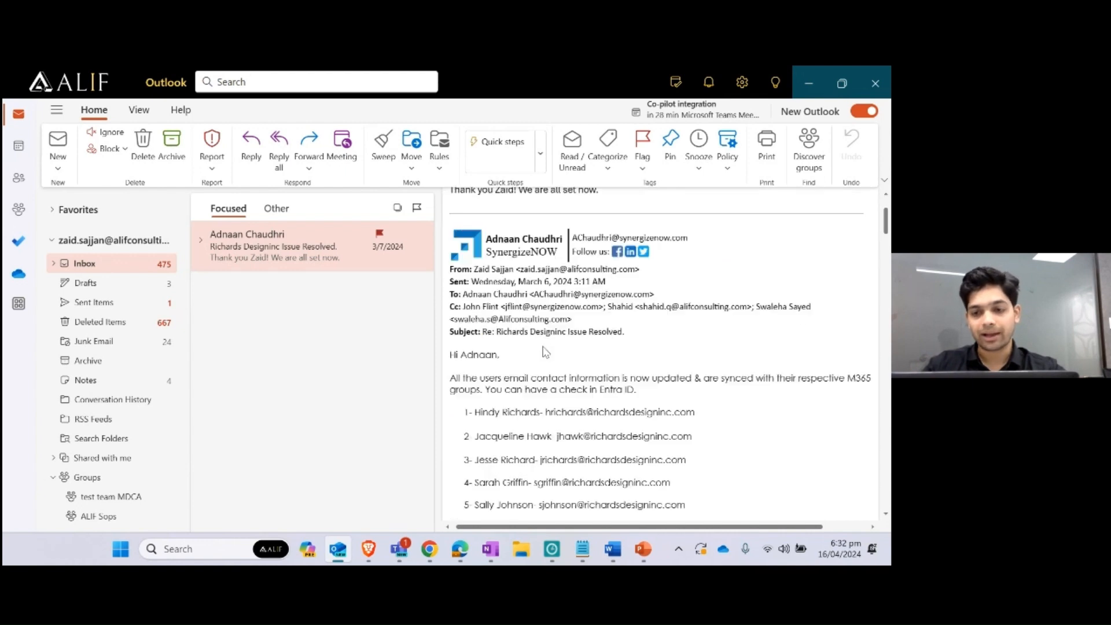
{"action": "scroll", "coordinate": [545, 352], "scroll_direction": "up", "scroll_amount": 3}
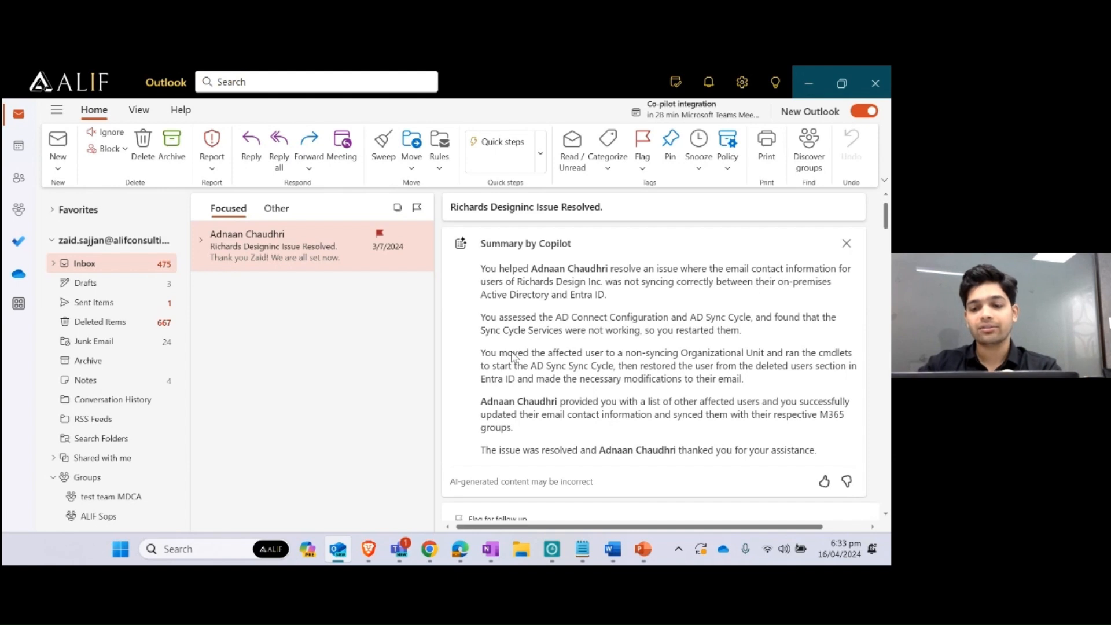
{"action": "scroll", "coordinate": [512, 365], "scroll_direction": "down", "scroll_amount": 1}
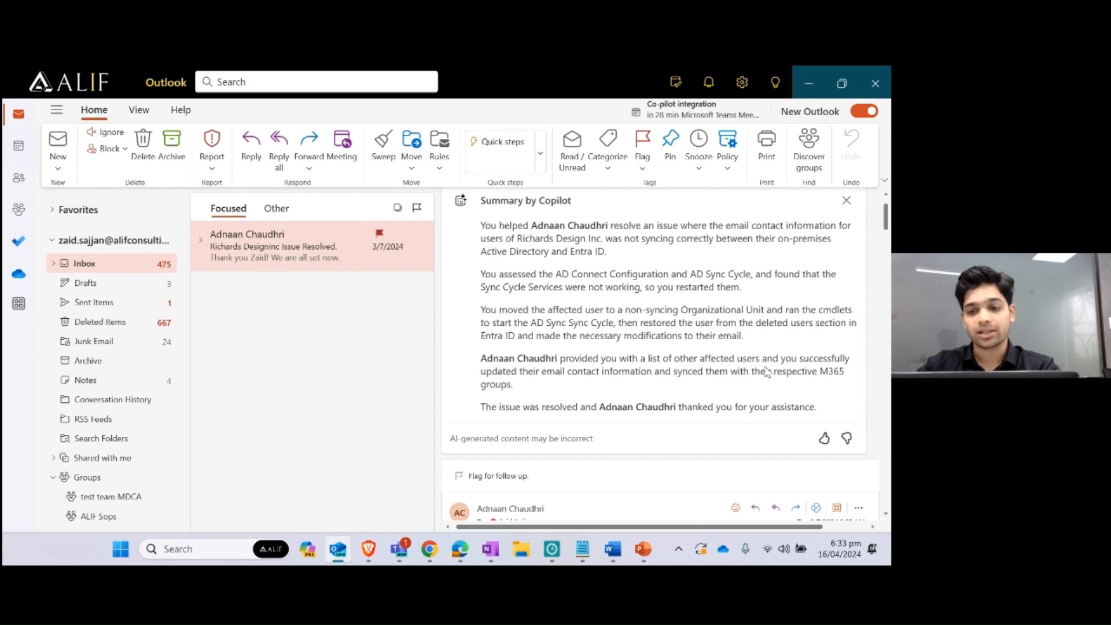
{"action": "scroll", "coordinate": [767, 371], "scroll_direction": "up", "scroll_amount": 1}
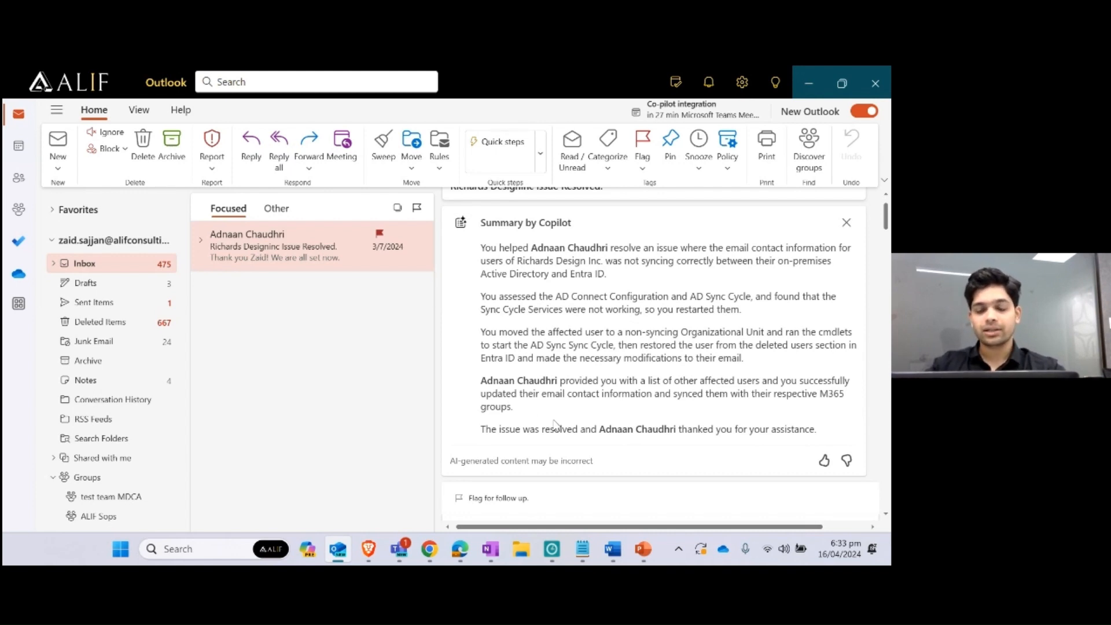
{"action": "scroll", "coordinate": [556, 425], "scroll_direction": "up", "scroll_amount": 1}
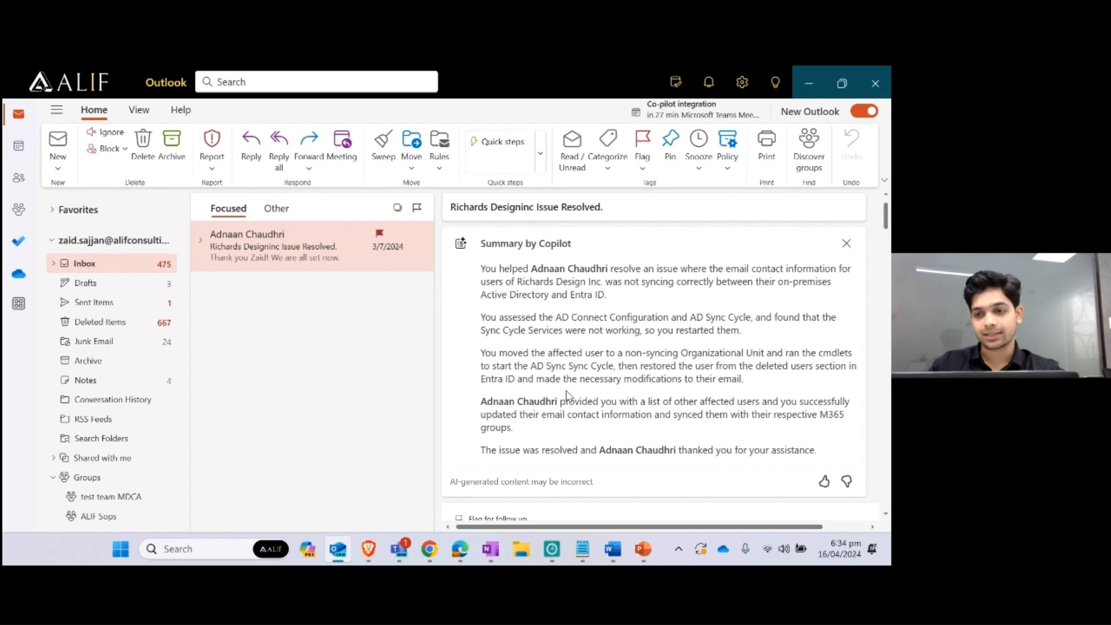
Return to the Live Demo document in Word and copy the "Get my Upcoming Meetings" prompt from the About Upcoming Meeting table
{"action": "left_click", "coordinate": [809, 83]}
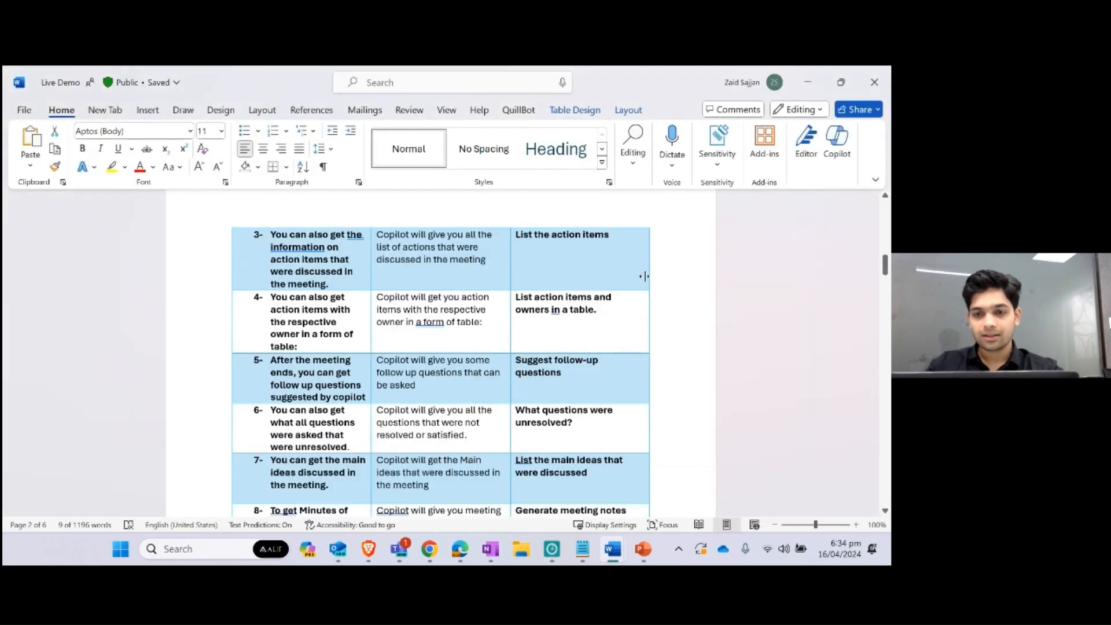
{"action": "scroll", "coordinate": [614, 362], "scroll_direction": "up", "scroll_amount": 6}
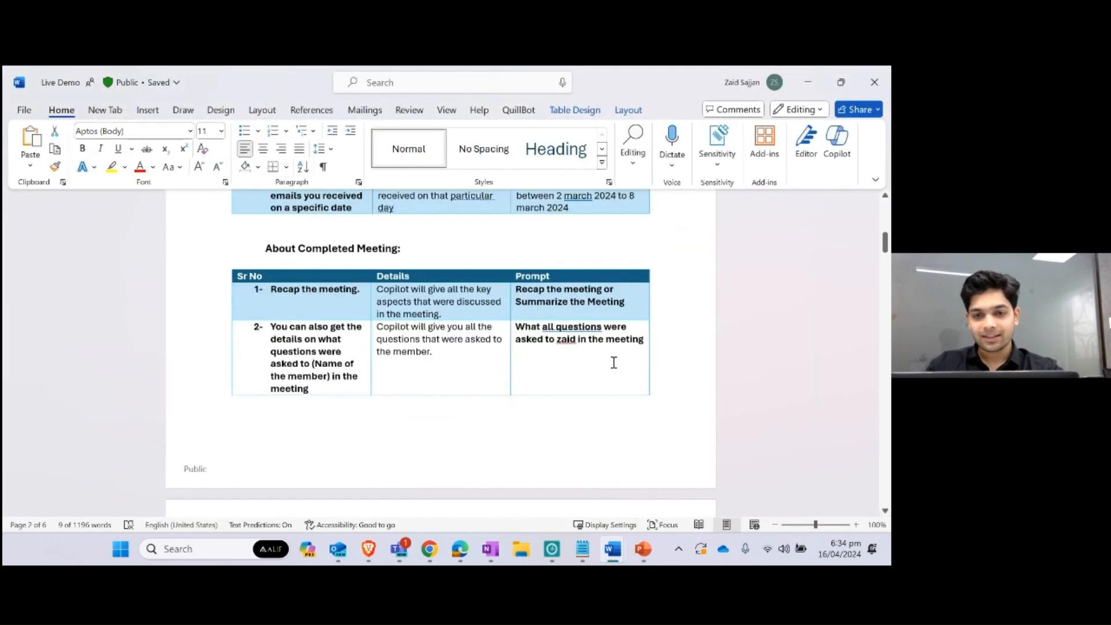
{"action": "scroll", "coordinate": [614, 362], "scroll_direction": "up", "scroll_amount": 6}
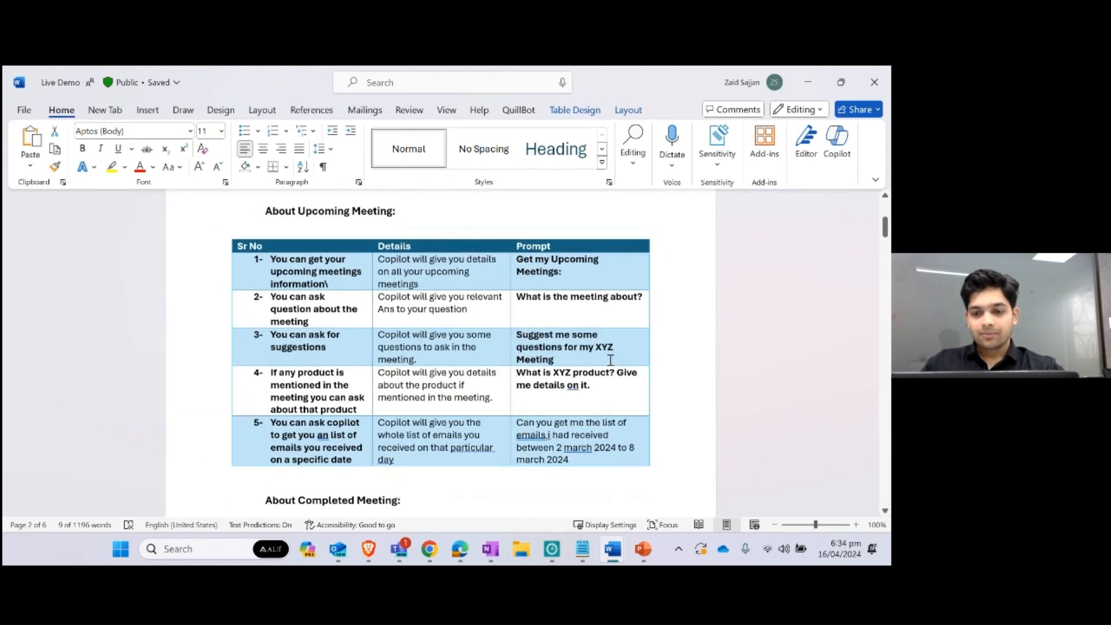
{"action": "left_click", "coordinate": [399, 548]}
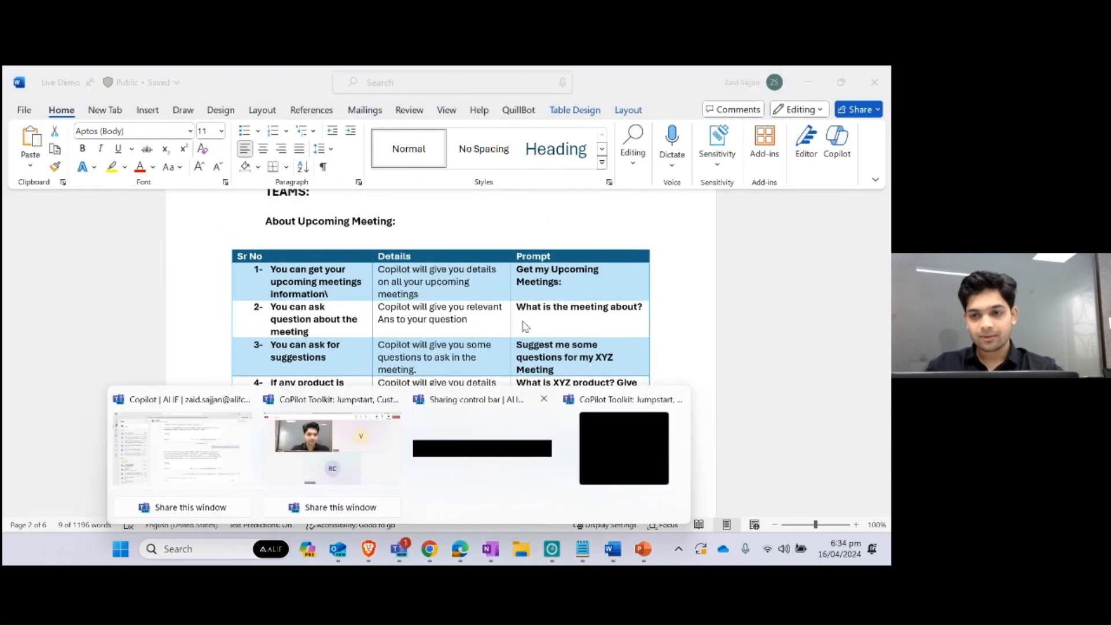
{"action": "left_click_drag", "start_coordinate": [566, 284], "coordinate": [517, 271]}
{"action": "key", "text": "ctrl+c"}
Switch to Copilot in Teams, start a new chat and submit the copied prompt "Get my Upcoming Meetings"
{"action": "key", "text": "alt+Tab"}
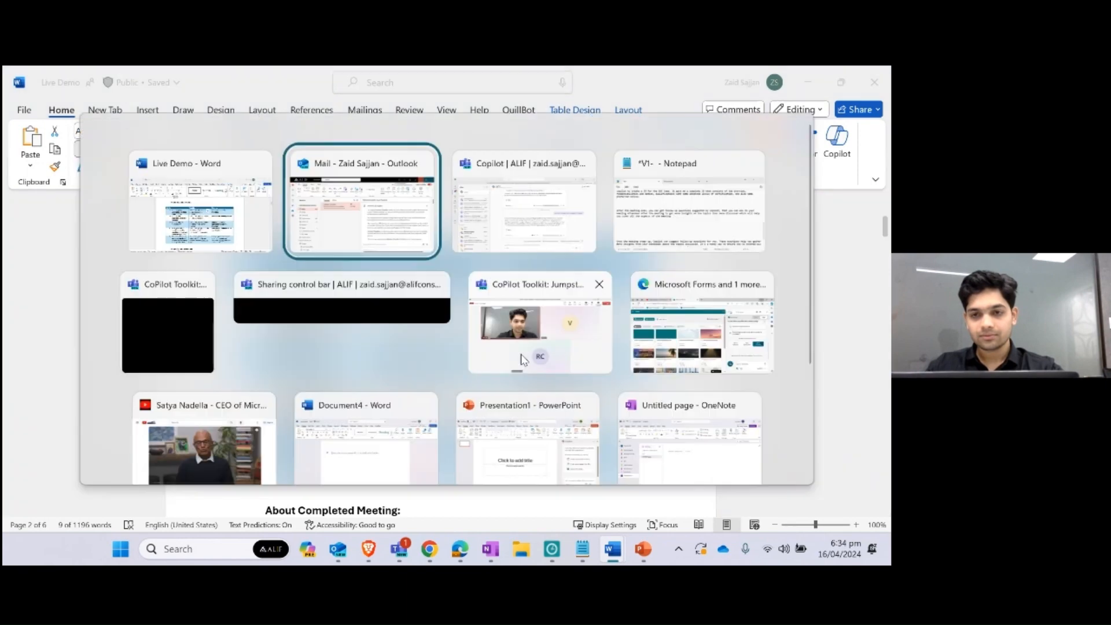
{"action": "key", "text": "alt+Tab"}
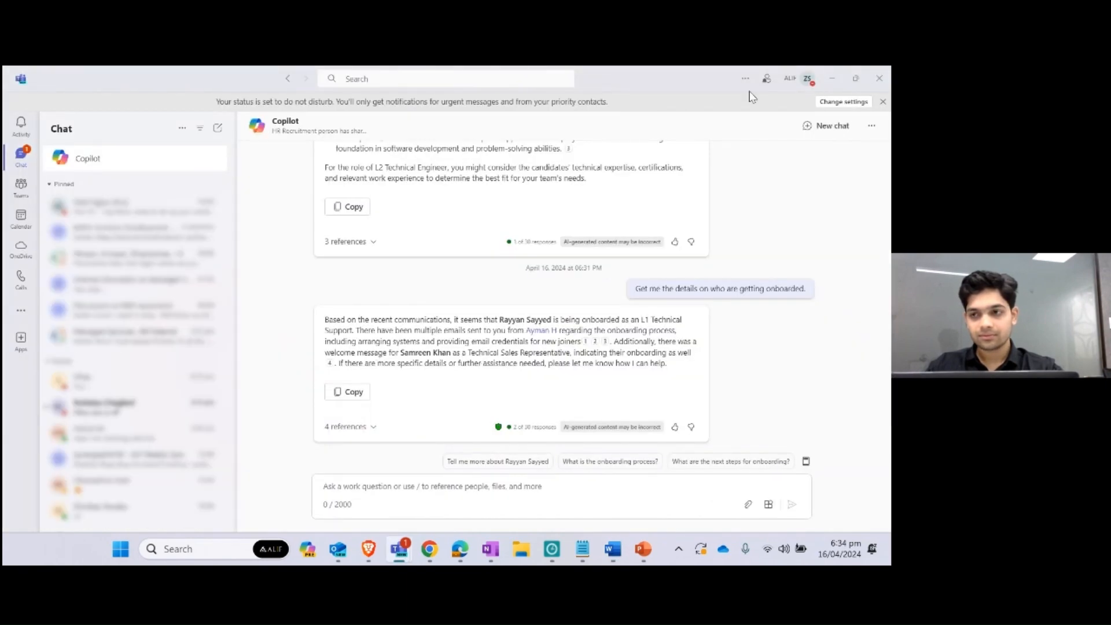
{"action": "left_click", "coordinate": [841, 126]}
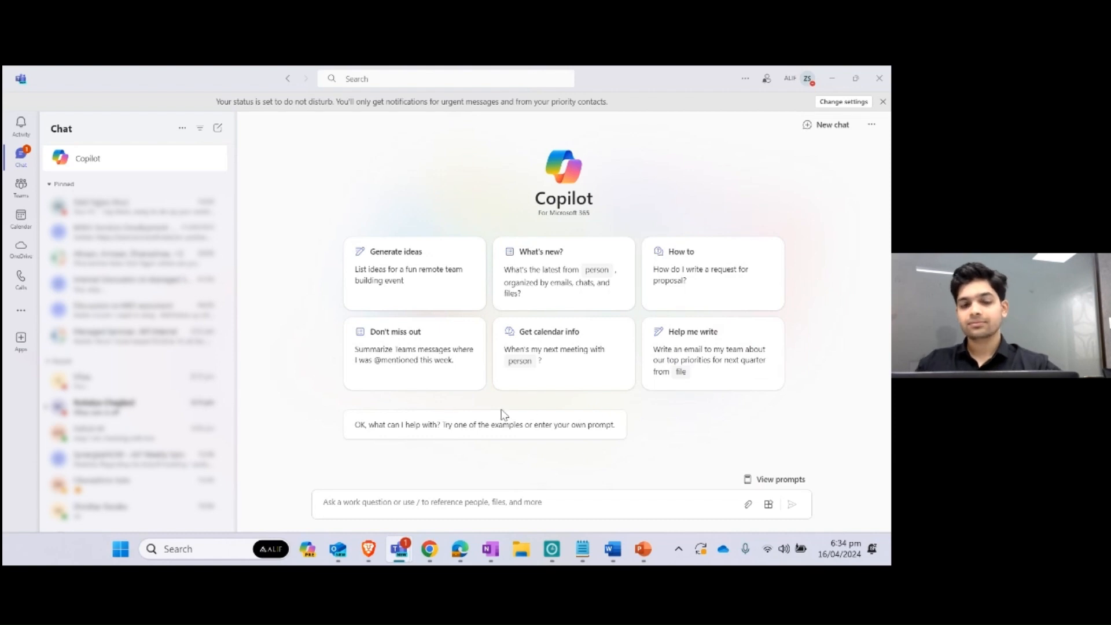
{"action": "left_click", "coordinate": [446, 504]}
{"action": "key", "text": "ctrl+v"}
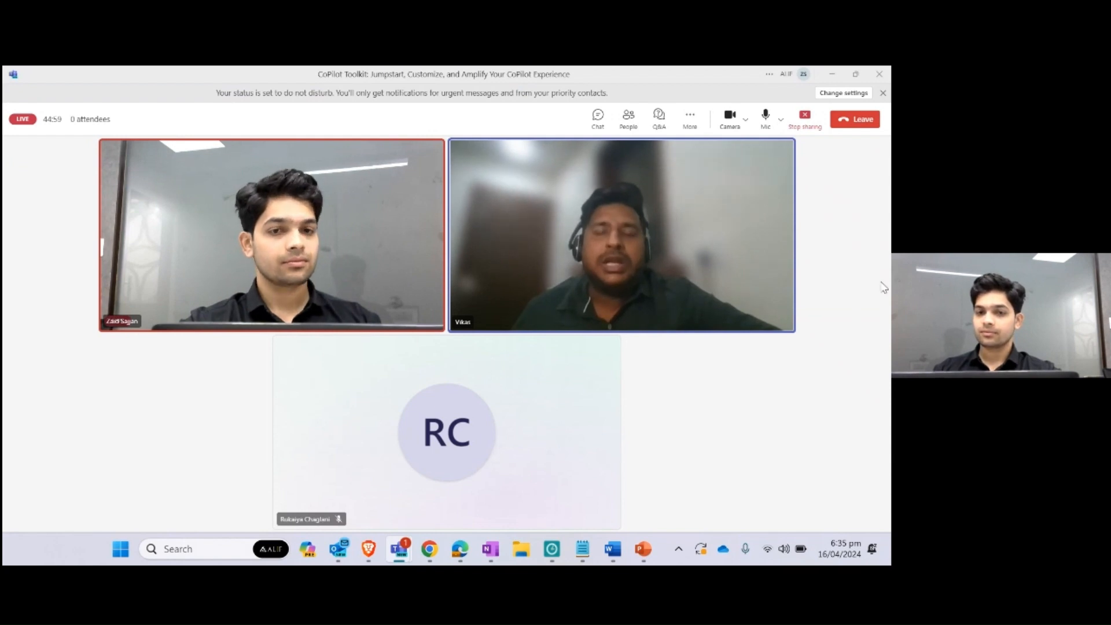
{"action": "left_click", "coordinate": [598, 119]}
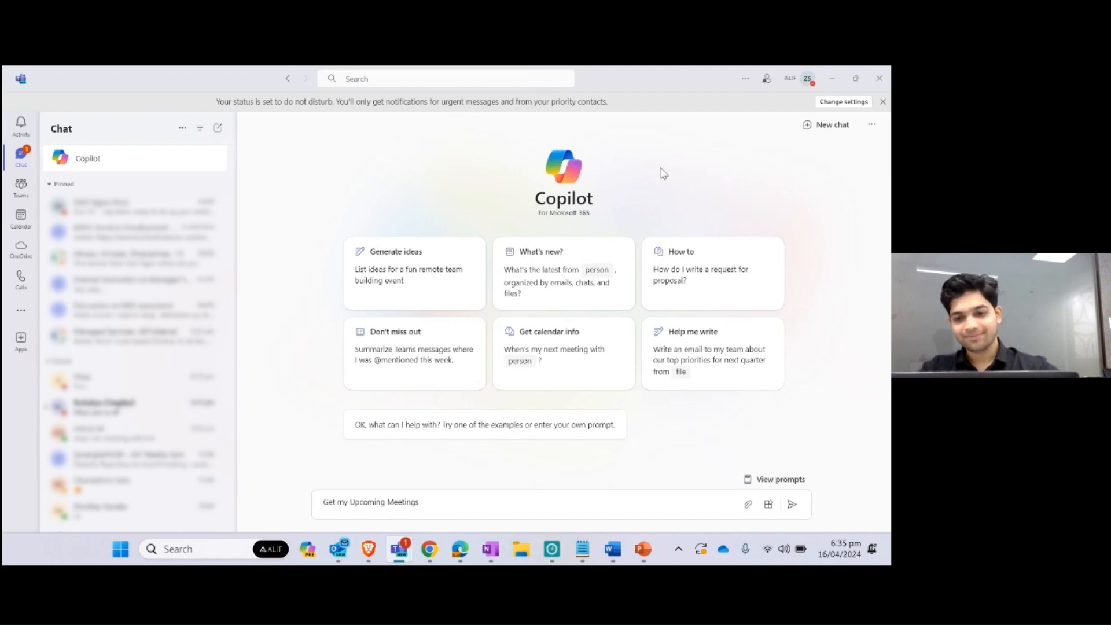
{"action": "left_click", "coordinate": [445, 501]}
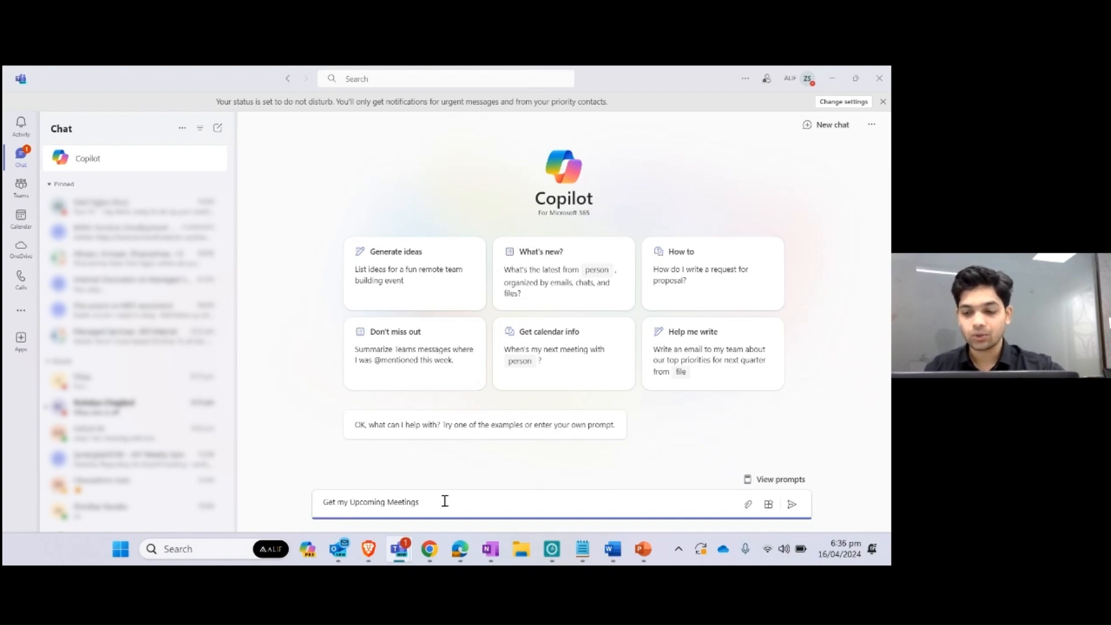
{"action": "key", "text": "Return"}
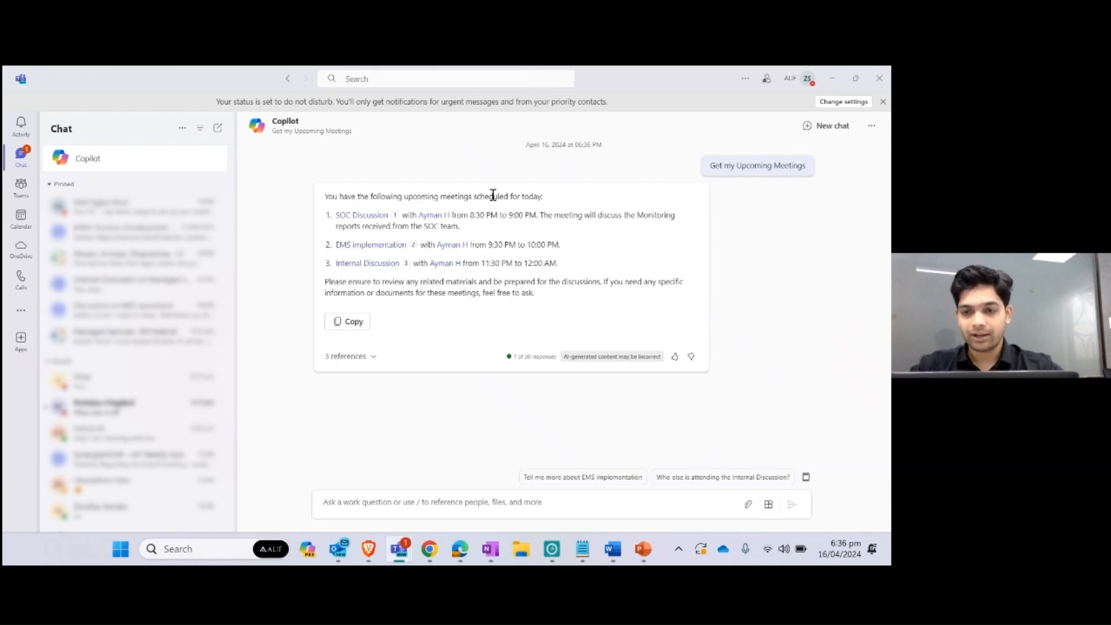
Ask Copilot "What is the SOC Discussion meeting about?" and view its answer
{"action": "left_click", "coordinate": [402, 504]}
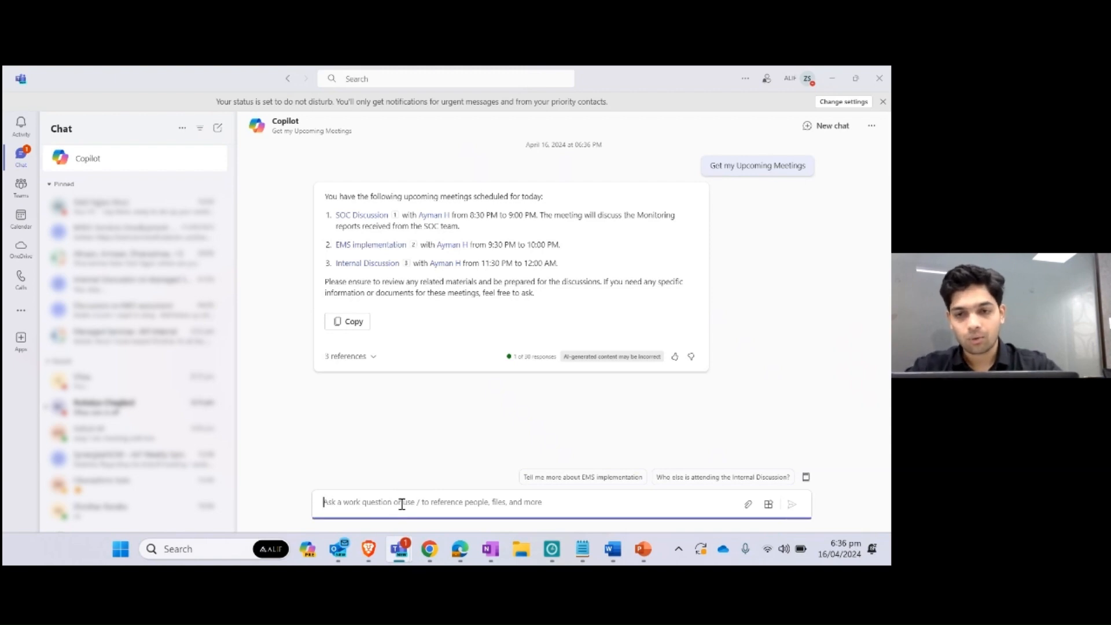
{"action": "type", "text": "S"}
{"action": "key", "text": "BackSpace"}
{"action": "type", "text": "Wha"}
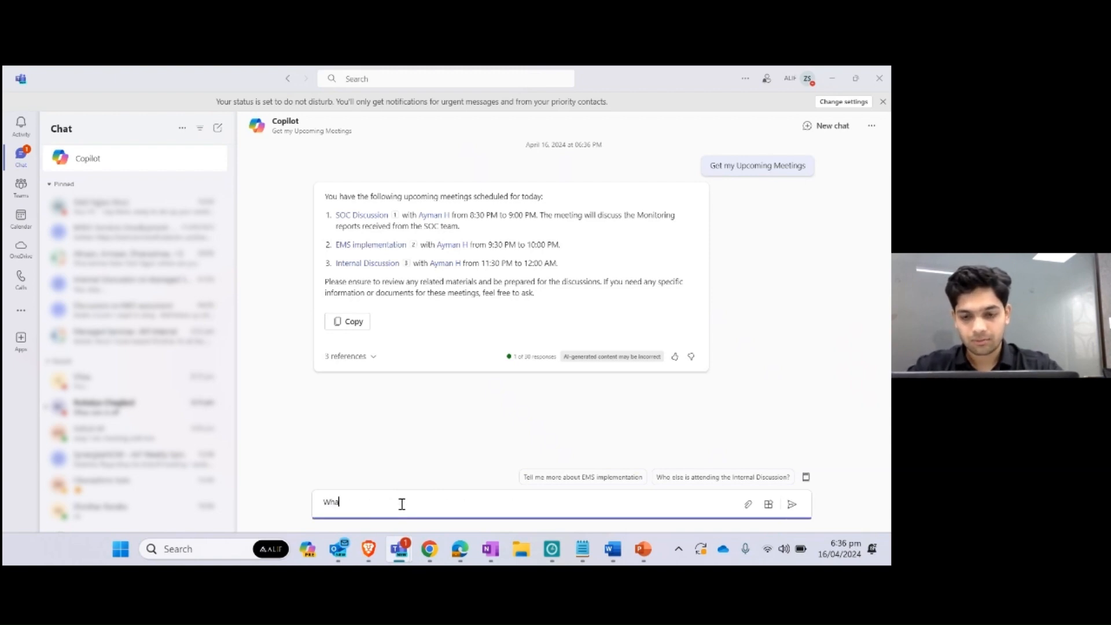
{"action": "type", "text": "t is the SOC"}
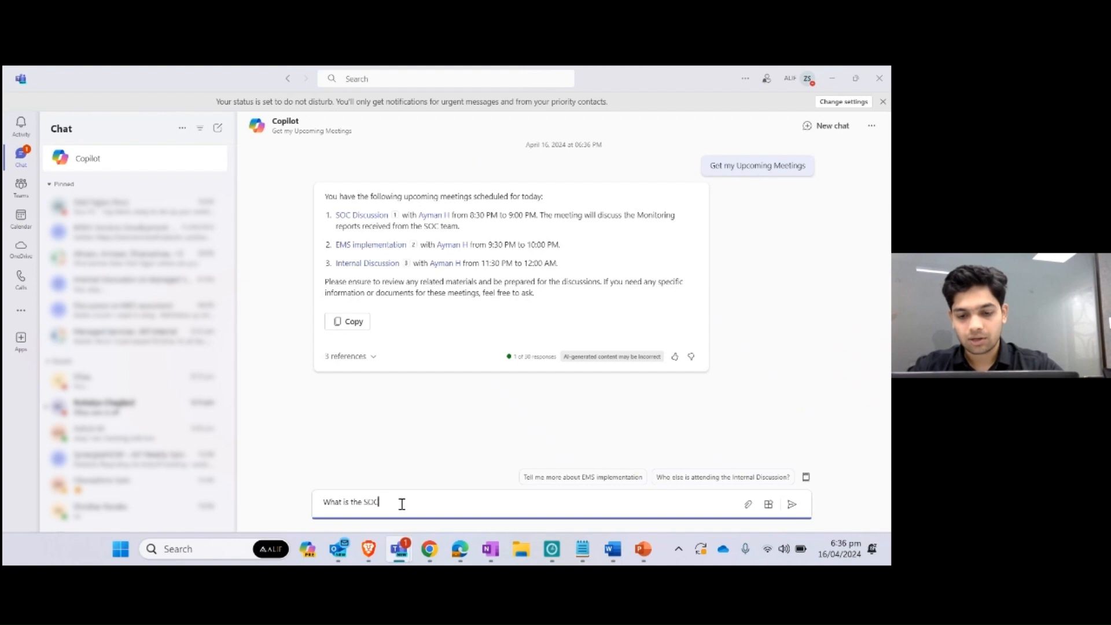
{"action": "type", "text": " Discus"}
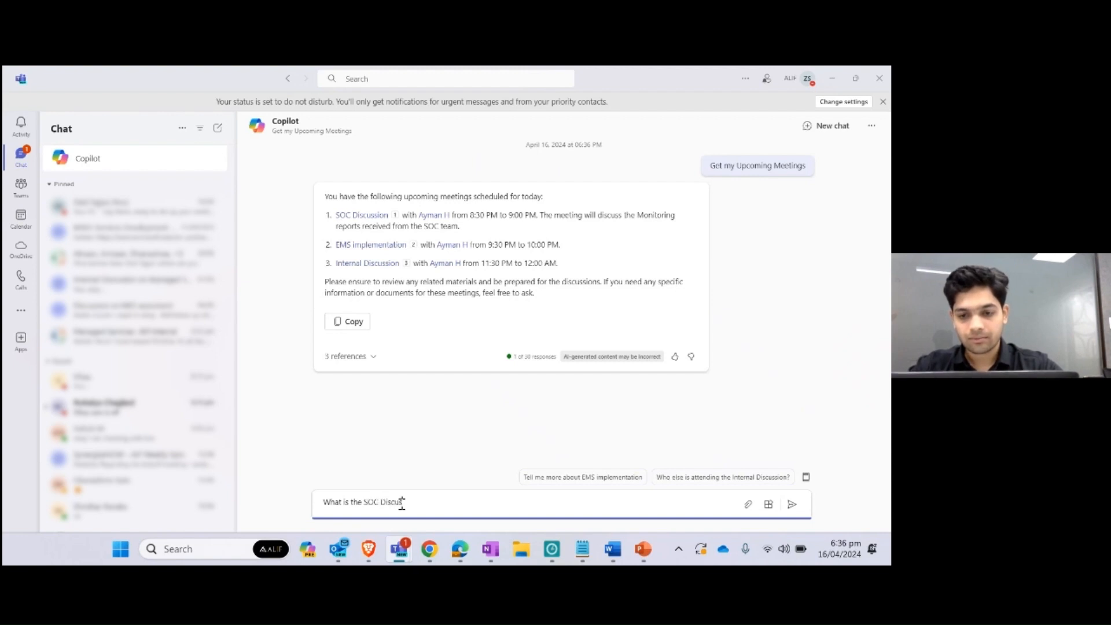
{"action": "type", "text": "sion meeting "}
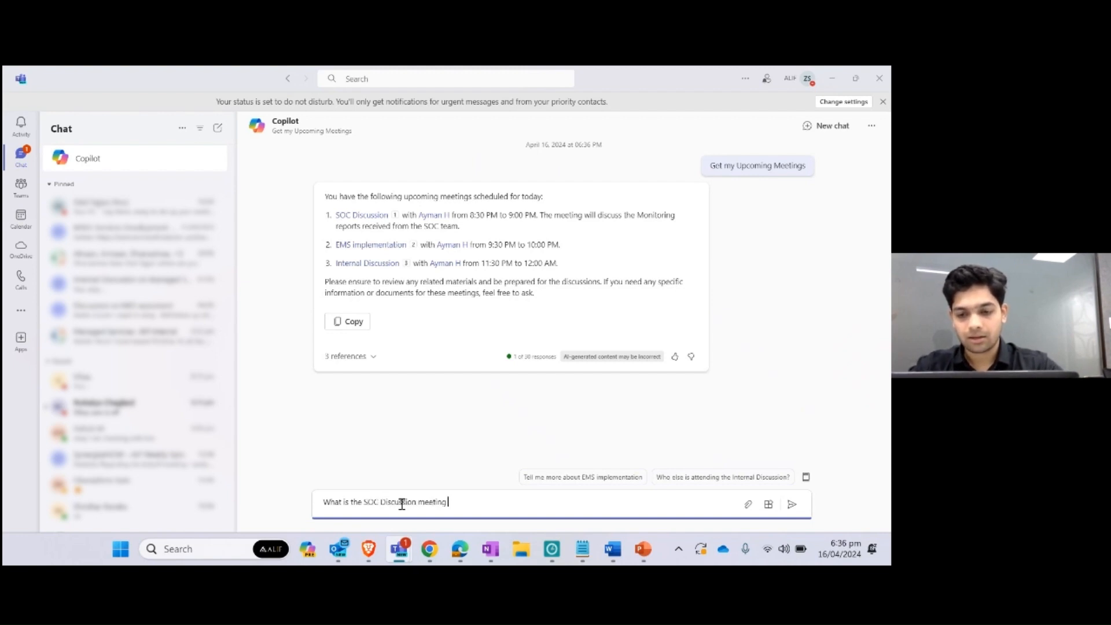
{"action": "type", "text": "about?"}
{"action": "key", "text": "Return"}
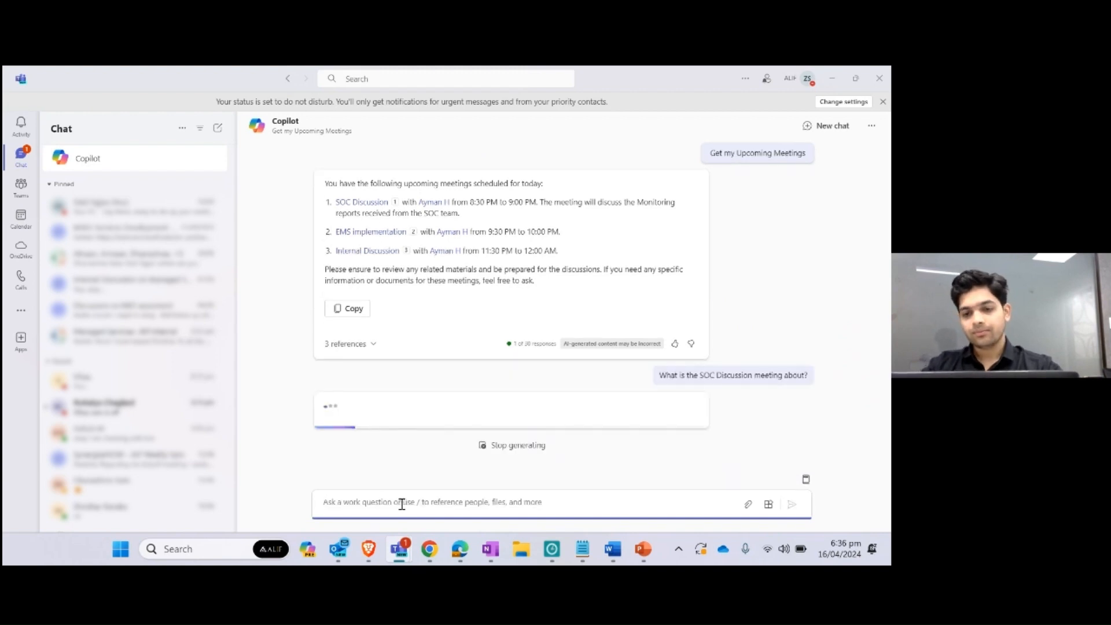
{"action": "left_click", "coordinate": [412, 470]}
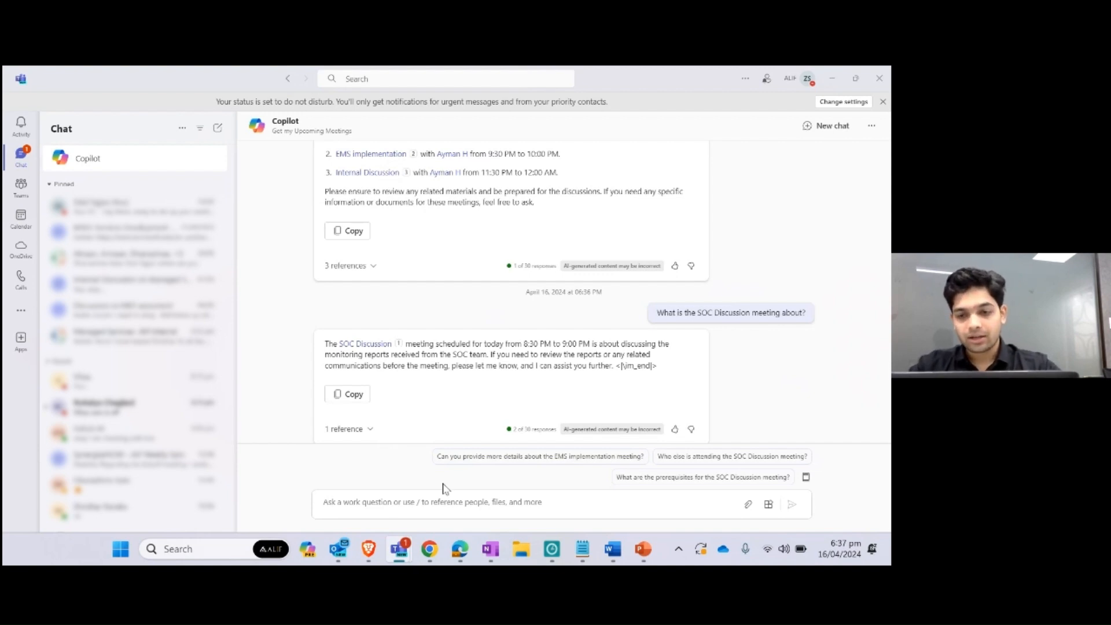
{"action": "scroll", "coordinate": [550, 412], "scroll_direction": "down", "scroll_amount": 1}
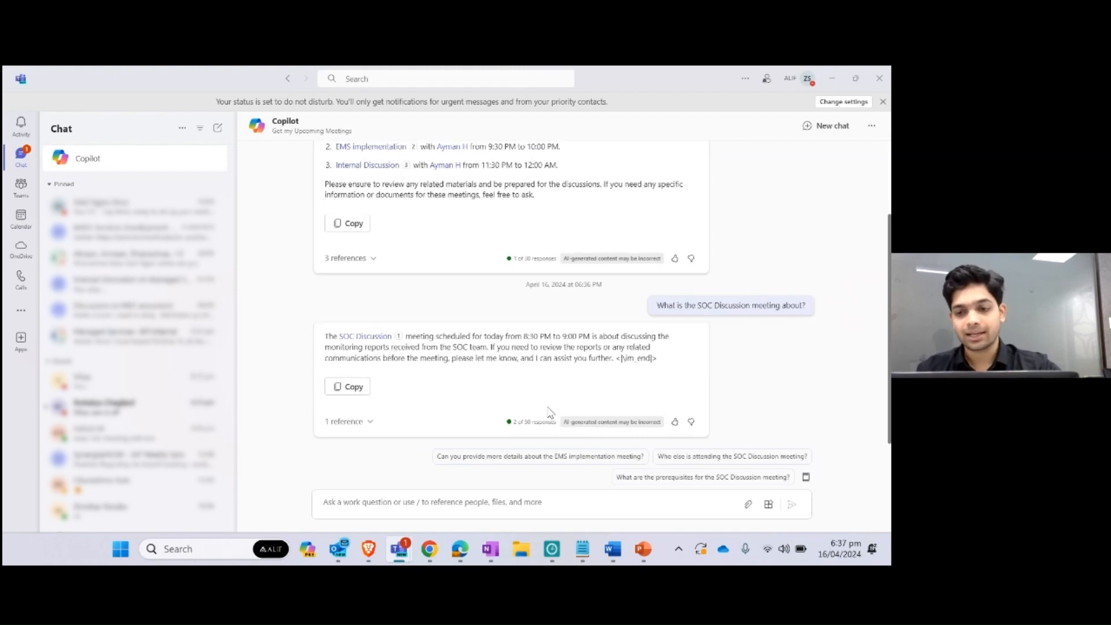
Switch to the Live Demo document in Word and copy the prompt "Suggest me some questions for my XYZ Meeting"
{"action": "left_click", "coordinate": [408, 497]}
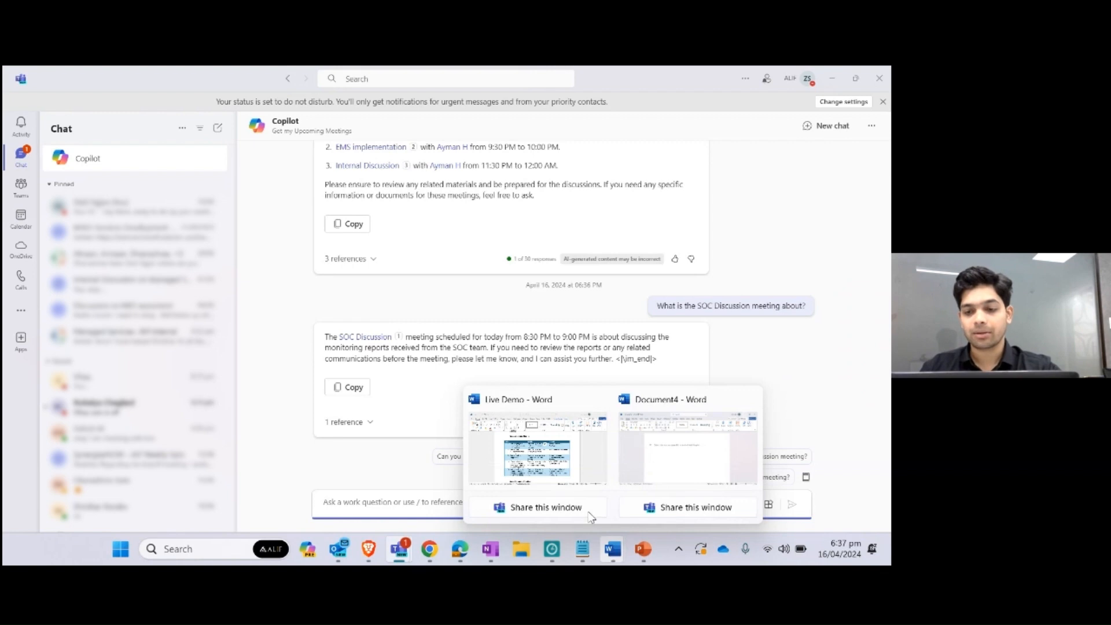
{"action": "left_click", "coordinate": [613, 550]}
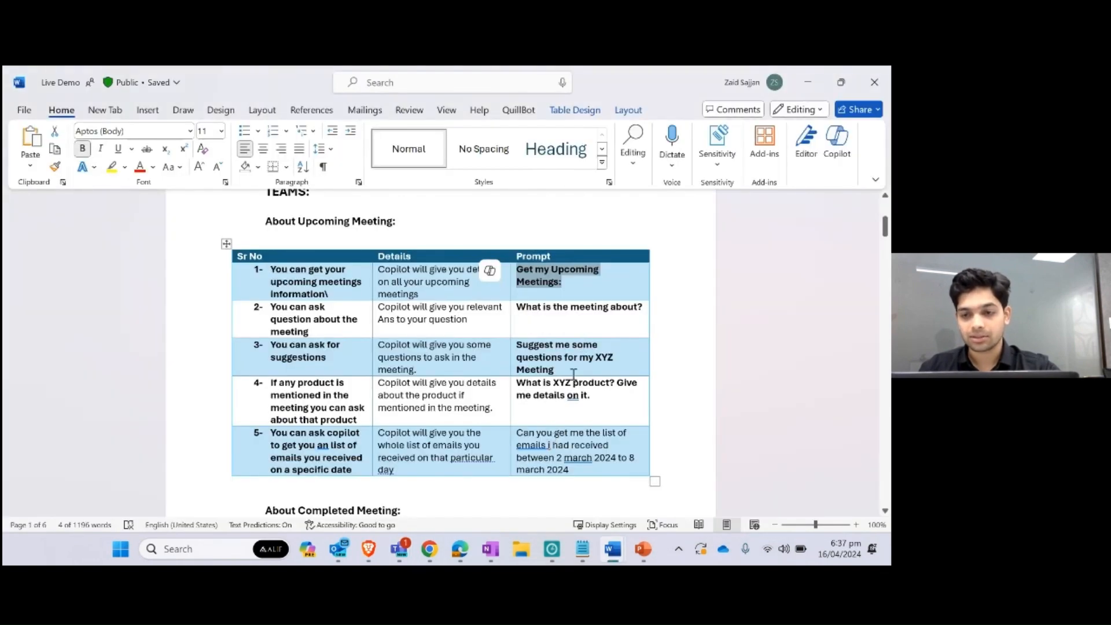
{"action": "left_click_drag", "start_coordinate": [559, 370], "coordinate": [510, 351]}
{"action": "key", "text": "ctrl+c"}
Back in the Teams Copilot chat, submit the copied prompt as "Suggest me some questions for my SOC discussion Meeting" and review the suggested questions
{"action": "key", "text": "alt+Tab"}
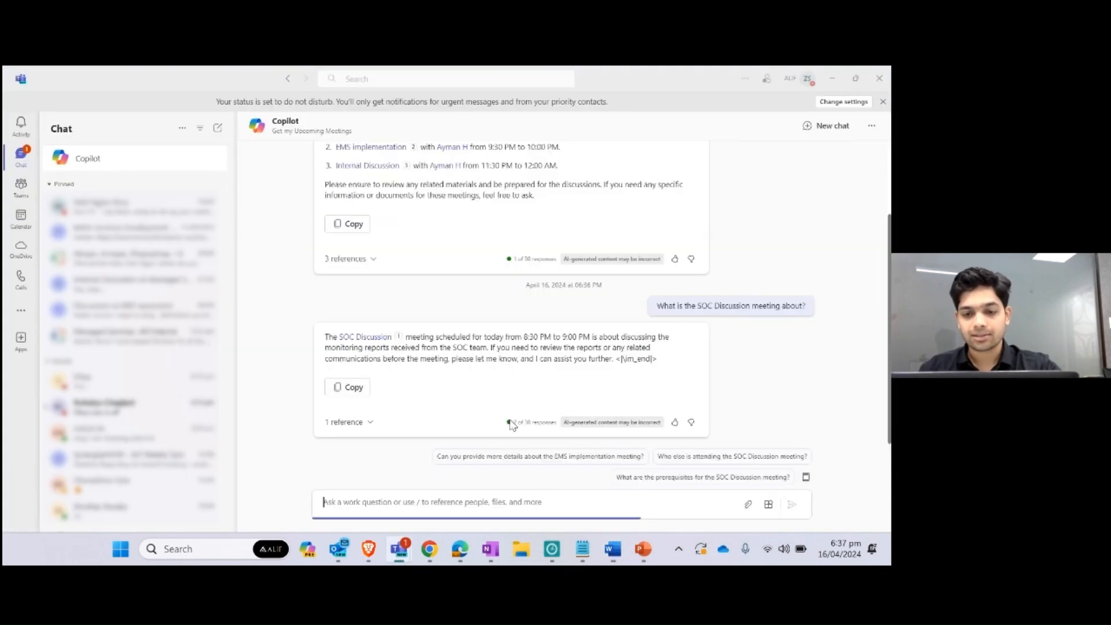
{"action": "key", "text": "ctrl+v"}
{"action": "double_click", "coordinate": [452, 503]}
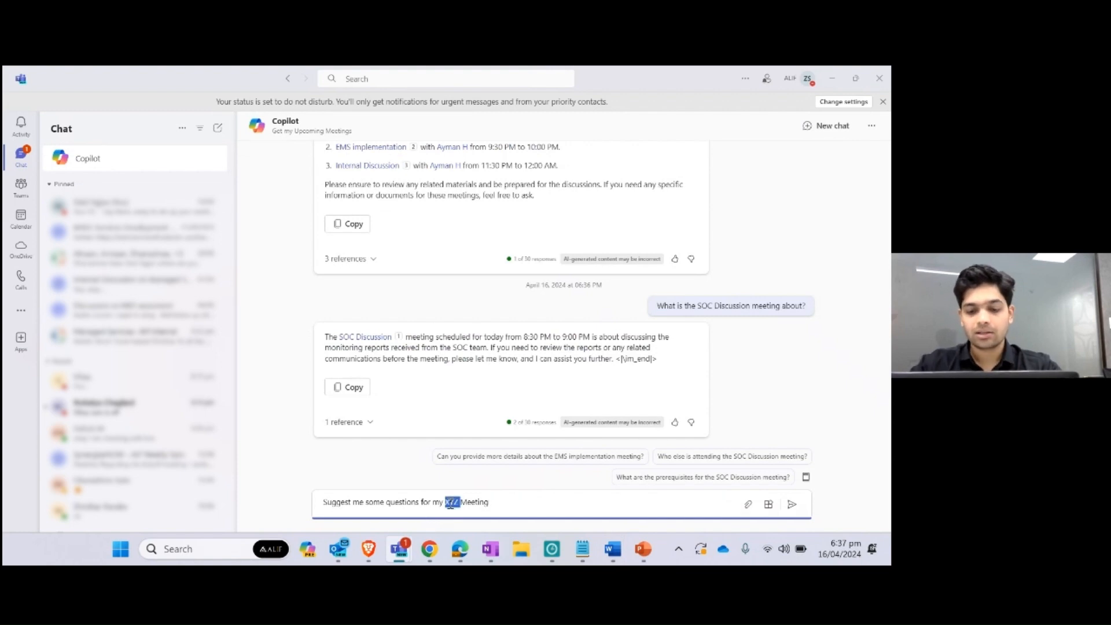
{"action": "type", "text": "SOC "}
{"action": "type", "text": "dis"}
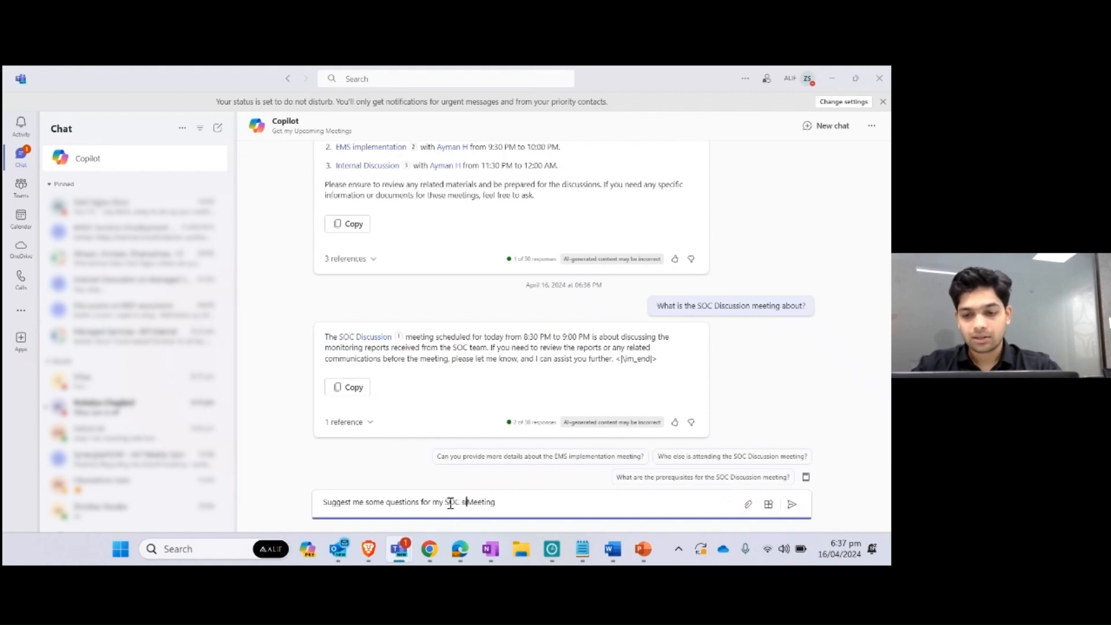
{"action": "type", "text": "cussion"}
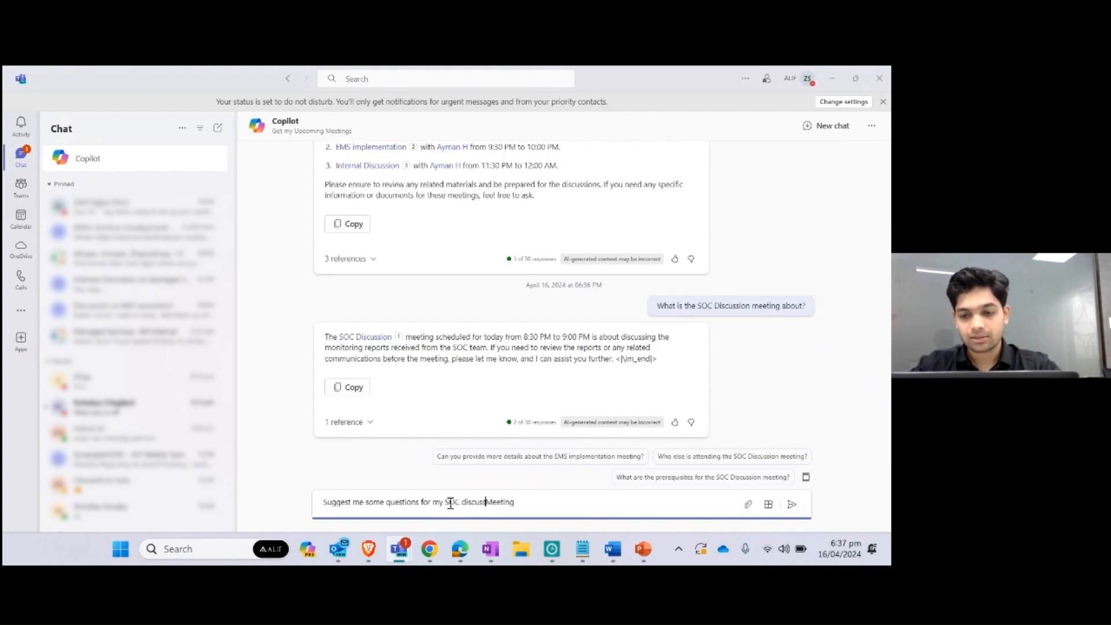
{"action": "key", "text": "Return"}
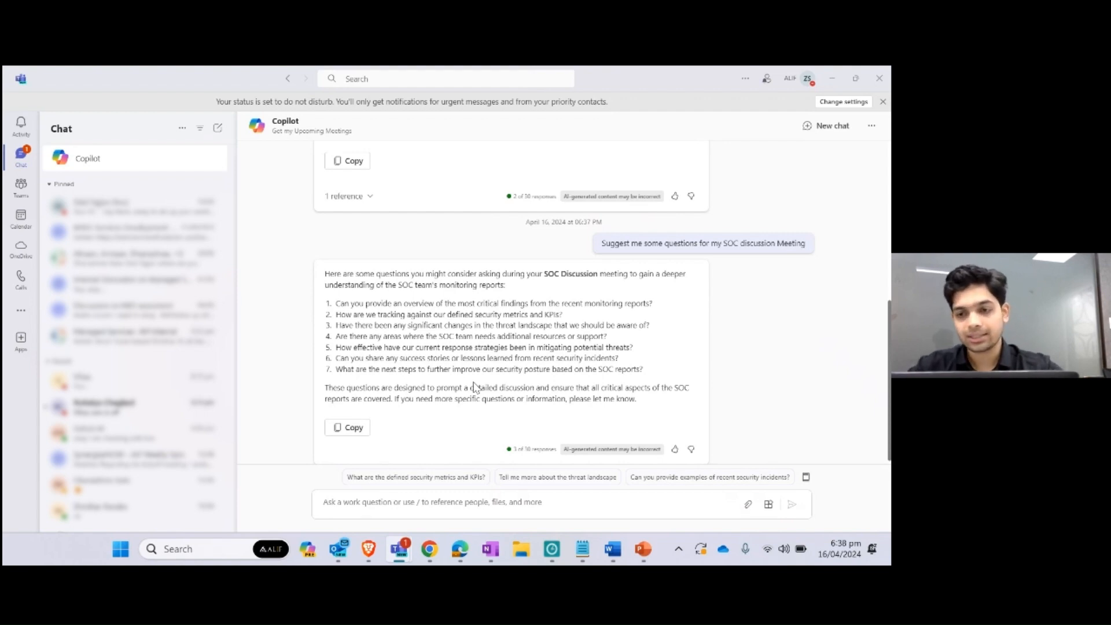
{"action": "left_click_drag", "start_coordinate": [605, 243], "coordinate": [628, 245]}
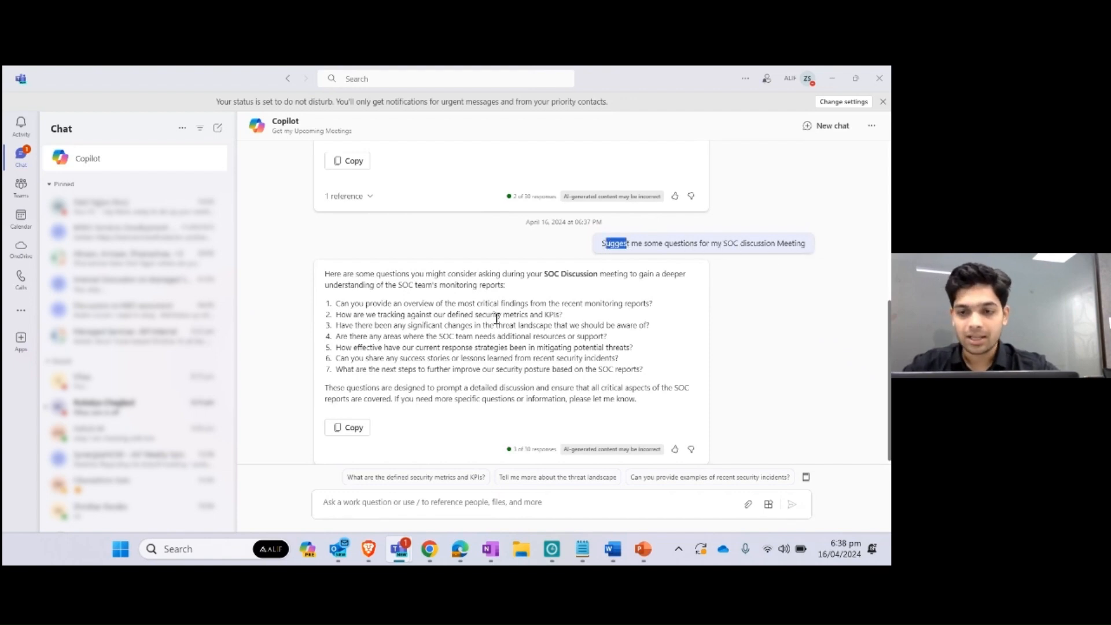
{"action": "left_click", "coordinate": [466, 311]}
{"action": "scroll", "coordinate": [422, 307], "scroll_direction": "down", "scroll_amount": 1}
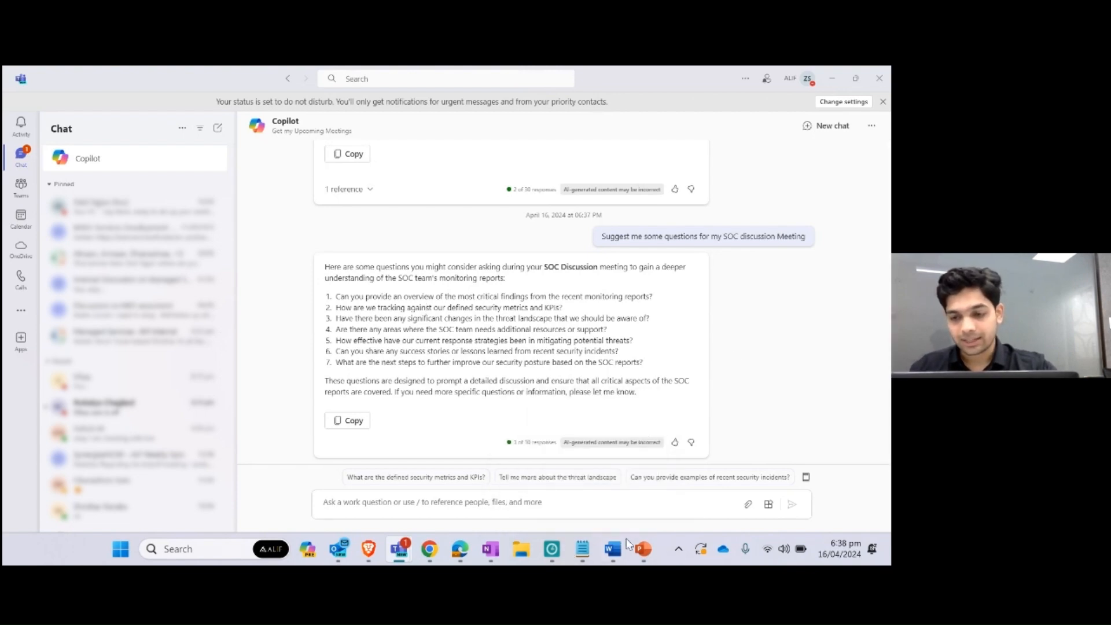
Switch to the Live Demo document in Word and review the example prompts in the About Completed Meeting section
{"action": "mouse_move", "coordinate": [621, 549]}
{"action": "left_click", "coordinate": [538, 449]}
{"action": "scroll", "coordinate": [601, 324], "scroll_direction": "down", "scroll_amount": 1}
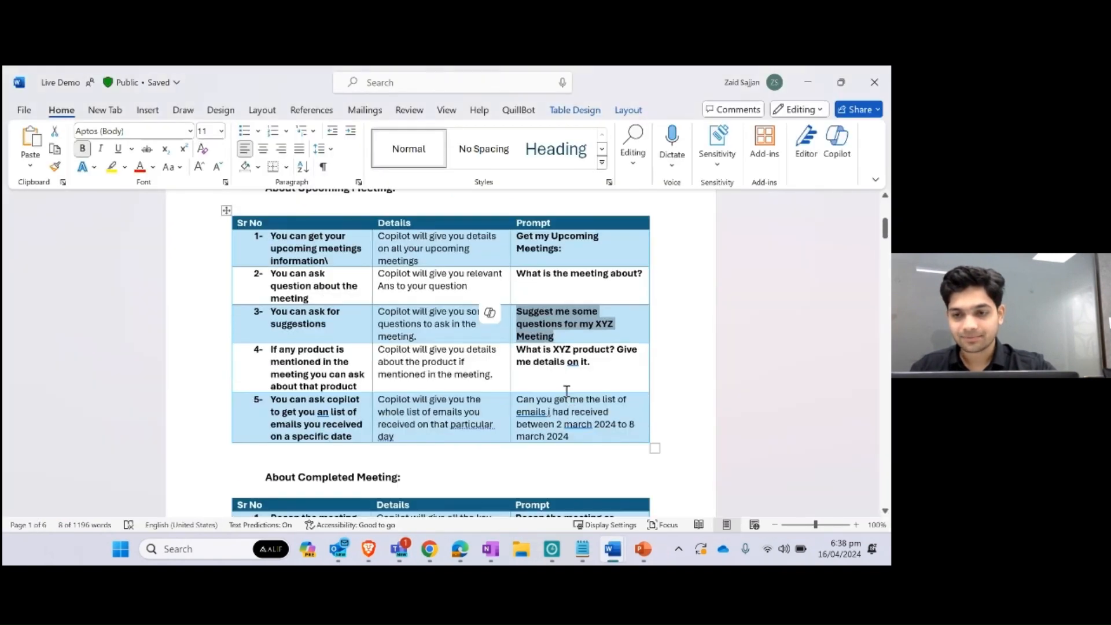
{"action": "scroll", "coordinate": [599, 354], "scroll_direction": "down", "scroll_amount": 7}
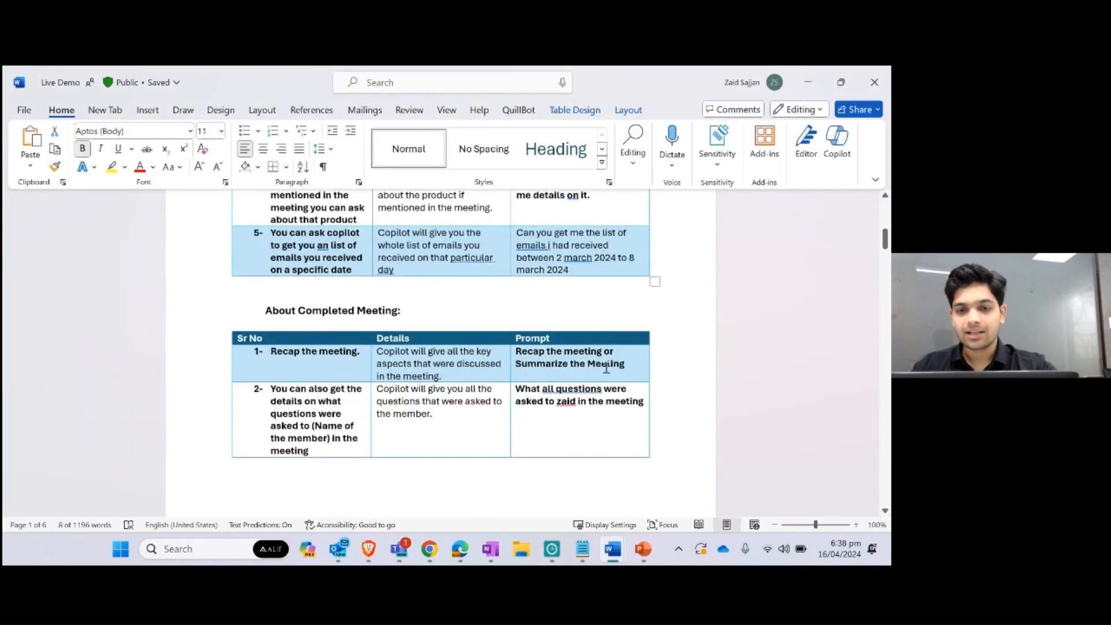
Return to Teams and open Copilot in the Recap of the "Discussion on M65 assesment" meeting
{"action": "left_click", "coordinate": [811, 77]}
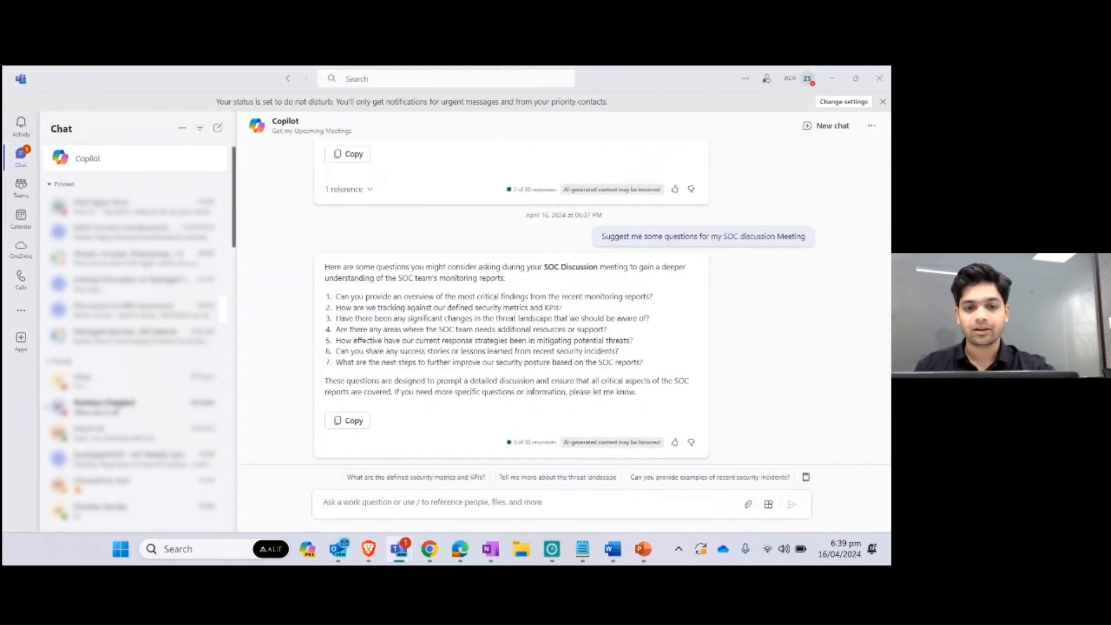
{"action": "left_click", "coordinate": [133, 306]}
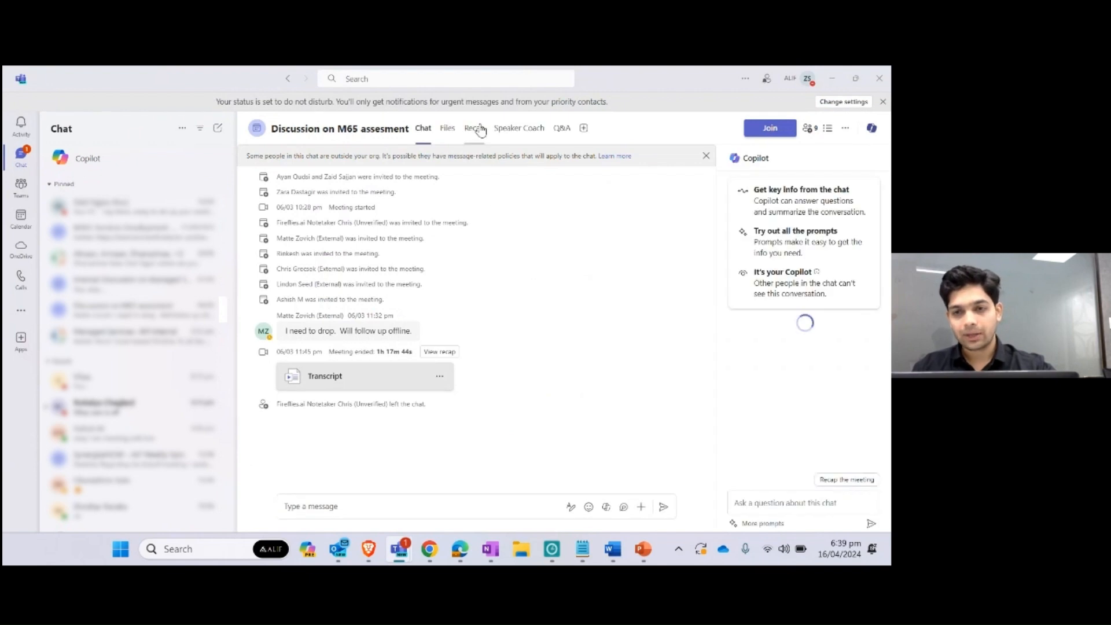
{"action": "left_click", "coordinate": [479, 130]}
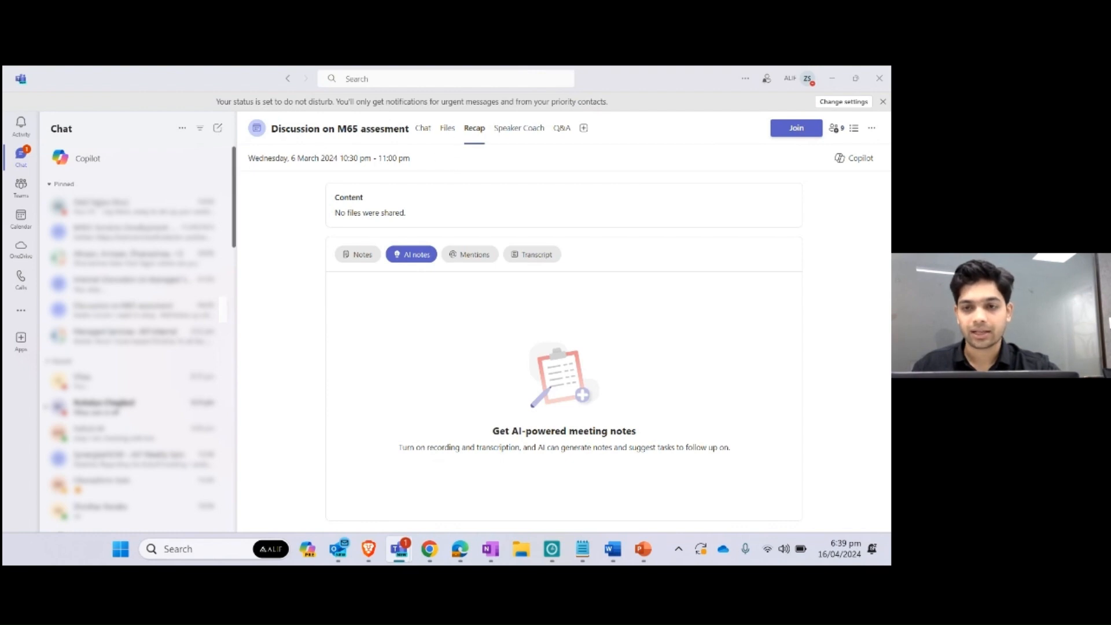
{"action": "left_click", "coordinate": [853, 168]}
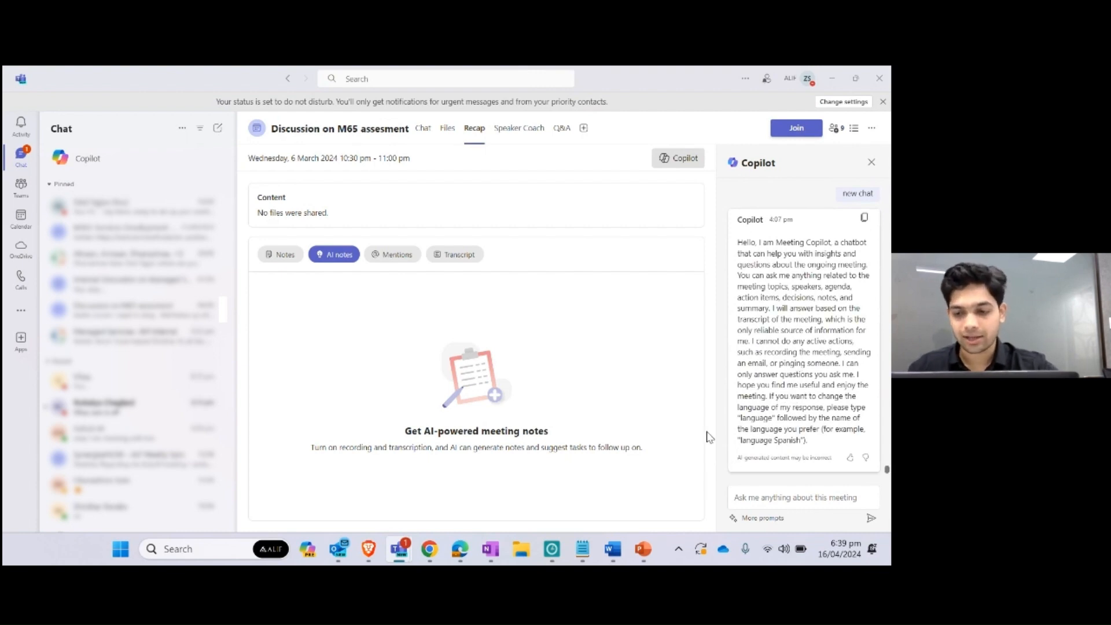
Switch to the Live Demo document in Word and copy the prompt asking what questions were asked to a named member in the meeting
{"action": "left_click", "coordinate": [611, 553]}
{"action": "left_click", "coordinate": [553, 471]}
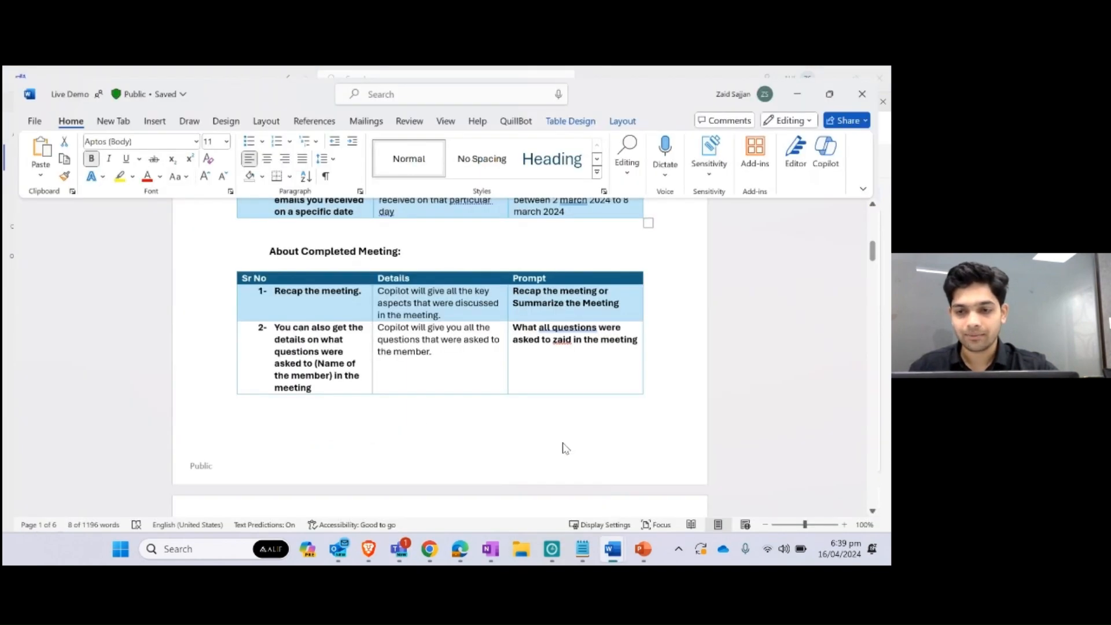
{"action": "left_click_drag", "start_coordinate": [642, 337], "coordinate": [536, 314]}
Back in the Teams meeting Copilot, paste the copied prompt, replace the member's name with another attendee's first name, and submit it
{"action": "key", "text": "alt+Tab"}
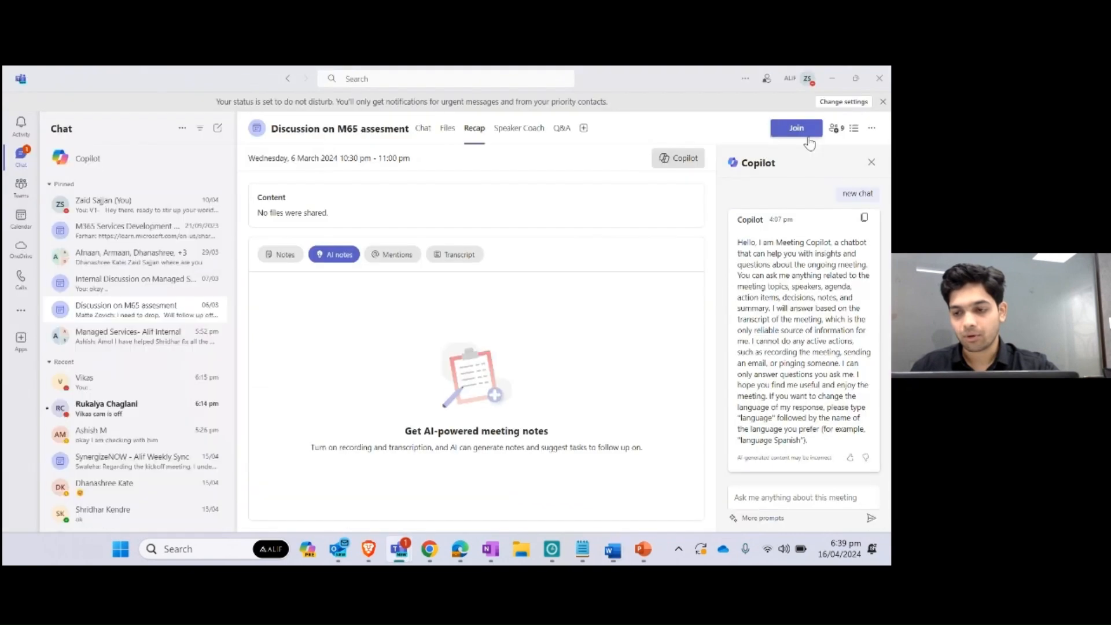
{"action": "left_click", "coordinate": [776, 499]}
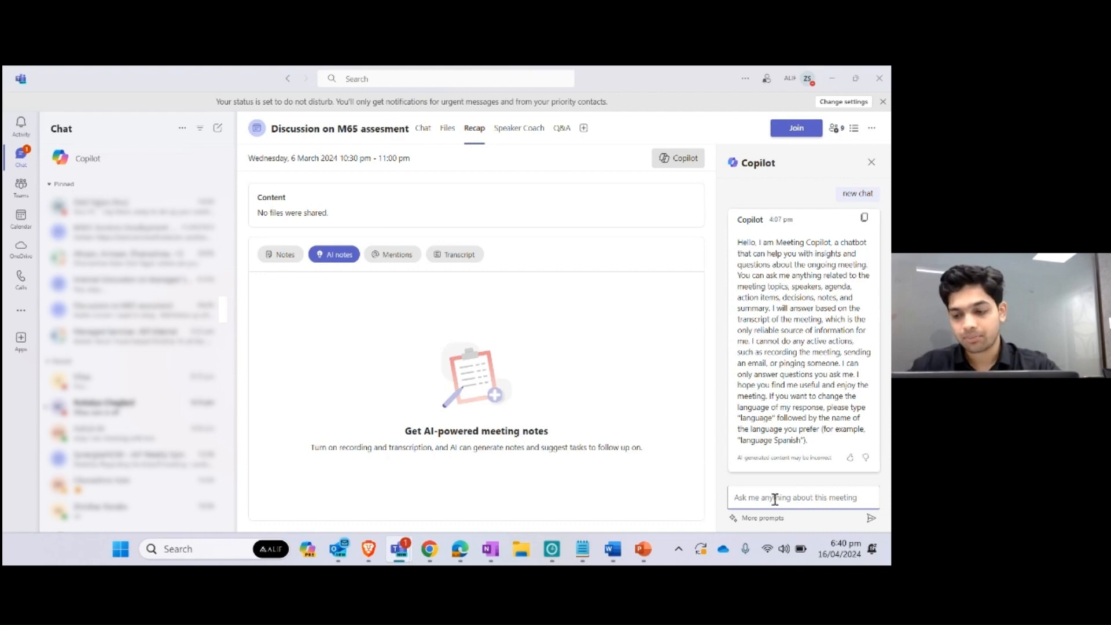
{"action": "key", "text": "ctrl+v"}
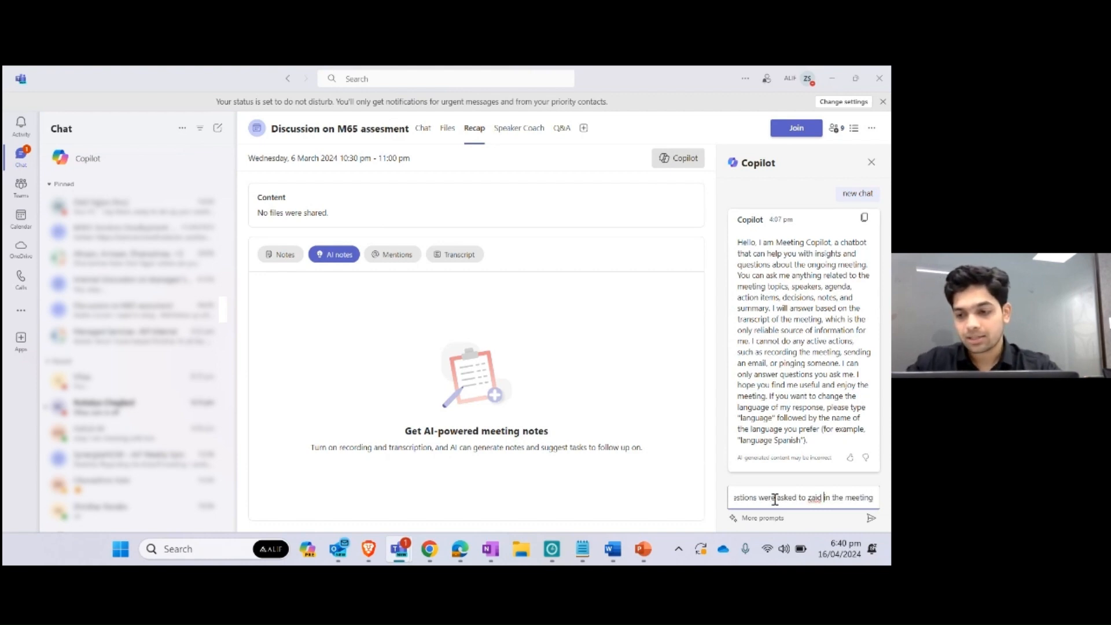
{"action": "key", "text": "BackSpace"}
{"action": "key", "text": "BackSpace"}
{"action": "key", "text": "Left"}
{"action": "key", "text": "Left"}
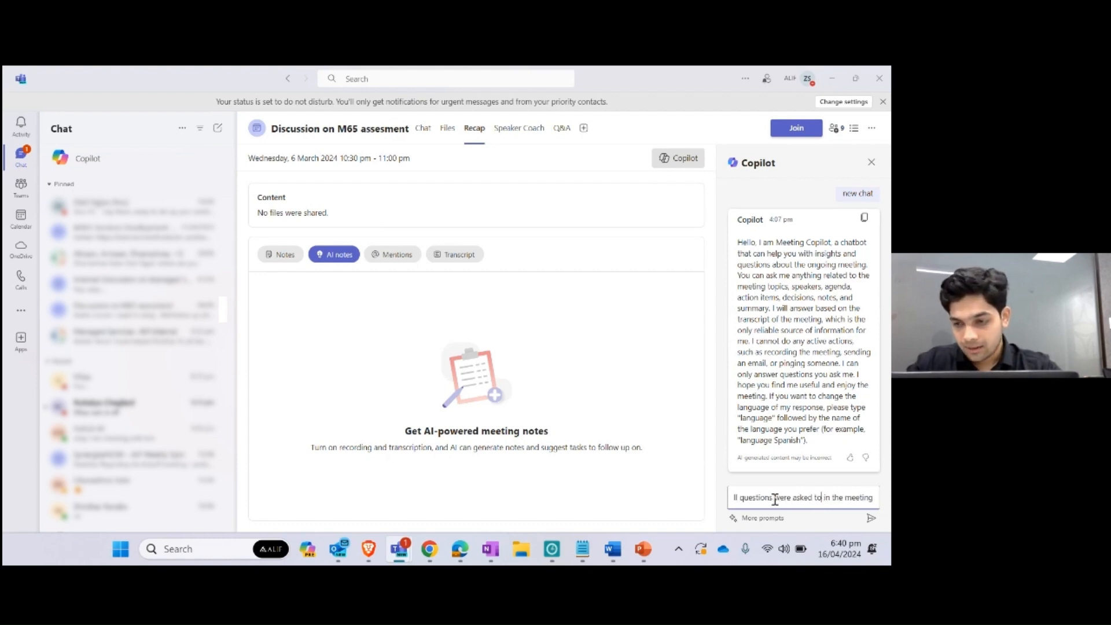
{"action": "key", "text": "Left"}
{"action": "key", "text": "Left"}
{"action": "key", "text": "Left"}
{"action": "key", "text": "Left"}
{"action": "key", "text": "Left"}
{"action": "key", "text": "Left"}
{"action": "key", "text": "Left"}
{"action": "key", "text": "Left"}
{"action": "key", "text": "Left"}
{"action": "key", "text": "Left"}
{"action": "key", "text": "Left"}
{"action": "key", "text": "Left"}
{"action": "key", "text": "Right"}
{"action": "key", "text": "Right"}
{"action": "key", "text": "Right"}
{"action": "key", "text": "Right"}
{"action": "key", "text": "Right"}
{"action": "key", "text": "Right"}
{"action": "key", "text": "Right"}
{"action": "key", "text": "Right"}
{"action": "key", "text": "Right"}
{"action": "key", "text": "Right"}
{"action": "key", "text": "Right"}
{"action": "key", "text": "Right"}
{"action": "key", "text": "Right"}
{"action": "key", "text": "Right"}
{"action": "key", "text": "Right"}
{"action": "key", "text": "Right"}
{"action": "key", "text": "Right"}
{"action": "key", "text": "Right"}
{"action": "key", "text": "Right"}
{"action": "key", "text": "Right"}
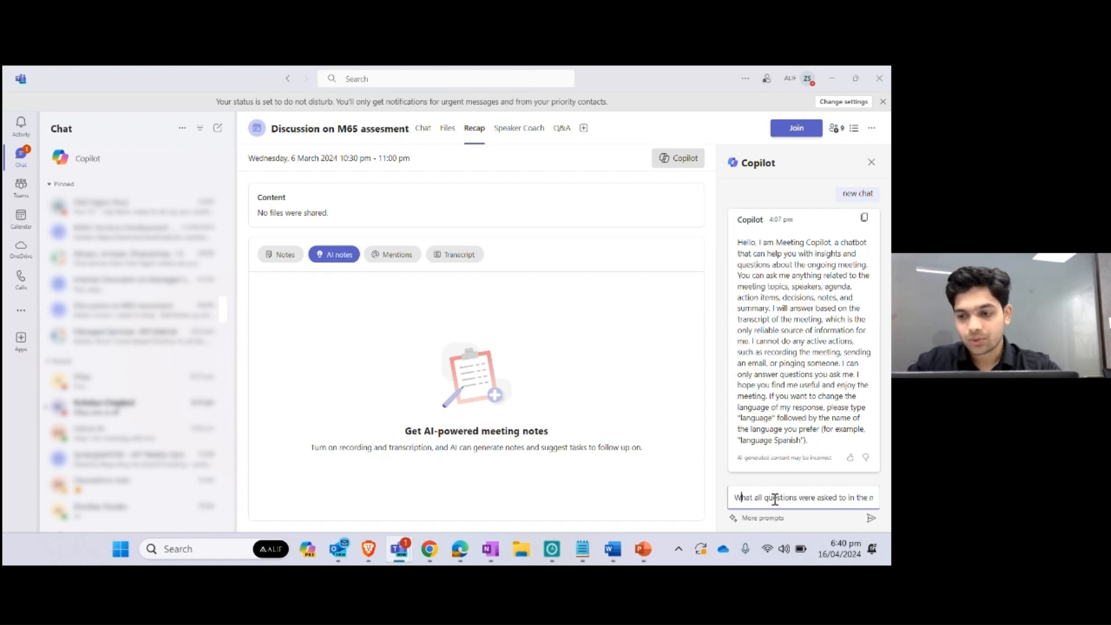
{"action": "key", "text": "Right"}
{"action": "key", "text": "Right"}
{"action": "key", "text": "Right"}
{"action": "key", "text": "Right"}
{"action": "key", "text": "Right"}
{"action": "key", "text": "Right"}
{"action": "key", "text": "Right"}
{"action": "key", "text": "Right"}
{"action": "key", "text": "Right"}
{"action": "key", "text": "Right"}
{"action": "key", "text": "Right"}
{"action": "key", "text": "Right"}
{"action": "key", "text": "Right"}
{"action": "key", "text": "Right"}
{"action": "key", "text": "Right"}
{"action": "key", "text": "Right"}
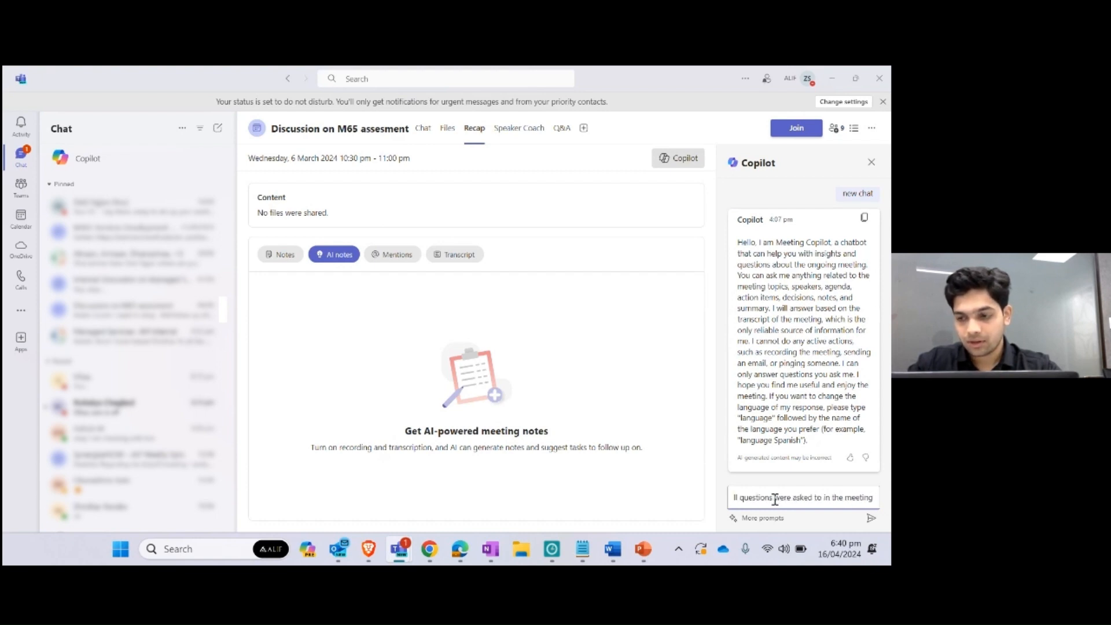
{"action": "key", "text": "Left"}
{"action": "key", "text": "Left"}
{"action": "key", "text": "Left"}
{"action": "key", "text": "Left"}
{"action": "key", "text": "Left"}
{"action": "key", "text": "Left"}
{"action": "key", "text": "Left"}
{"action": "key", "text": "Left"}
{"action": "key", "text": "Left"}
{"action": "key", "text": "Left"}
{"action": "type", "text": "rinkesh"}
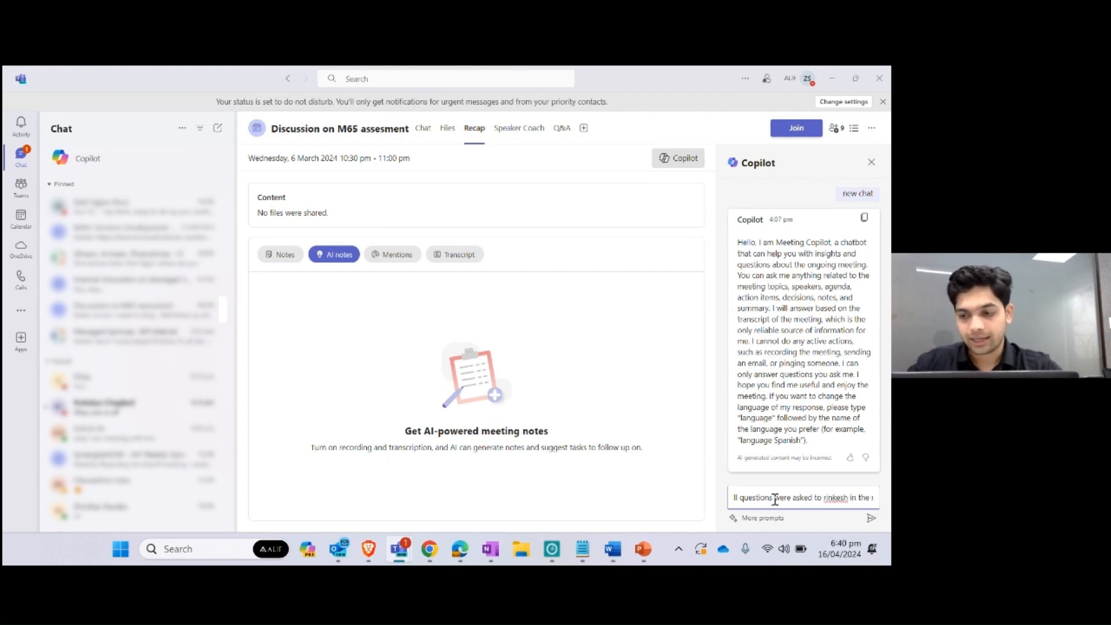
{"action": "key", "text": "Return"}
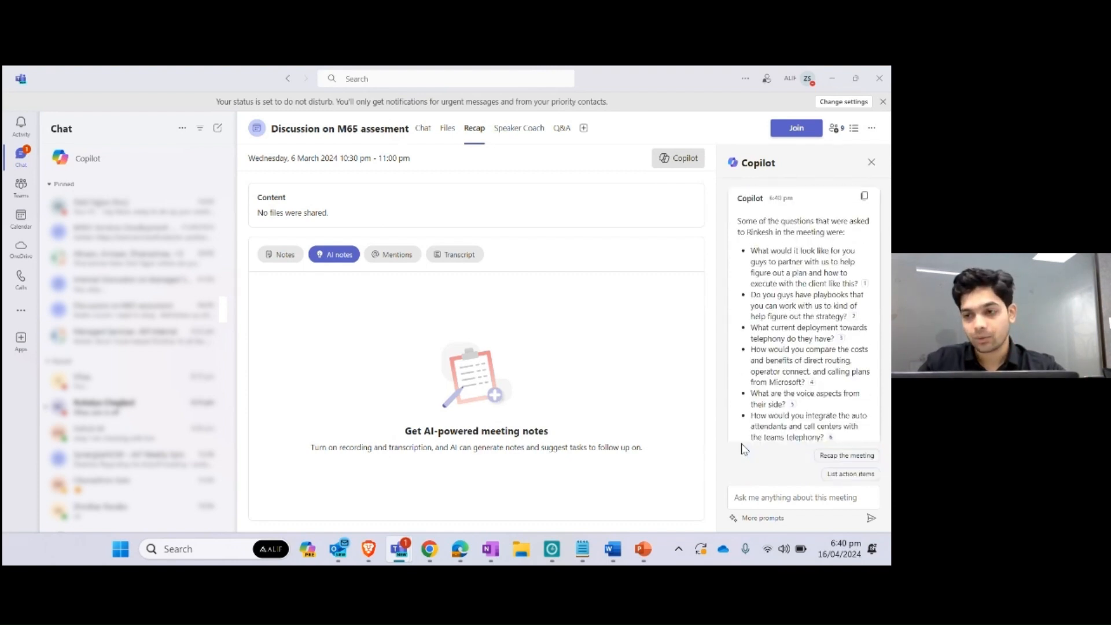
Read through Copilot's list of questions that were asked to the attendee in the meeting
{"action": "scroll", "coordinate": [807, 283], "scroll_direction": "down", "scroll_amount": 1}
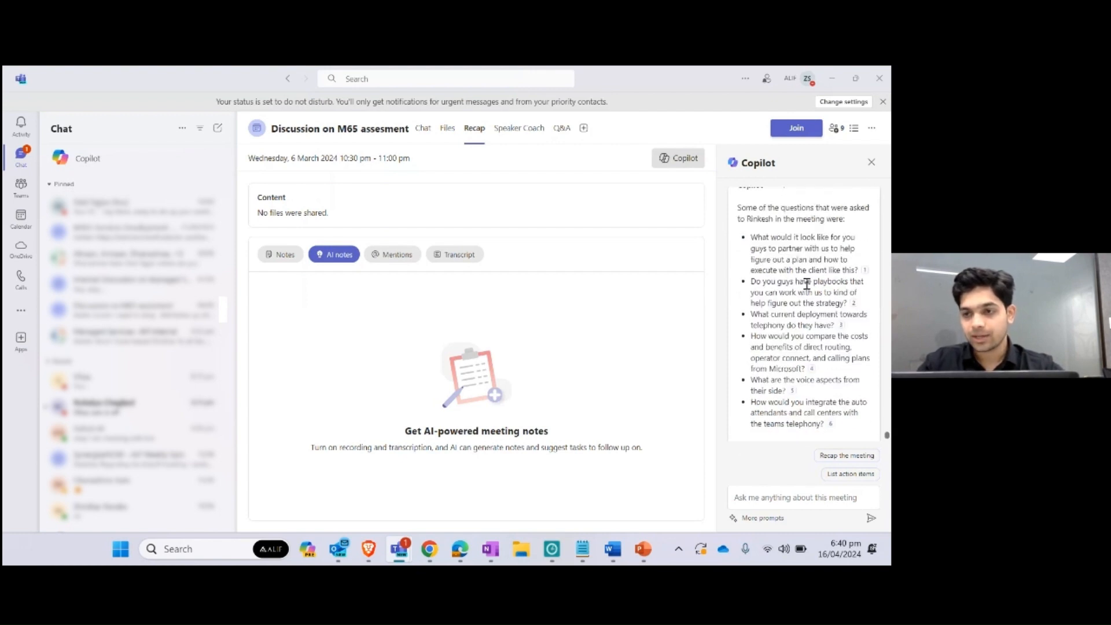
{"action": "scroll", "coordinate": [807, 283], "scroll_direction": "up", "scroll_amount": 1}
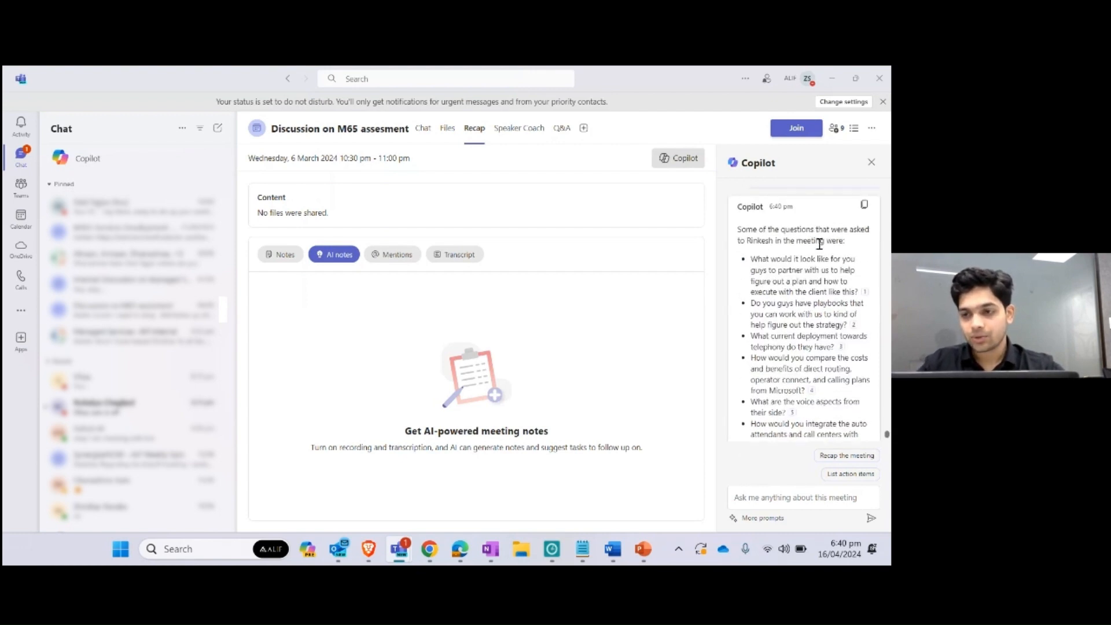
{"action": "scroll", "coordinate": [831, 252], "scroll_direction": "down", "scroll_amount": 1}
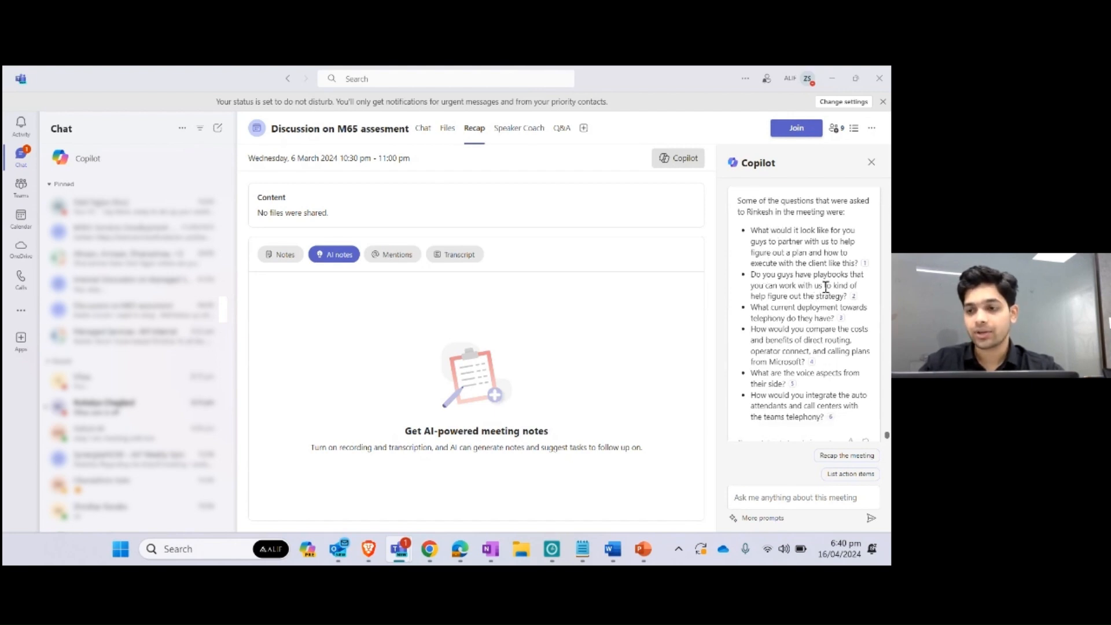
{"action": "mouse_move", "coordinate": [866, 269]}
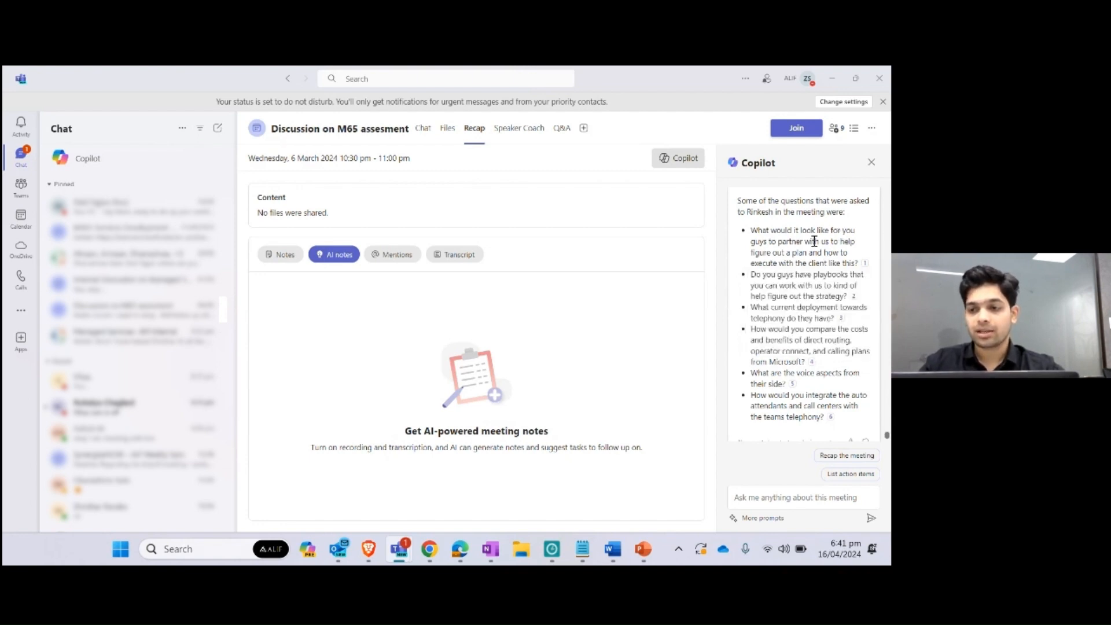
{"action": "scroll", "coordinate": [815, 241], "scroll_direction": "down", "scroll_amount": 1}
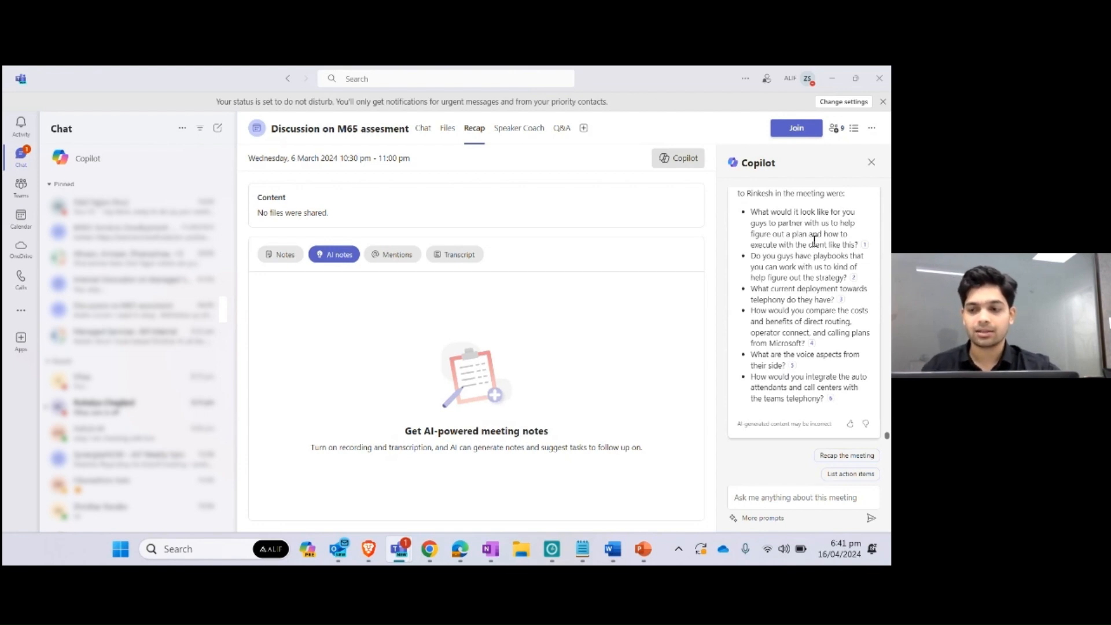
{"action": "scroll", "coordinate": [815, 240], "scroll_direction": "up", "scroll_amount": 3}
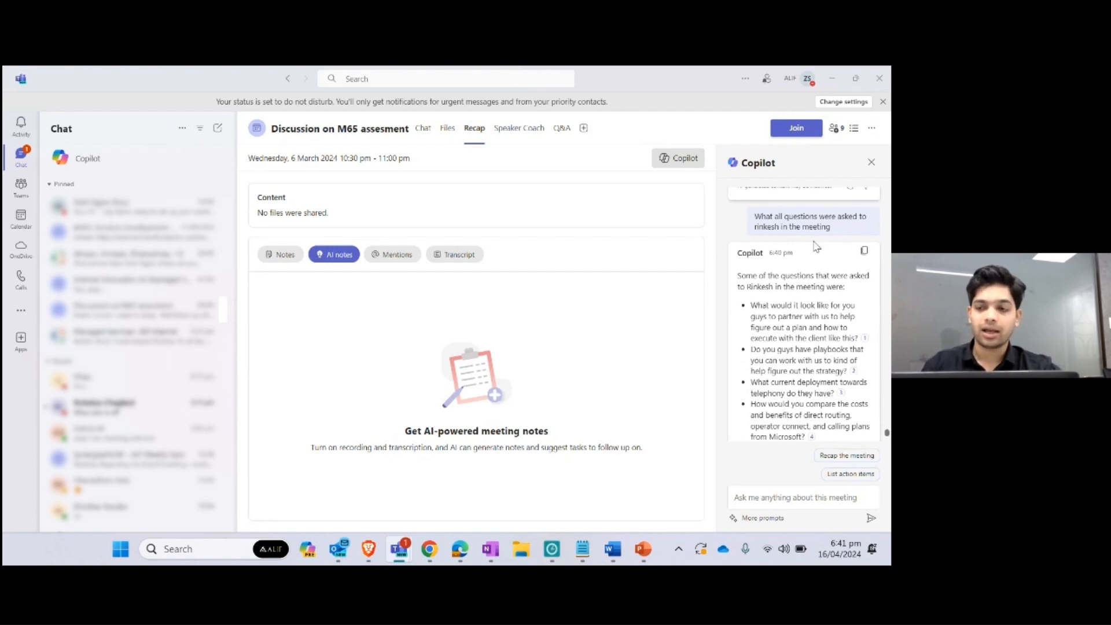
{"action": "scroll", "coordinate": [816, 246], "scroll_direction": "down", "scroll_amount": 3}
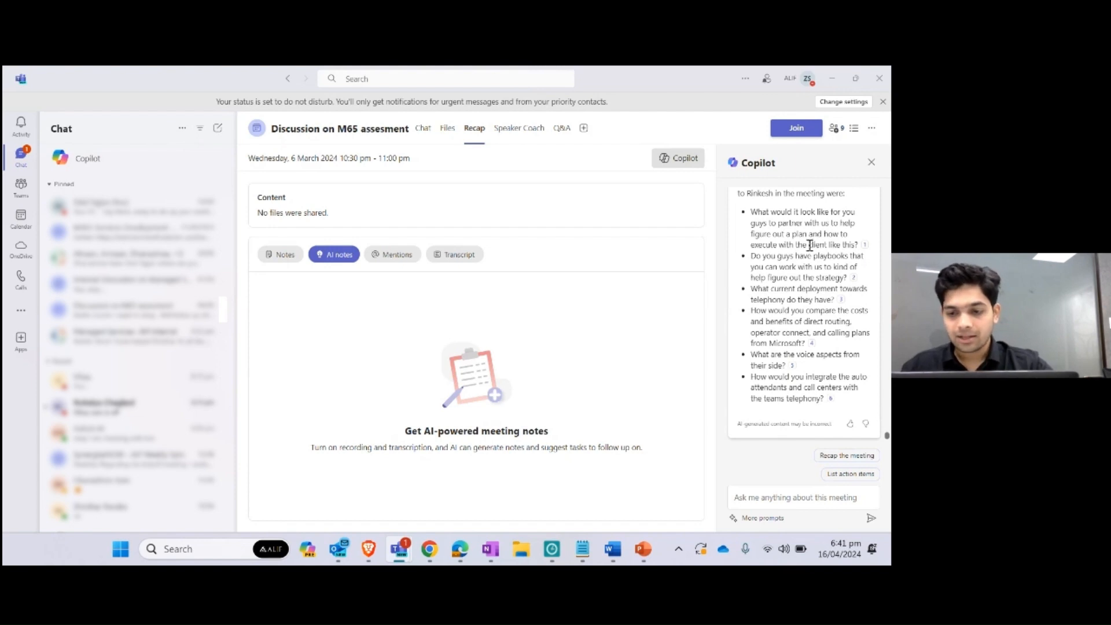
Switch to the Live Demo document in Word and copy the prompt "List action items and owners in a table."
{"action": "mouse_move", "coordinate": [625, 547]}
{"action": "left_click", "coordinate": [549, 485]}
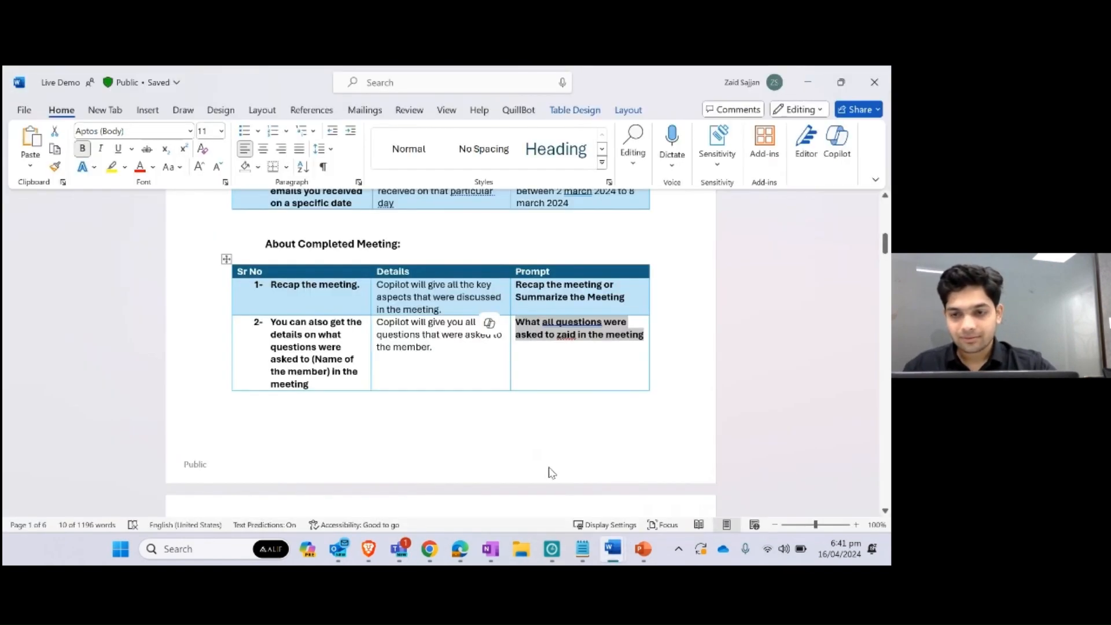
{"action": "scroll", "coordinate": [590, 359], "scroll_direction": "down", "scroll_amount": 5}
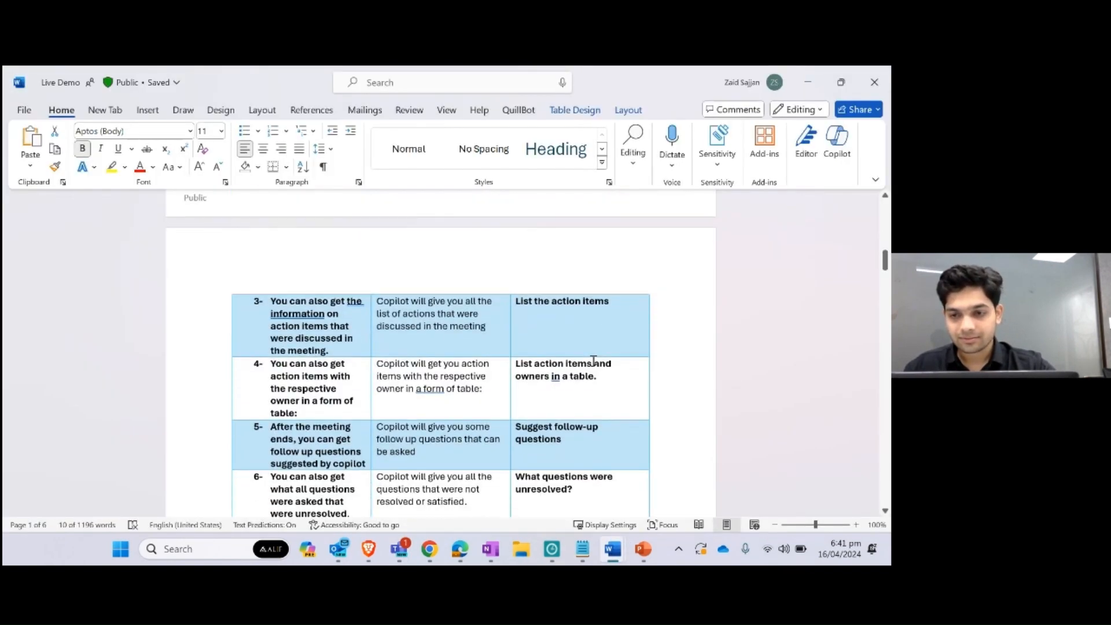
{"action": "left_click_drag", "start_coordinate": [599, 380], "coordinate": [514, 366]}
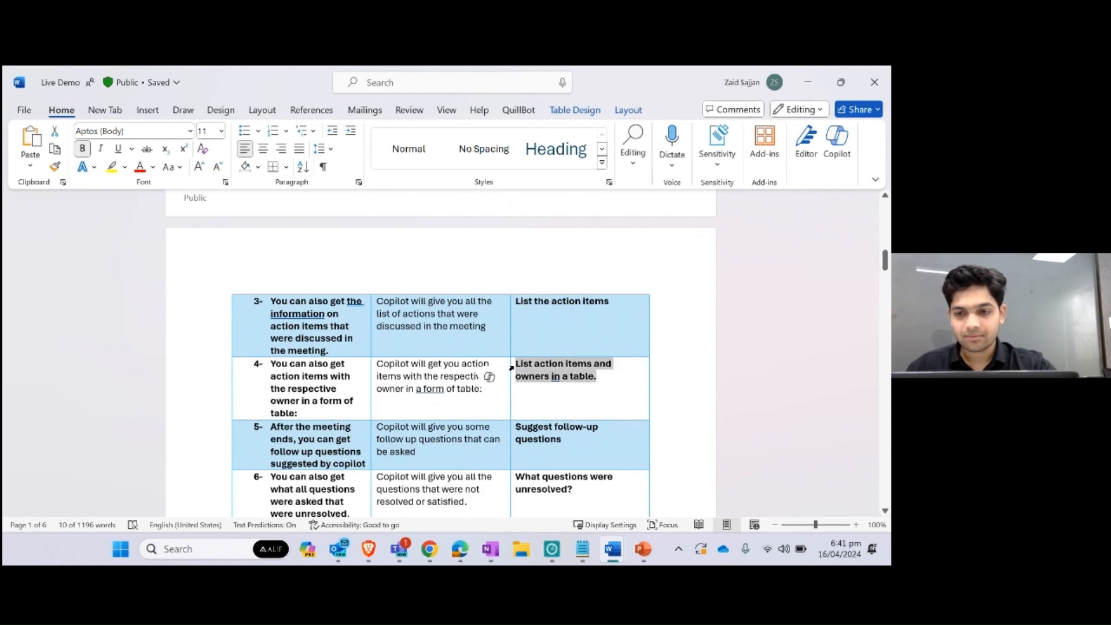
Back in the Teams meeting Copilot, examine the transcript citations 1, 4 and 6 behind the listed questions
{"action": "key", "text": "alt+Tab"}
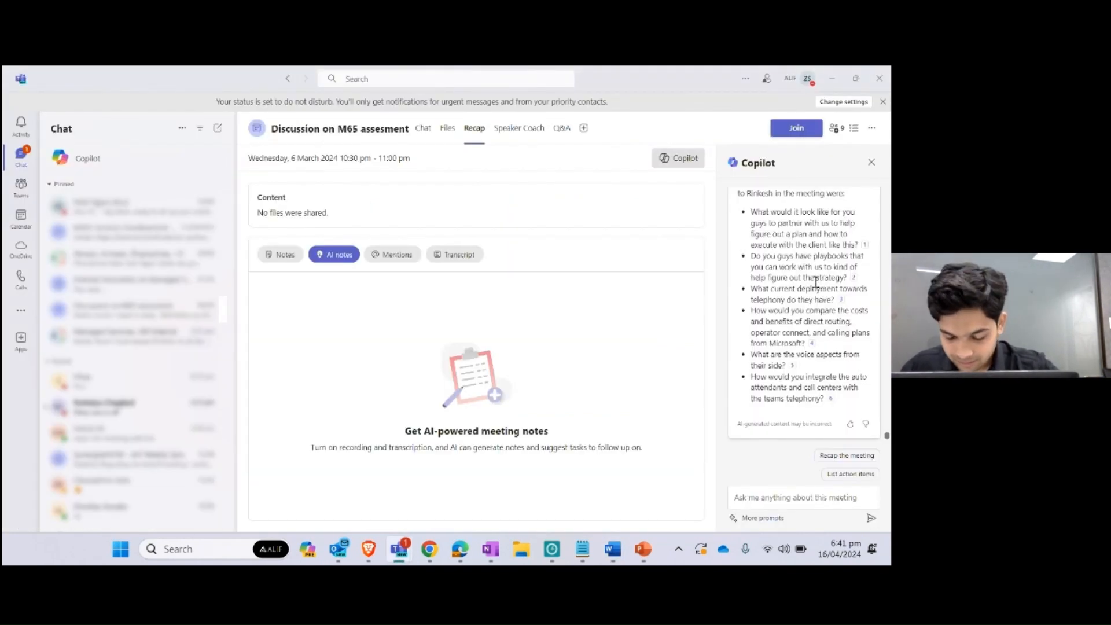
{"action": "key", "text": "XF86AudioRaiseVolume"}
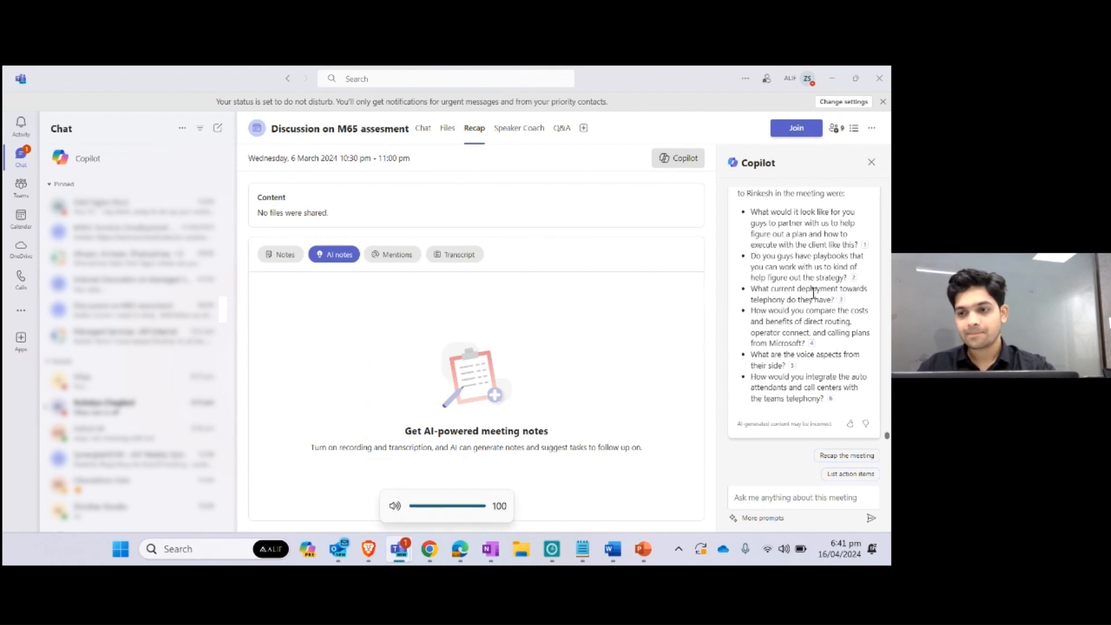
{"action": "scroll", "coordinate": [816, 296], "scroll_direction": "up", "scroll_amount": 2}
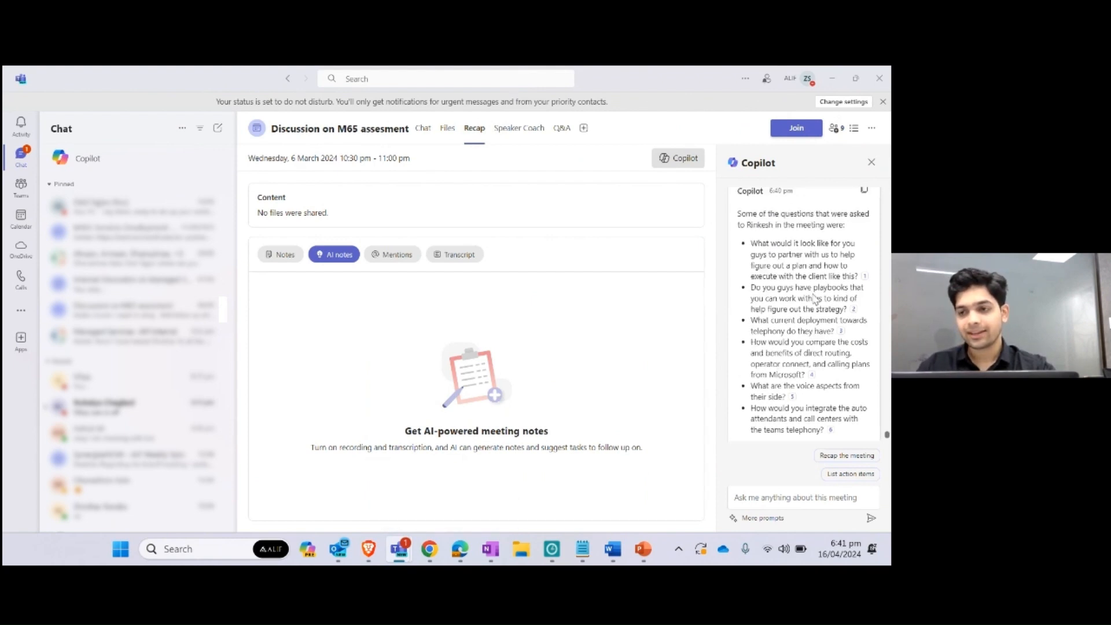
{"action": "scroll", "coordinate": [827, 284], "scroll_direction": "down", "scroll_amount": 2}
{"action": "mouse_move", "coordinate": [864, 248]}
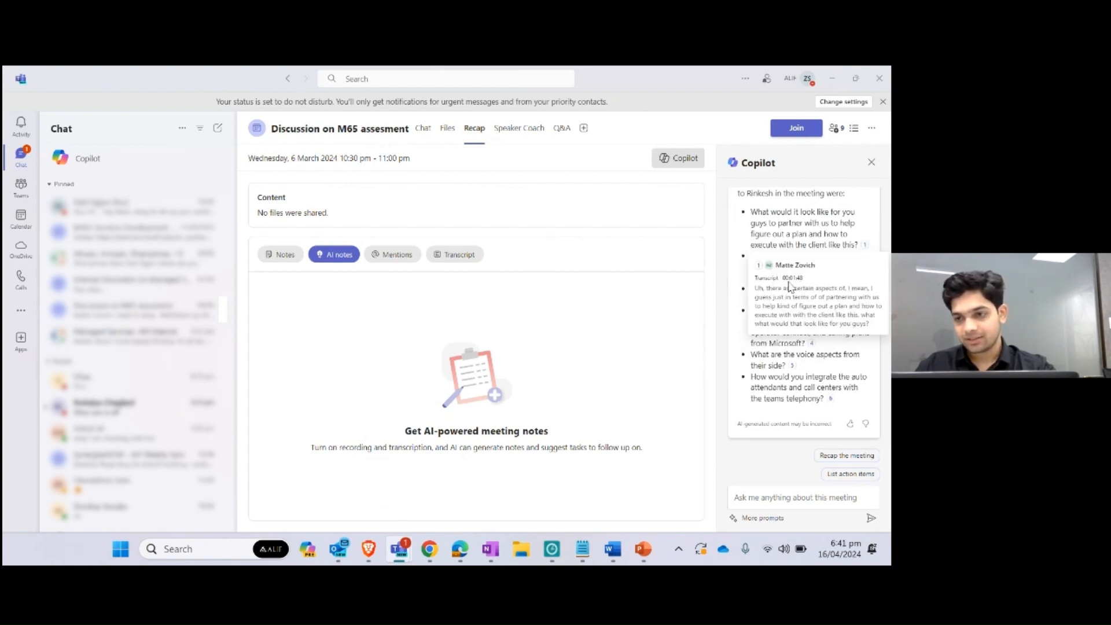
{"action": "scroll", "coordinate": [790, 281], "scroll_direction": "up", "scroll_amount": 1}
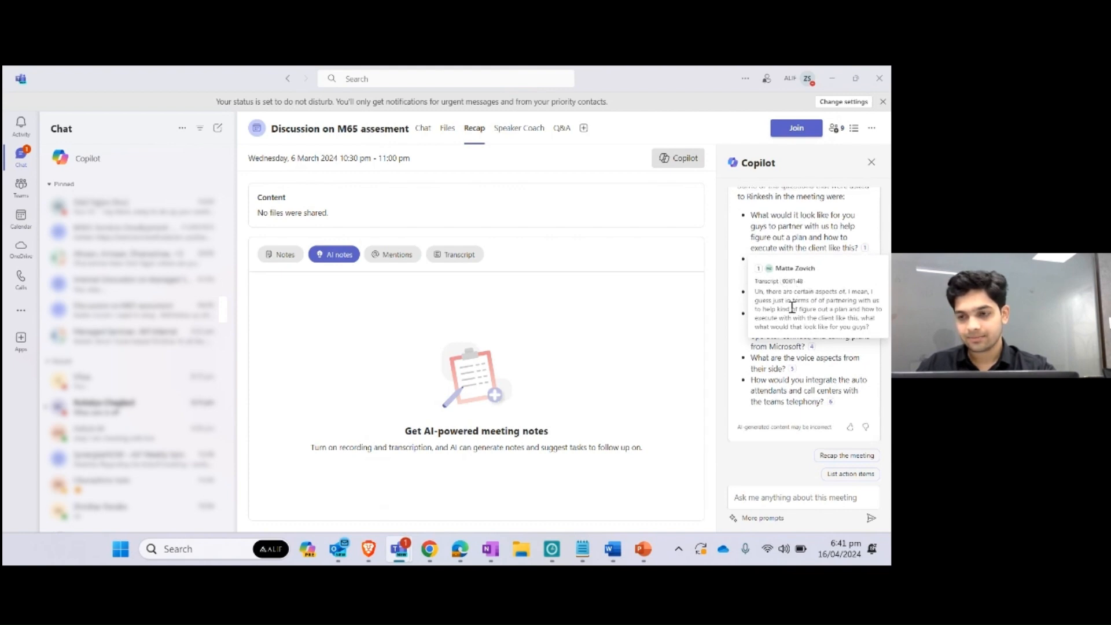
{"action": "mouse_move", "coordinate": [813, 348]}
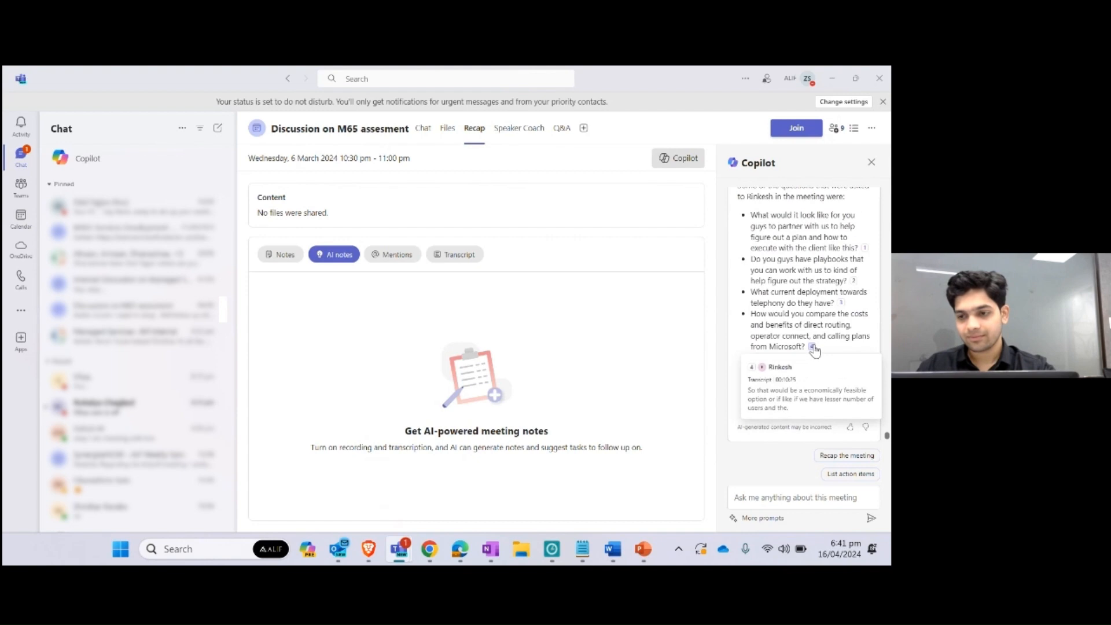
{"action": "mouse_move", "coordinate": [830, 403]}
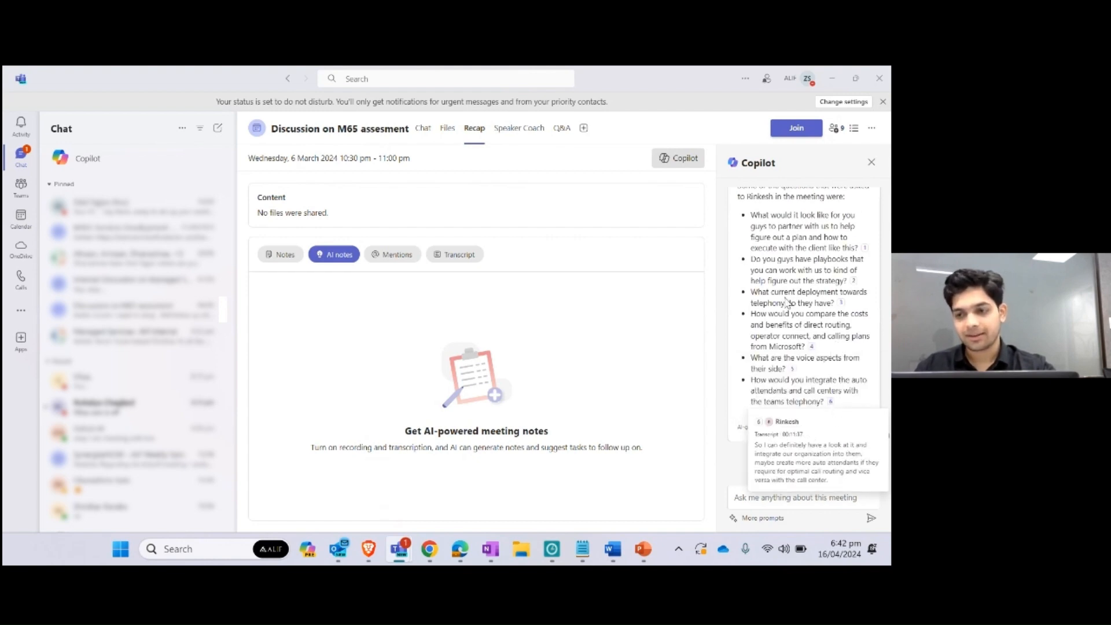
Paste the copied prompt "List action items and owners in a table." into the meeting Copilot and submit it
{"action": "left_click", "coordinate": [761, 498]}
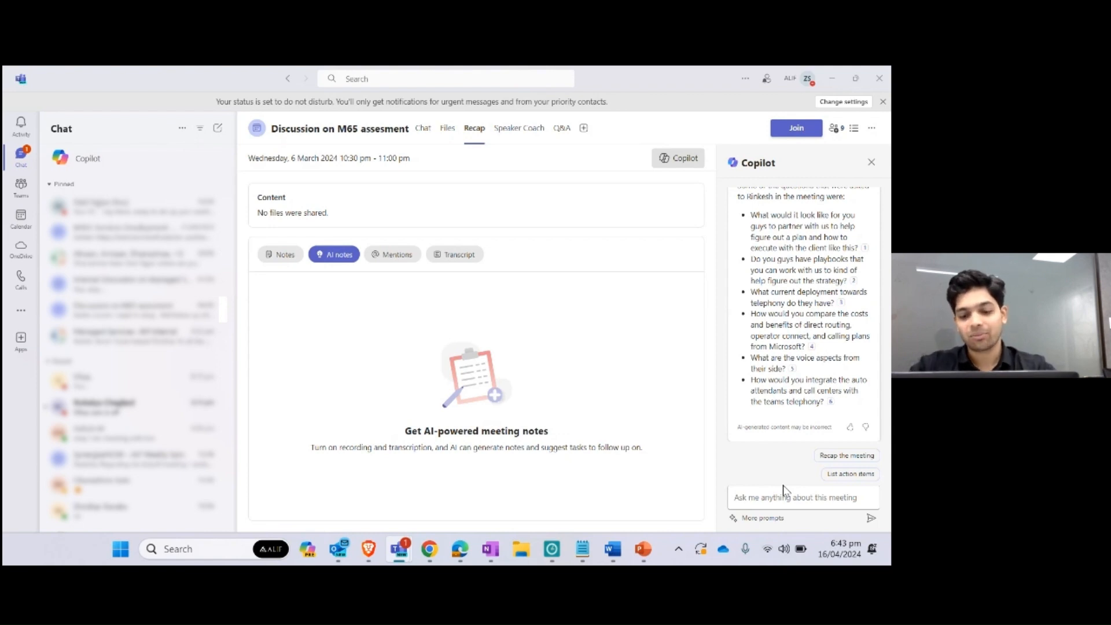
{"action": "right_click", "coordinate": [771, 498]}
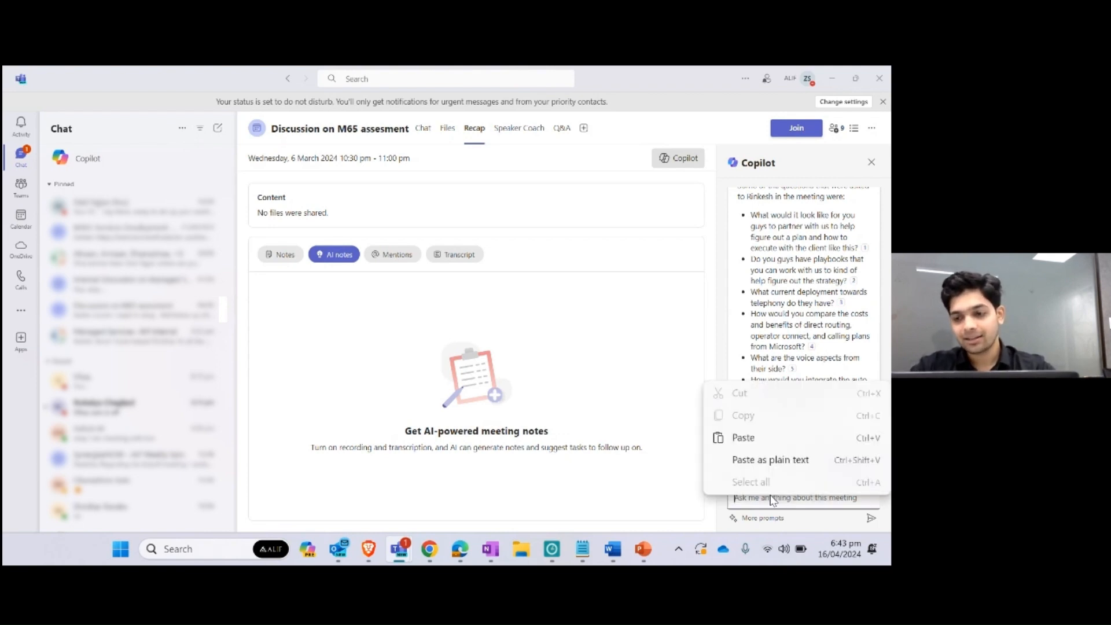
{"action": "left_click", "coordinate": [777, 498]}
{"action": "type", "text": "List action items and owners in a table"}
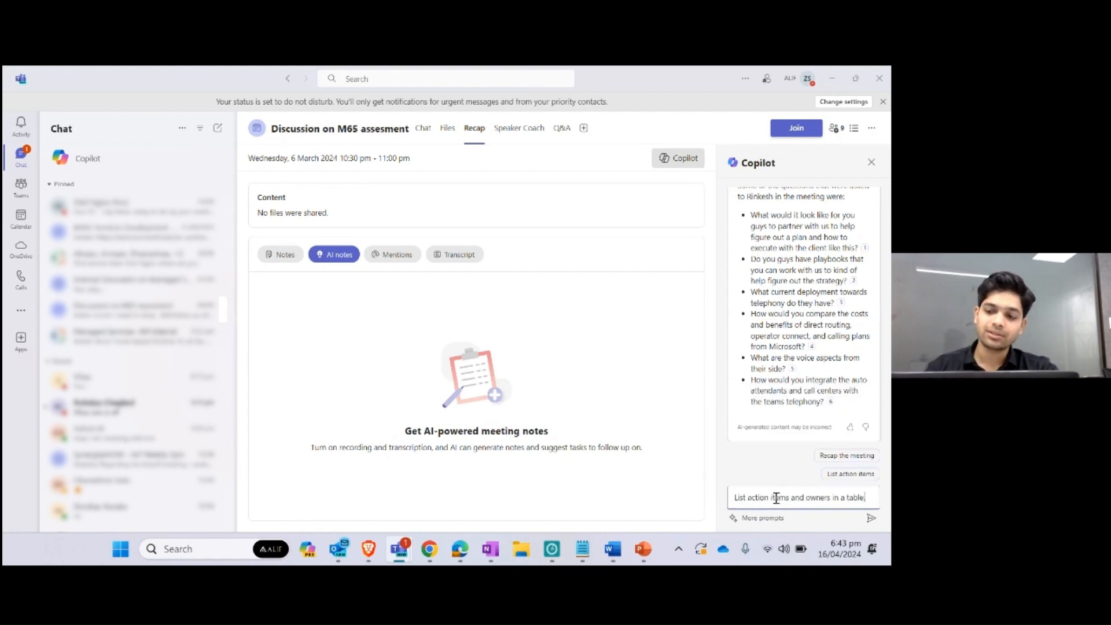
{"action": "key", "text": "Return"}
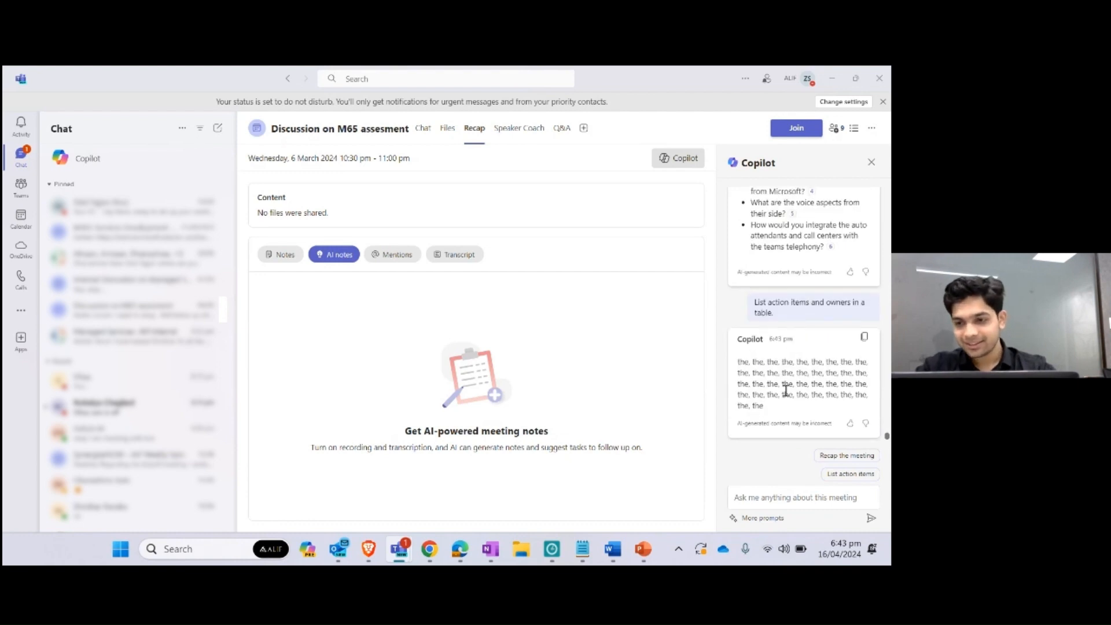
Submit the prompt "List action items and owners in a table." to the meeting Copilot a second time
{"action": "left_click", "coordinate": [771, 496]}
{"action": "type", "text": "List action items and owners in a table"}
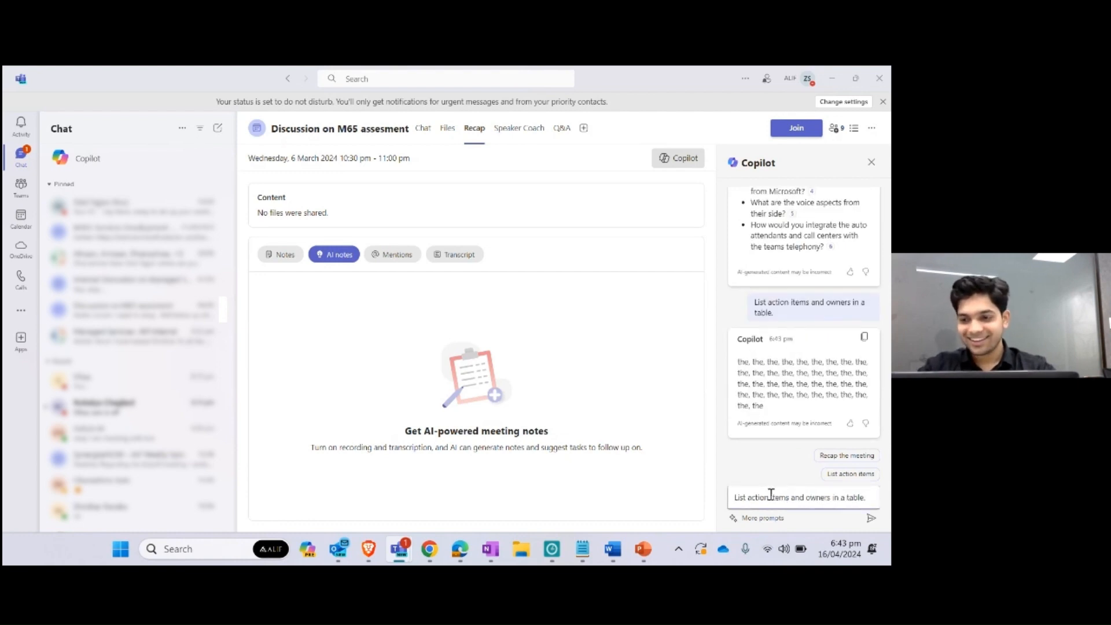
{"action": "key", "text": "Return"}
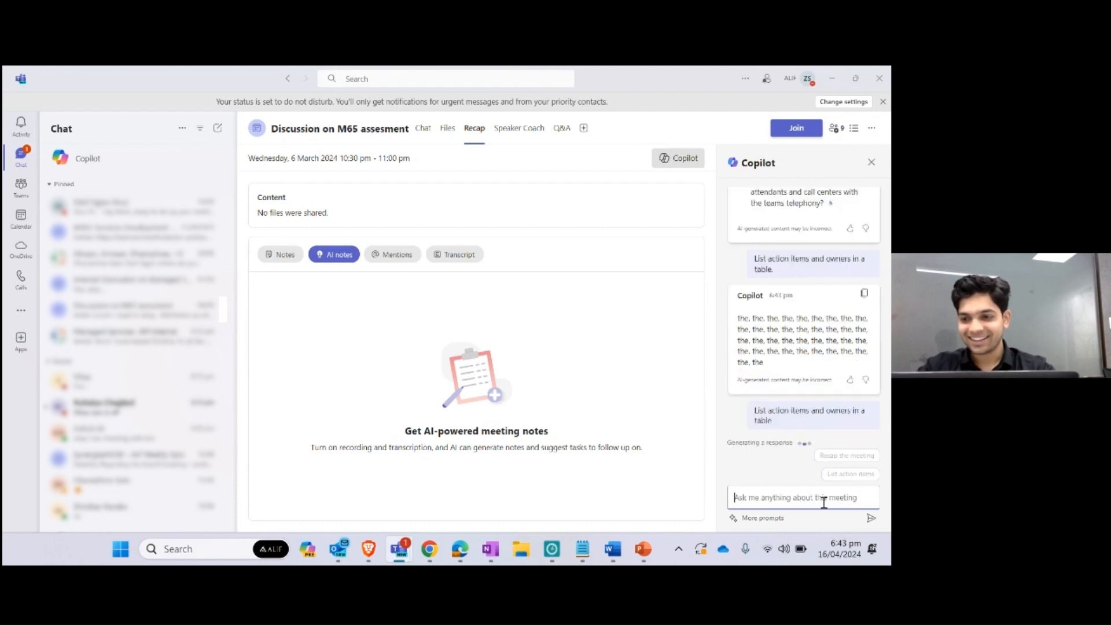
{"action": "left_click", "coordinate": [741, 413]}
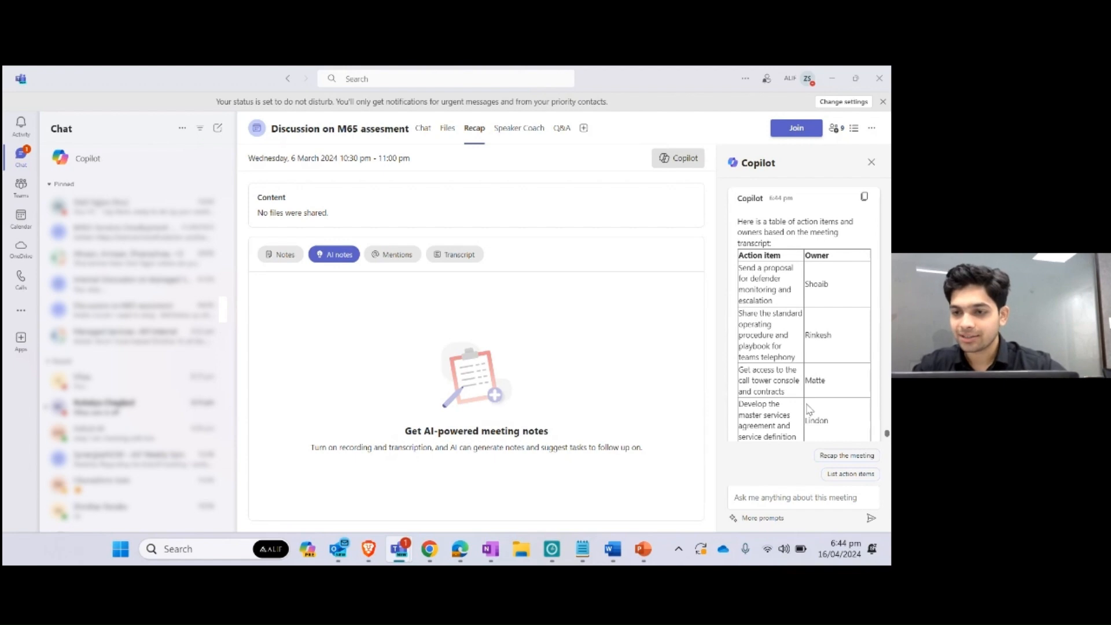
Read through Copilot's table of action items and their owners from the meeting
{"action": "scroll", "coordinate": [810, 410], "scroll_direction": "down", "scroll_amount": 1}
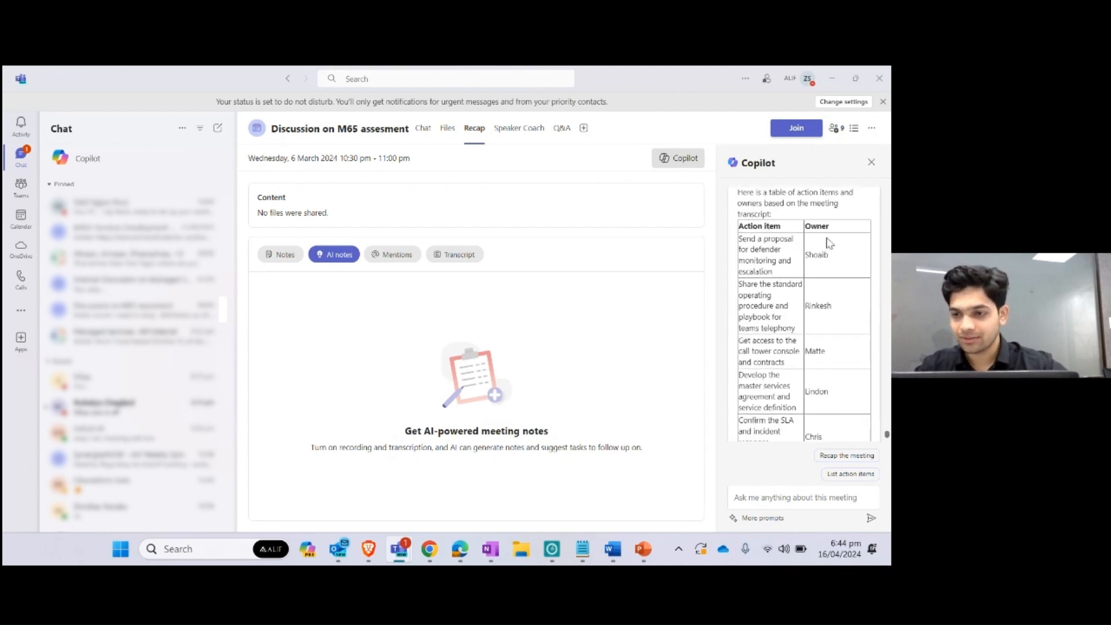
{"action": "scroll", "coordinate": [807, 258], "scroll_direction": "down", "scroll_amount": 2}
{"action": "scroll", "coordinate": [807, 257], "scroll_direction": "up", "scroll_amount": 2}
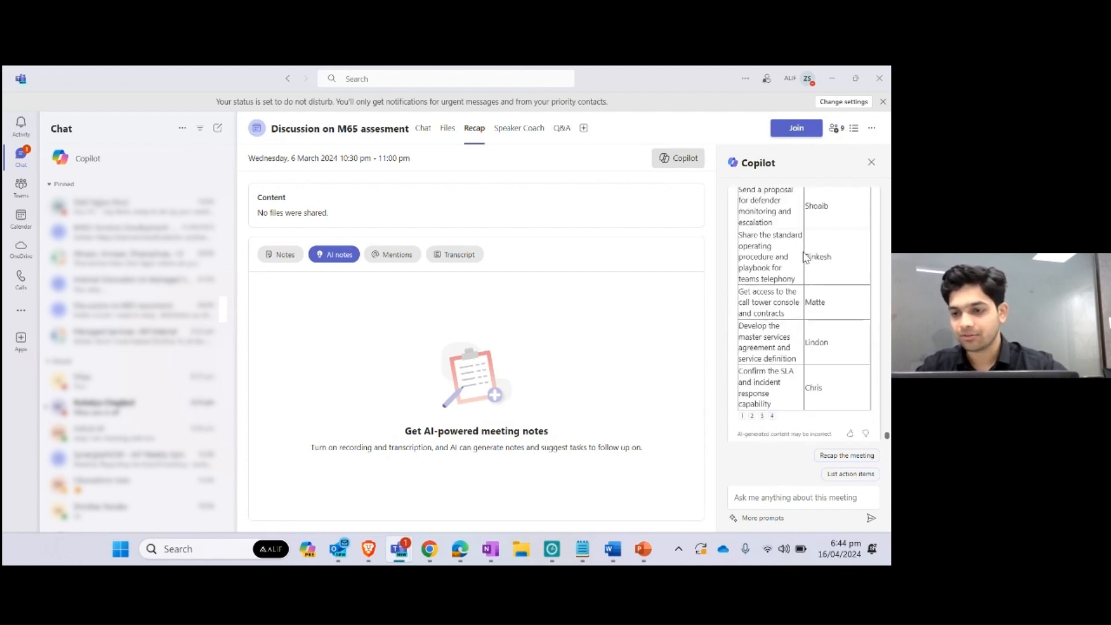
{"action": "scroll", "coordinate": [807, 258], "scroll_direction": "down", "scroll_amount": 1}
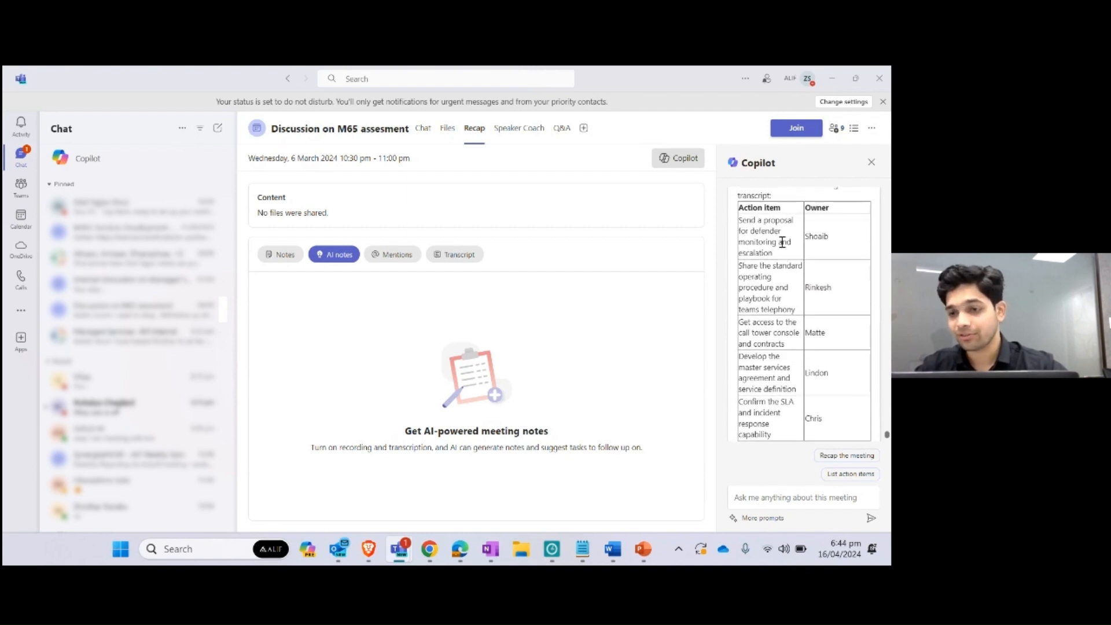
{"action": "scroll", "coordinate": [782, 242], "scroll_direction": "down", "scroll_amount": 2}
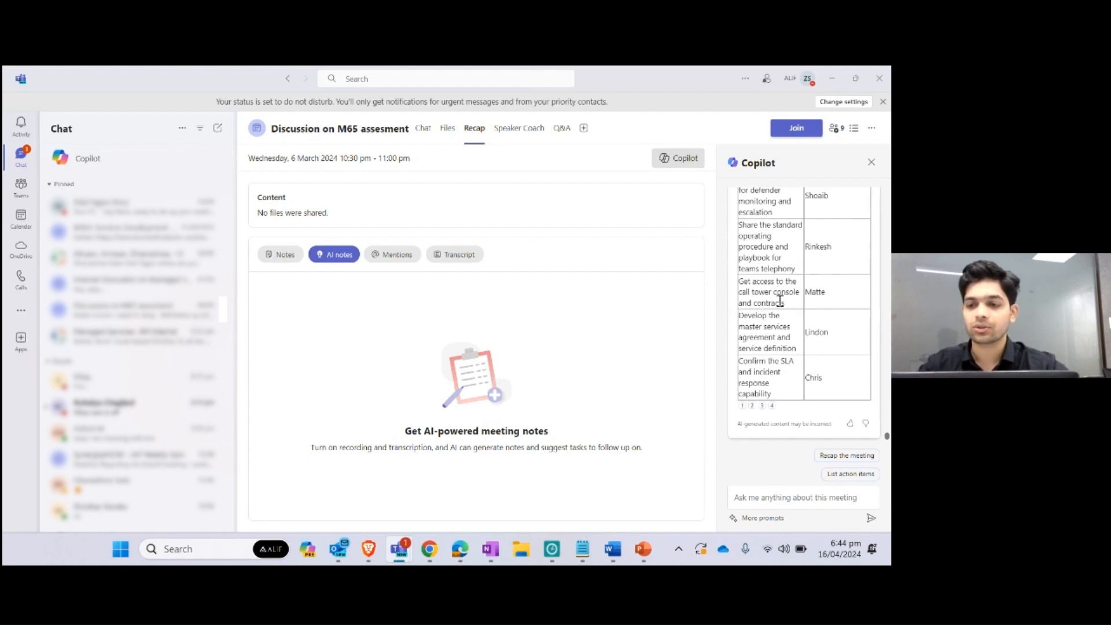
{"action": "scroll", "coordinate": [795, 311], "scroll_direction": "up", "scroll_amount": 2}
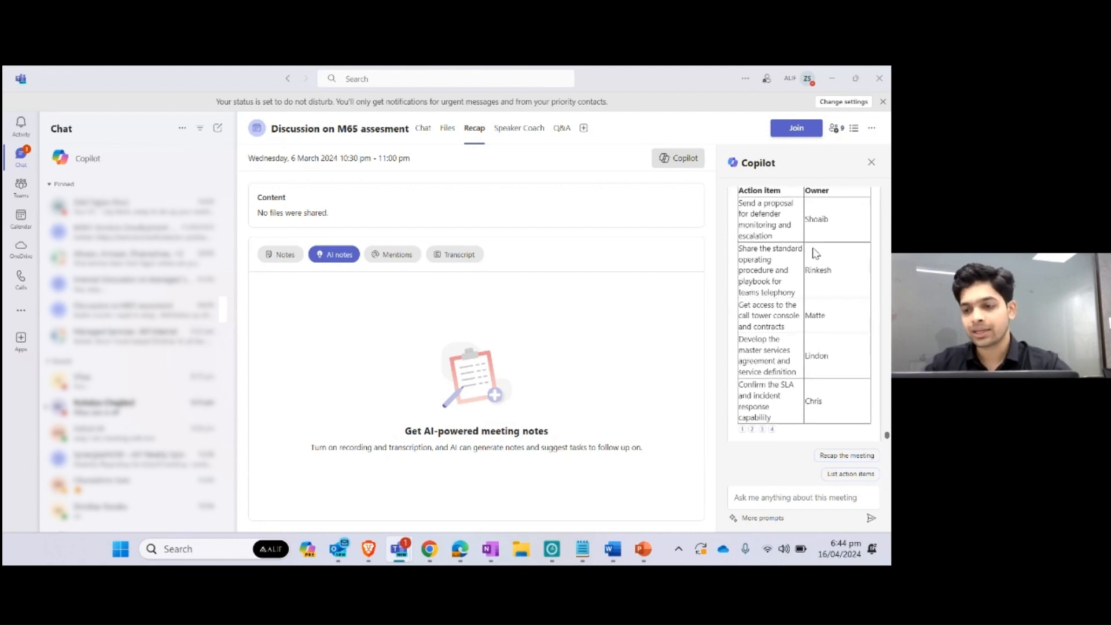
{"action": "scroll", "coordinate": [813, 255], "scroll_direction": "up", "scroll_amount": 1}
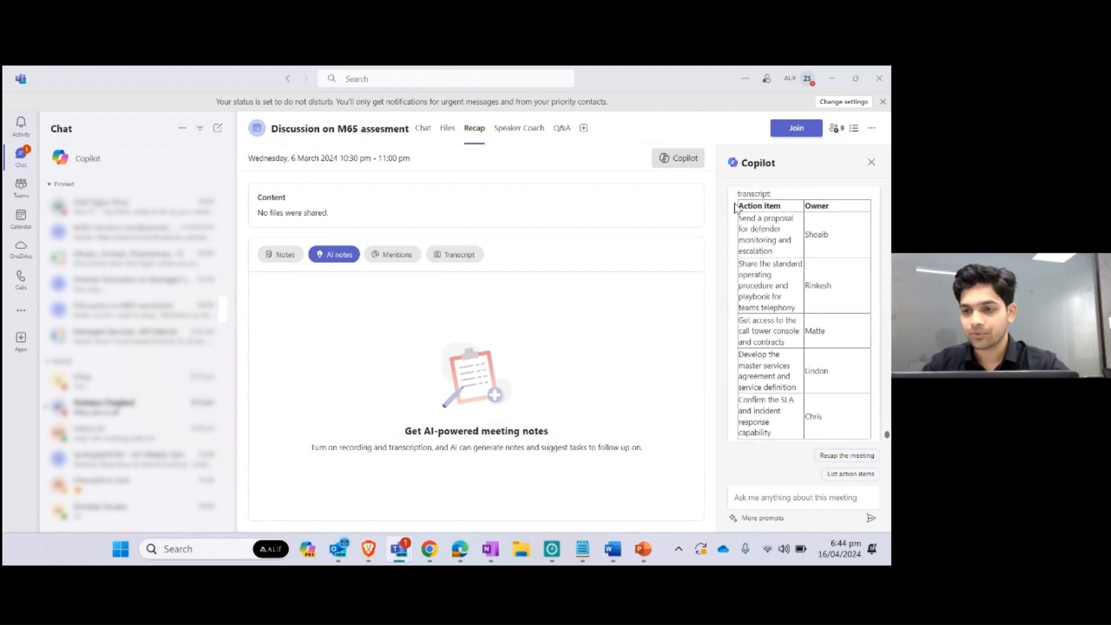
{"action": "scroll", "coordinate": [786, 281], "scroll_direction": "down", "scroll_amount": 1}
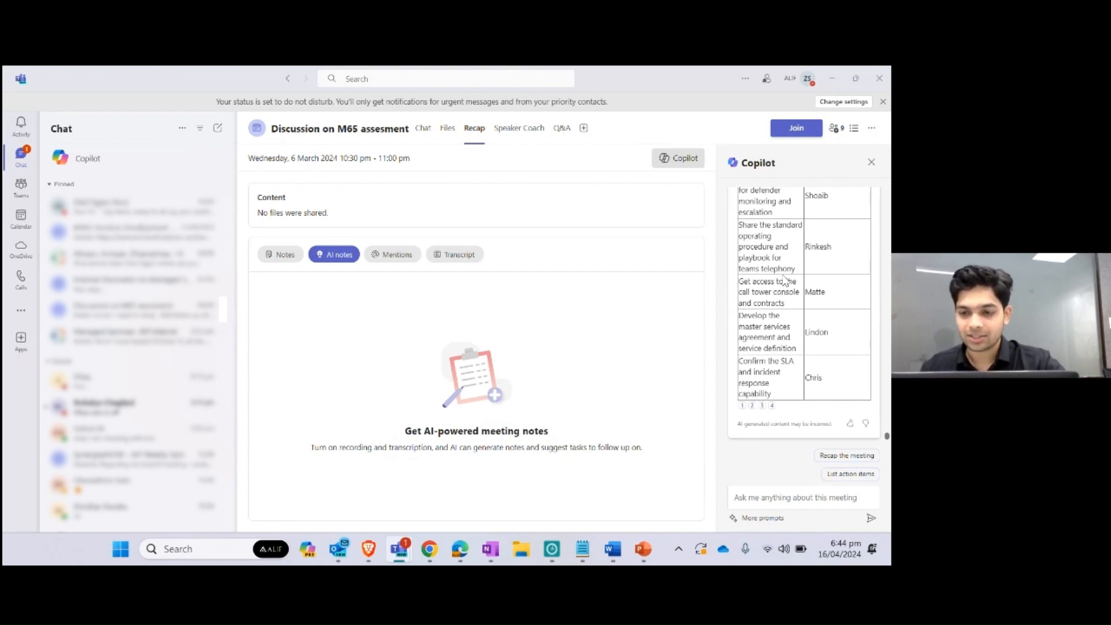
Switch to the Live Demo document in Word and copy the prompt "What questions were unresolved?"
{"action": "mouse_move", "coordinate": [613, 545]}
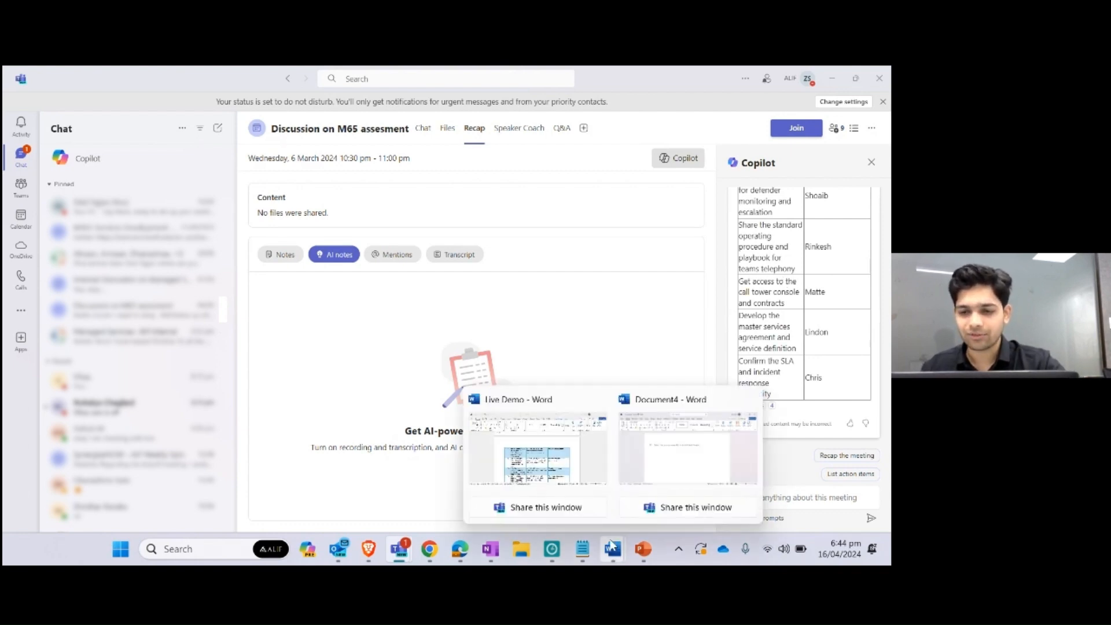
{"action": "left_click", "coordinate": [538, 449]}
{"action": "scroll", "coordinate": [585, 442], "scroll_direction": "down", "scroll_amount": 1}
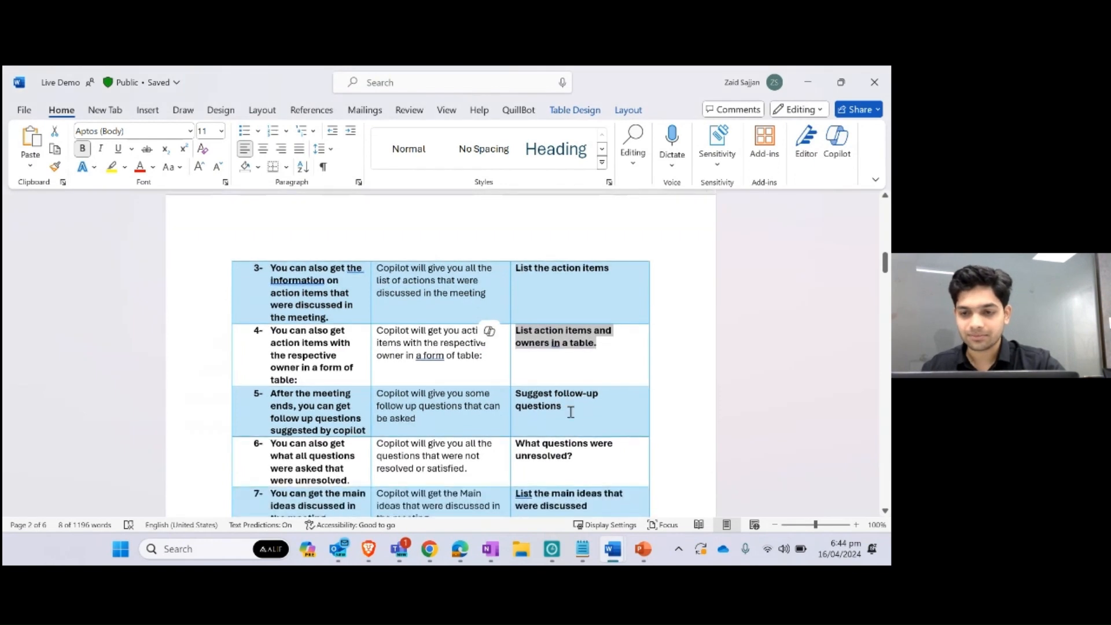
{"action": "left_click_drag", "start_coordinate": [562, 405], "coordinate": [517, 393]}
{"action": "left_click_drag", "start_coordinate": [571, 456], "coordinate": [517, 444]}
{"action": "key", "text": "ctrl+c"}
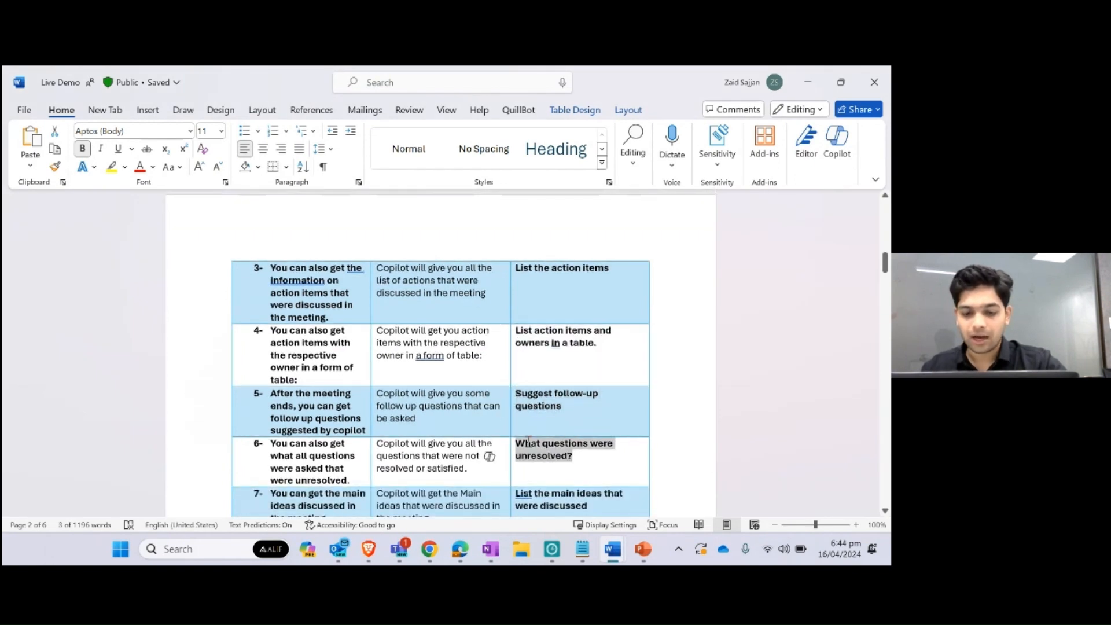
Back in the Teams meeting Copilot, paste the prompt "What questions were unresolved?" and submit it
{"action": "key", "text": "alt+Tab"}
{"action": "left_click", "coordinate": [762, 498]}
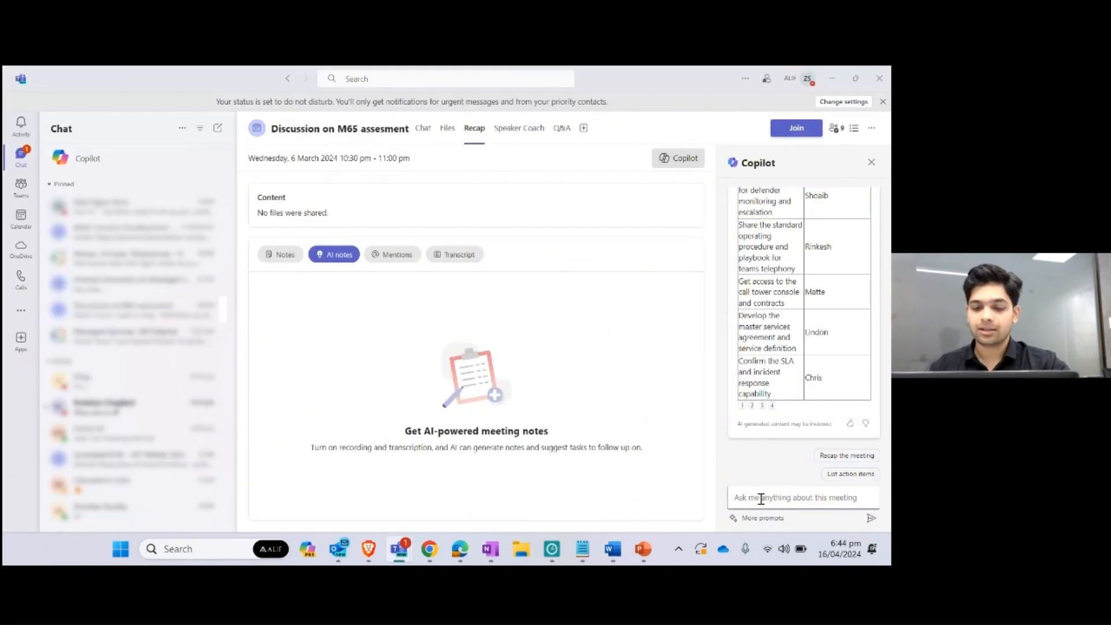
{"action": "key", "text": "ctrl+v"}
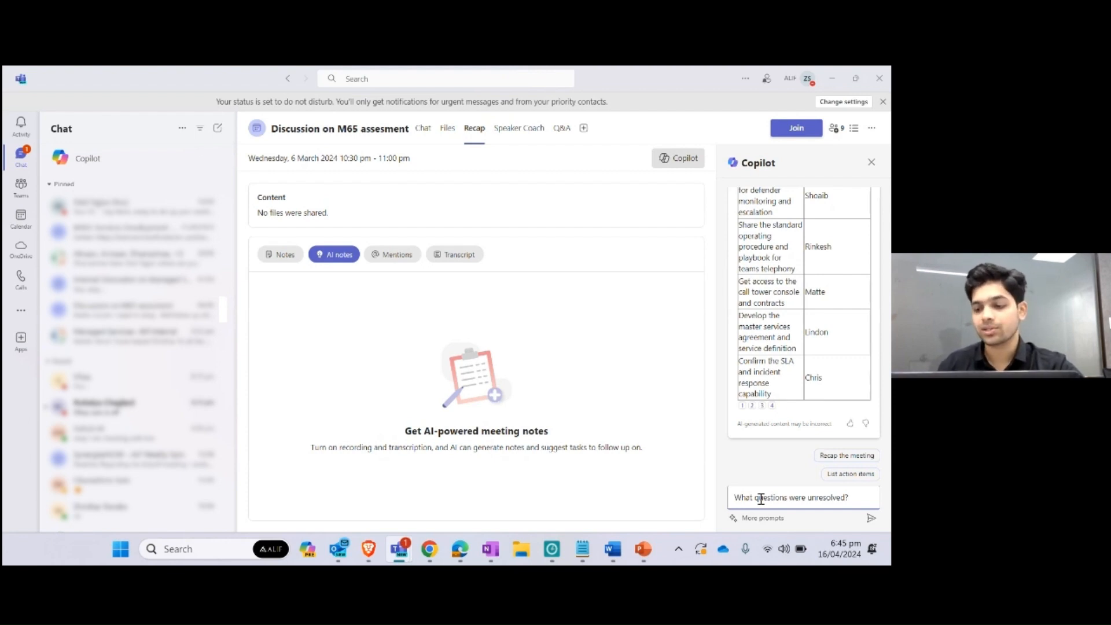
{"action": "key", "text": "Return"}
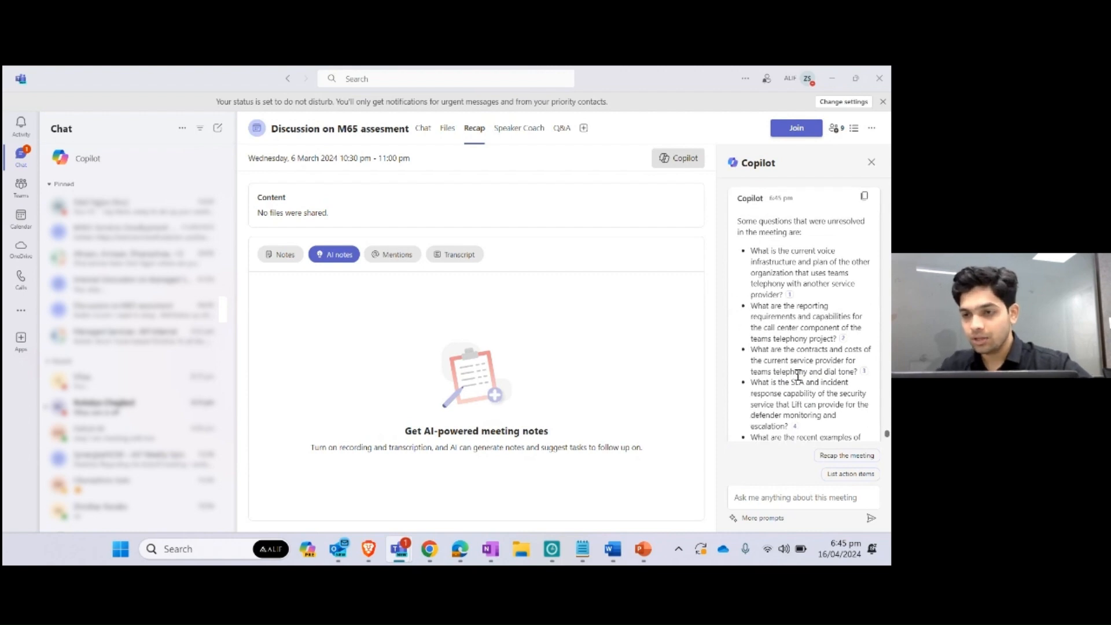
Read through Copilot's list of questions left unresolved in the meeting
{"action": "scroll", "coordinate": [797, 373], "scroll_direction": "down", "scroll_amount": 1}
{"action": "scroll", "coordinate": [798, 373], "scroll_direction": "down", "scroll_amount": 2}
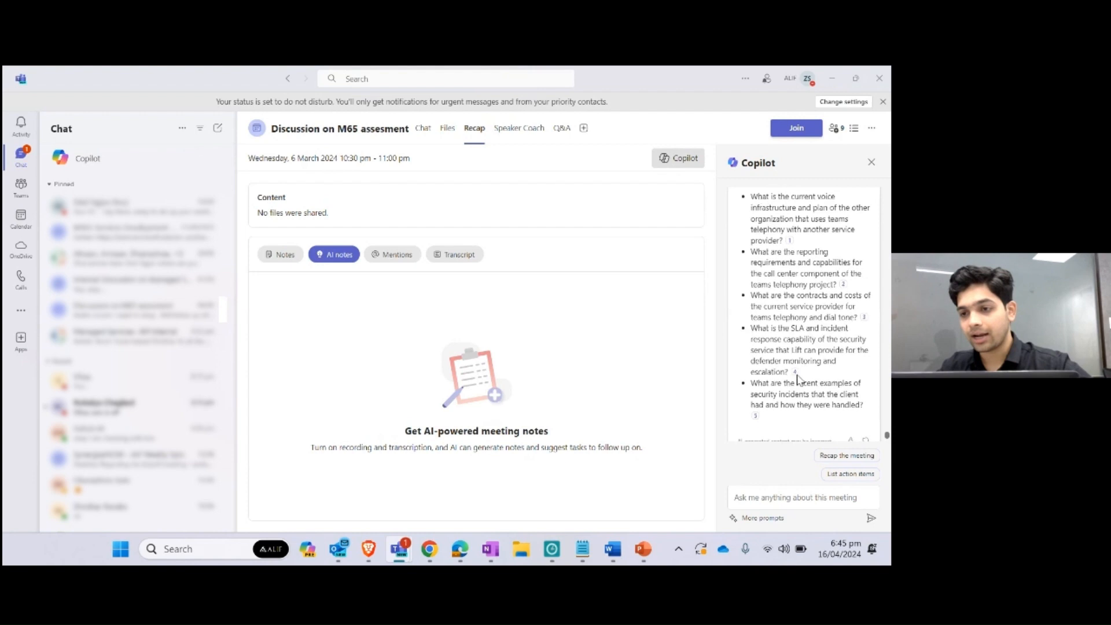
{"action": "scroll", "coordinate": [799, 379], "scroll_direction": "up", "scroll_amount": 2}
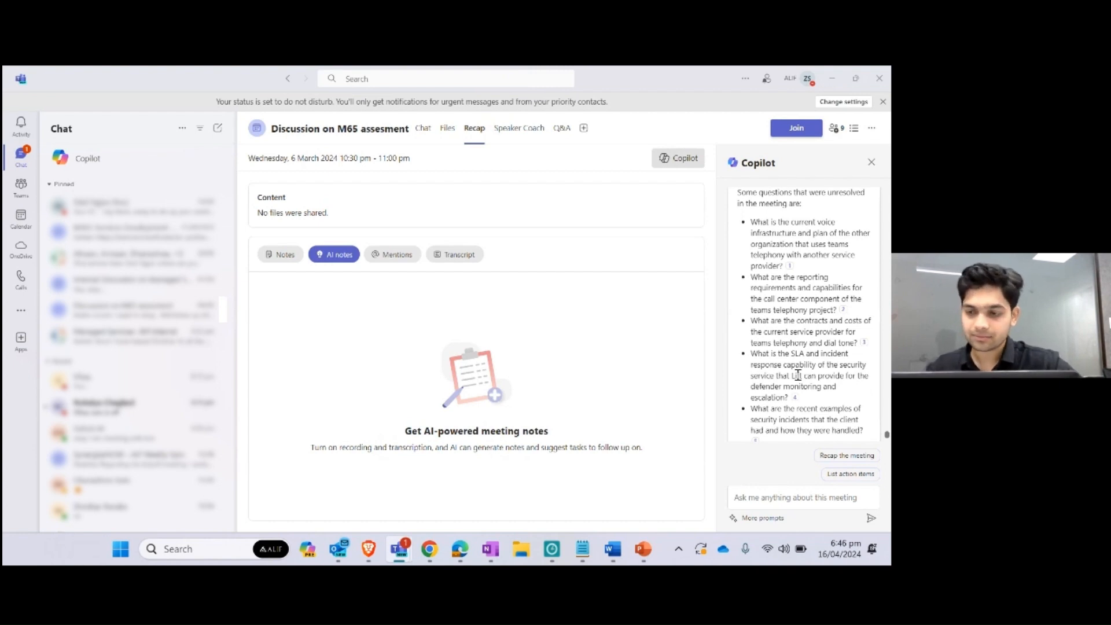
{"action": "scroll", "coordinate": [798, 375], "scroll_direction": "down", "scroll_amount": 1}
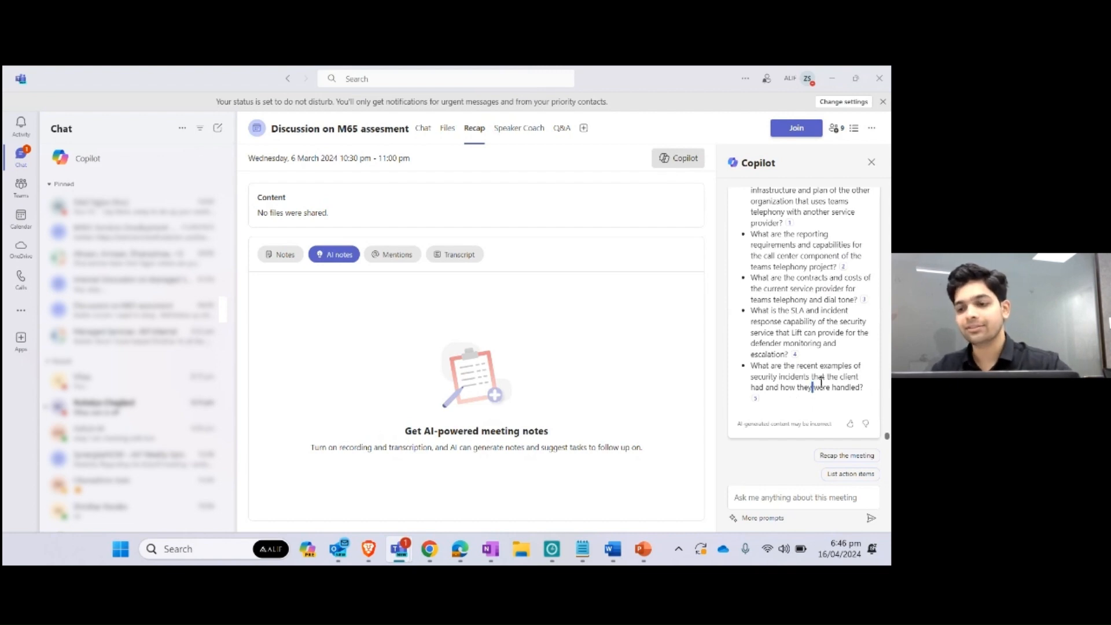
{"action": "double_click", "coordinate": [832, 387]}
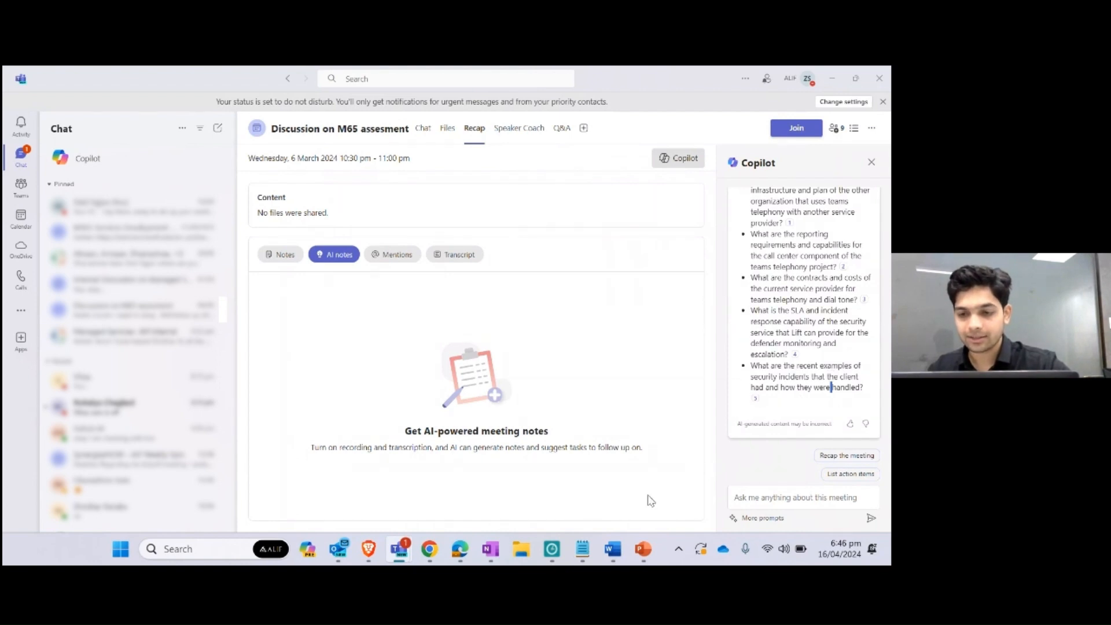
Switch to the Live Demo document in Word and copy the prompt "Suggest follow-up questions" from row 5 of the table
{"action": "mouse_move", "coordinate": [613, 549]}
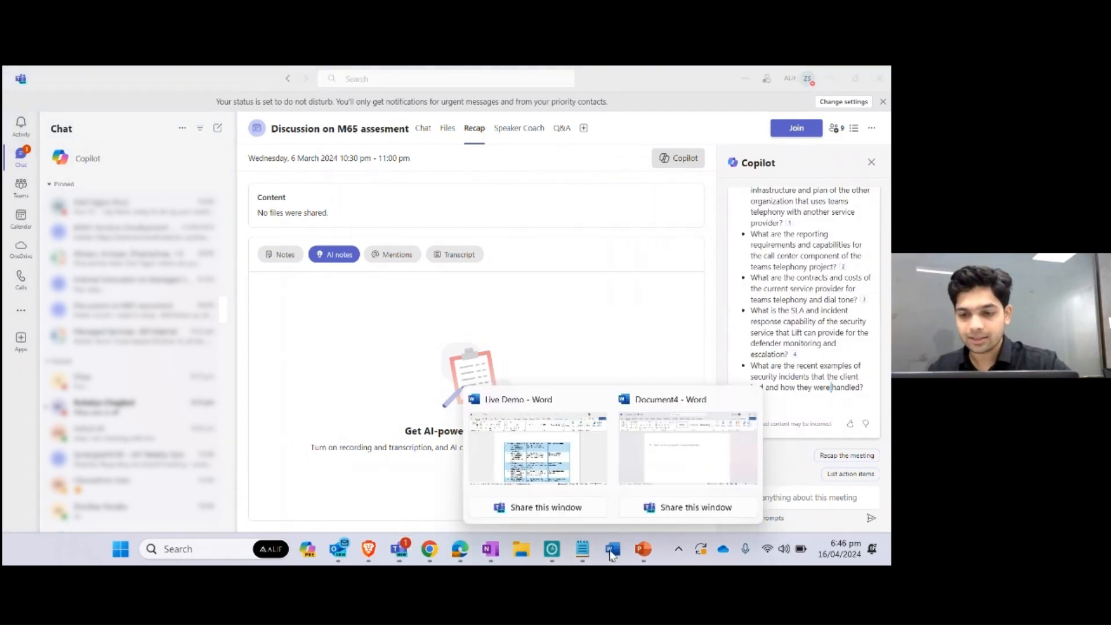
{"action": "left_click", "coordinate": [557, 470]}
{"action": "left_click_drag", "start_coordinate": [562, 340], "coordinate": [516, 328]}
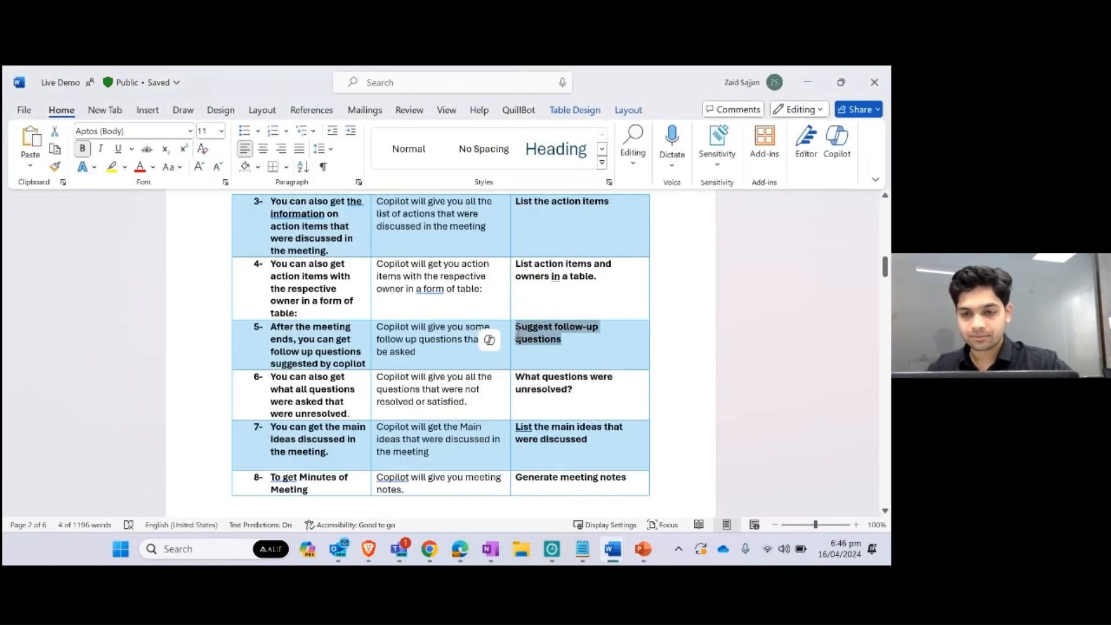
{"action": "left_click", "coordinate": [585, 353]}
{"action": "scroll", "coordinate": [588, 358], "scroll_direction": "down", "scroll_amount": 3}
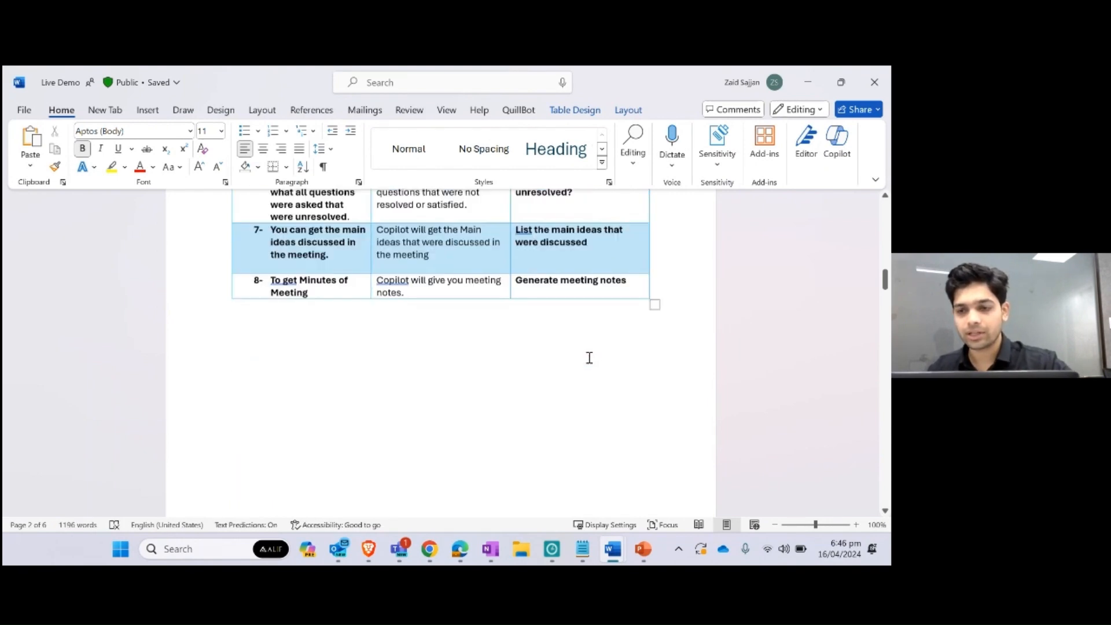
{"action": "scroll", "coordinate": [589, 357], "scroll_direction": "up", "scroll_amount": 4}
{"action": "left_click_drag", "start_coordinate": [562, 275], "coordinate": [514, 262]}
{"action": "key", "text": "ctrl+c"}
Return to the Teams meeting Copilot, paste the prompt "Suggest follow-up questions" and submit it
{"action": "left_click", "coordinate": [812, 78]}
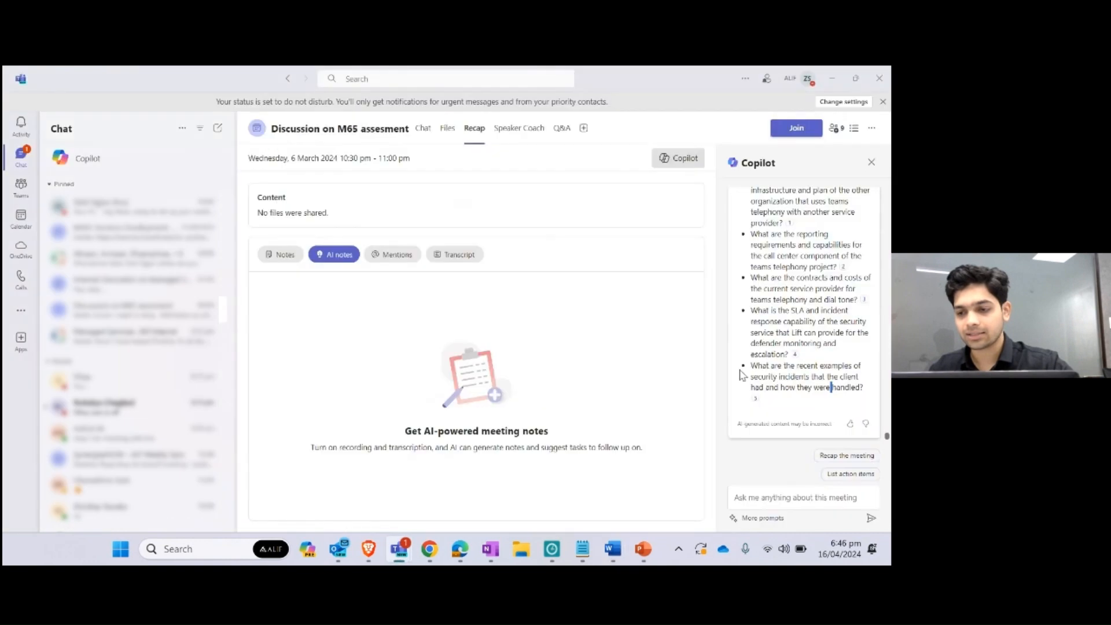
{"action": "left_click", "coordinate": [746, 497]}
{"action": "key", "text": "ctrl+v"}
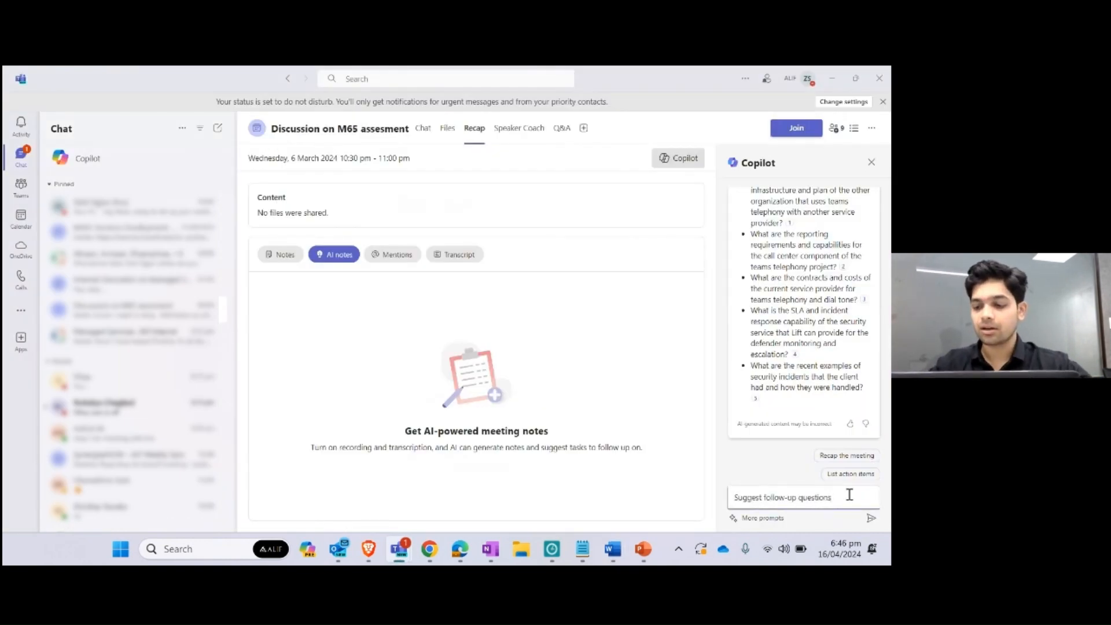
{"action": "key", "text": "Return"}
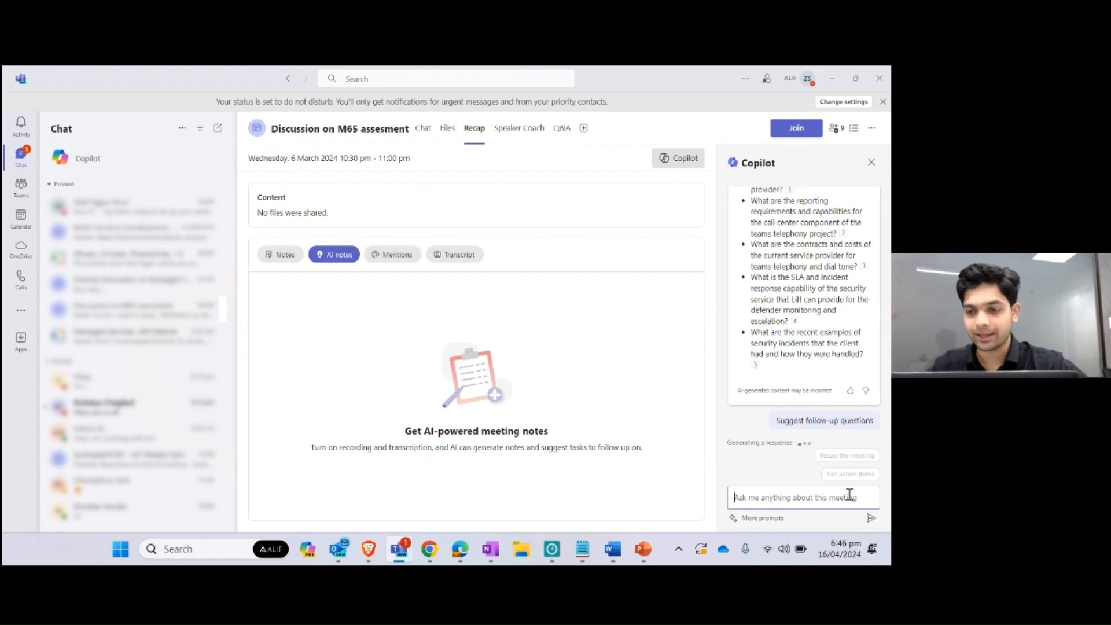
{"action": "left_click", "coordinate": [839, 422]}
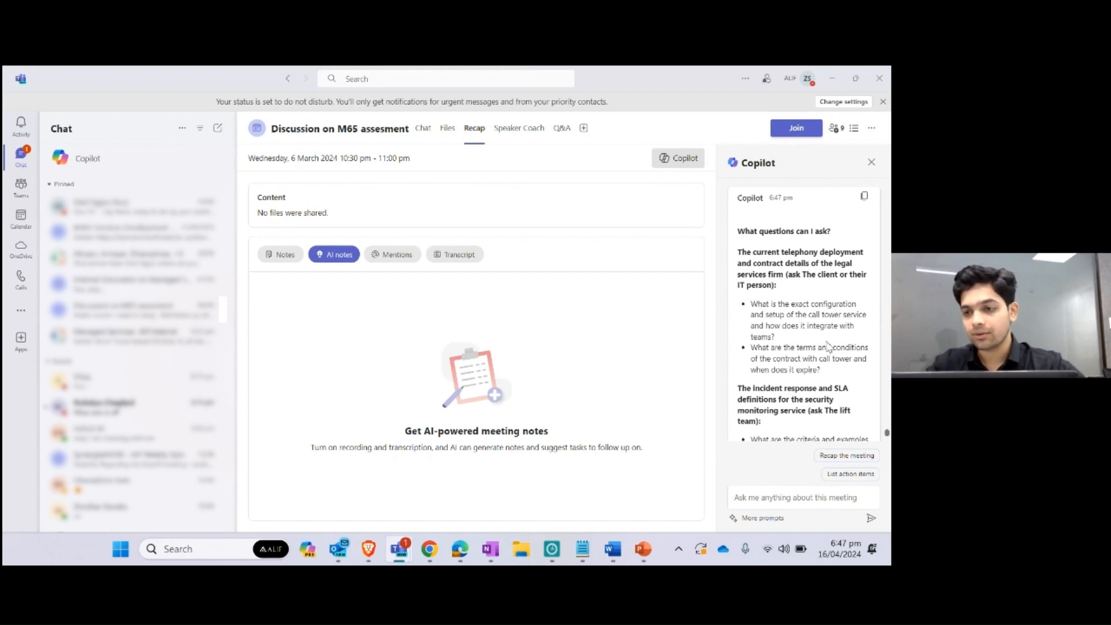
Read through the follow-up questions Copilot suggests for each topic, including whom to ask
{"action": "scroll", "coordinate": [828, 346], "scroll_direction": "up", "scroll_amount": 2}
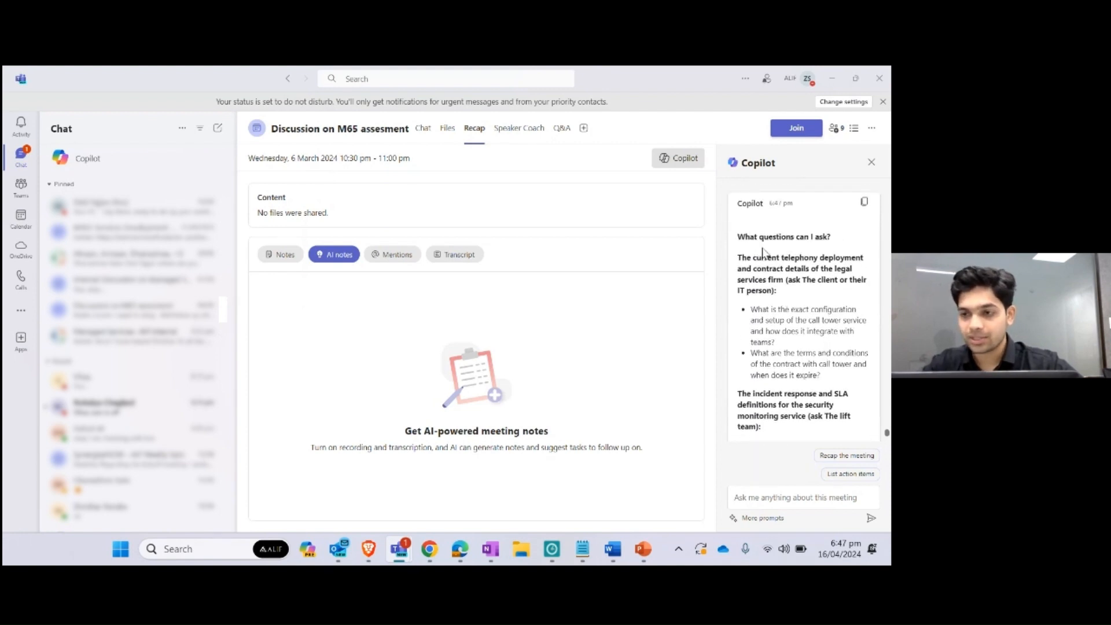
{"action": "scroll", "coordinate": [814, 264], "scroll_direction": "down", "scroll_amount": 1}
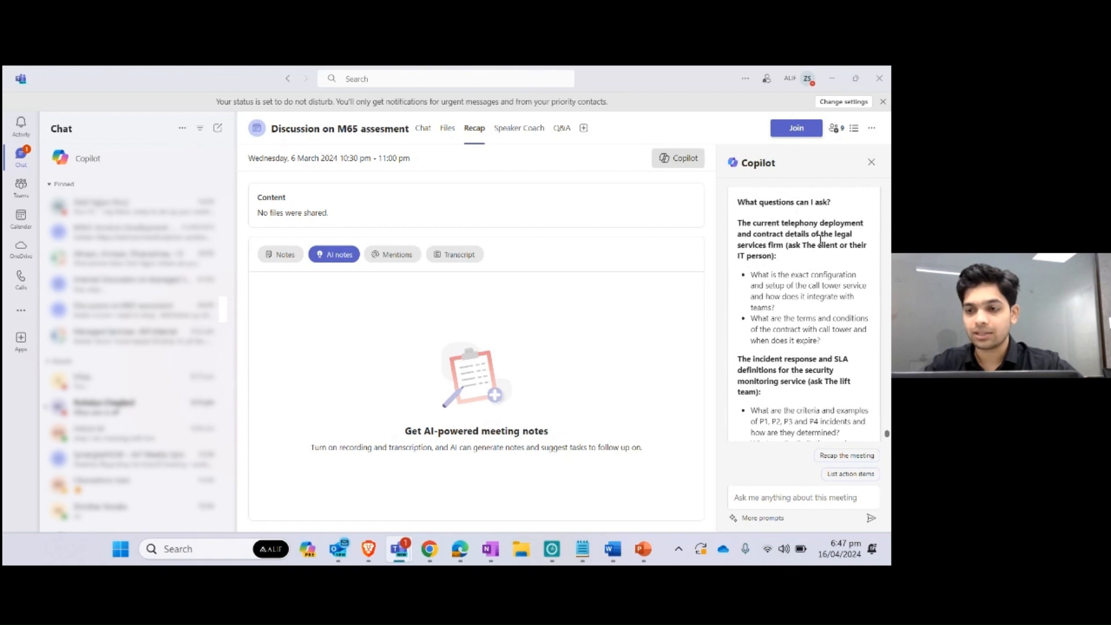
{"action": "scroll", "coordinate": [805, 279], "scroll_direction": "down", "scroll_amount": 1}
{"action": "scroll", "coordinate": [804, 280], "scroll_direction": "down", "scroll_amount": 1}
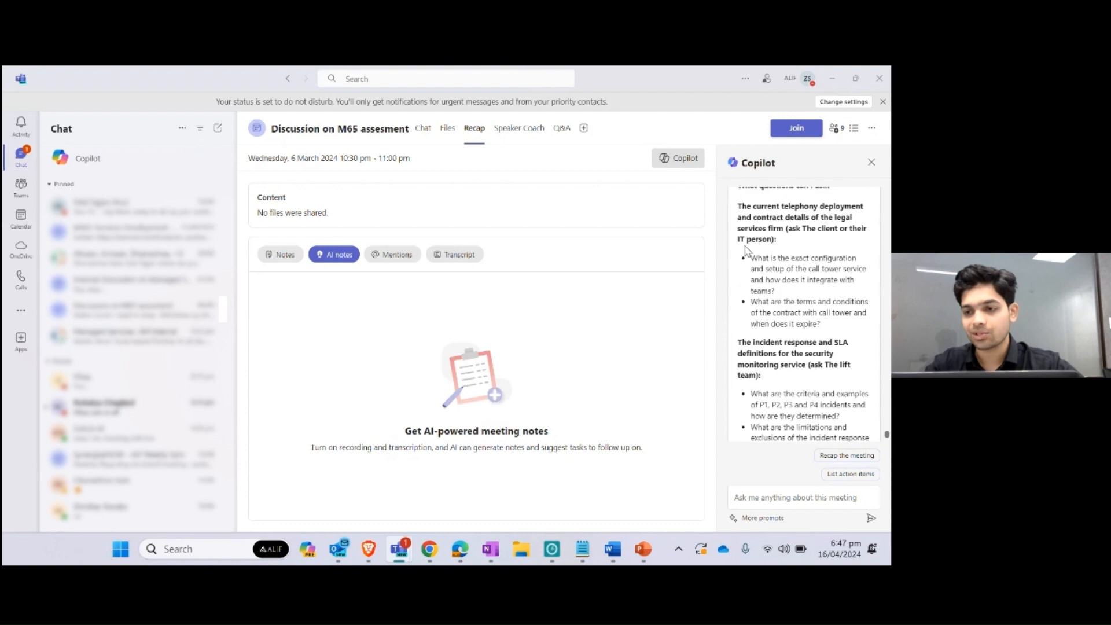
{"action": "scroll", "coordinate": [782, 298], "scroll_direction": "down", "scroll_amount": 1}
{"action": "scroll", "coordinate": [782, 297], "scroll_direction": "down", "scroll_amount": 3}
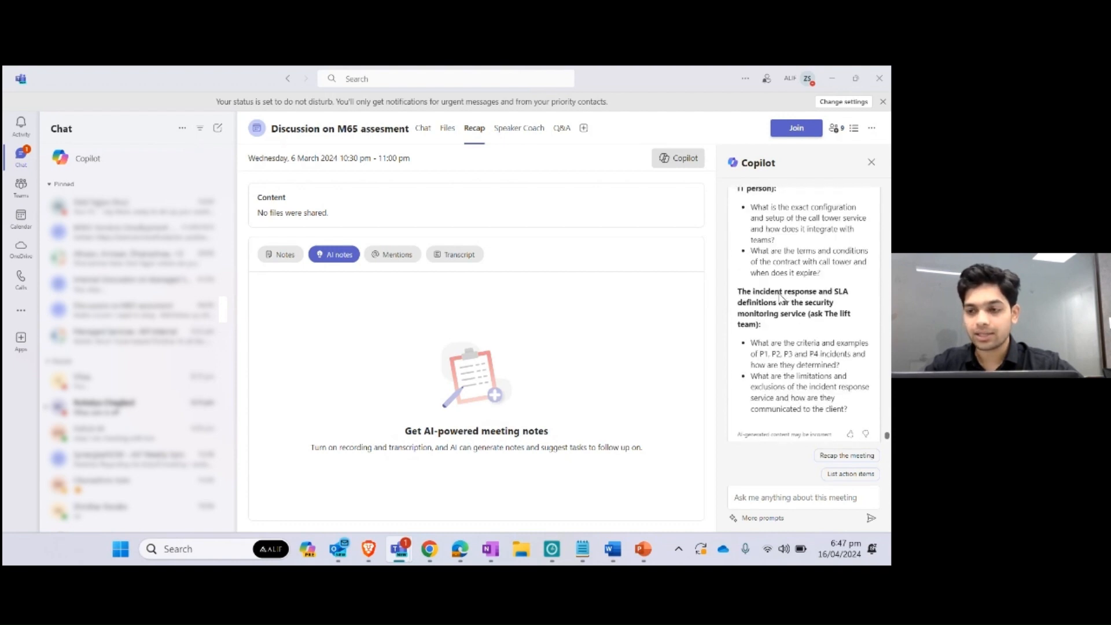
Go back over the suggested follow-up questions on the telephony deployment and the incident response and SLA definitions
{"action": "scroll", "coordinate": [780, 295], "scroll_direction": "up", "scroll_amount": 3}
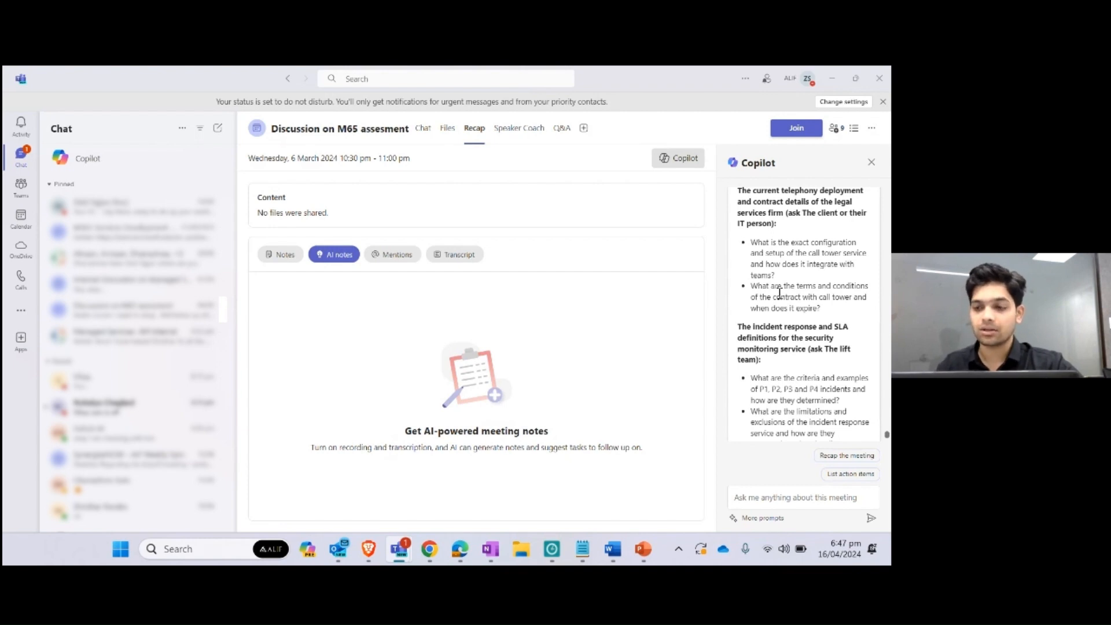
{"action": "scroll", "coordinate": [779, 294], "scroll_direction": "up", "scroll_amount": 2}
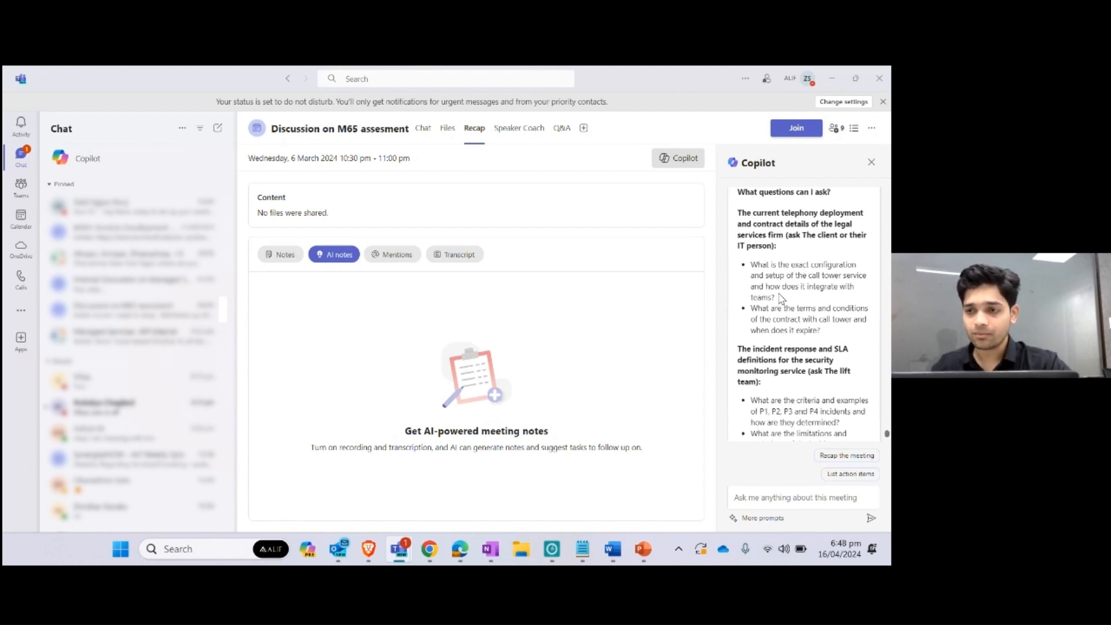
{"action": "scroll", "coordinate": [782, 298], "scroll_direction": "up", "scroll_amount": 4}
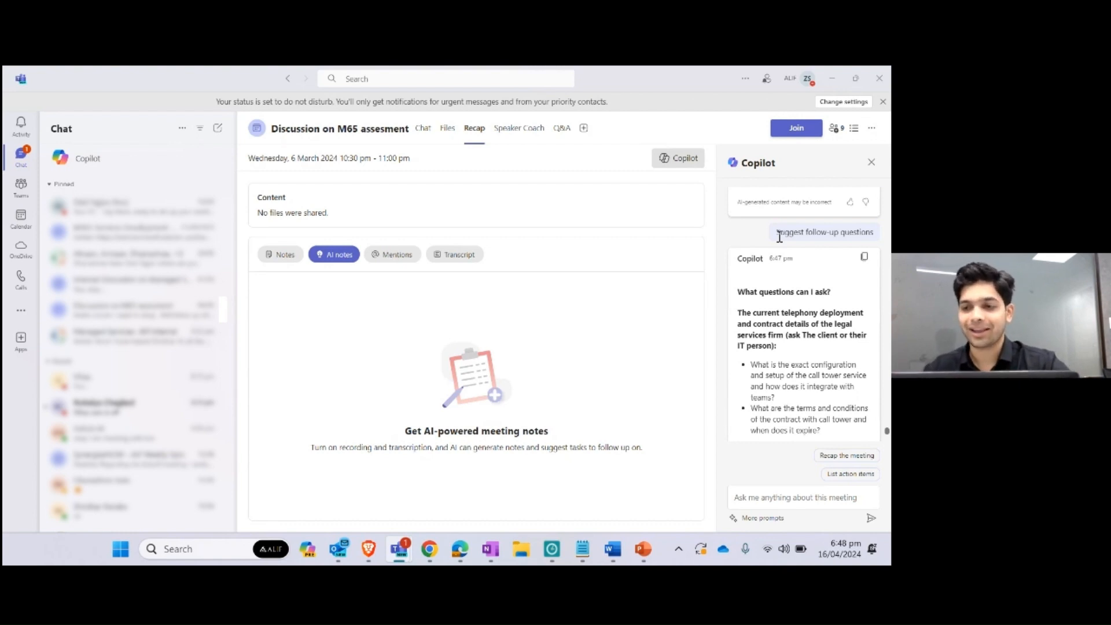
{"action": "scroll", "coordinate": [780, 237], "scroll_direction": "down", "scroll_amount": 3}
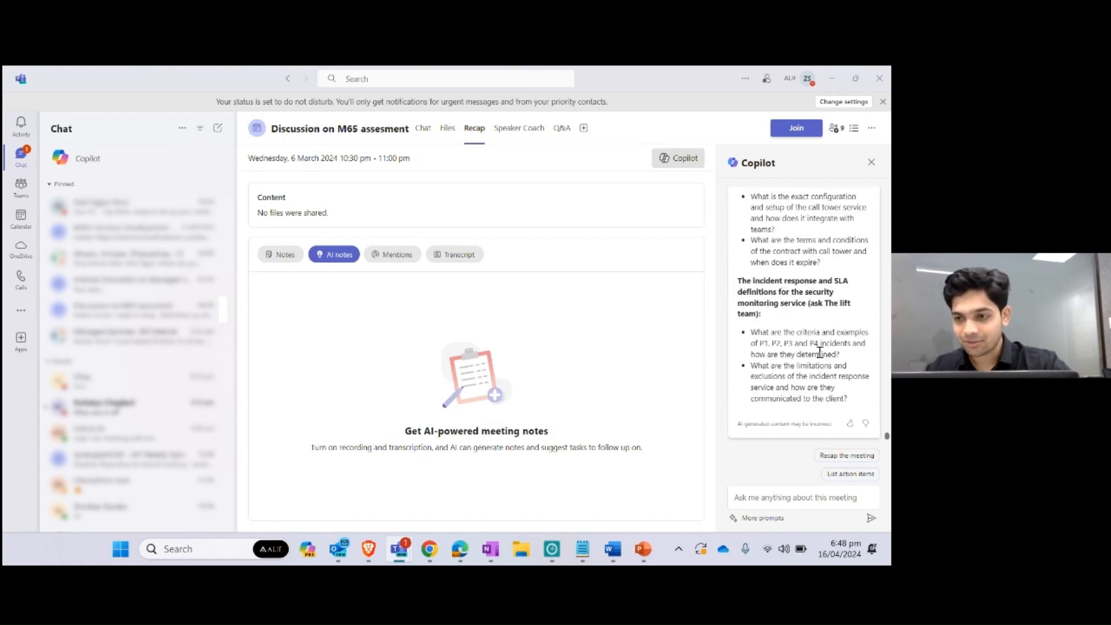
Switch to the Live Demo document in Word and copy the file-sharing prompt asking for recently shared files' names and with whom they were shared
{"action": "mouse_move", "coordinate": [613, 549]}
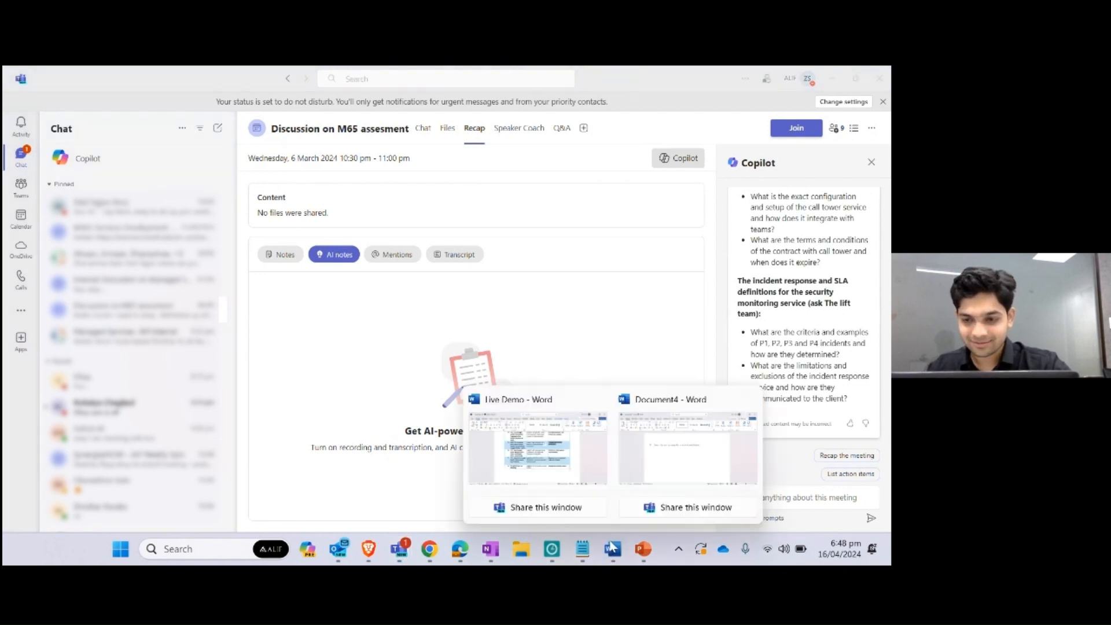
{"action": "left_click", "coordinate": [570, 445]}
{"action": "scroll", "coordinate": [573, 433], "scroll_direction": "down", "scroll_amount": 7}
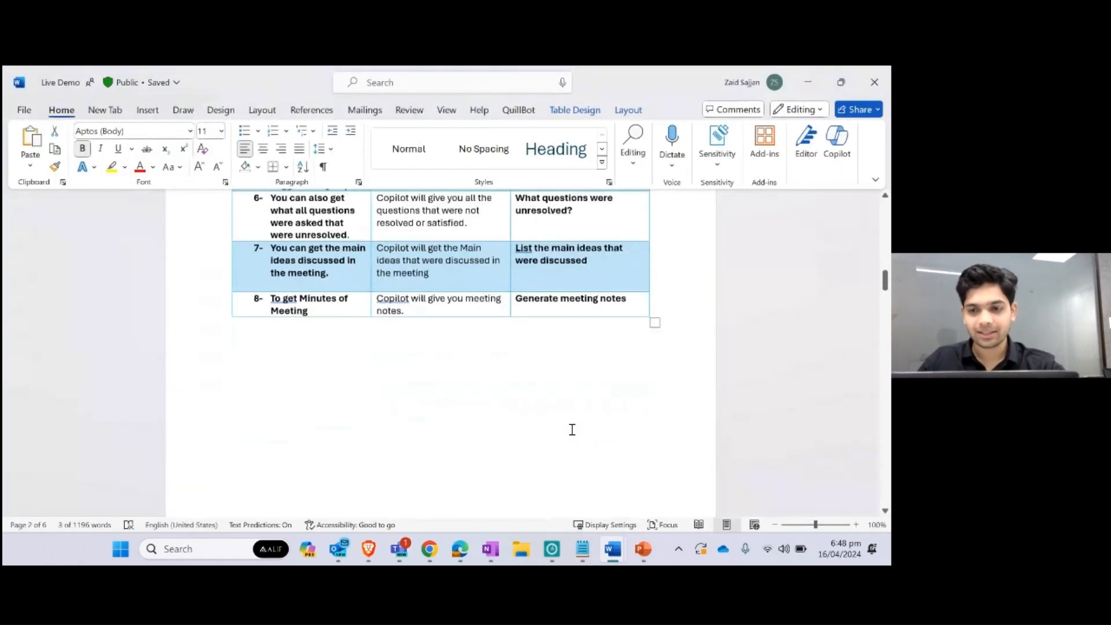
{"action": "scroll", "coordinate": [574, 418], "scroll_direction": "down", "scroll_amount": 4}
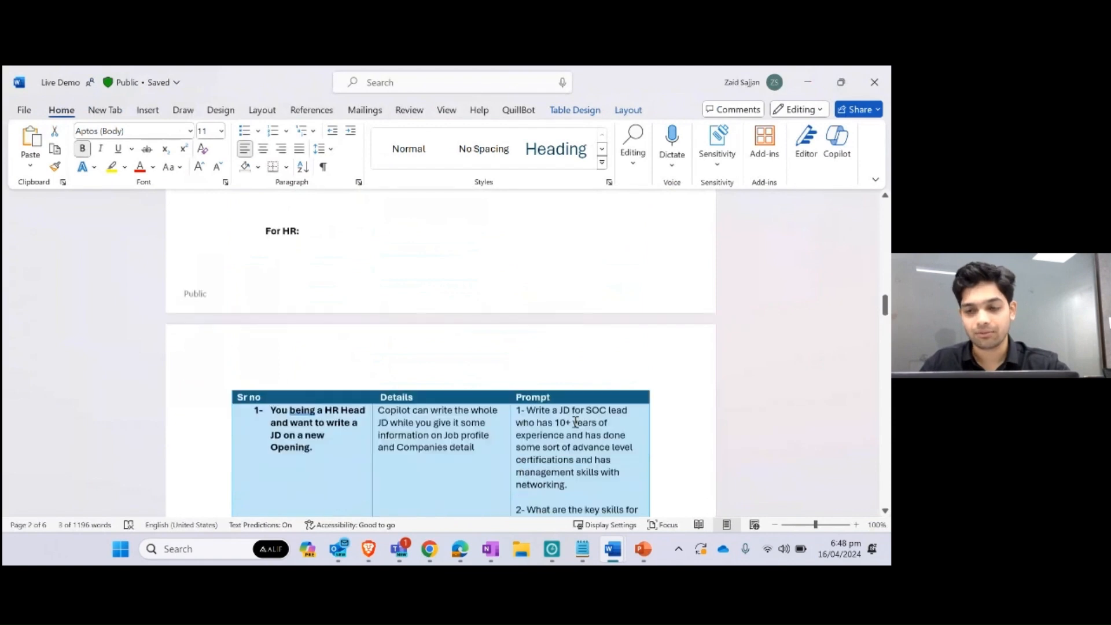
{"action": "scroll", "coordinate": [575, 423], "scroll_direction": "down", "scroll_amount": 12}
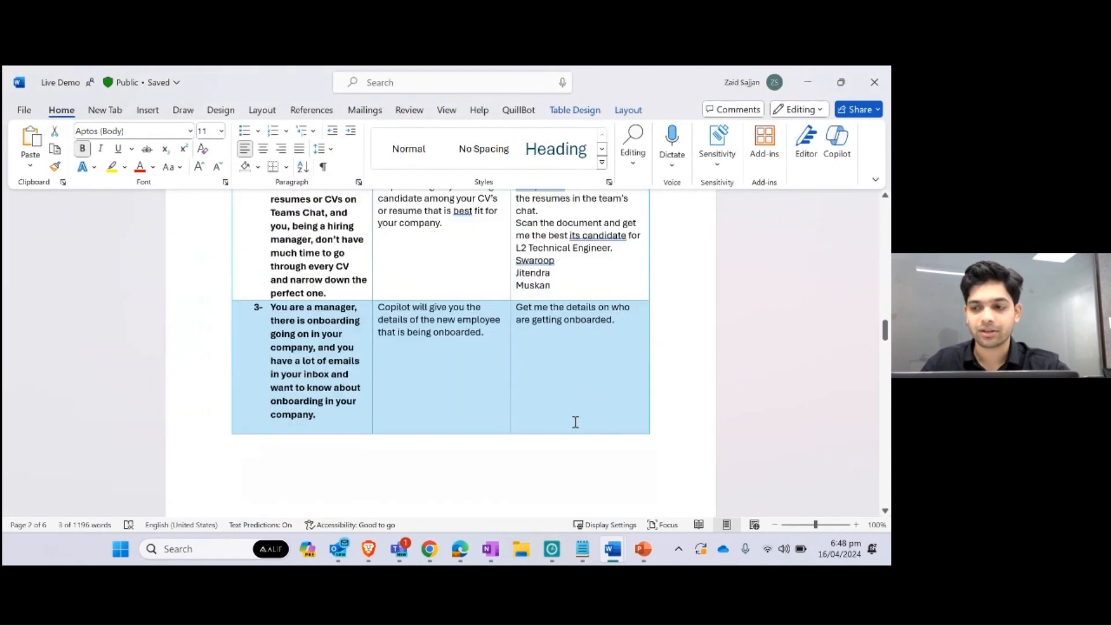
{"action": "scroll", "coordinate": [577, 427], "scroll_direction": "down", "scroll_amount": 5}
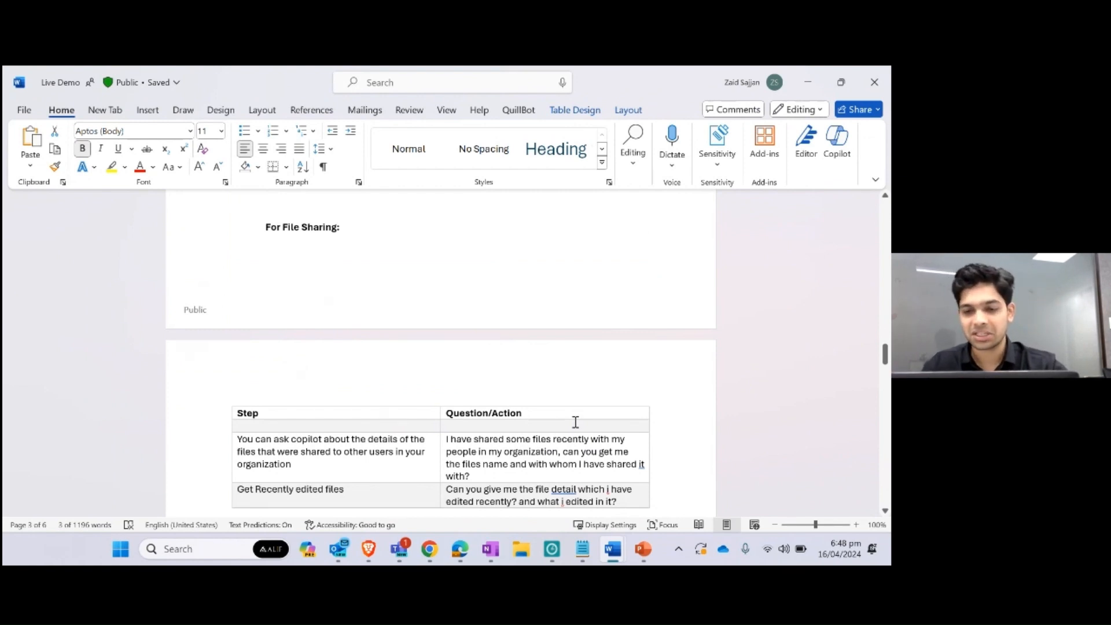
{"action": "scroll", "coordinate": [575, 423], "scroll_direction": "down", "scroll_amount": 2}
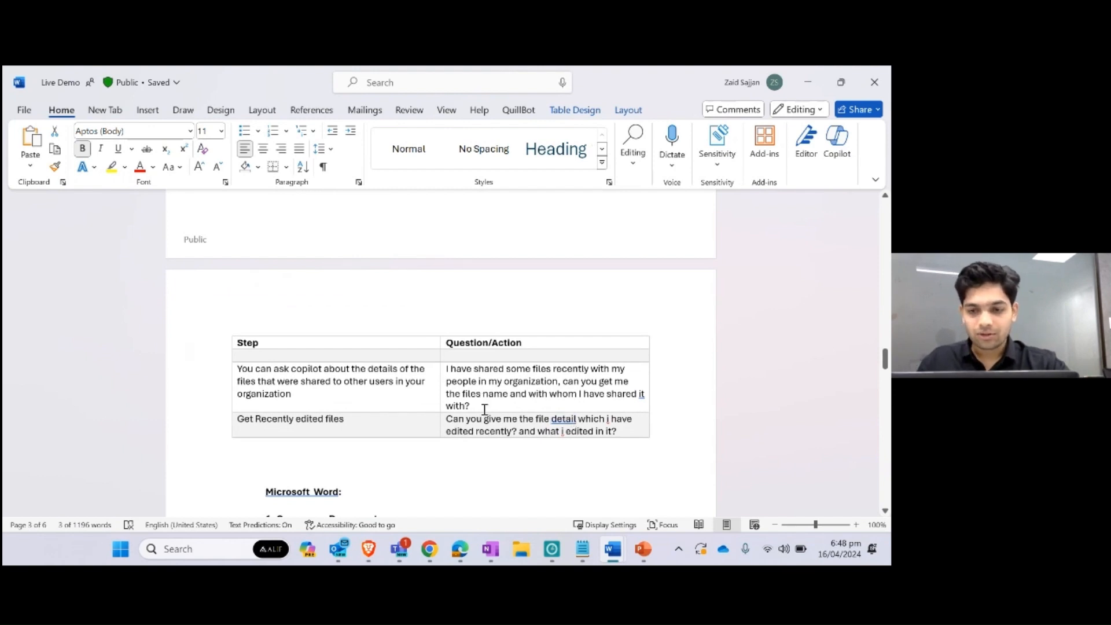
{"action": "scroll", "coordinate": [486, 411], "scroll_direction": "up", "scroll_amount": 1}
{"action": "scroll", "coordinate": [486, 410], "scroll_direction": "down", "scroll_amount": 1}
{"action": "left_click_drag", "start_coordinate": [469, 406], "coordinate": [447, 369]}
{"action": "key", "text": "ctrl+c"}
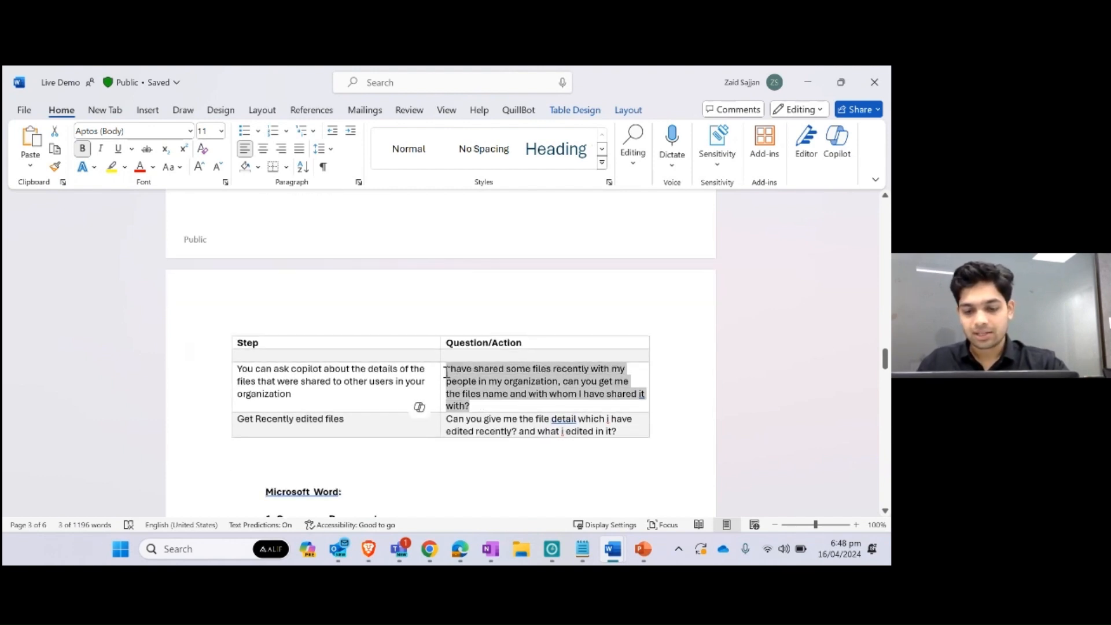
Return to Teams, start a new Copilot chat and submit the copied prompt about files recently shared in the organization
{"action": "mouse_move", "coordinate": [399, 548]}
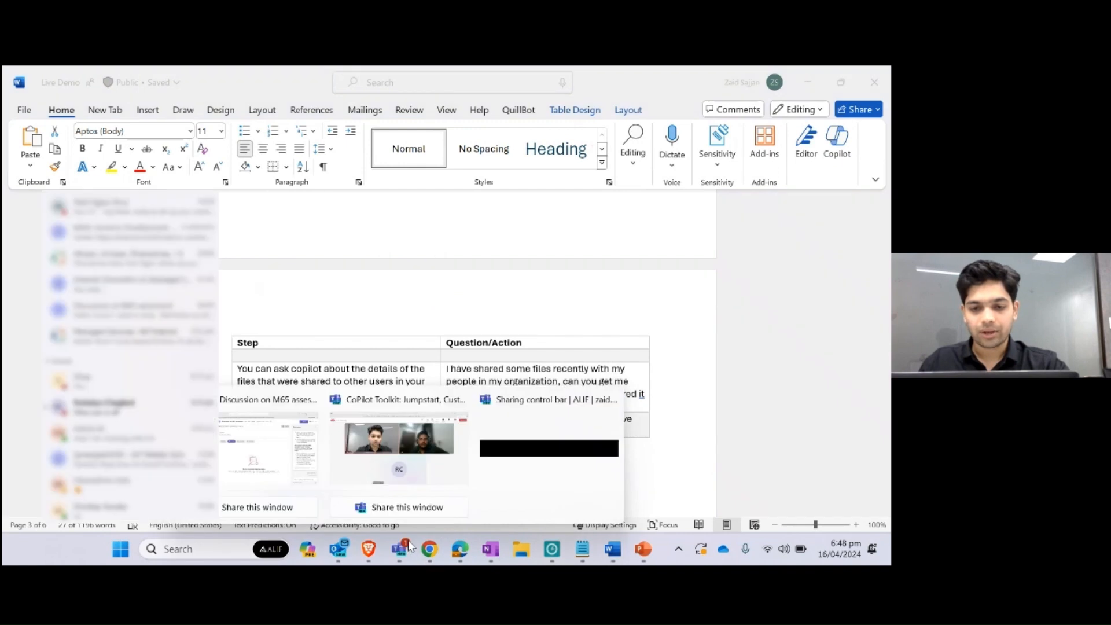
{"action": "left_click", "coordinate": [272, 458]}
{"action": "left_click", "coordinate": [88, 160]}
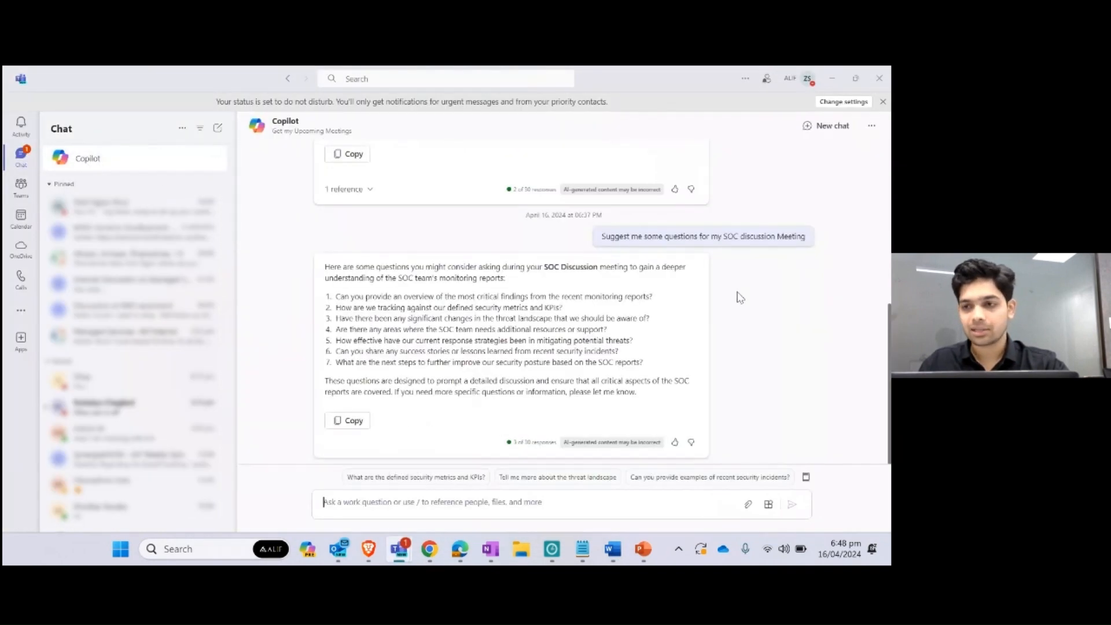
{"action": "left_click", "coordinate": [815, 128]}
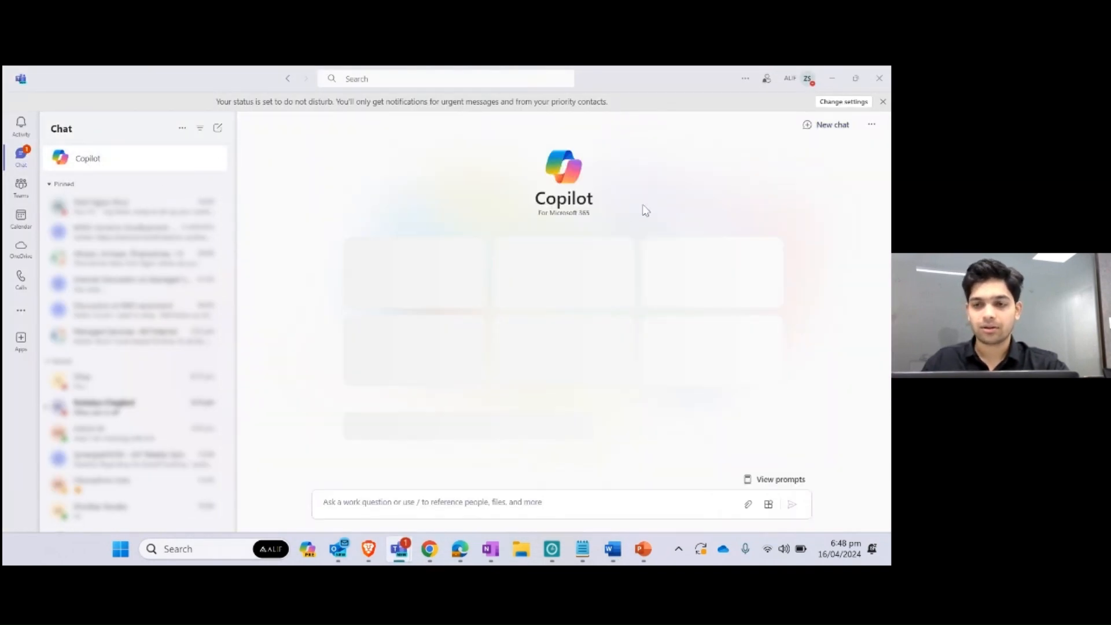
{"action": "left_click", "coordinate": [419, 509]}
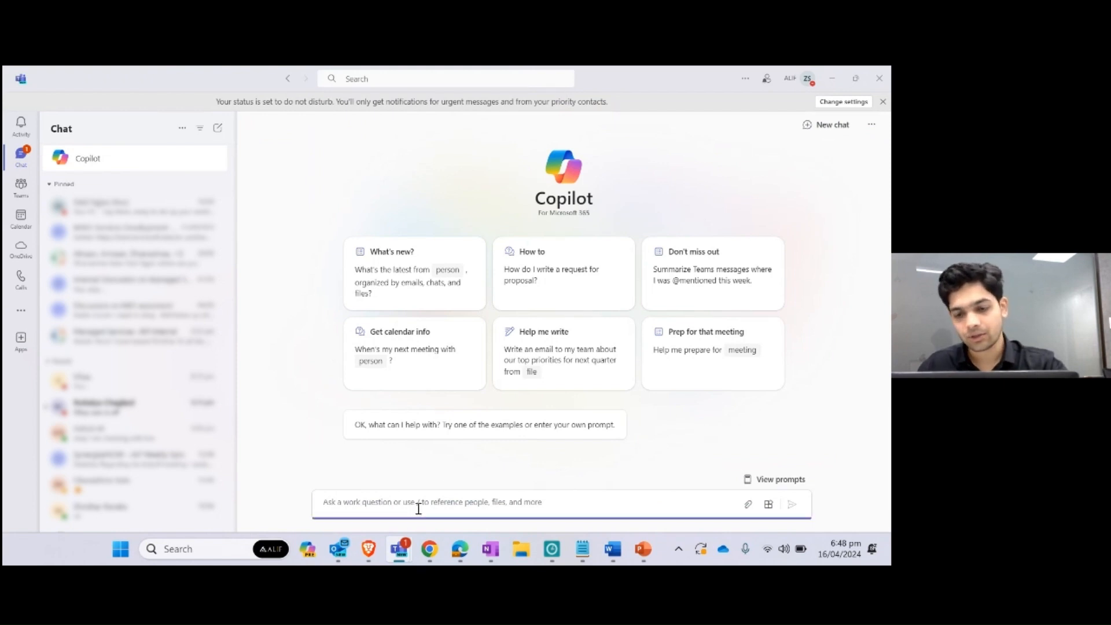
{"action": "key", "text": "ctrl+v"}
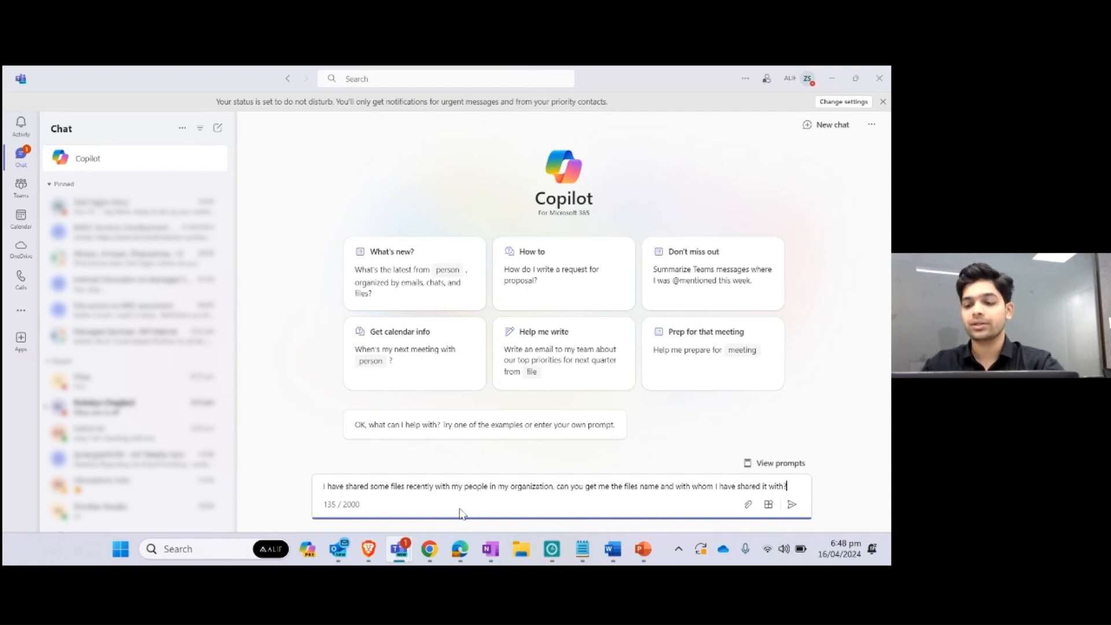
{"action": "key", "text": "Return"}
Read through Copilot's list of recently shared files and their collaborators, starting with Live Demo.docx
{"action": "left_click", "coordinate": [499, 438]}
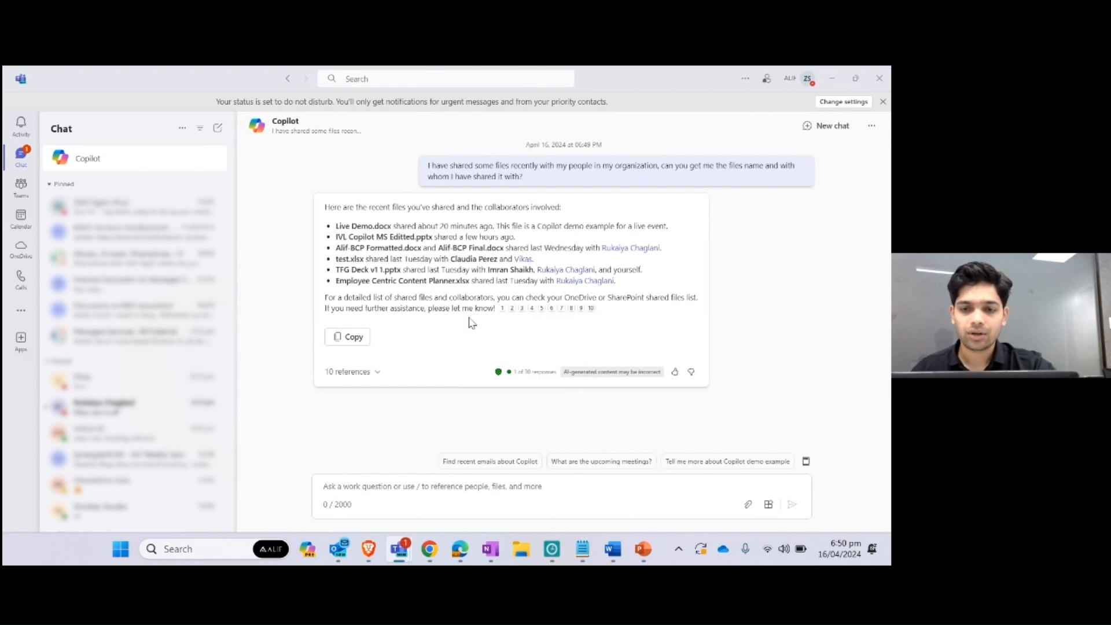
{"action": "left_click_drag", "start_coordinate": [335, 227], "coordinate": [458, 227]}
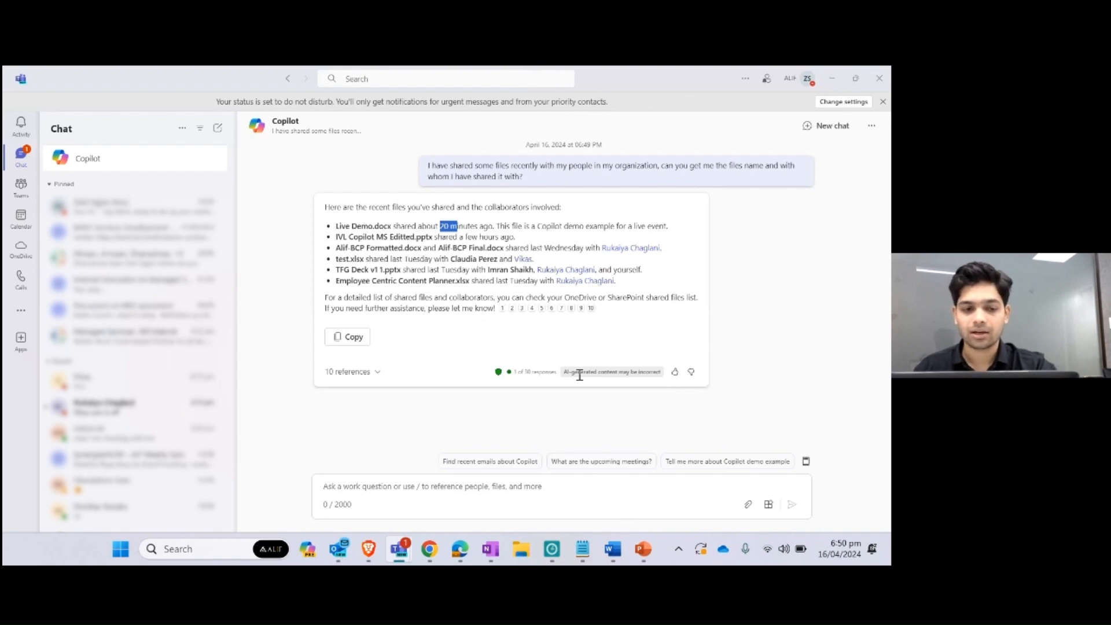
{"action": "left_click", "coordinate": [364, 292]}
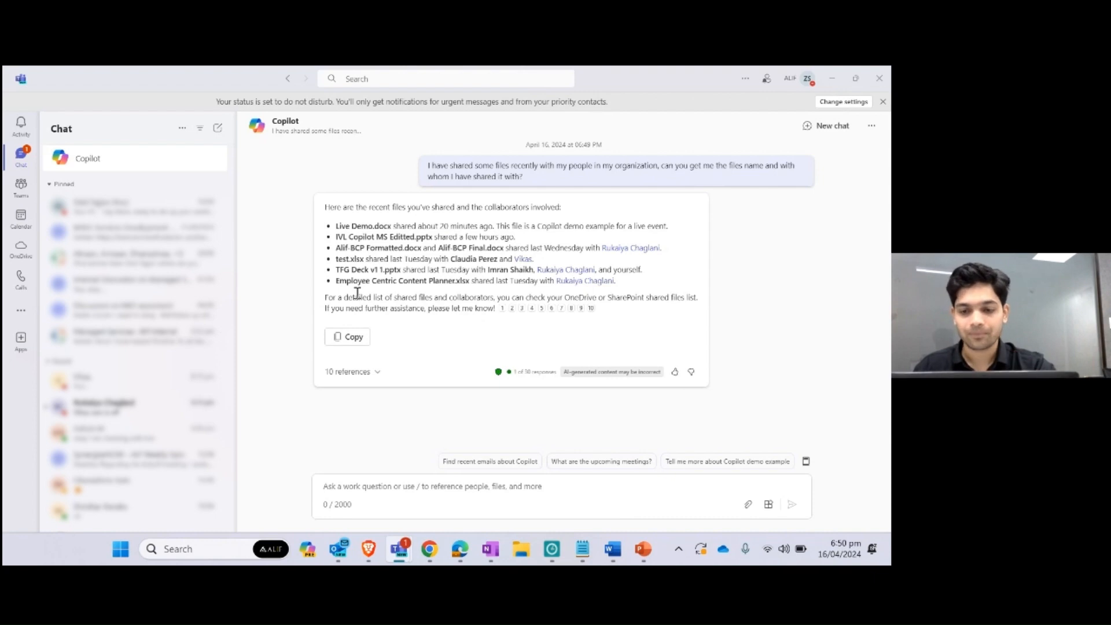
Switch back to the Live Demo document in Word and look through the scenarios and prompts in its Microsoft Word section
{"action": "mouse_move", "coordinate": [613, 549]}
{"action": "left_click", "coordinate": [509, 440]}
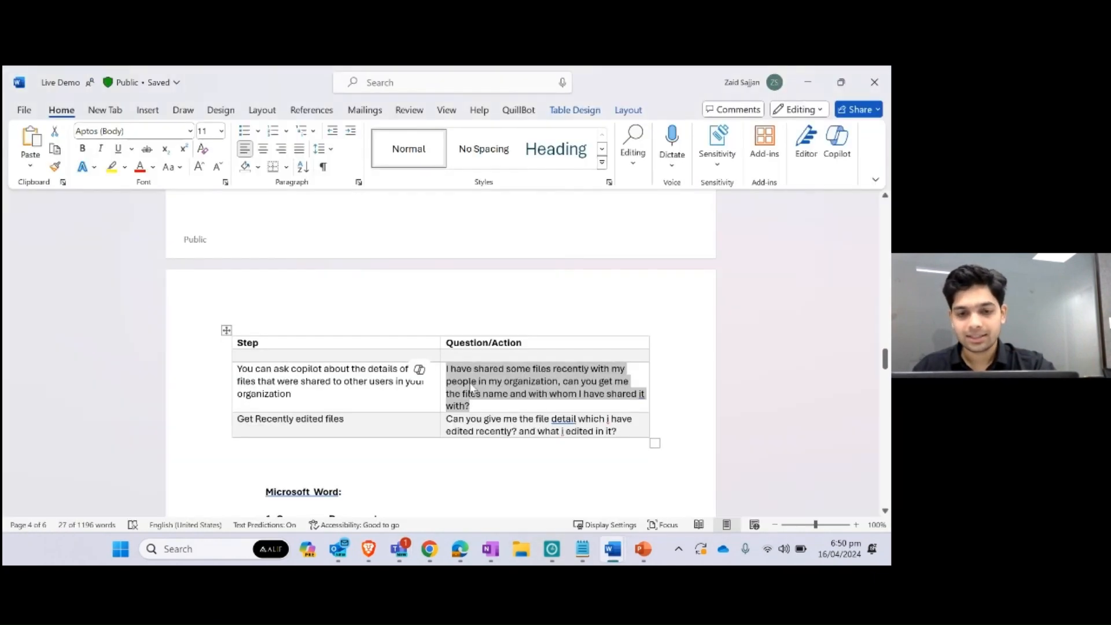
{"action": "scroll", "coordinate": [470, 385], "scroll_direction": "down", "scroll_amount": 8}
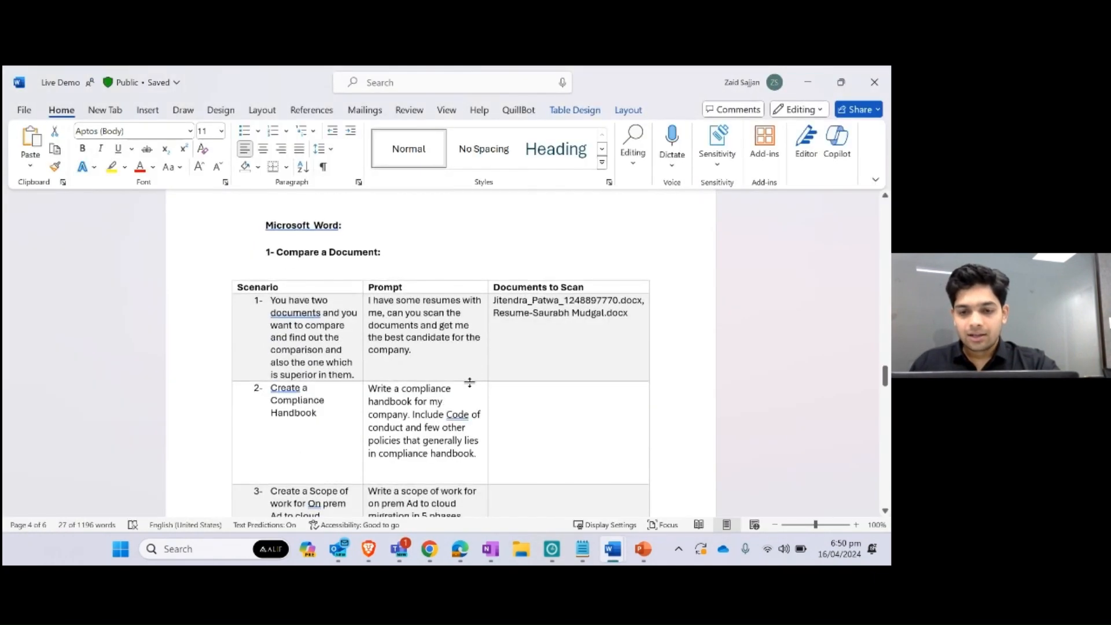
{"action": "scroll", "coordinate": [784, 231], "scroll_direction": "down", "scroll_amount": 4}
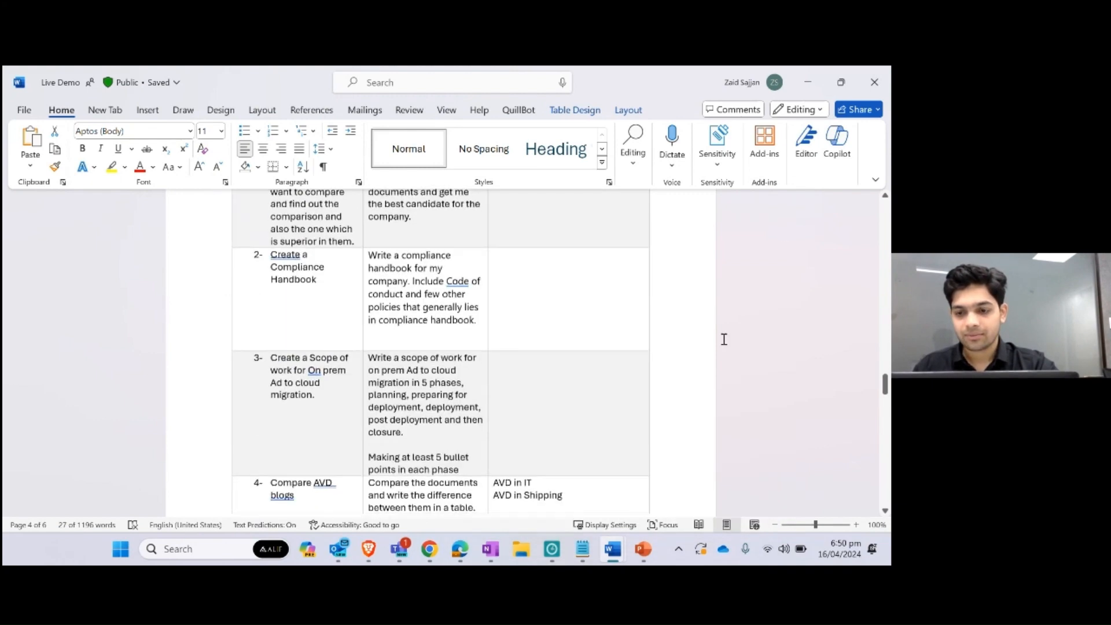
Switch to the blank Document4 and open Draft with Copilot at the start of the page
{"action": "mouse_move", "coordinate": [613, 548]}
{"action": "left_click", "coordinate": [690, 455]}
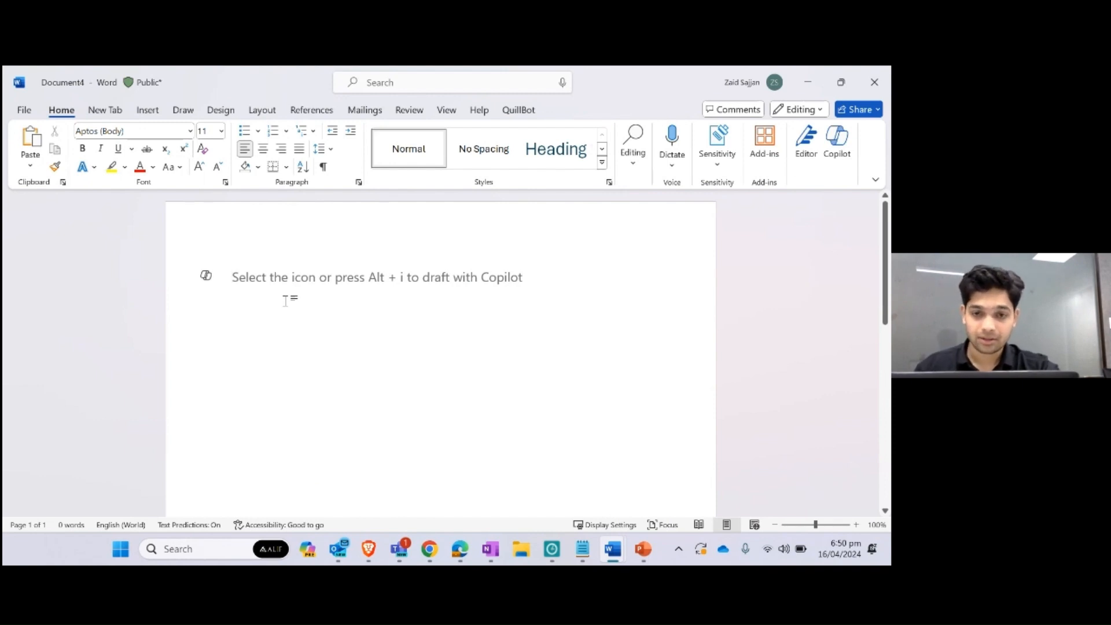
{"action": "left_click", "coordinate": [206, 276]}
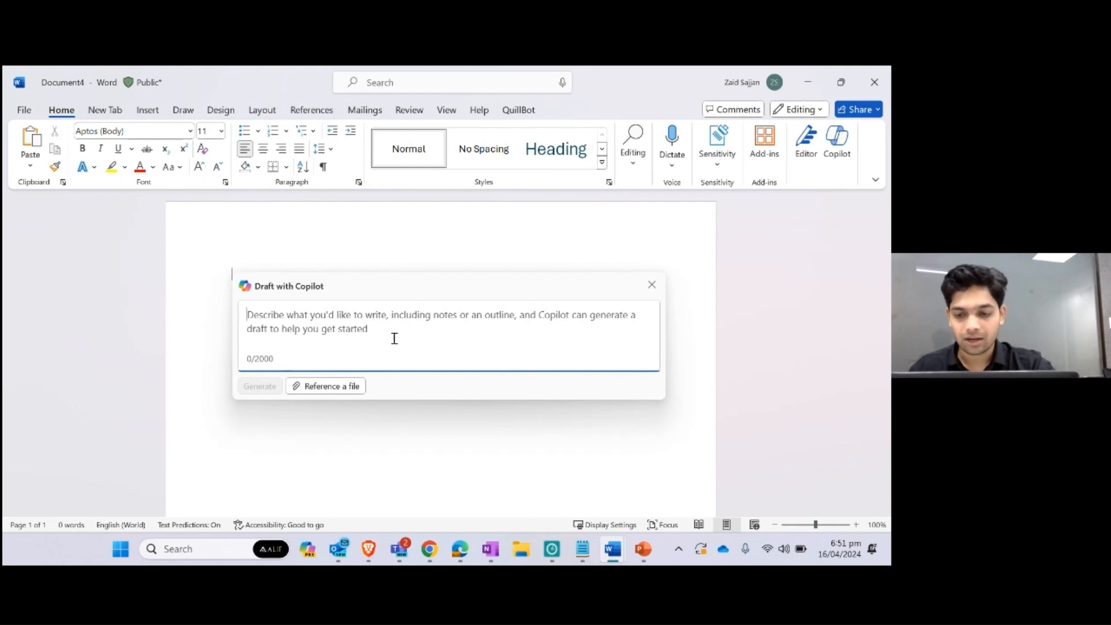
Return to the Live Demo document and copy the "Write a compliance handbook for my company" prompt from row 2 of the table
{"action": "mouse_move", "coordinate": [613, 548]}
{"action": "left_click", "coordinate": [600, 478]}
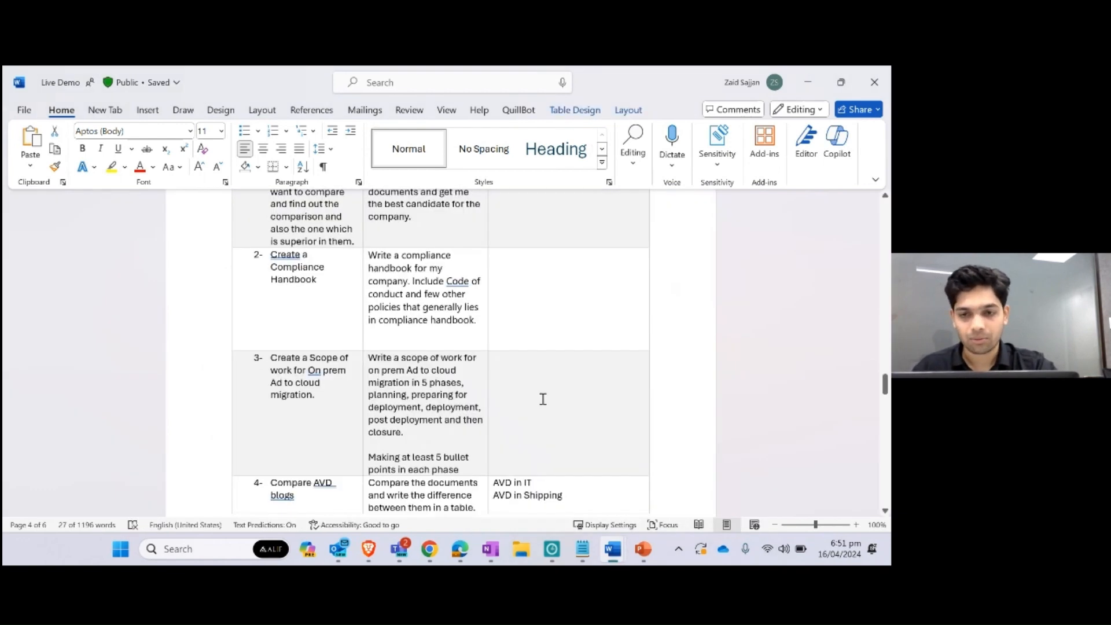
{"action": "scroll", "coordinate": [521, 376], "scroll_direction": "up", "scroll_amount": 2}
{"action": "scroll", "coordinate": [516, 372], "scroll_direction": "down", "scroll_amount": 2}
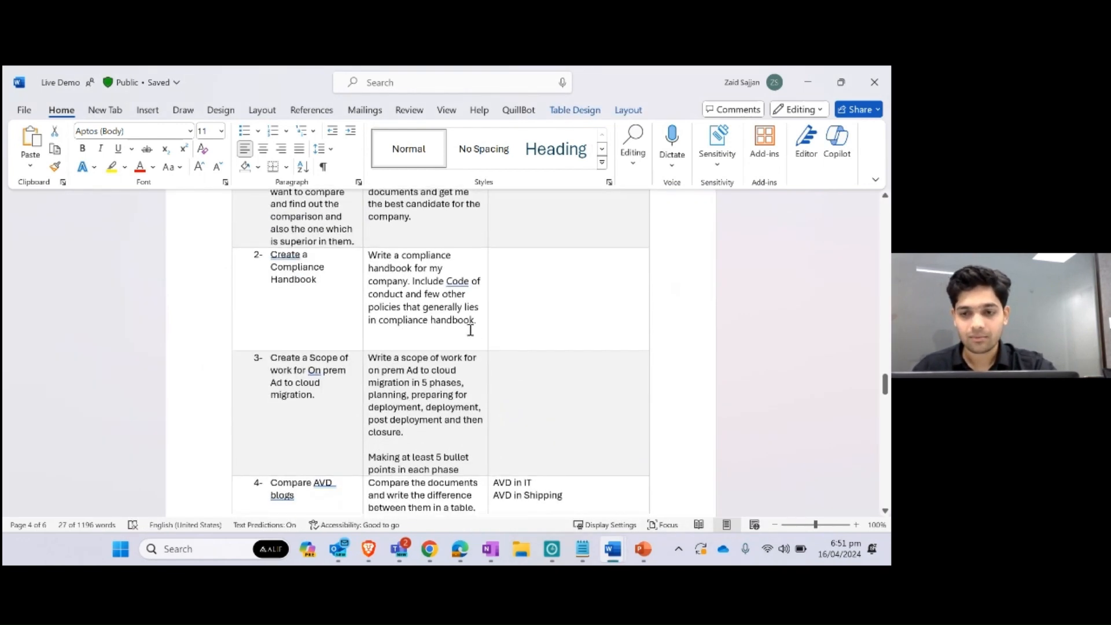
{"action": "left_click_drag", "start_coordinate": [476, 324], "coordinate": [369, 254]}
{"action": "key", "text": "ctrl+c"}
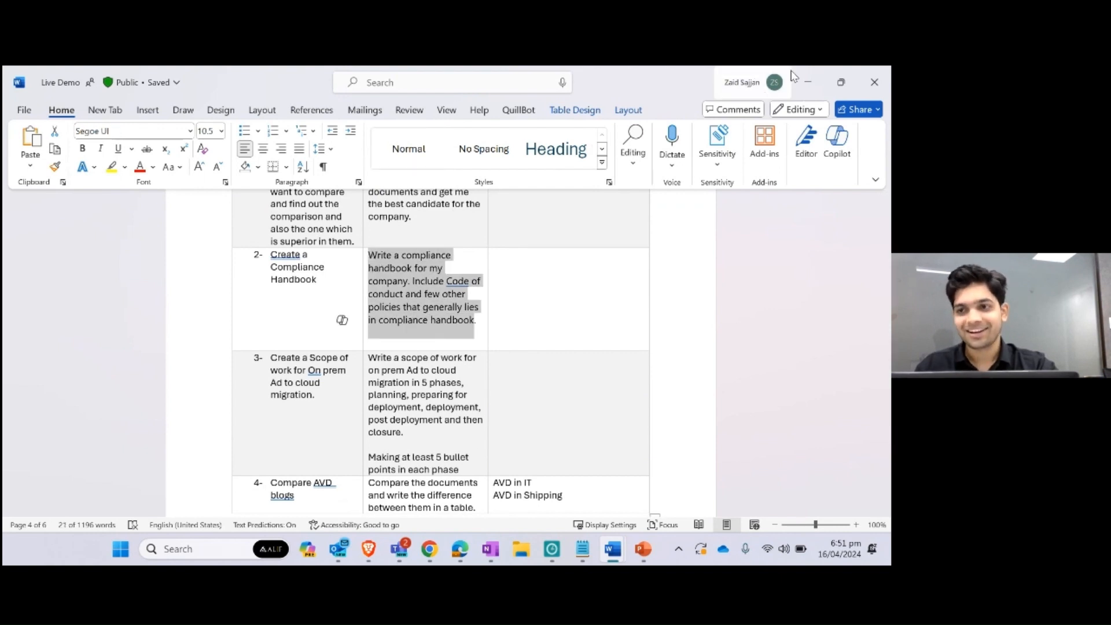
Minimize the Live Demo document, paste the compliance handbook prompt into Document4's Draft with Copilot and generate the draft
{"action": "left_click", "coordinate": [808, 83]}
{"action": "left_click", "coordinate": [429, 325]}
{"action": "key", "text": "ctrl+v"}
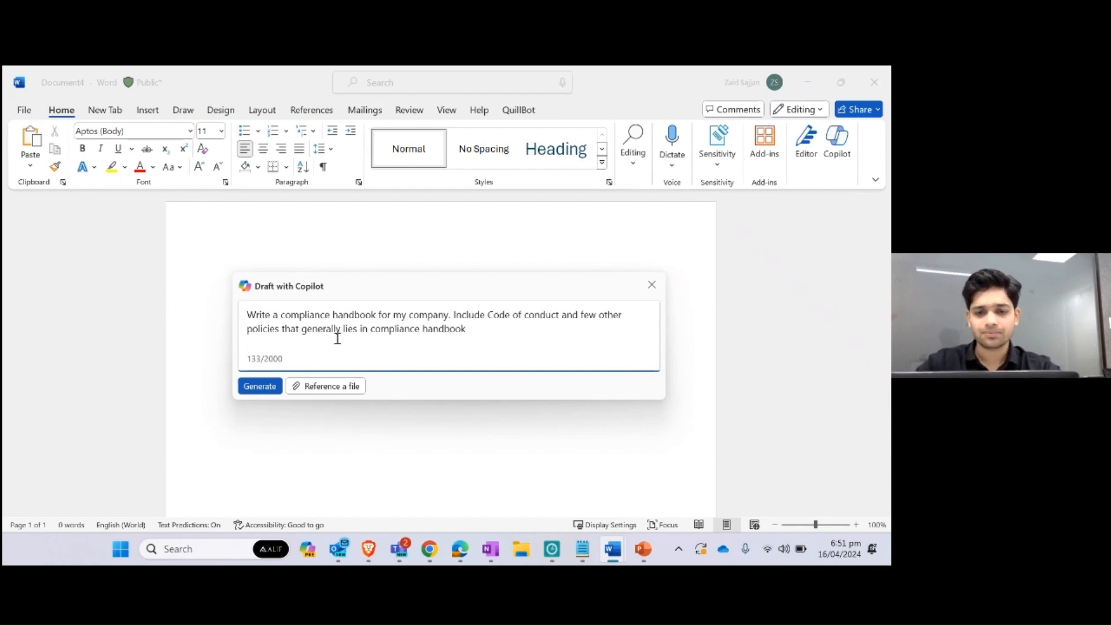
{"action": "left_click", "coordinate": [264, 387]}
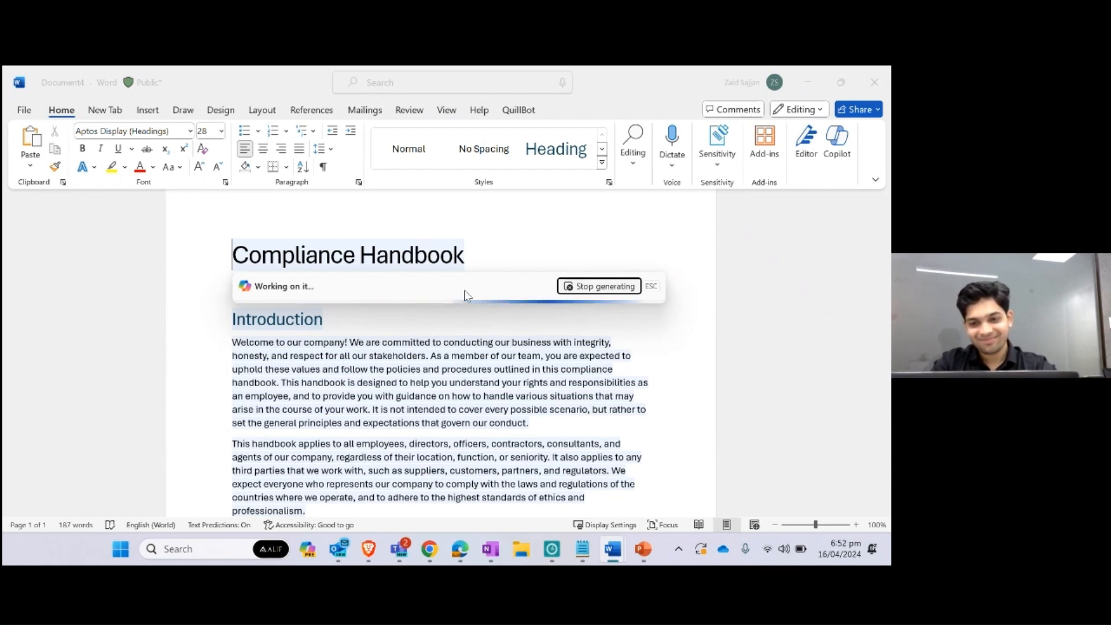
Read through the compliance handbook draft as Copilot writes it, from the Introduction to the Code of Conduct and human rights sections
{"action": "scroll", "coordinate": [441, 440], "scroll_direction": "down", "scroll_amount": 1}
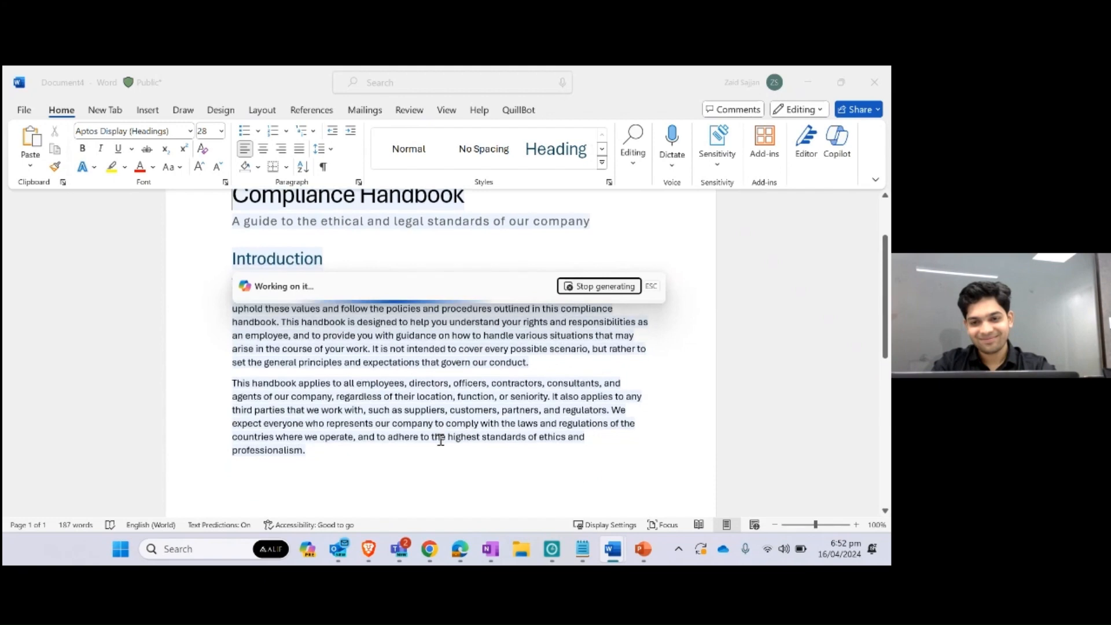
{"action": "scroll", "coordinate": [441, 440], "scroll_direction": "down", "scroll_amount": 1}
{"action": "scroll", "coordinate": [441, 440], "scroll_direction": "up", "scroll_amount": 1}
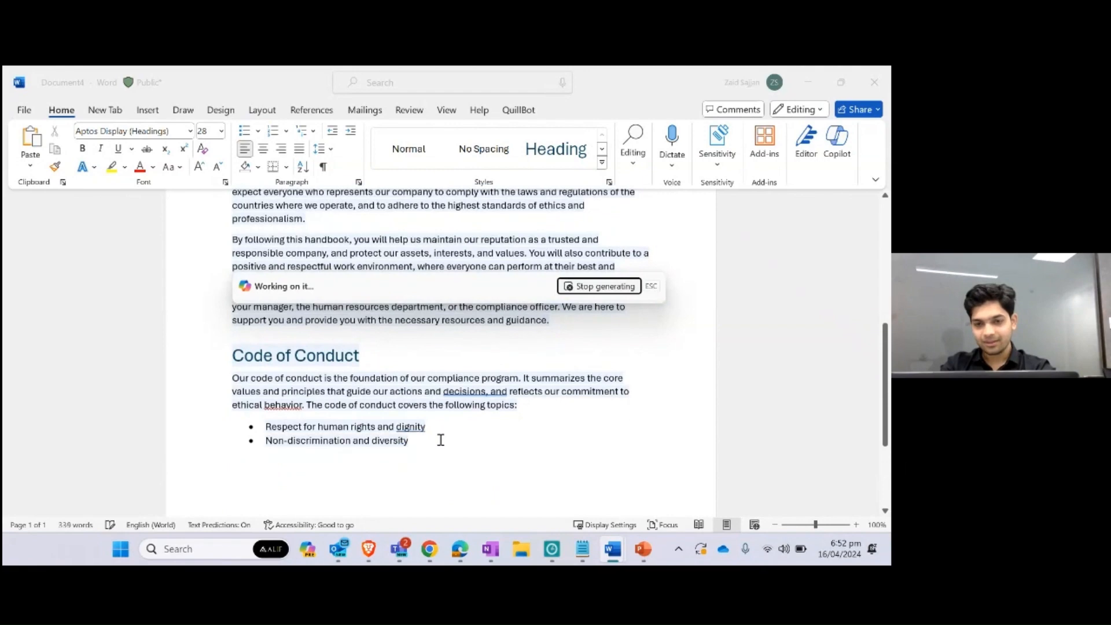
{"action": "scroll", "coordinate": [440, 439], "scroll_direction": "up", "scroll_amount": 5}
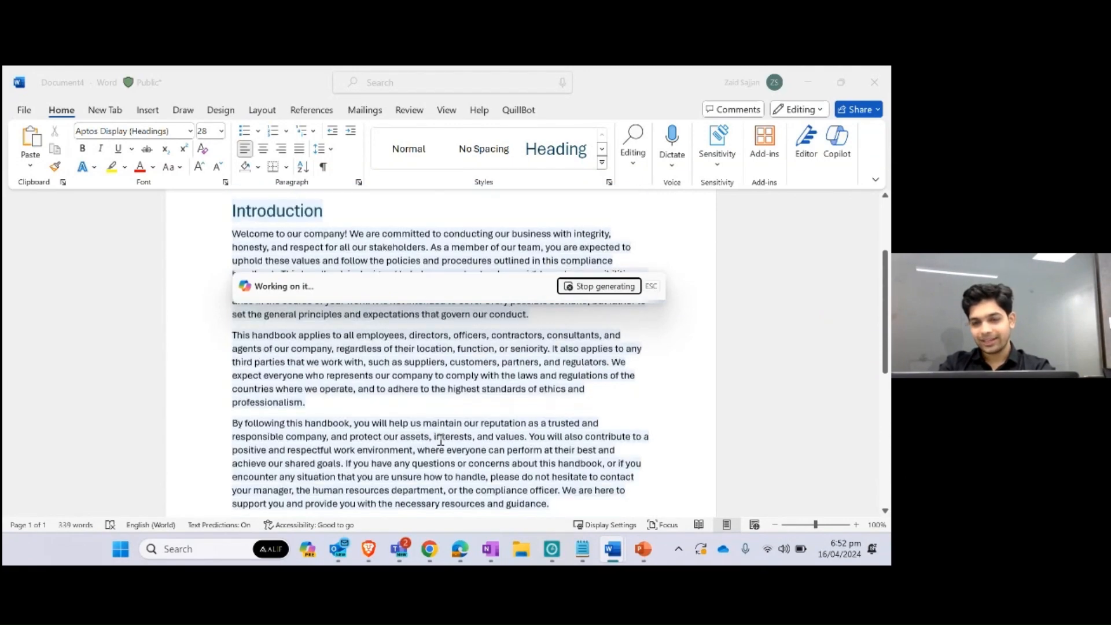
{"action": "scroll", "coordinate": [441, 440], "scroll_direction": "up", "scroll_amount": 2}
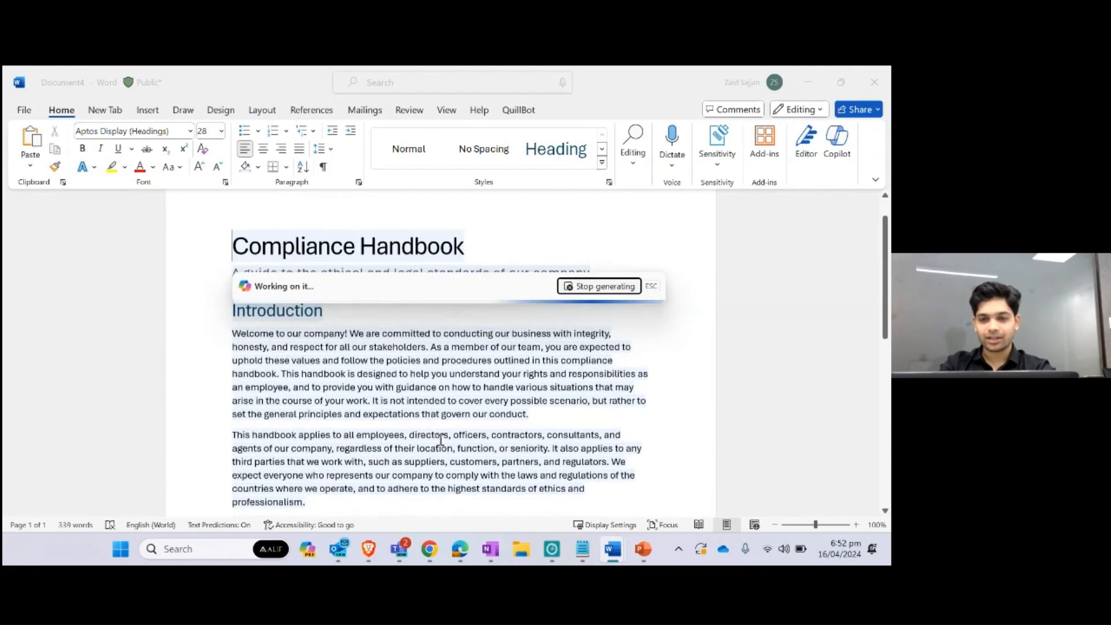
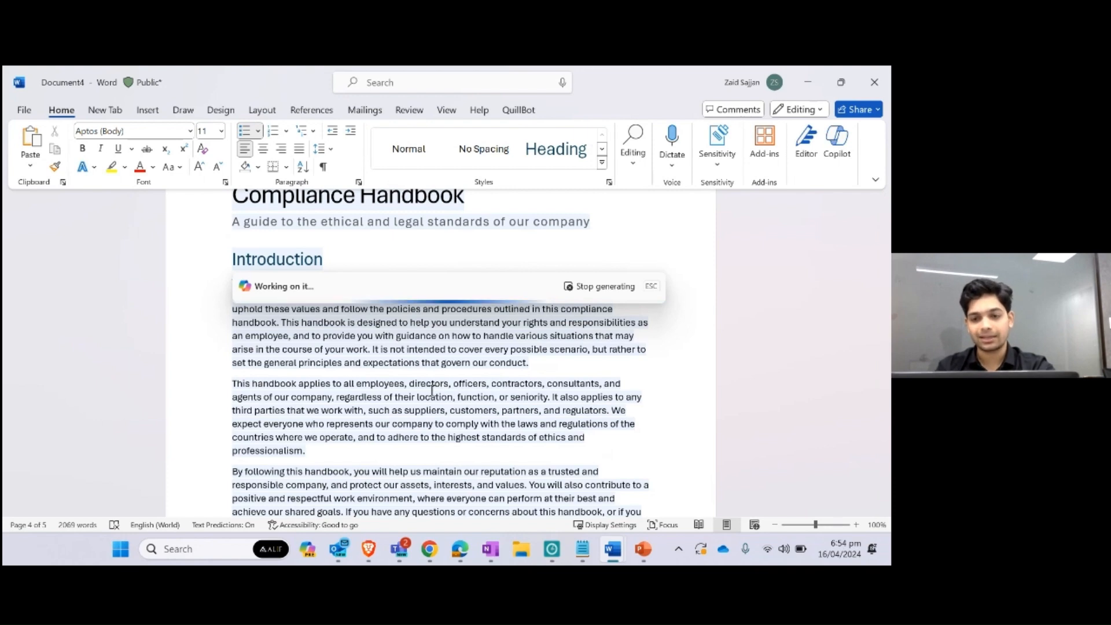
{"action": "scroll", "coordinate": [431, 391], "scroll_direction": "down", "scroll_amount": 1}
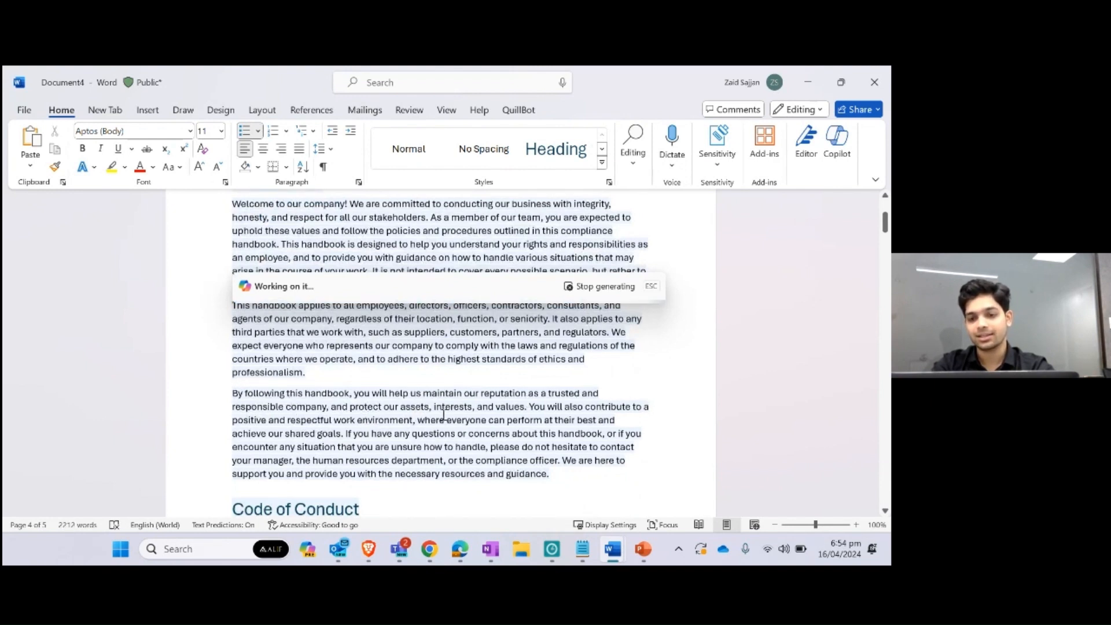
{"action": "scroll", "coordinate": [543, 417], "scroll_direction": "down", "scroll_amount": 2}
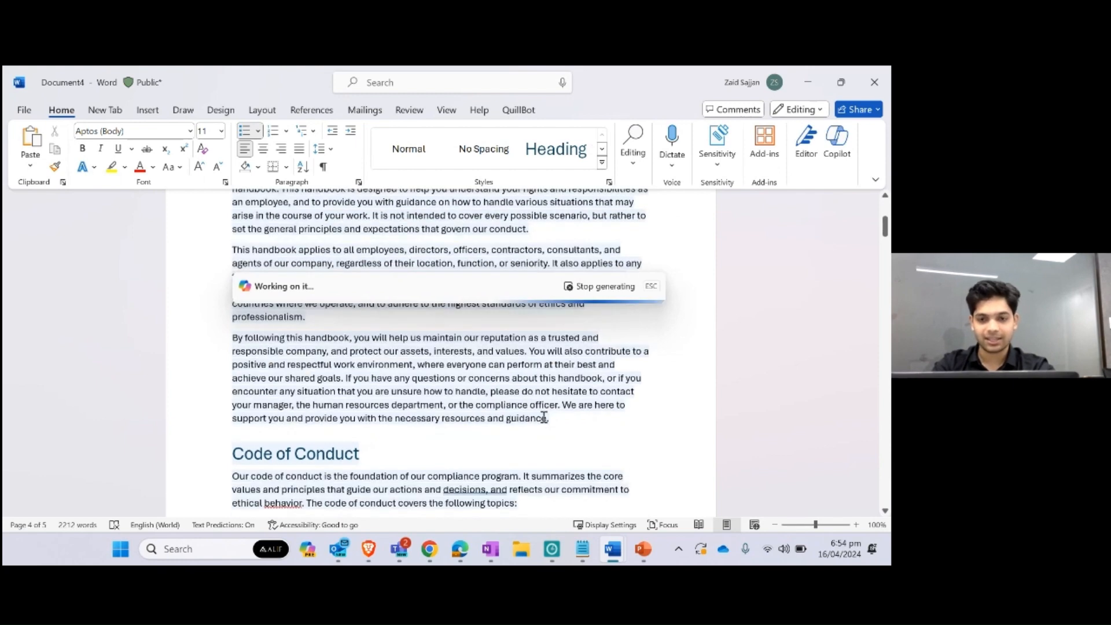
{"action": "scroll", "coordinate": [545, 417], "scroll_direction": "down", "scroll_amount": 3}
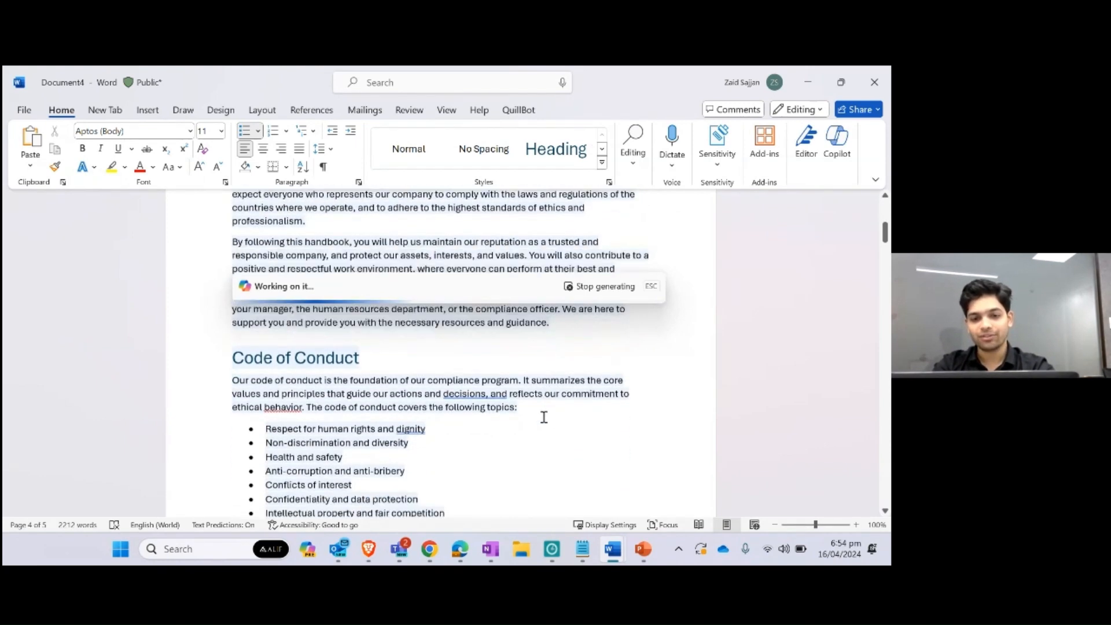
{"action": "scroll", "coordinate": [544, 417], "scroll_direction": "down", "scroll_amount": 3}
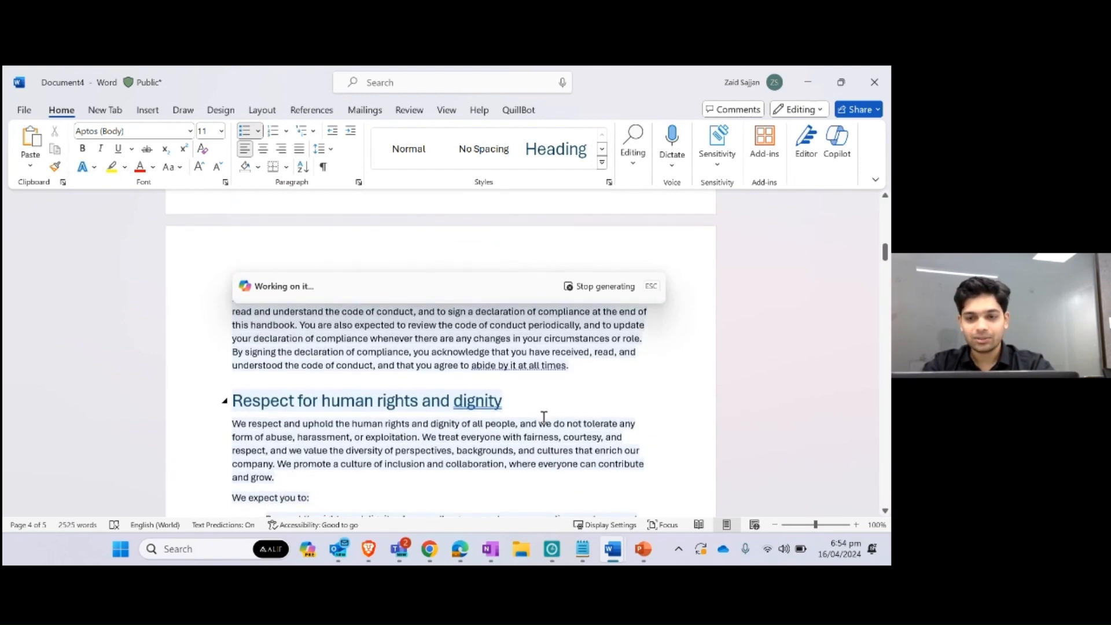
{"action": "scroll", "coordinate": [544, 417], "scroll_direction": "up", "scroll_amount": 2}
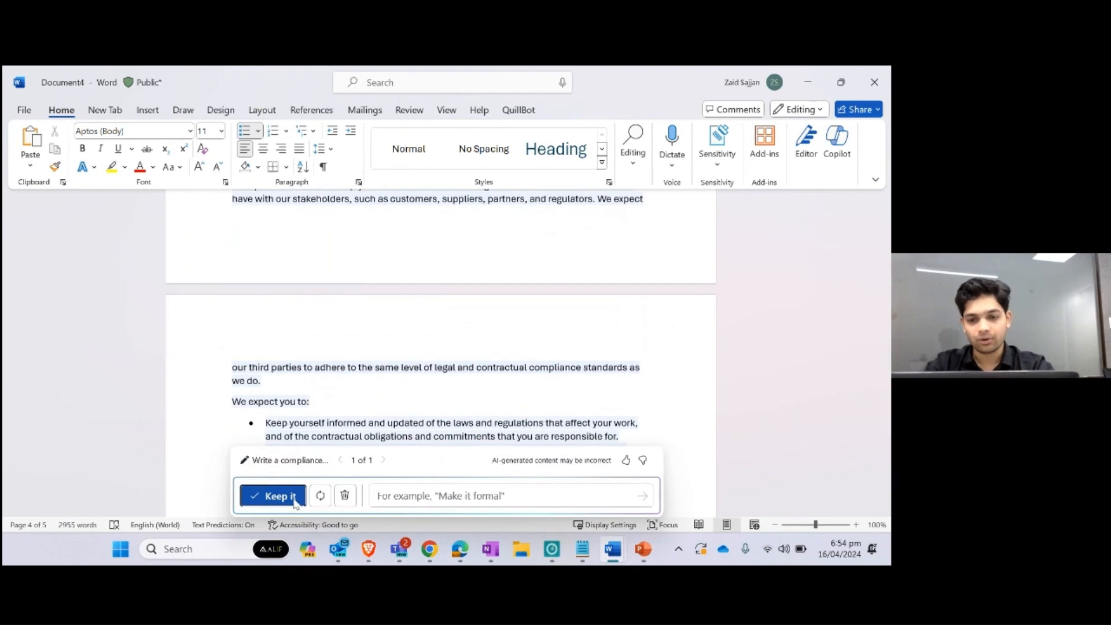
Keep the Copilot-generated compliance handbook draft and look back through its sections toward the Code of Conduct topic list
{"action": "left_click", "coordinate": [273, 496]}
{"action": "scroll", "coordinate": [533, 389], "scroll_direction": "up", "scroll_amount": 15}
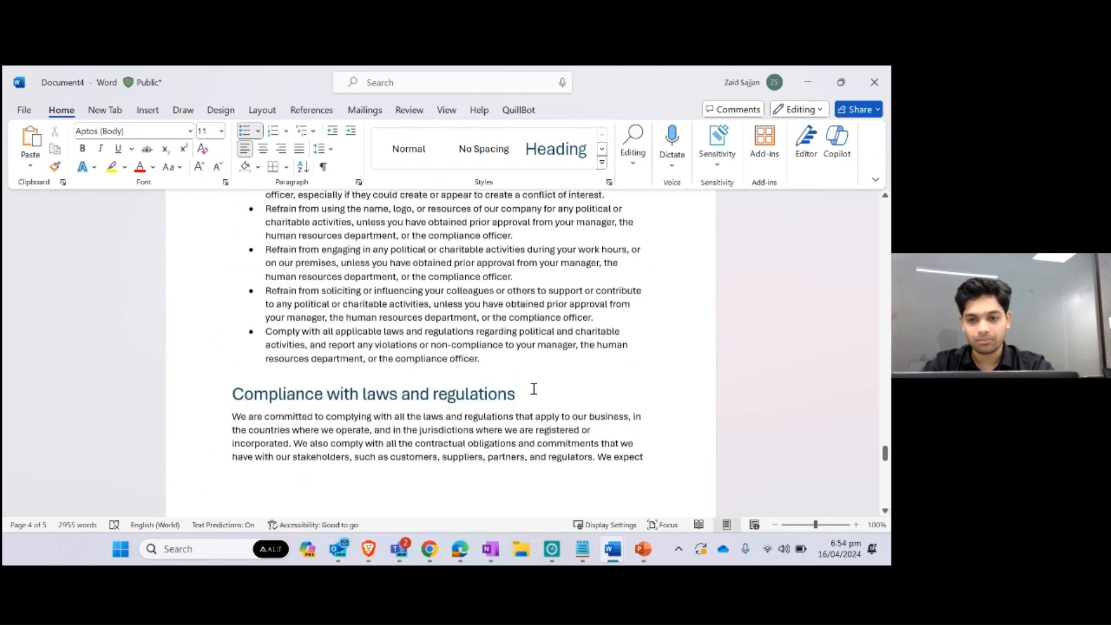
{"action": "scroll", "coordinate": [534, 389], "scroll_direction": "up", "scroll_amount": 15}
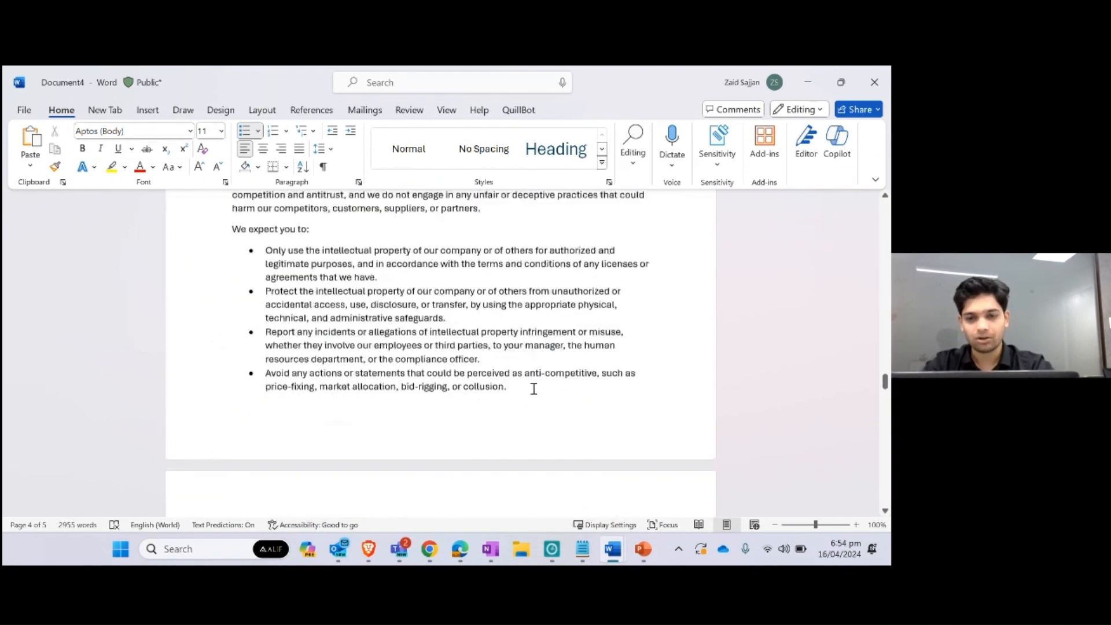
{"action": "scroll", "coordinate": [534, 389], "scroll_direction": "up", "scroll_amount": 15}
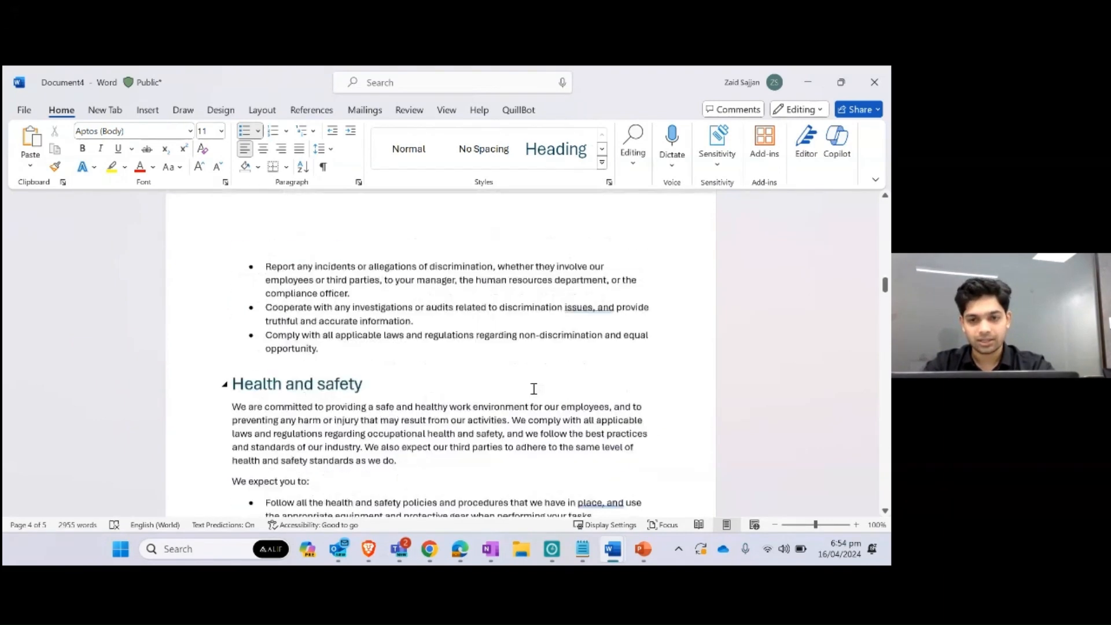
{"action": "scroll", "coordinate": [533, 389], "scroll_direction": "up", "scroll_amount": 5}
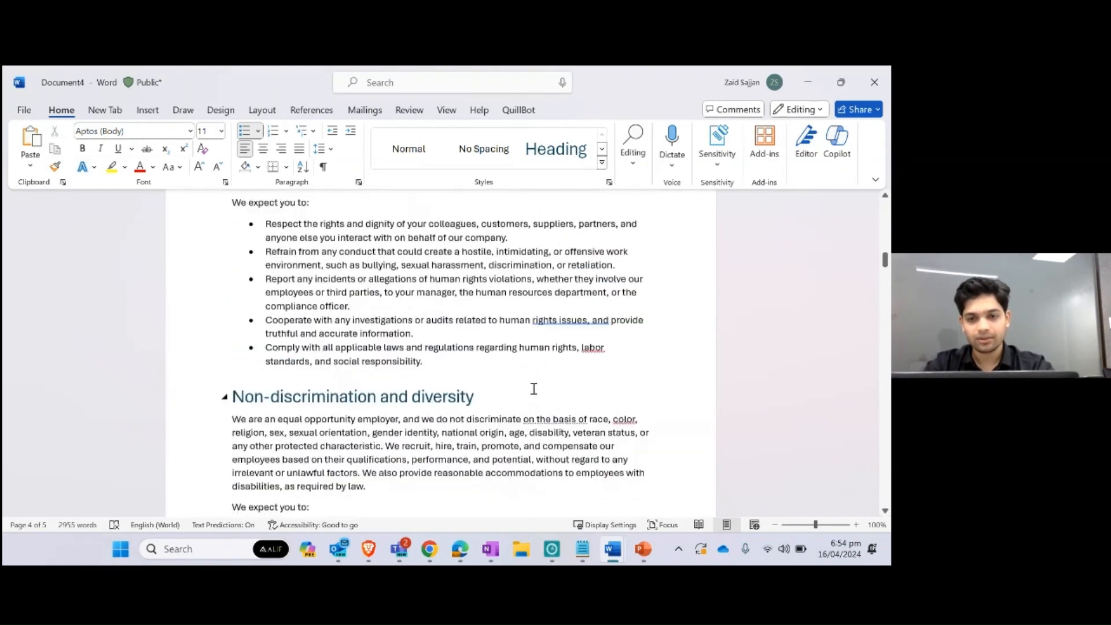
{"action": "scroll", "coordinate": [533, 389], "scroll_direction": "up", "scroll_amount": 5}
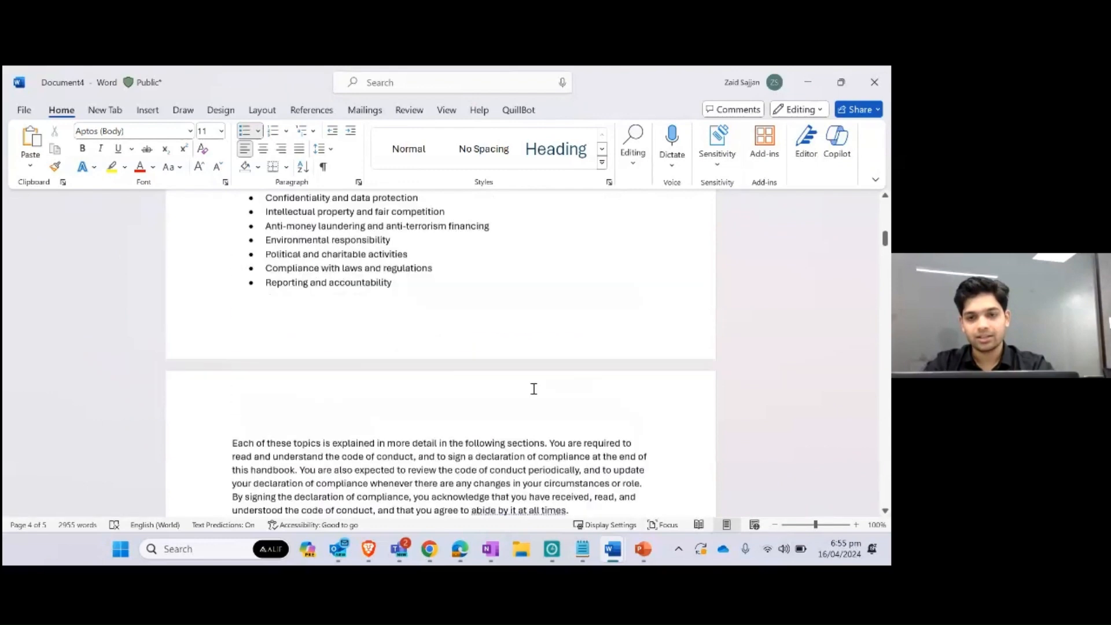
Review the handbook's Code of Conduct topic list and its section on respect for human rights and dignity
{"action": "scroll", "coordinate": [533, 389], "scroll_direction": "down", "scroll_amount": 2}
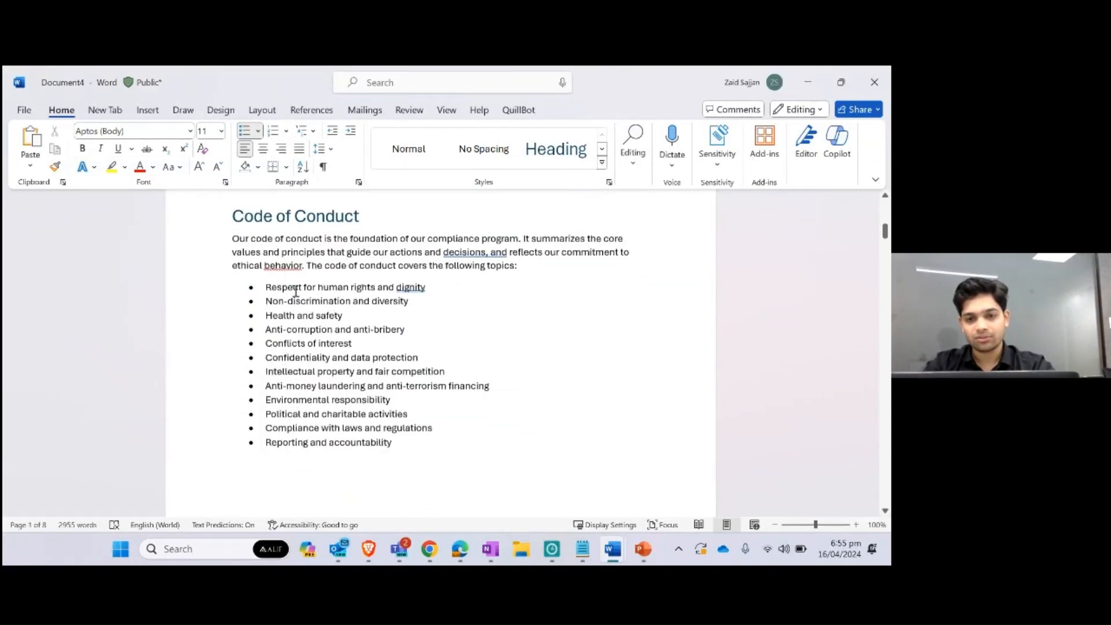
{"action": "scroll", "coordinate": [475, 480], "scroll_direction": "down", "scroll_amount": 3}
{"action": "scroll", "coordinate": [476, 480], "scroll_direction": "down", "scroll_amount": 5}
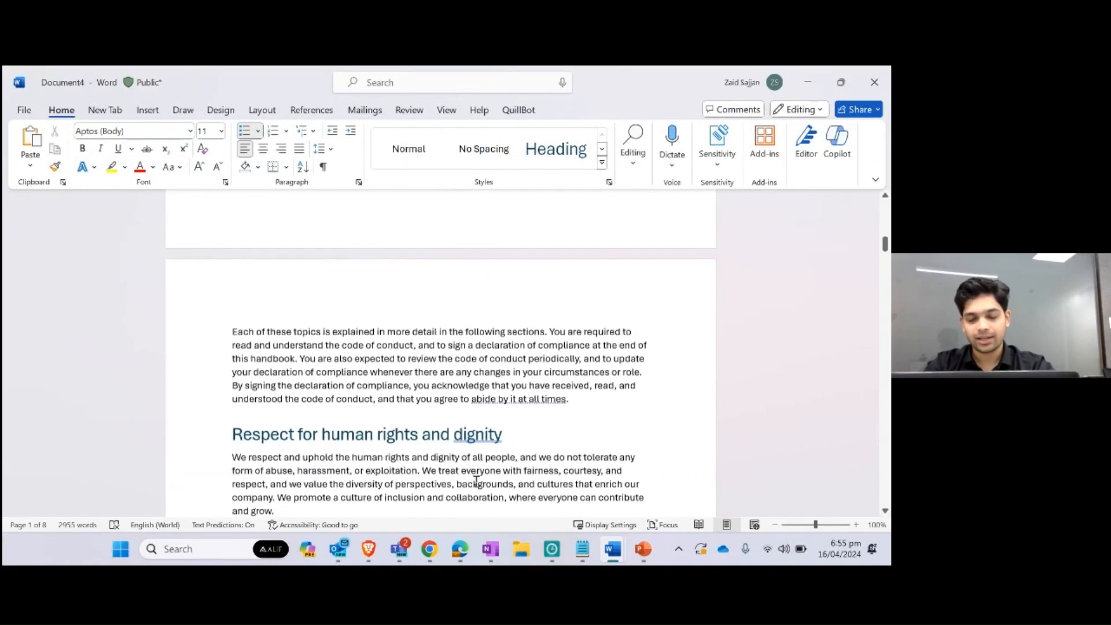
{"action": "scroll", "coordinate": [476, 481], "scroll_direction": "down", "scroll_amount": 1}
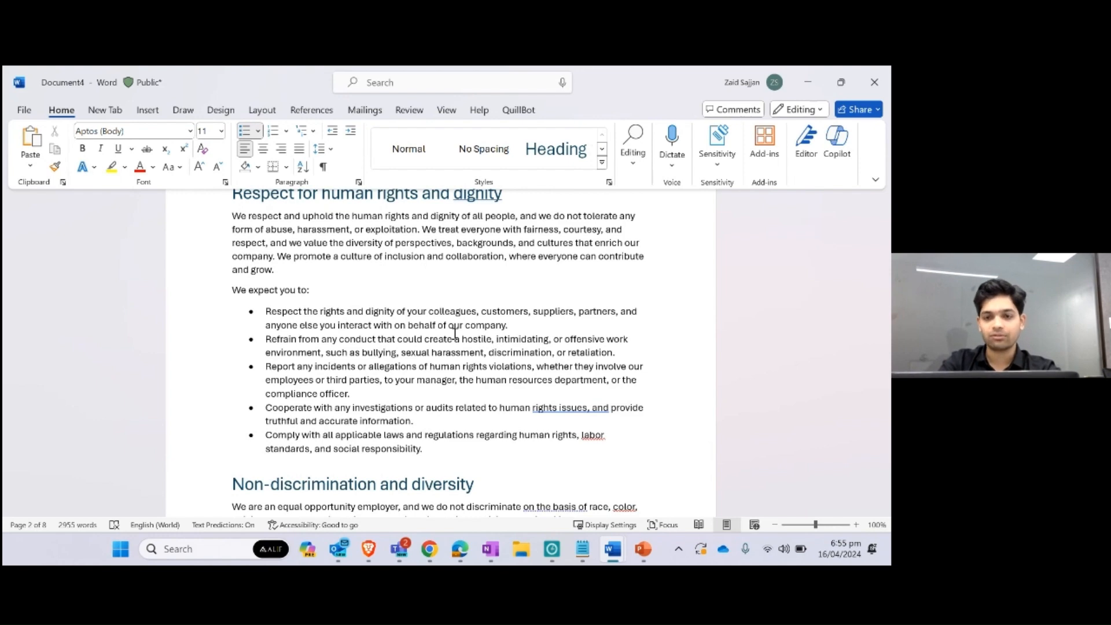
{"action": "scroll", "coordinate": [455, 334], "scroll_direction": "down", "scroll_amount": 1}
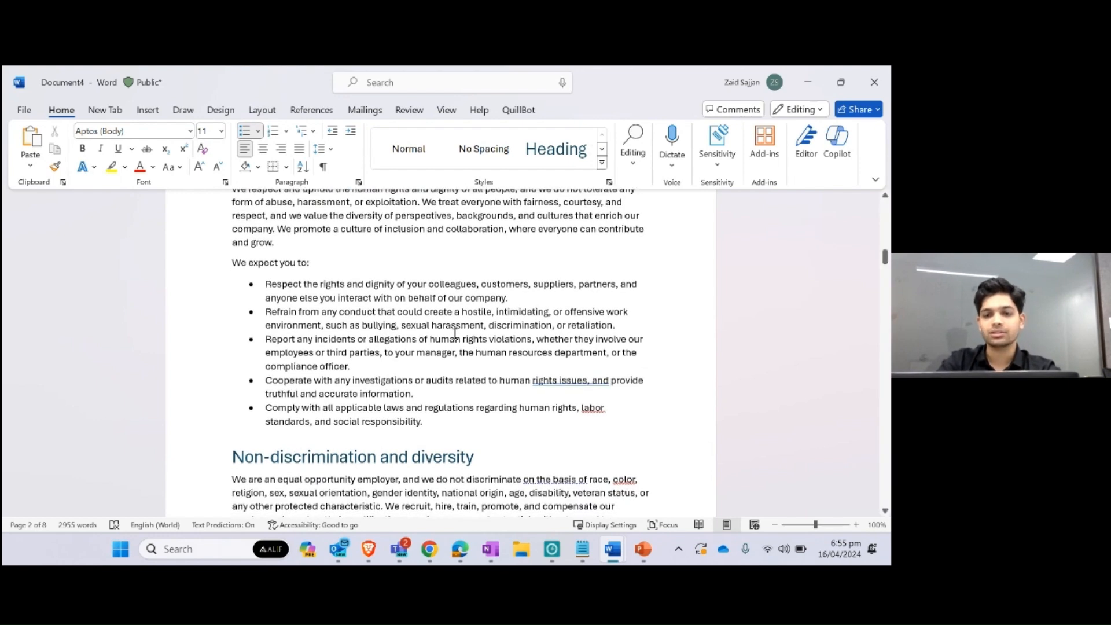
{"action": "scroll", "coordinate": [455, 334], "scroll_direction": "up", "scroll_amount": 1}
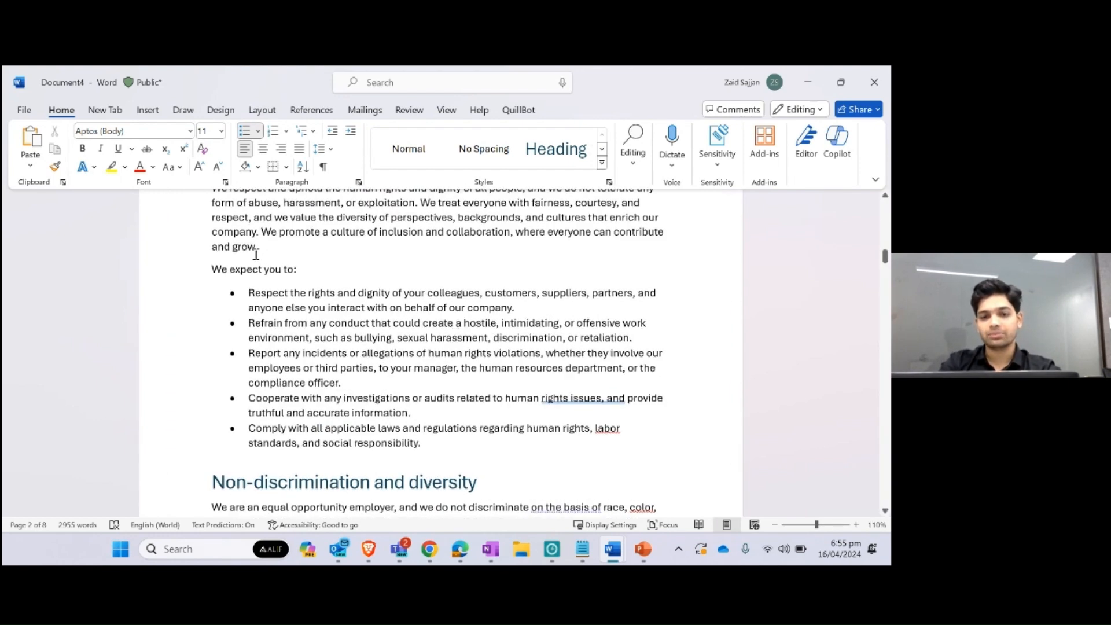
{"action": "scroll", "coordinate": [258, 259], "scroll_direction": "up", "scroll_amount": 1}
{"action": "scroll", "coordinate": [258, 259], "scroll_direction": "up", "scroll_amount": 1}
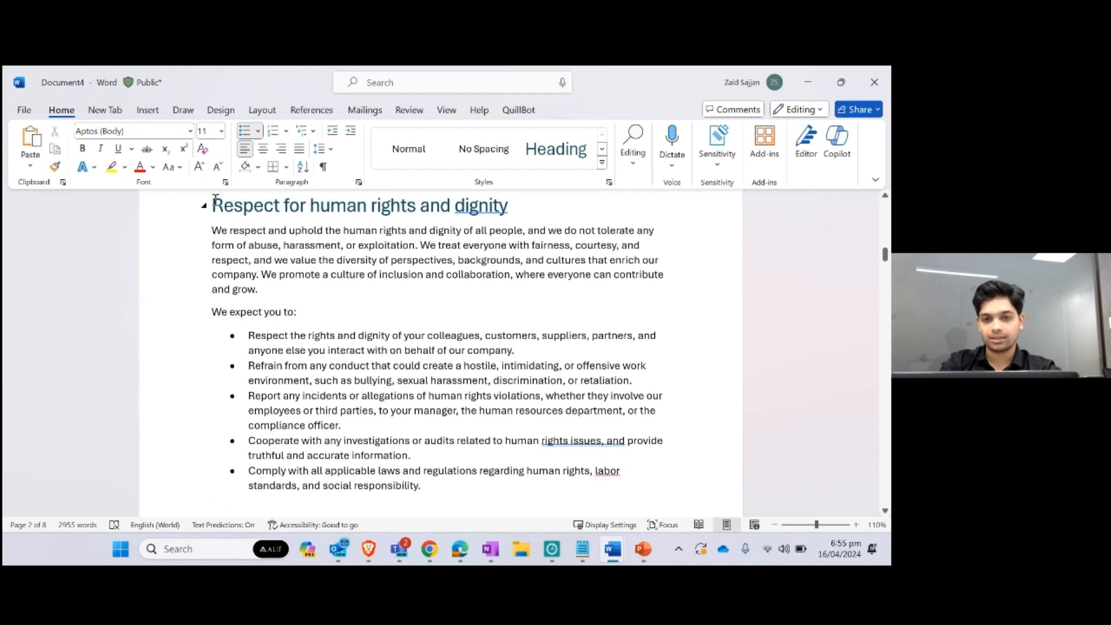
{"action": "scroll", "coordinate": [315, 308], "scroll_direction": "up", "scroll_amount": 10}
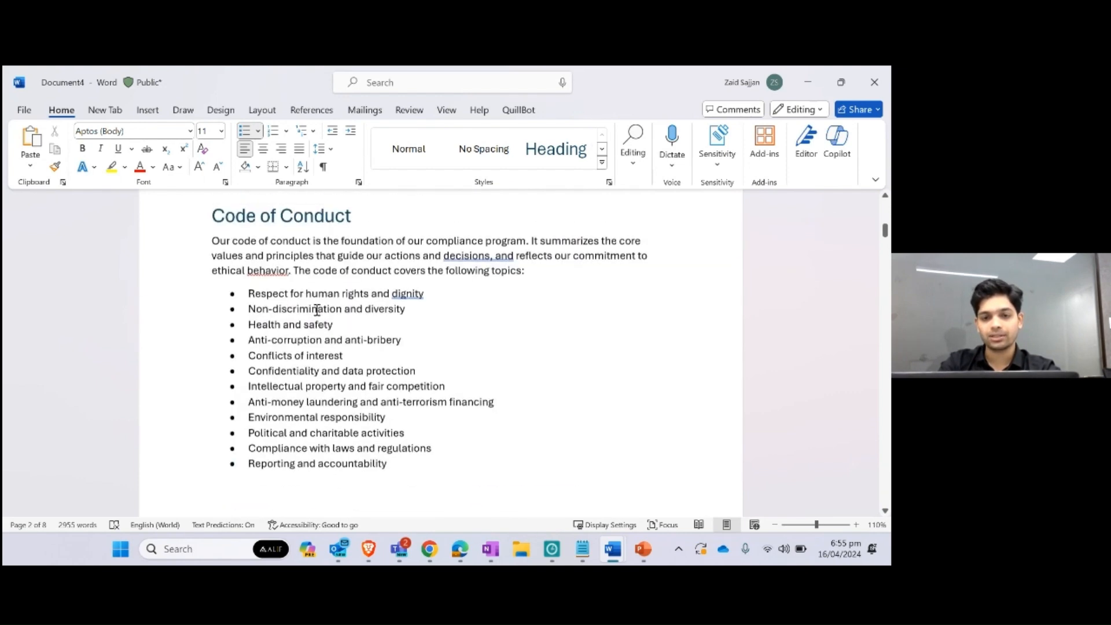
Read through the handbook's policy sections from the Code of Conduct topics to Anti-corruption and anti-bribery
{"action": "scroll", "coordinate": [317, 310], "scroll_direction": "down", "scroll_amount": 2}
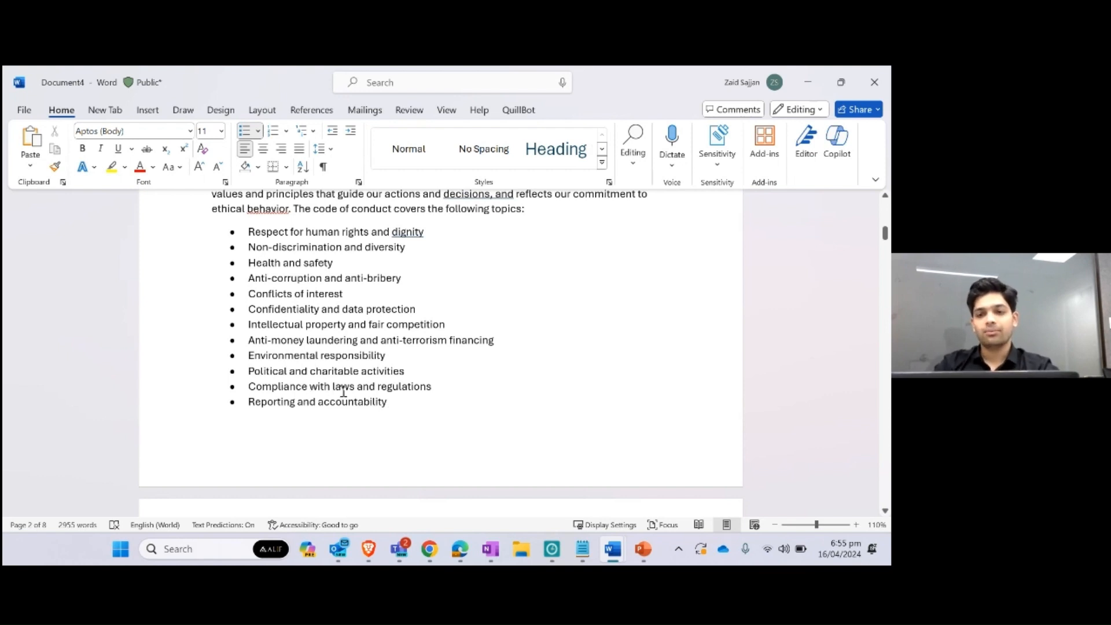
{"action": "scroll", "coordinate": [343, 392], "scroll_direction": "down", "scroll_amount": 8}
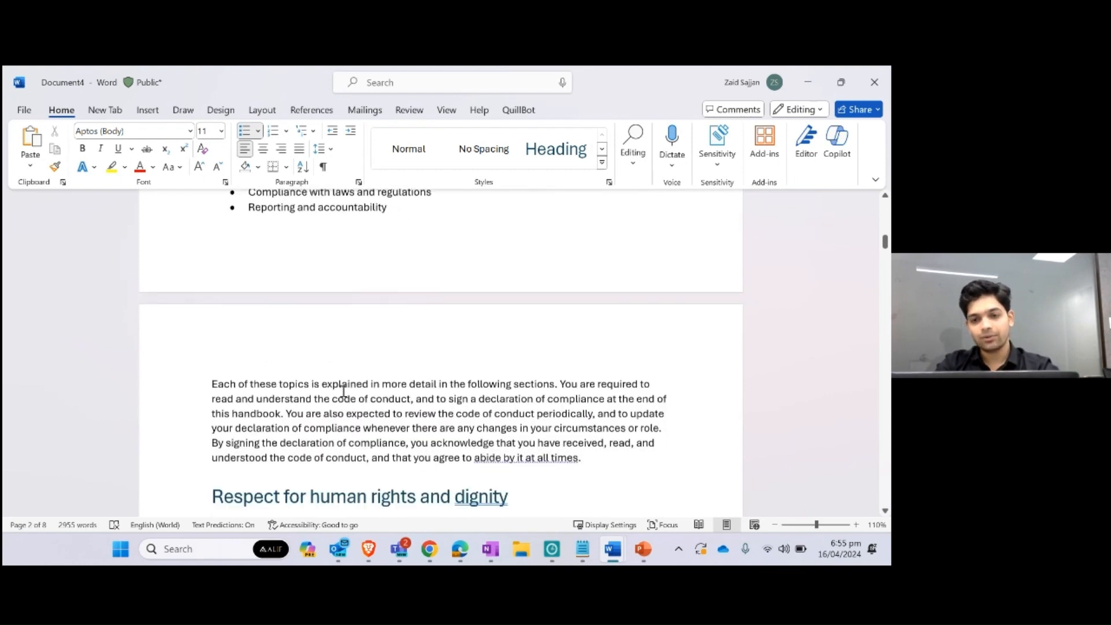
{"action": "scroll", "coordinate": [344, 392], "scroll_direction": "down", "scroll_amount": 9}
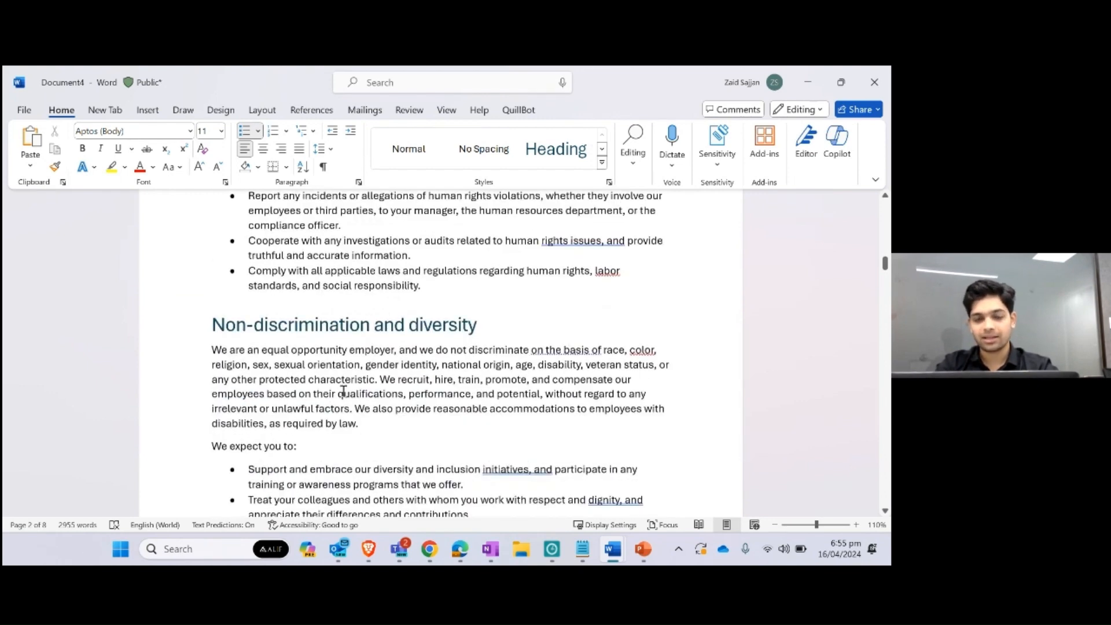
{"action": "scroll", "coordinate": [344, 392], "scroll_direction": "down", "scroll_amount": 8}
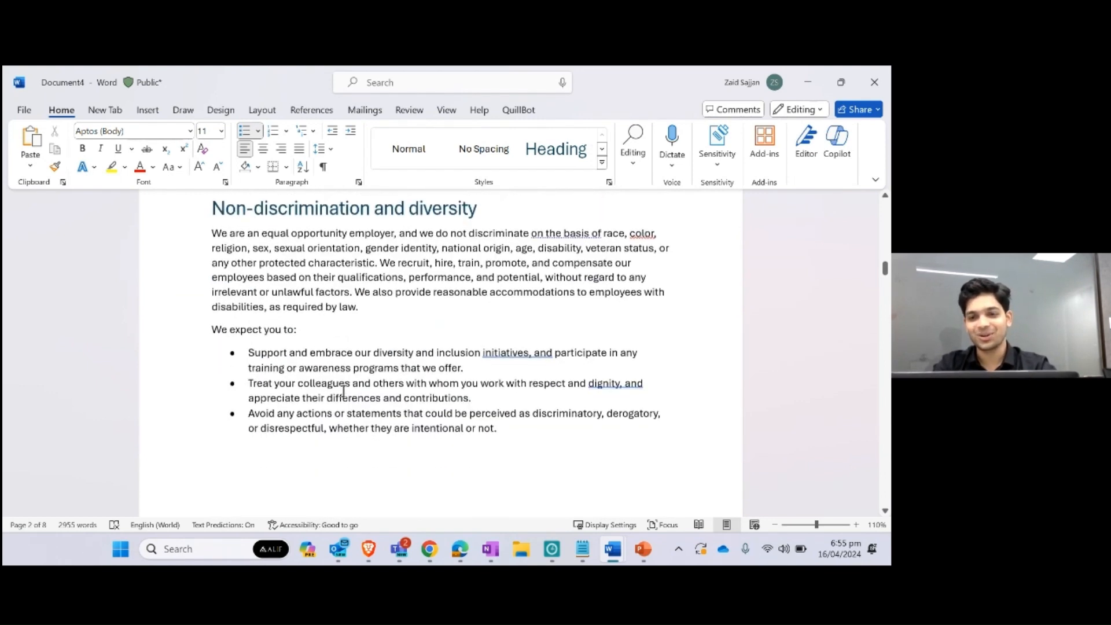
{"action": "scroll", "coordinate": [343, 392], "scroll_direction": "down", "scroll_amount": 11}
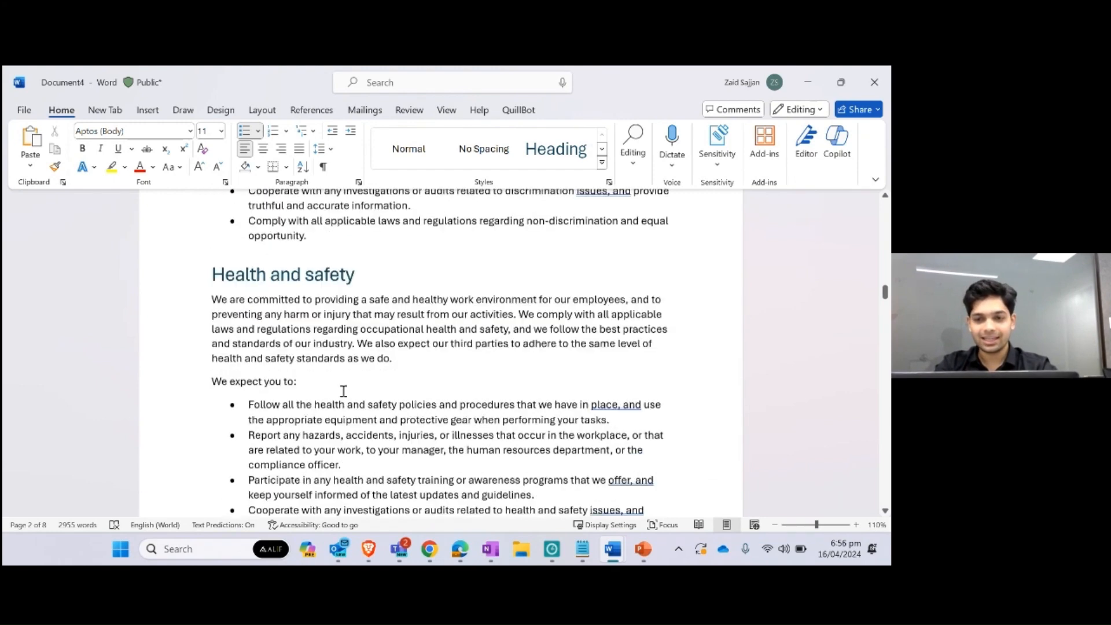
{"action": "scroll", "coordinate": [343, 392], "scroll_direction": "down", "scroll_amount": 7}
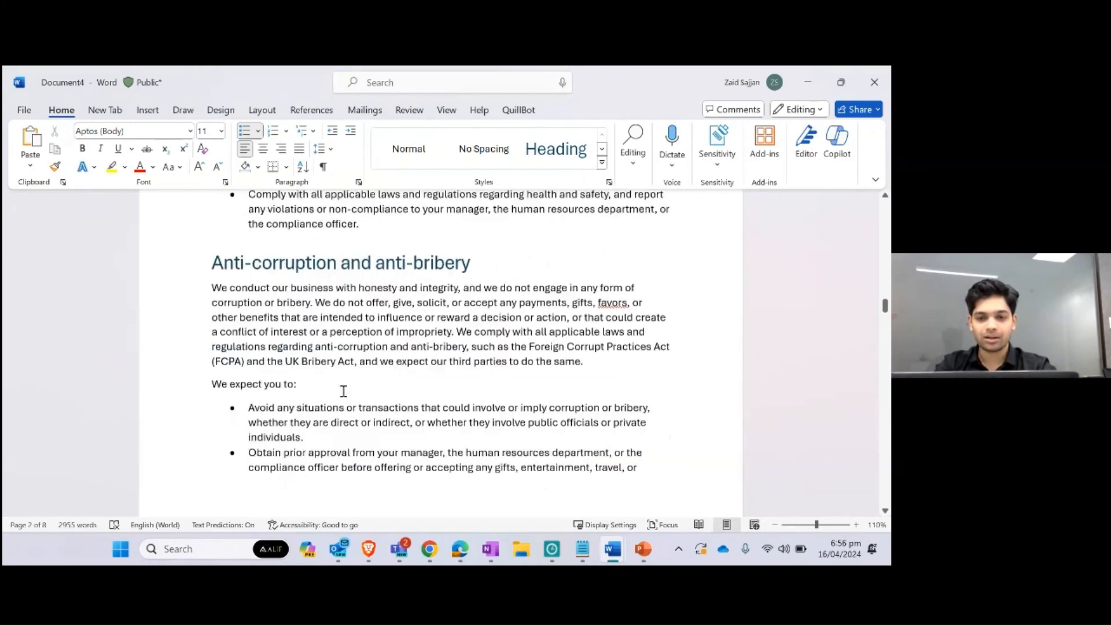
{"action": "scroll", "coordinate": [344, 392], "scroll_direction": "down", "scroll_amount": 10}
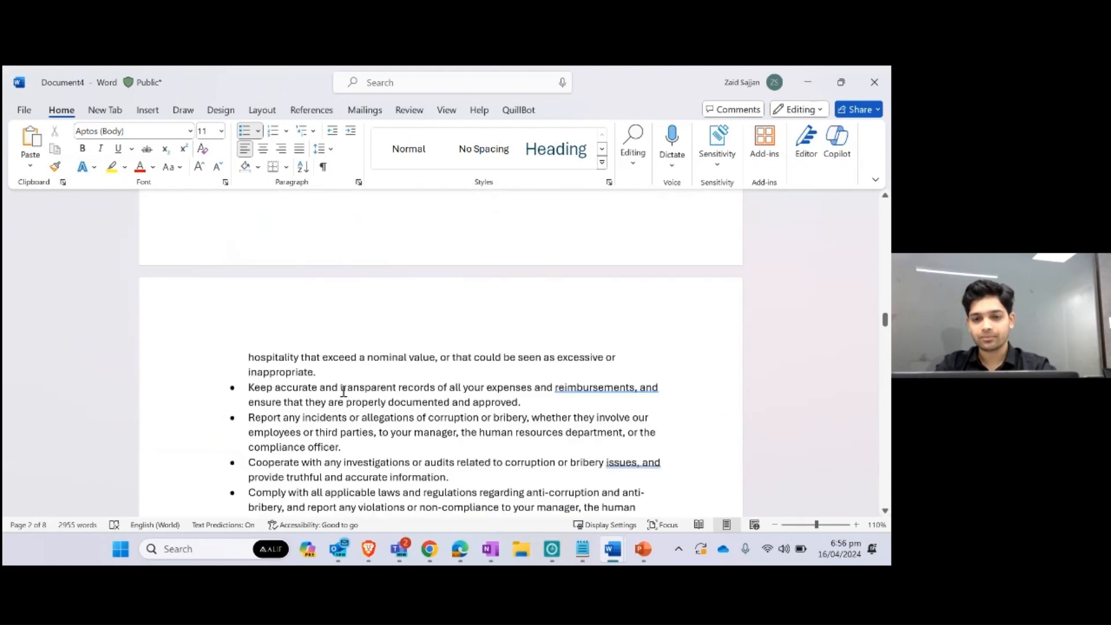
{"action": "scroll", "coordinate": [343, 392], "scroll_direction": "down", "scroll_amount": 1}
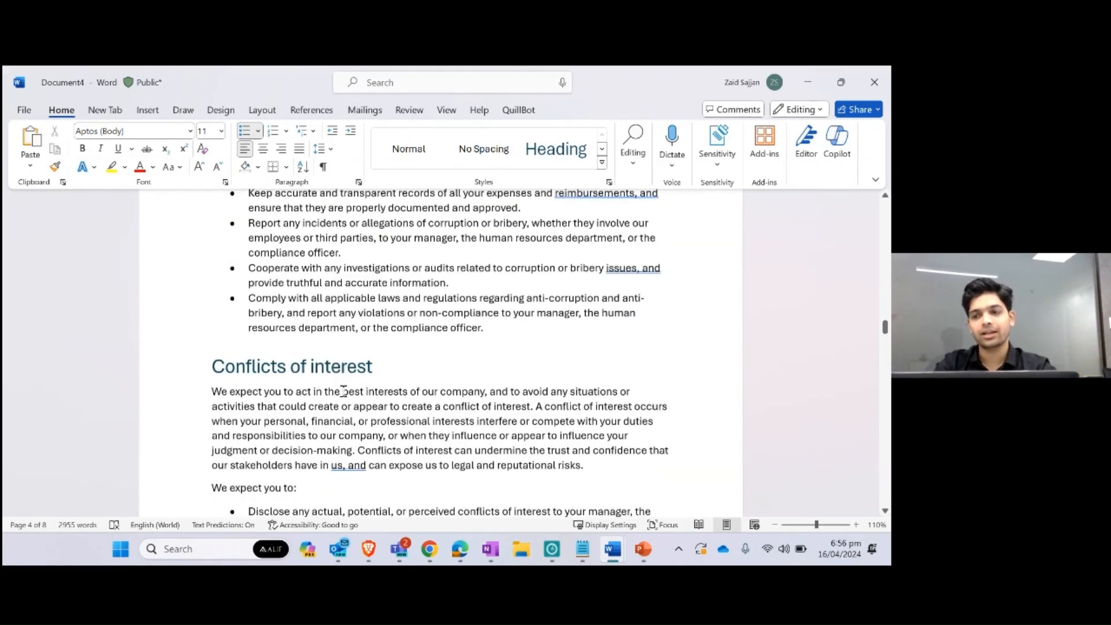
Read through the handbook sections from Conflicts of interest to Anti-money laundering and anti-terrorism financing
{"action": "scroll", "coordinate": [343, 392], "scroll_direction": "down", "scroll_amount": 6}
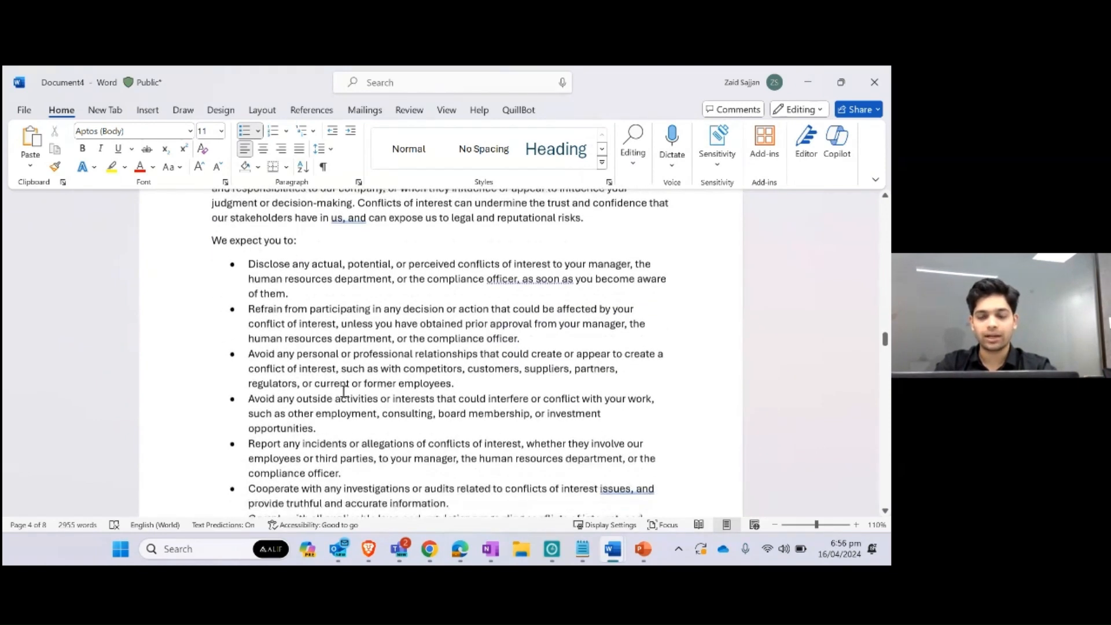
{"action": "scroll", "coordinate": [343, 392], "scroll_direction": "down", "scroll_amount": 10}
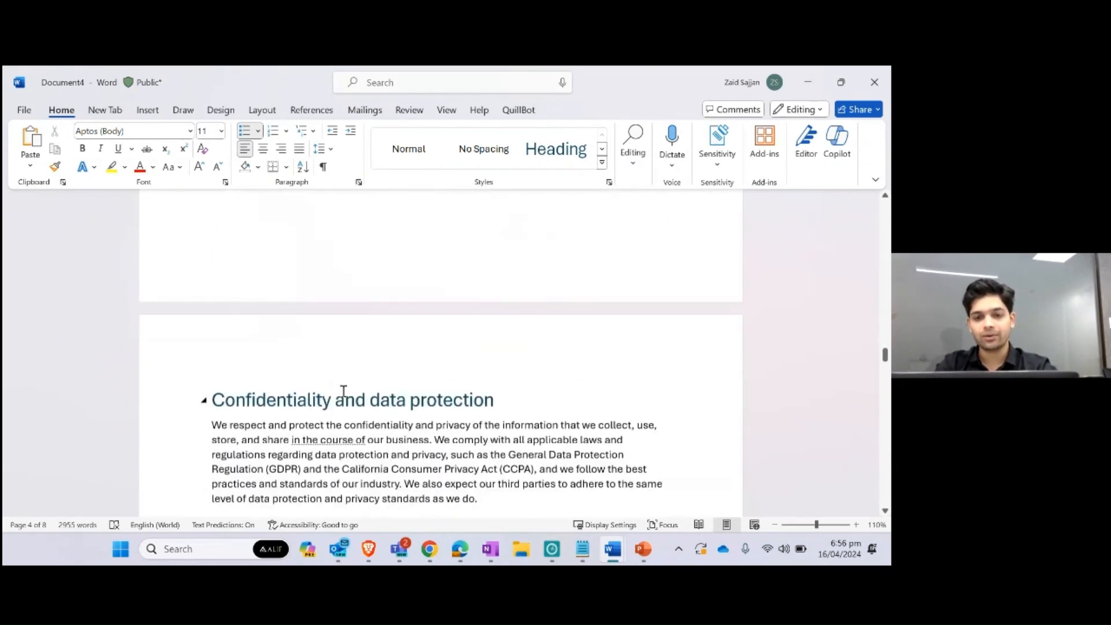
{"action": "scroll", "coordinate": [344, 392], "scroll_direction": "down", "scroll_amount": 4}
{"action": "scroll", "coordinate": [343, 392], "scroll_direction": "down", "scroll_amount": 1}
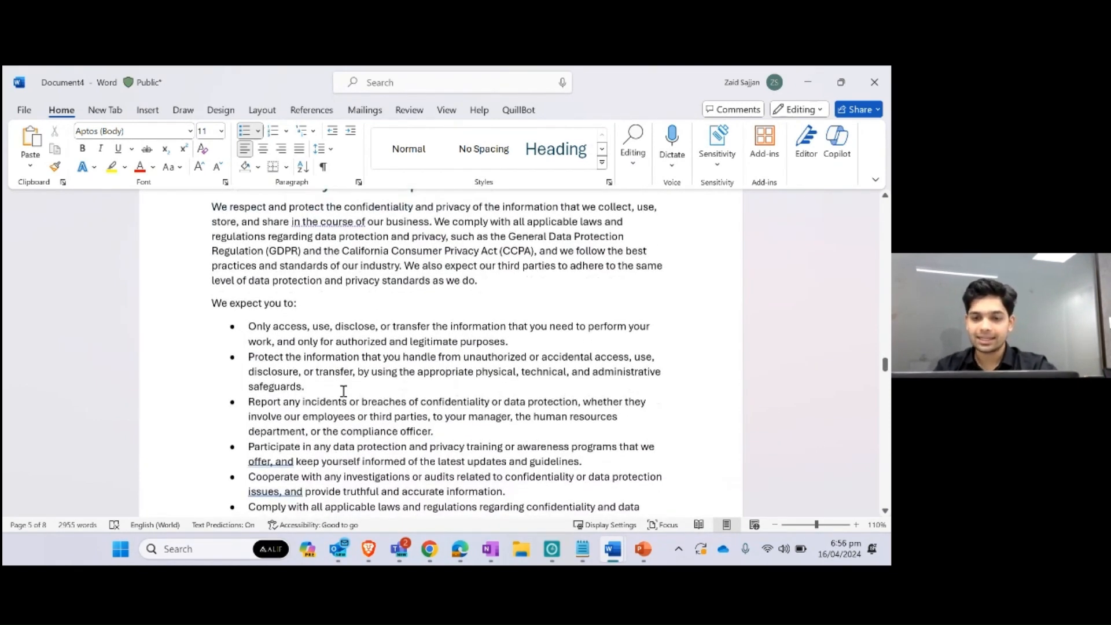
{"action": "scroll", "coordinate": [343, 391], "scroll_direction": "down", "scroll_amount": 6}
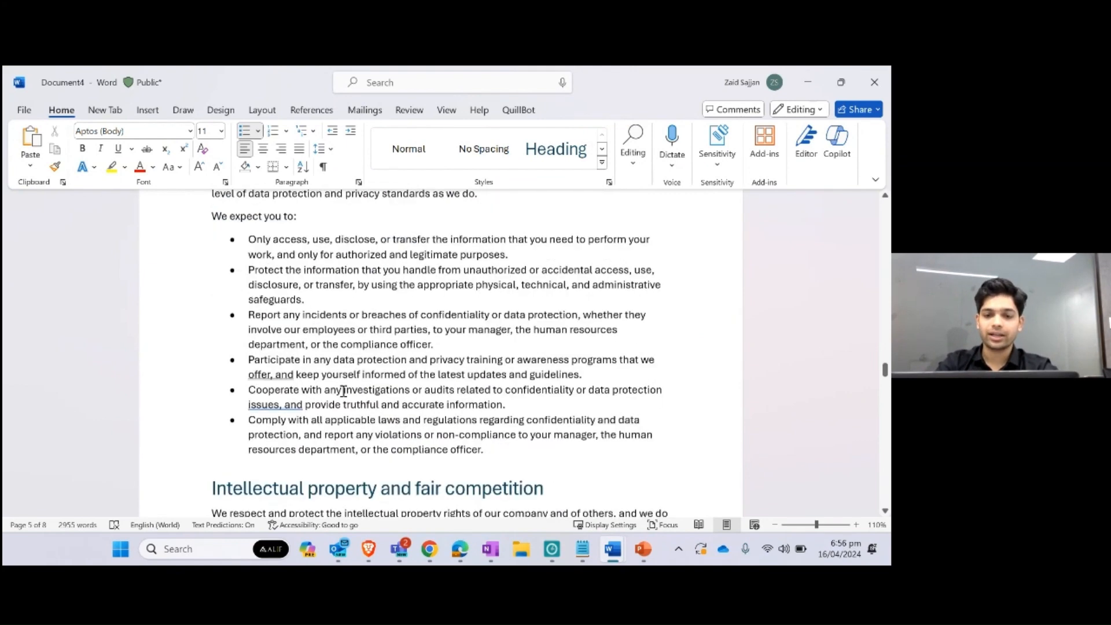
{"action": "scroll", "coordinate": [344, 392], "scroll_direction": "down", "scroll_amount": 1}
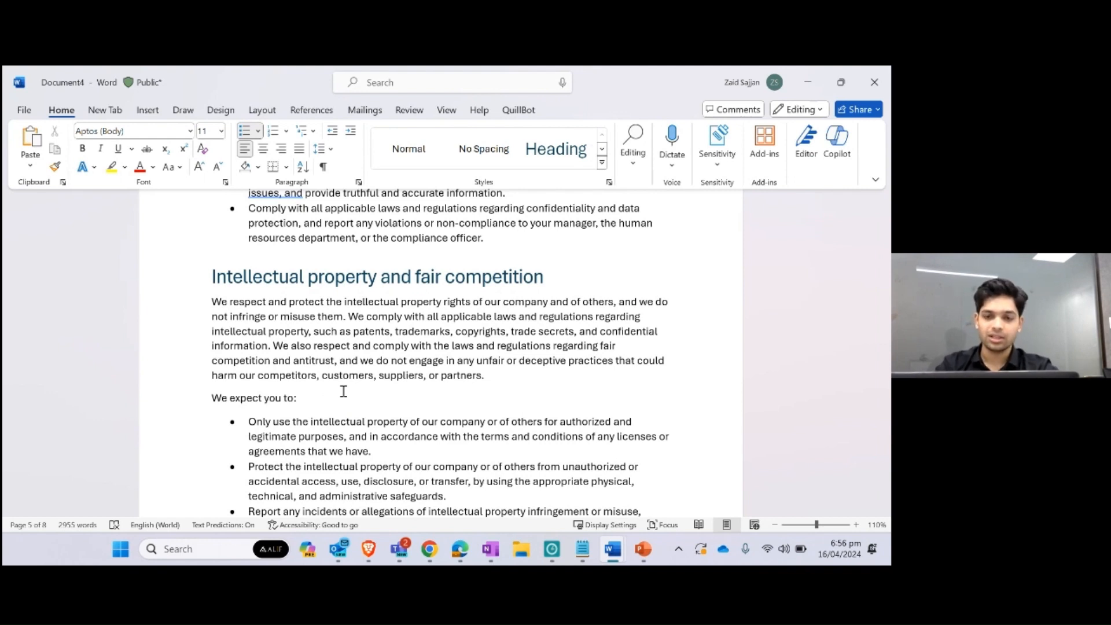
{"action": "scroll", "coordinate": [344, 392], "scroll_direction": "down", "scroll_amount": 5}
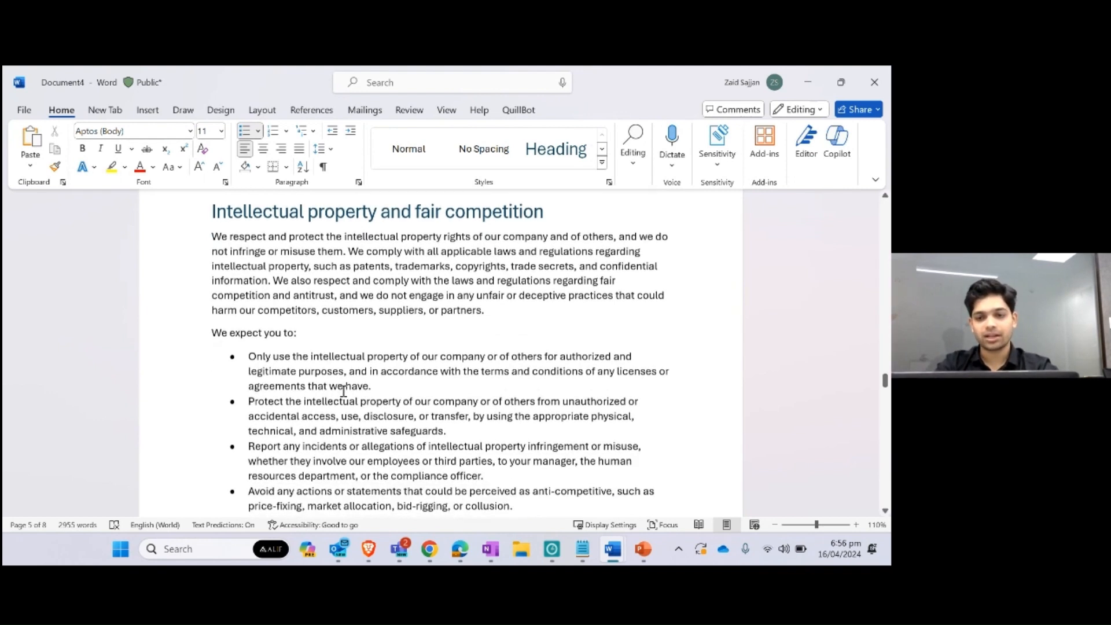
{"action": "scroll", "coordinate": [343, 392], "scroll_direction": "down", "scroll_amount": 6}
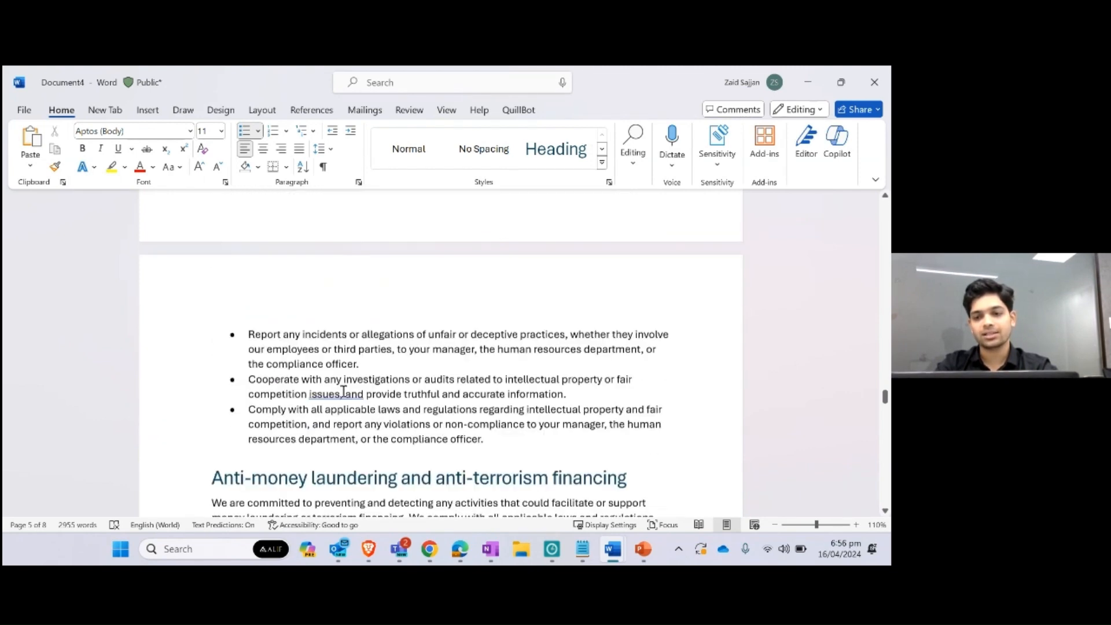
{"action": "scroll", "coordinate": [343, 391], "scroll_direction": "down", "scroll_amount": 1}
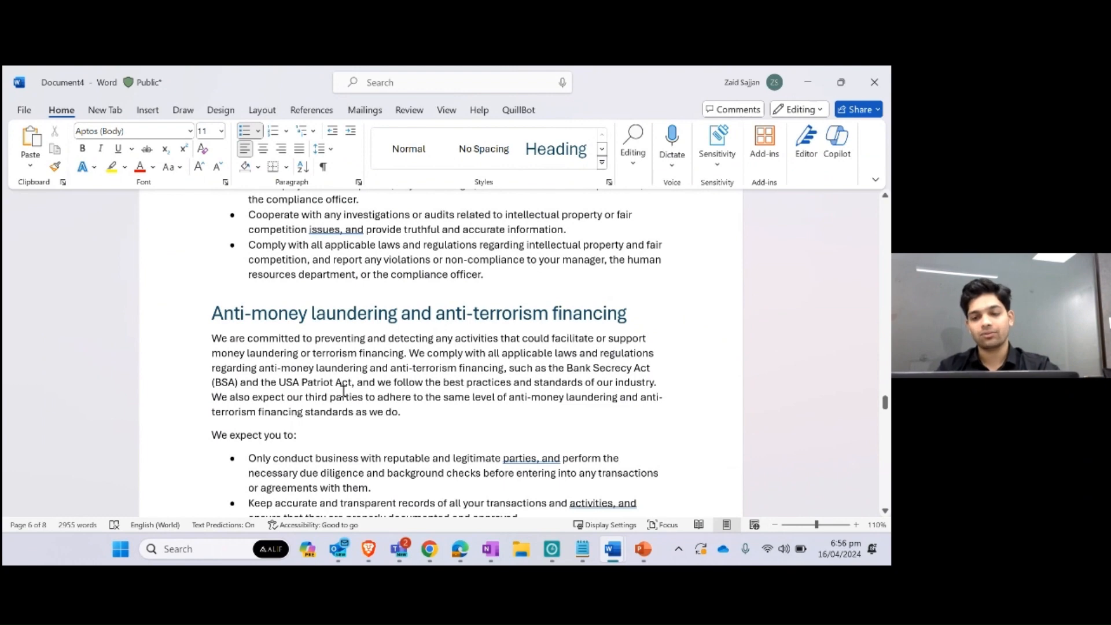
{"action": "scroll", "coordinate": [343, 391], "scroll_direction": "down", "scroll_amount": 3}
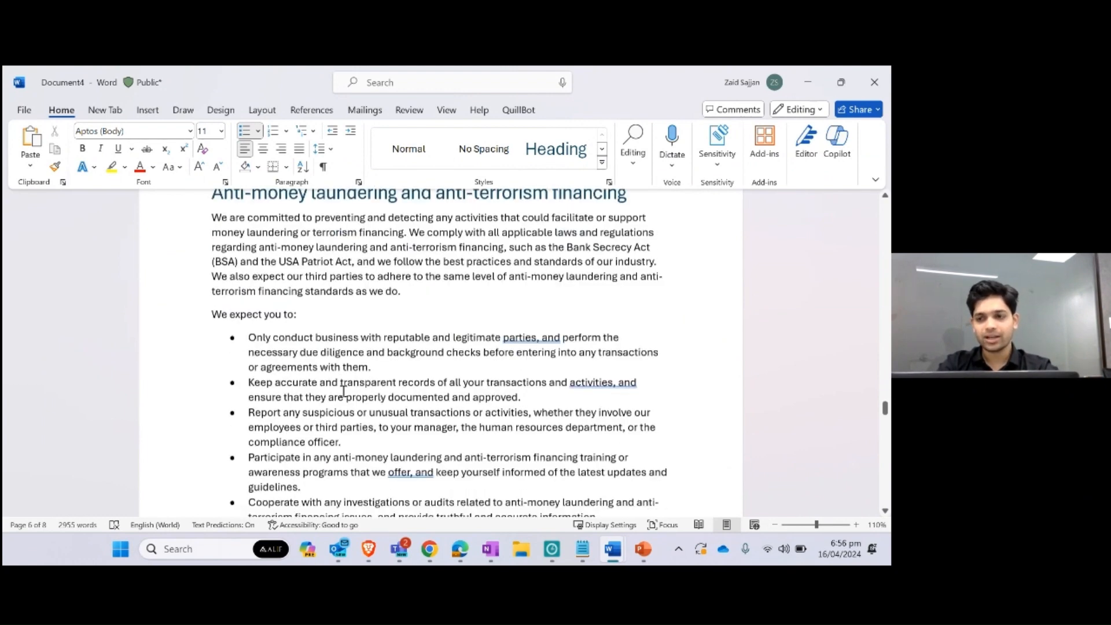
Return to the start of the Compliance Handbook and review its title, Introduction and document length
{"action": "scroll", "coordinate": [343, 392], "scroll_direction": "up", "scroll_amount": 20}
{"action": "scroll", "coordinate": [343, 391], "scroll_direction": "up", "scroll_amount": 18}
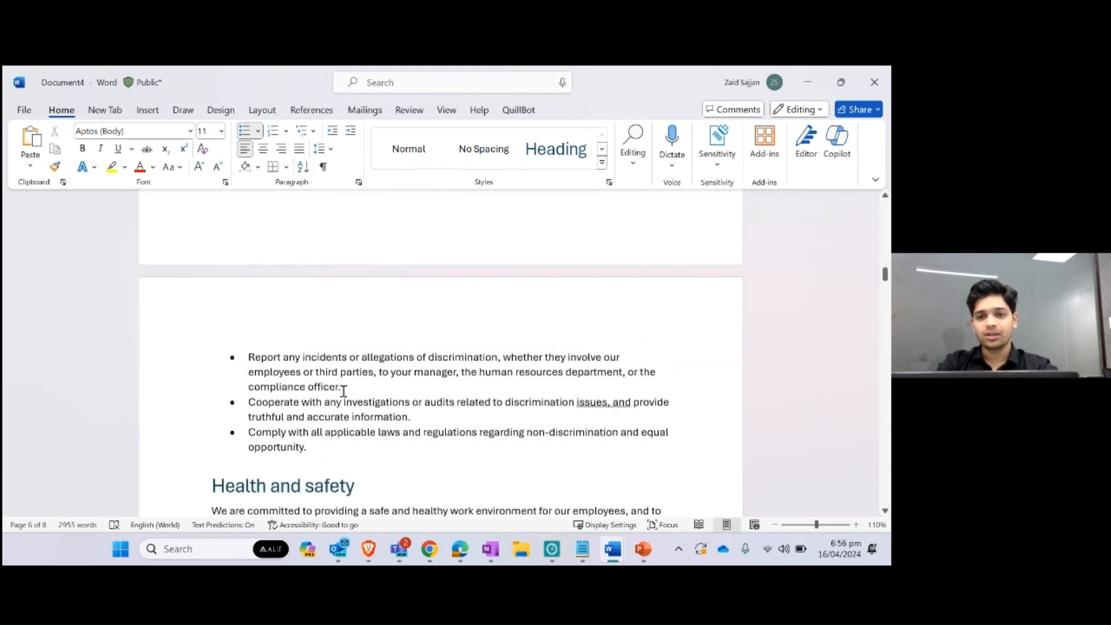
{"action": "scroll", "coordinate": [344, 391], "scroll_direction": "up", "scroll_amount": 20}
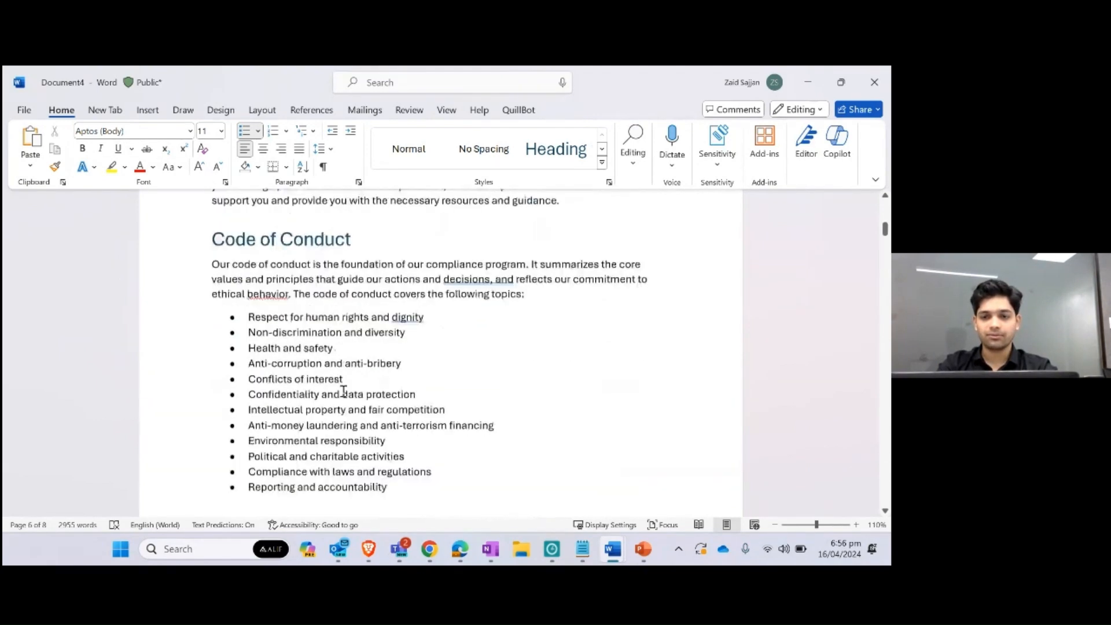
{"action": "scroll", "coordinate": [343, 392], "scroll_direction": "up", "scroll_amount": 3}
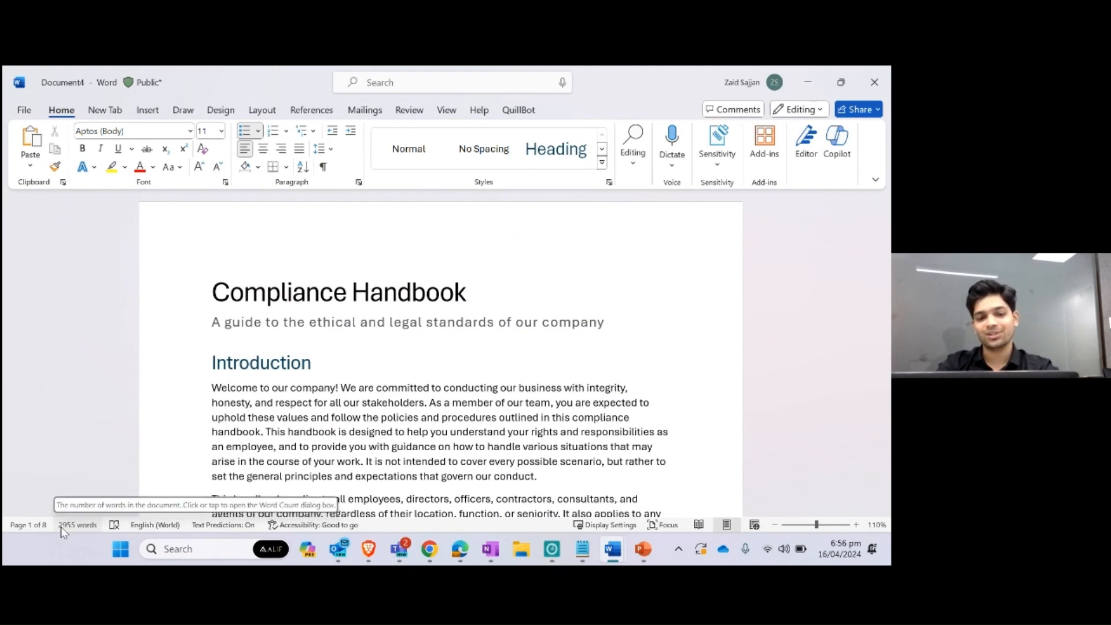
{"action": "left_click", "coordinate": [350, 431]}
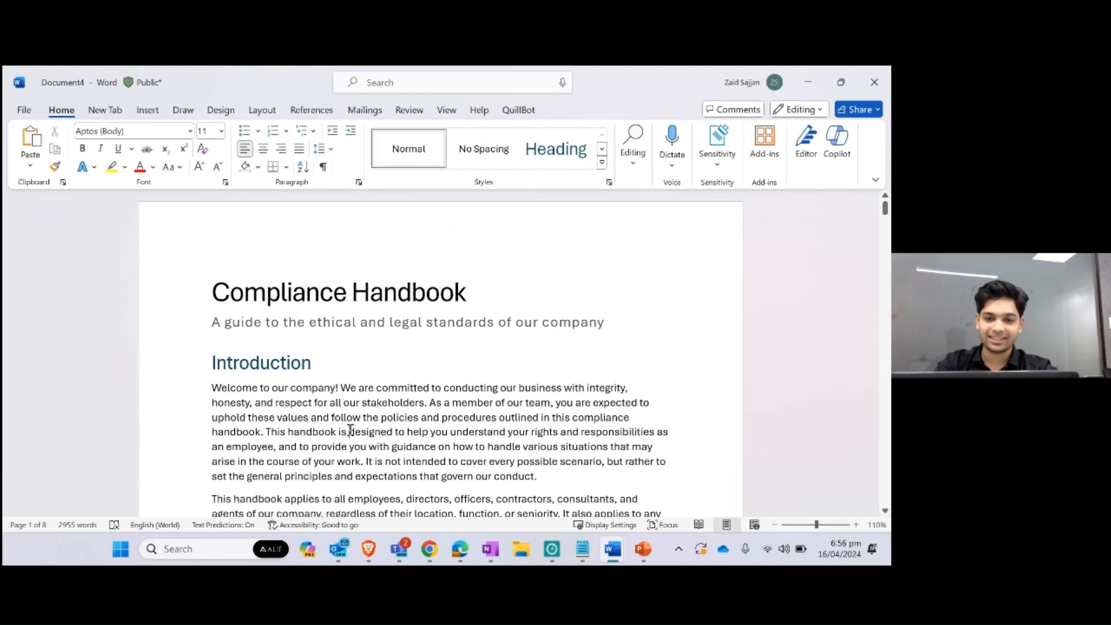
{"action": "scroll", "coordinate": [350, 431], "scroll_direction": "down", "scroll_amount": 2}
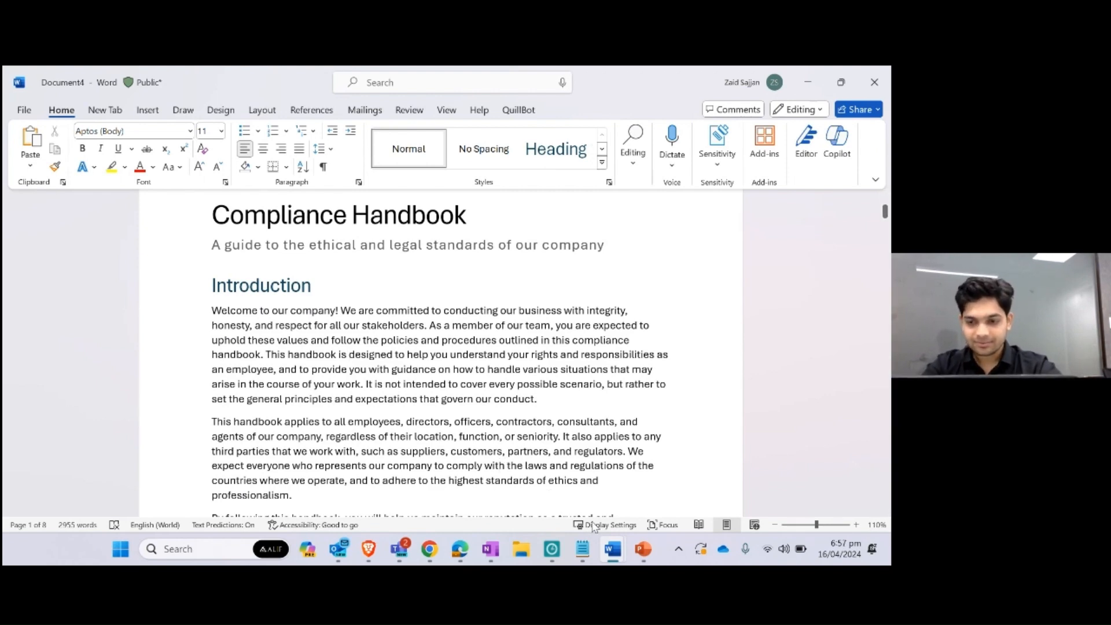
In the Live Demo document, copy the prompt for the on-prem AD to cloud migration scope of work from row 3 of the table
{"action": "mouse_move", "coordinate": [606, 549]}
{"action": "left_click", "coordinate": [570, 457]}
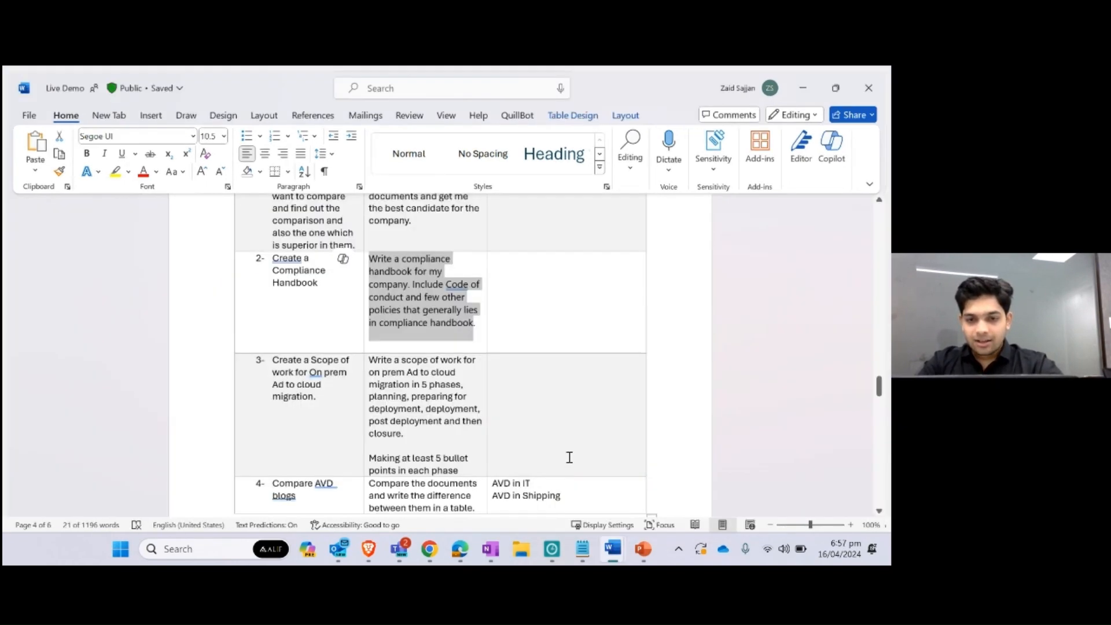
{"action": "scroll", "coordinate": [446, 379], "scroll_direction": "down", "scroll_amount": 1}
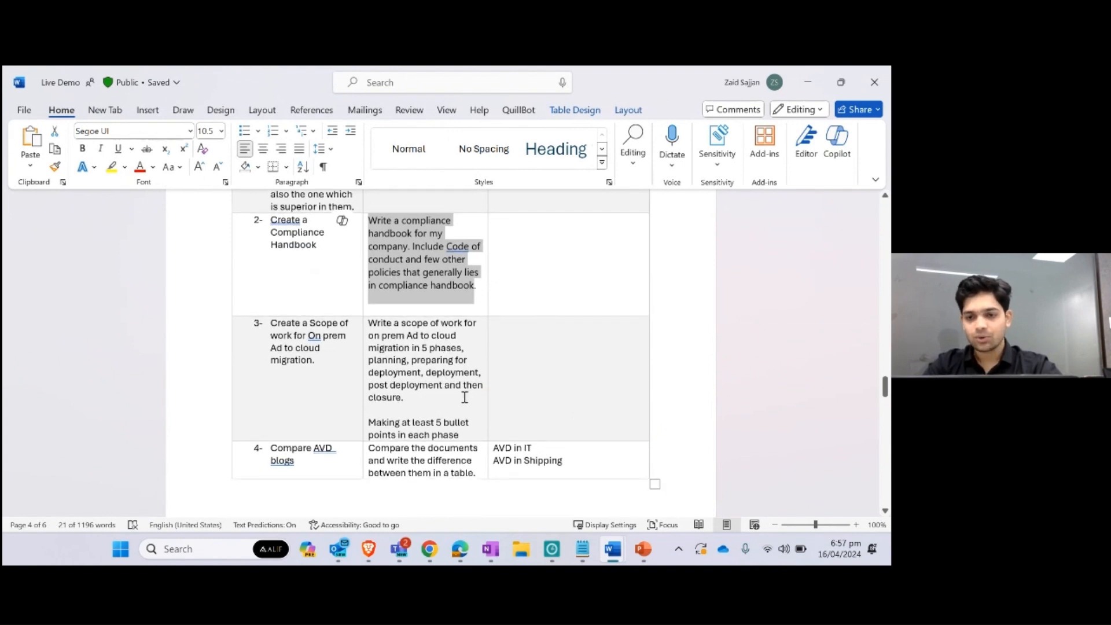
{"action": "left_click_drag", "start_coordinate": [465, 431], "coordinate": [373, 326]}
{"action": "key", "text": "ctrl+c"}
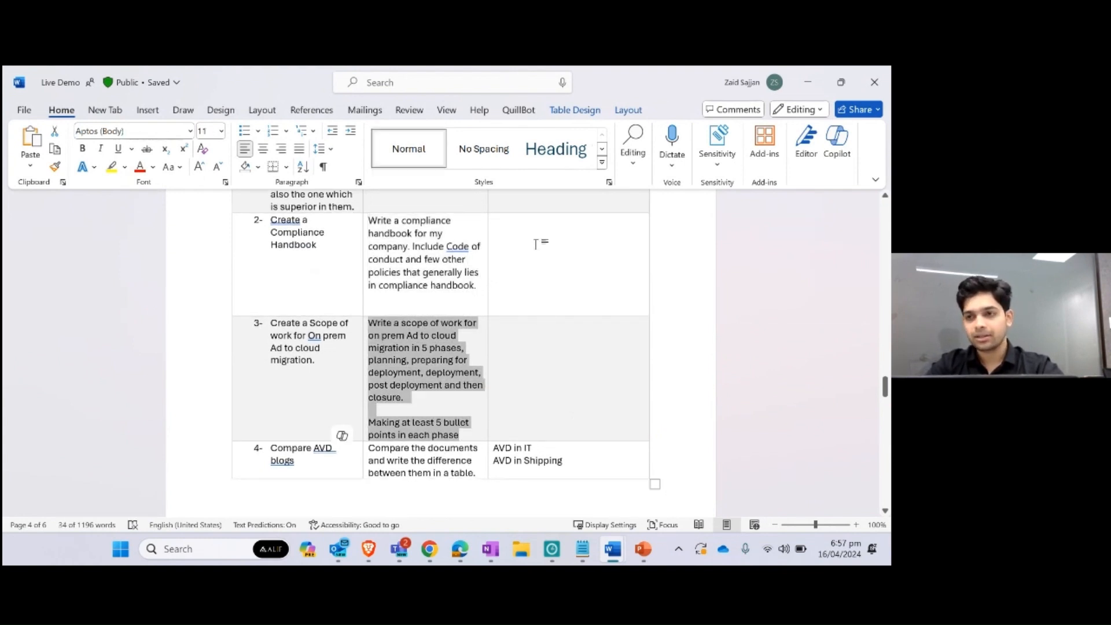
Return to Document4 and delete the entire Compliance Handbook text
{"action": "left_click", "coordinate": [808, 82]}
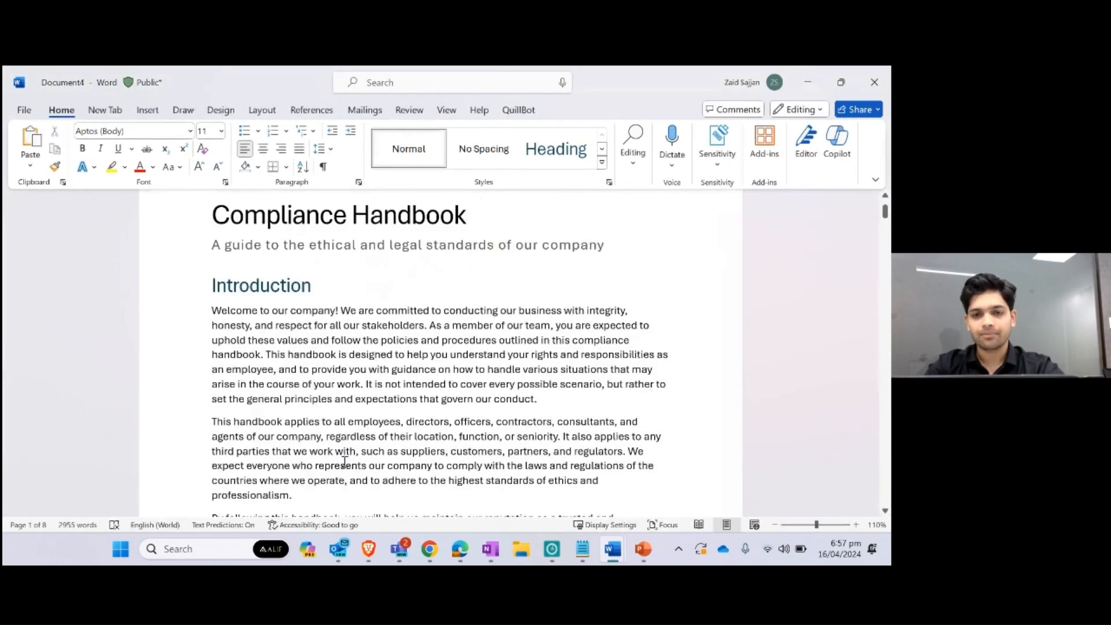
{"action": "key", "text": "ctrl+a"}
{"action": "key", "text": "Delete"}
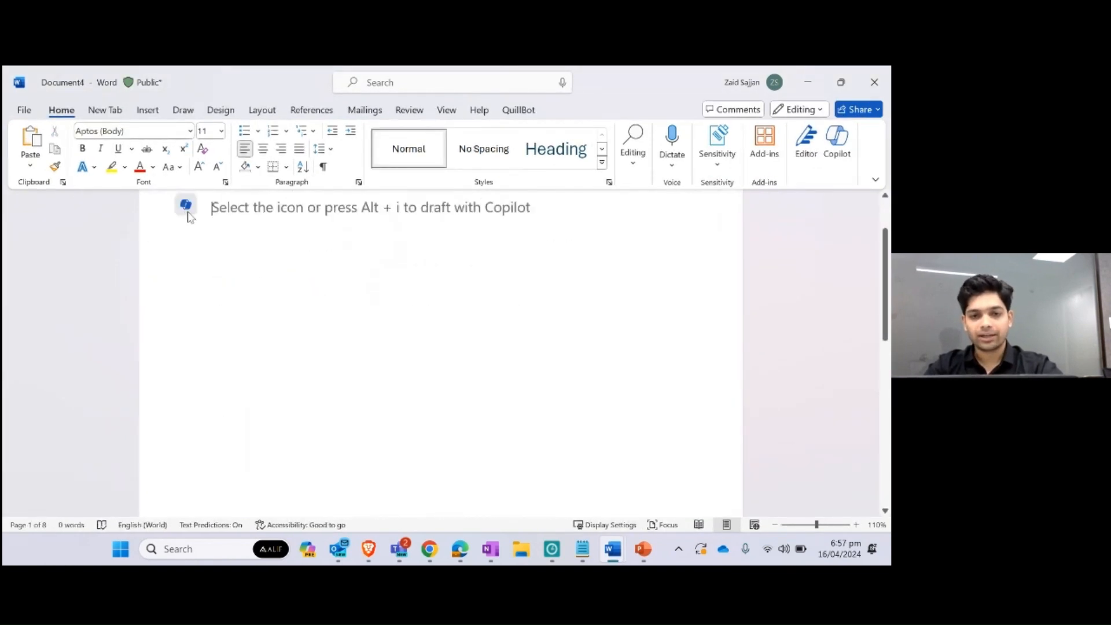
Generate a Copilot draft from the copied prompt for a 5-phase on-prem AD to cloud migration scope of work with 5 bullets per phase
{"action": "left_click", "coordinate": [186, 205]}
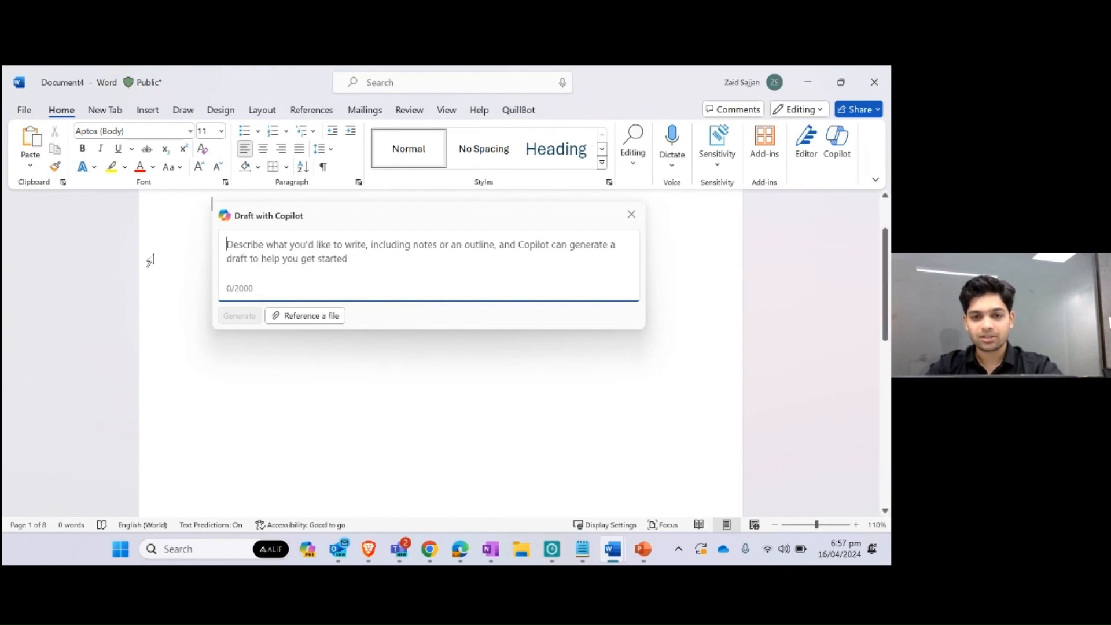
{"action": "key", "text": "ctrl+v"}
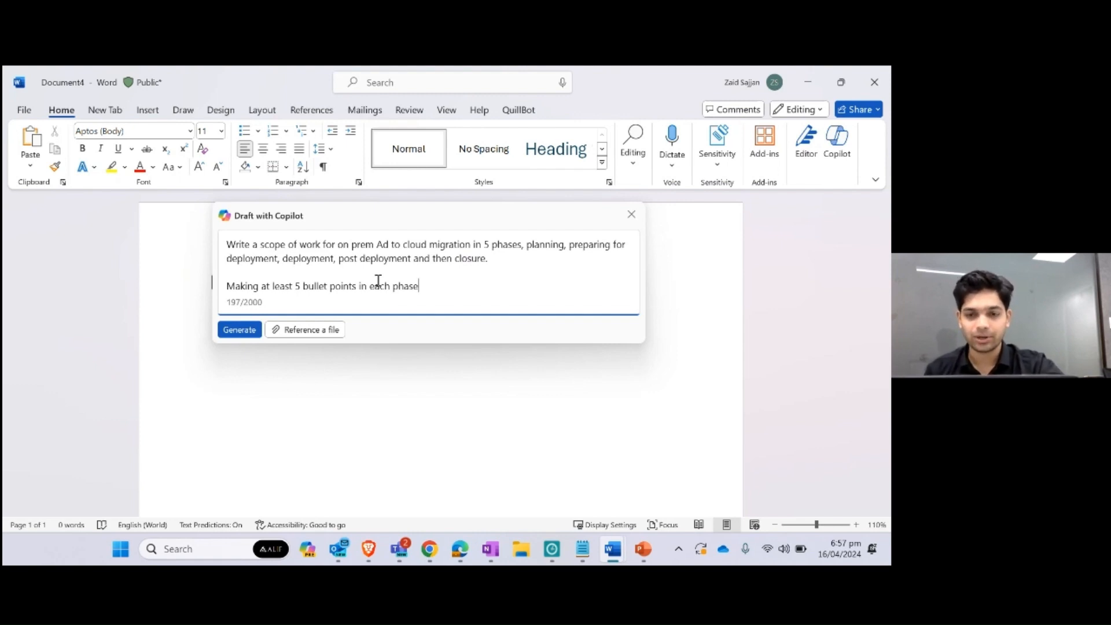
{"action": "left_click", "coordinate": [238, 327]}
{"action": "left_click_drag", "start_coordinate": [444, 228], "coordinate": [448, 355]}
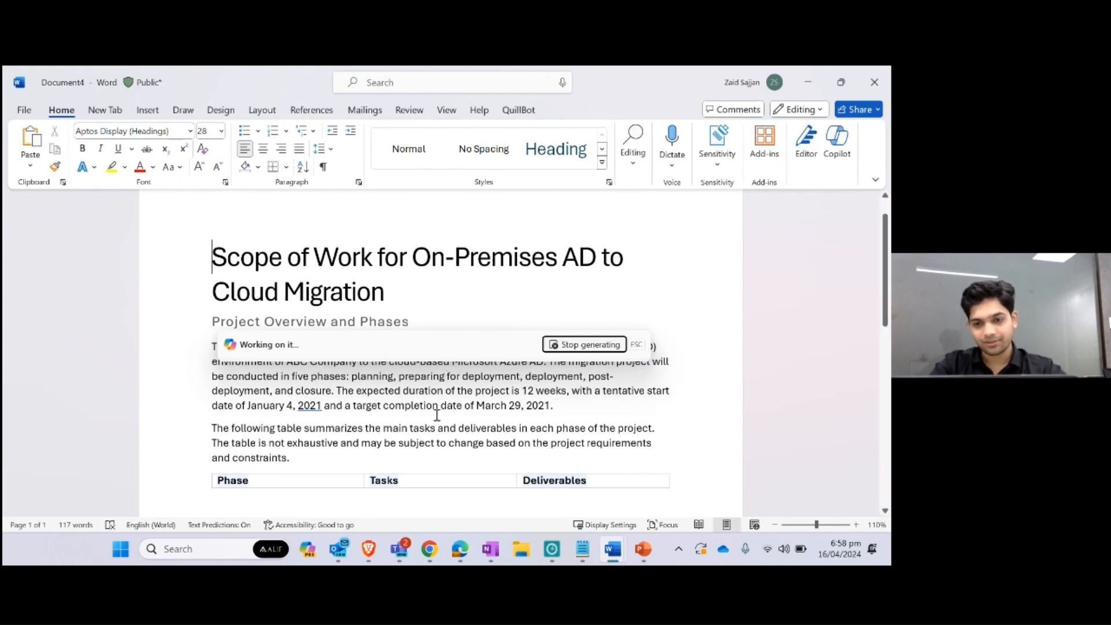
Review the scope of work as Copilot writes it, from the project overview through the phase table to the Closure tasks
{"action": "scroll", "coordinate": [437, 415], "scroll_direction": "down", "scroll_amount": 5}
{"action": "scroll", "coordinate": [439, 437], "scroll_direction": "up", "scroll_amount": 6}
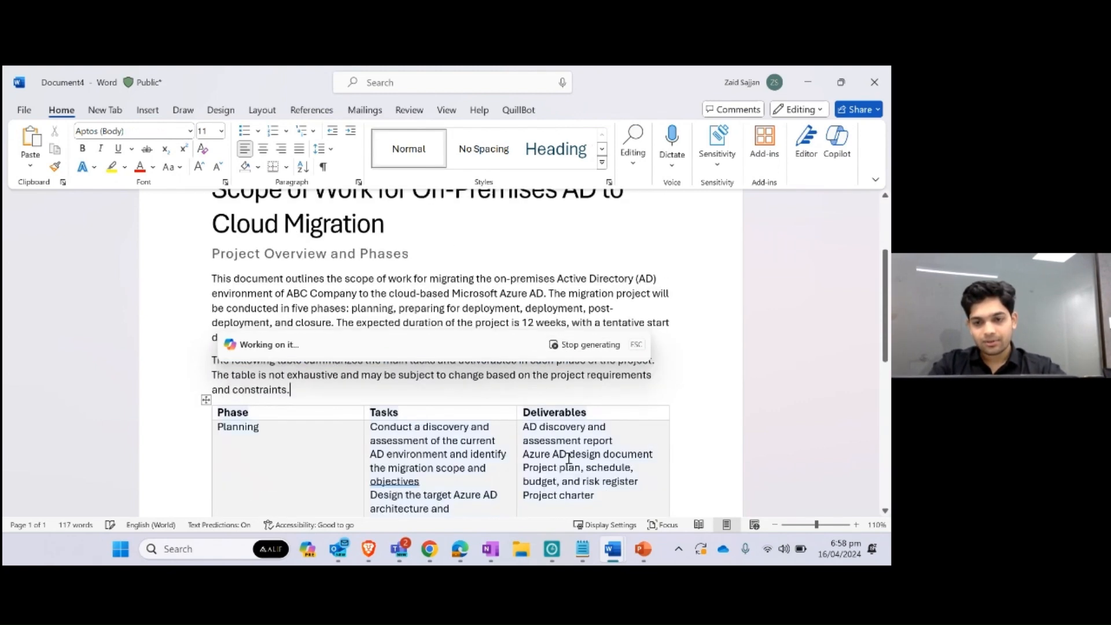
{"action": "scroll", "coordinate": [569, 459], "scroll_direction": "down", "scroll_amount": 2}
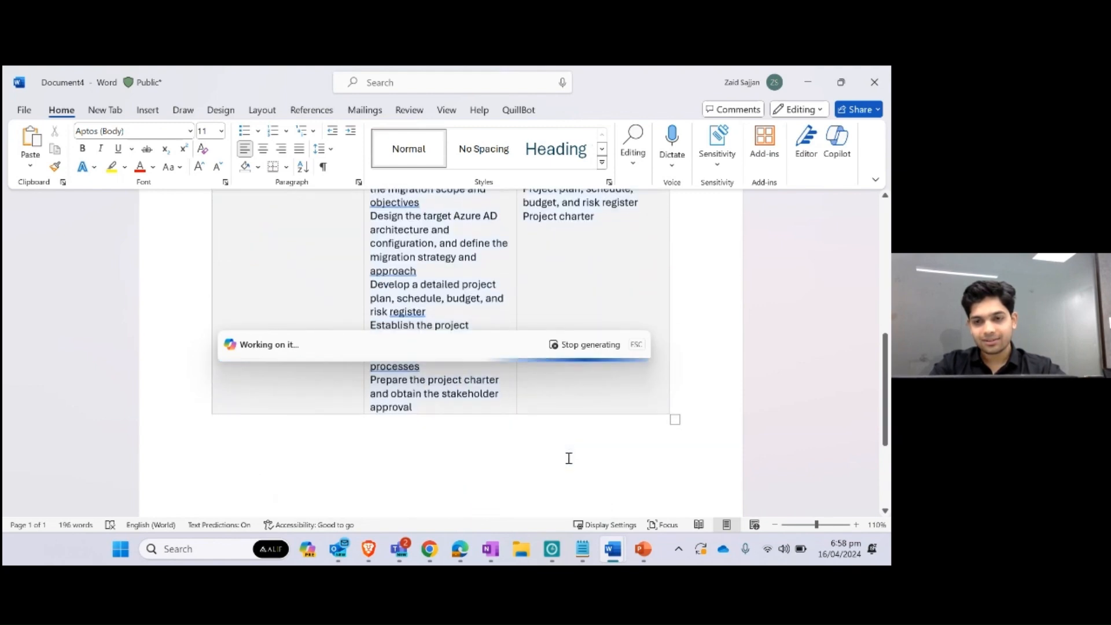
{"action": "scroll", "coordinate": [569, 458], "scroll_direction": "up", "scroll_amount": 1}
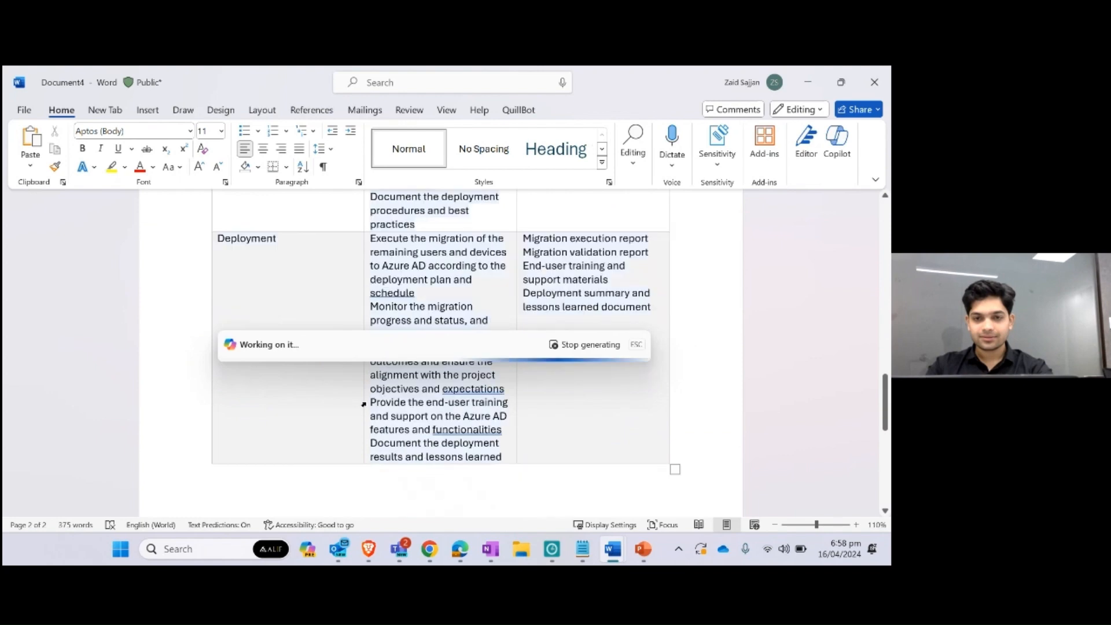
{"action": "scroll", "coordinate": [366, 404], "scroll_direction": "down", "scroll_amount": 2}
{"action": "scroll", "coordinate": [366, 403], "scroll_direction": "up", "scroll_amount": 15}
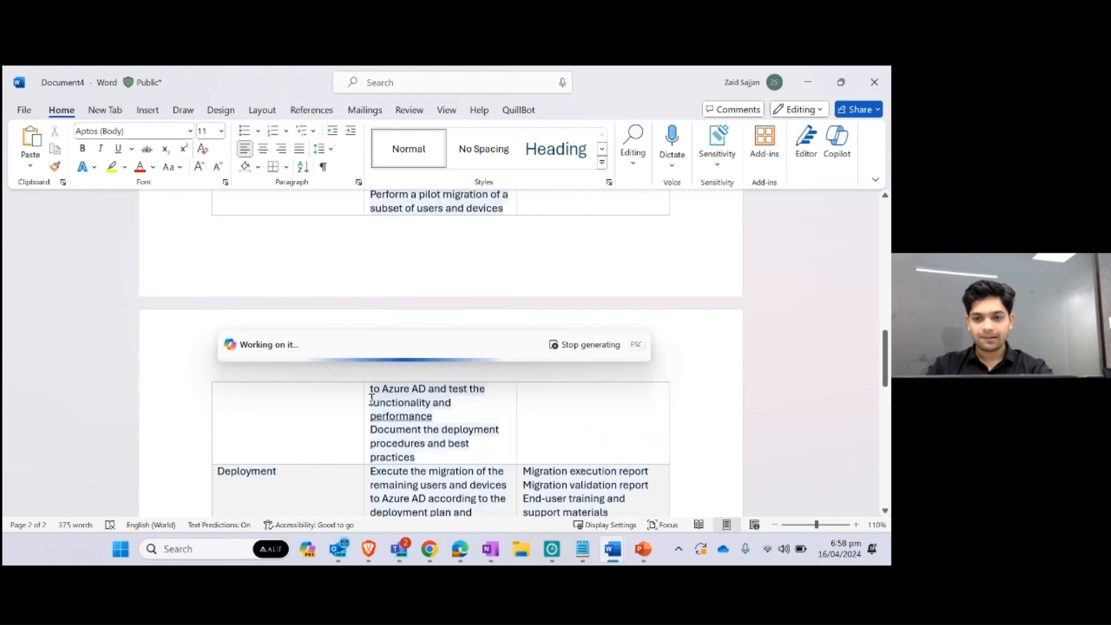
{"action": "scroll", "coordinate": [369, 400], "scroll_direction": "down", "scroll_amount": 1}
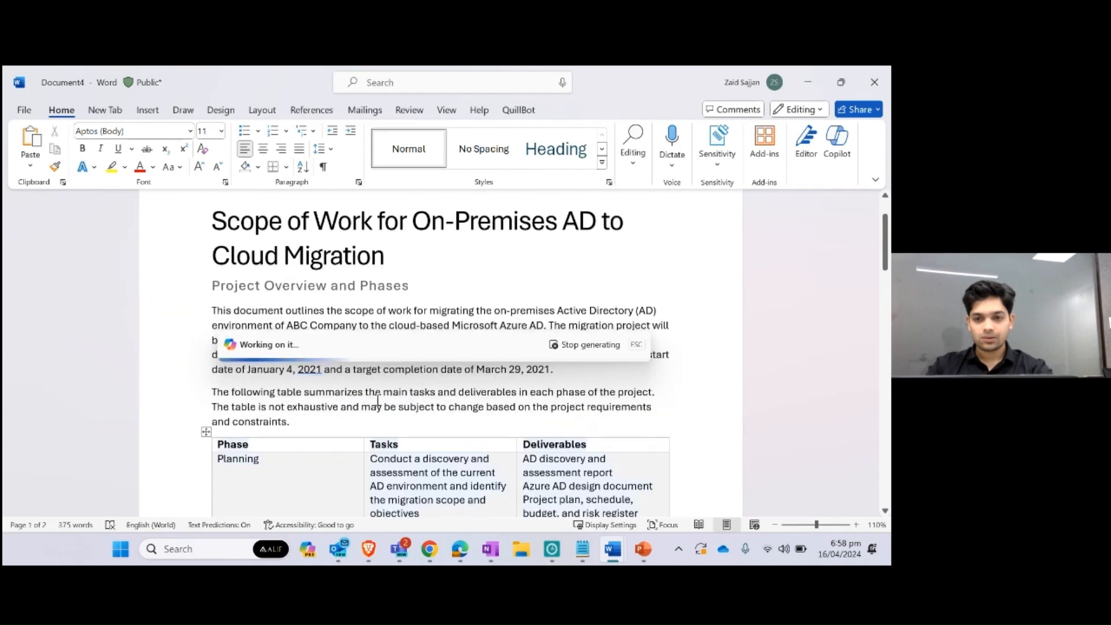
{"action": "left_click", "coordinate": [376, 401]}
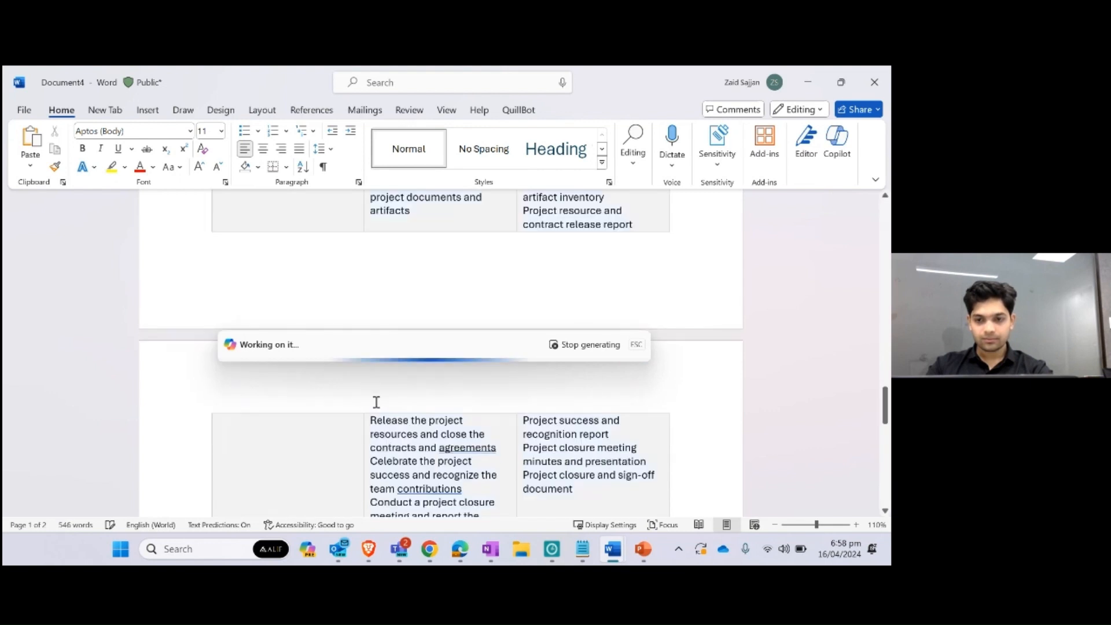
{"action": "scroll", "coordinate": [378, 406], "scroll_direction": "down", "scroll_amount": 2}
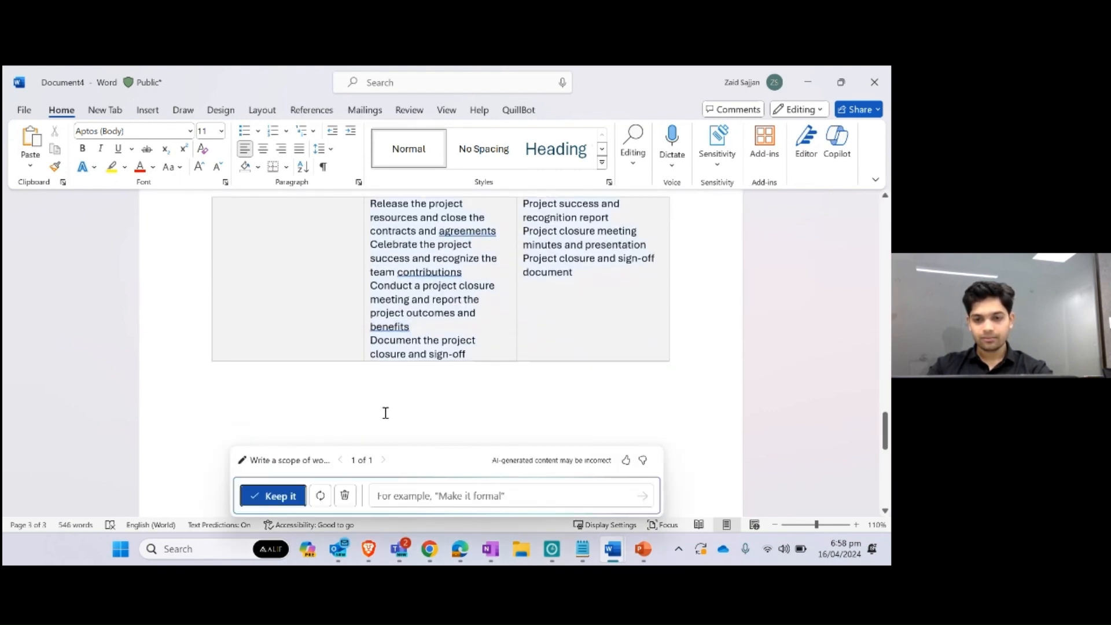
Rate the generated draft with a like and submit the feedback "good one" to Microsoft
{"action": "left_click_drag", "start_coordinate": [424, 461], "coordinate": [414, 411]}
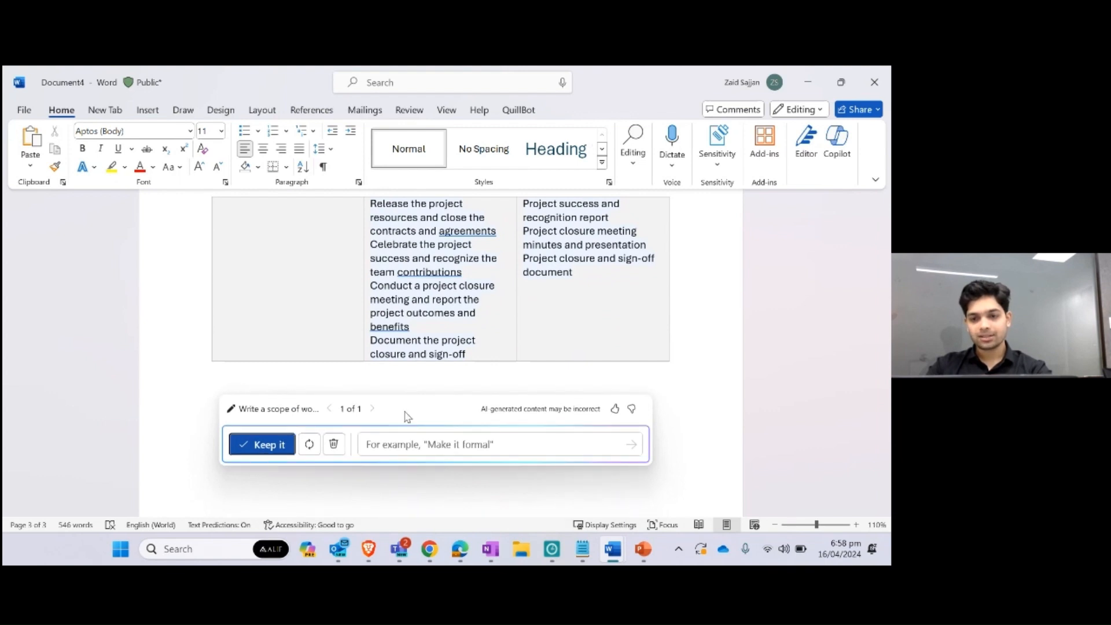
{"action": "left_click", "coordinate": [615, 412]}
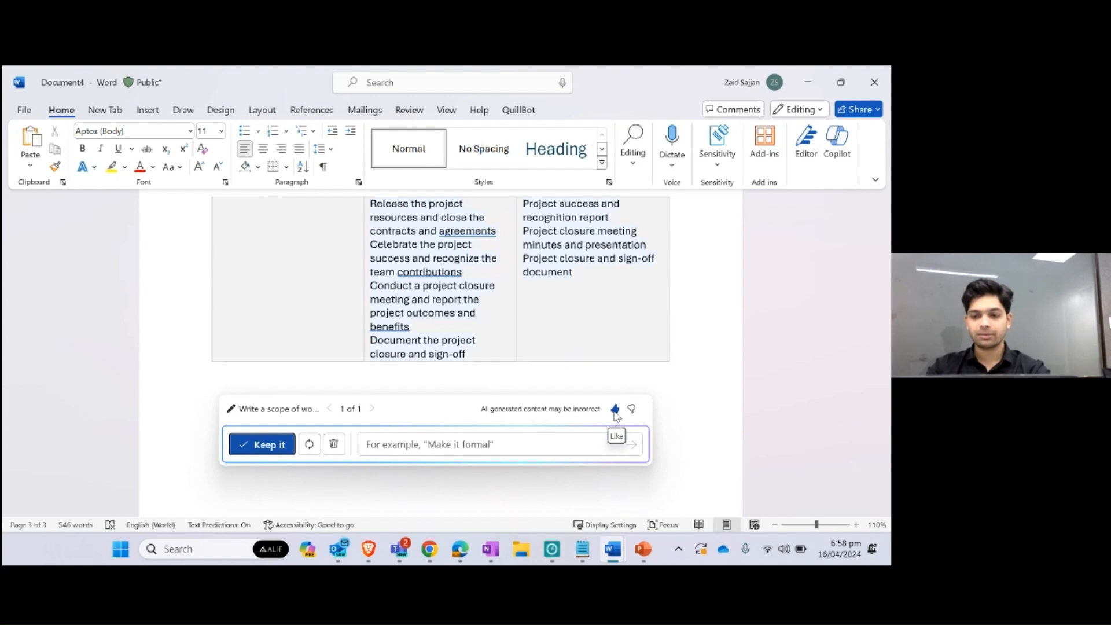
{"action": "left_click", "coordinate": [615, 410]}
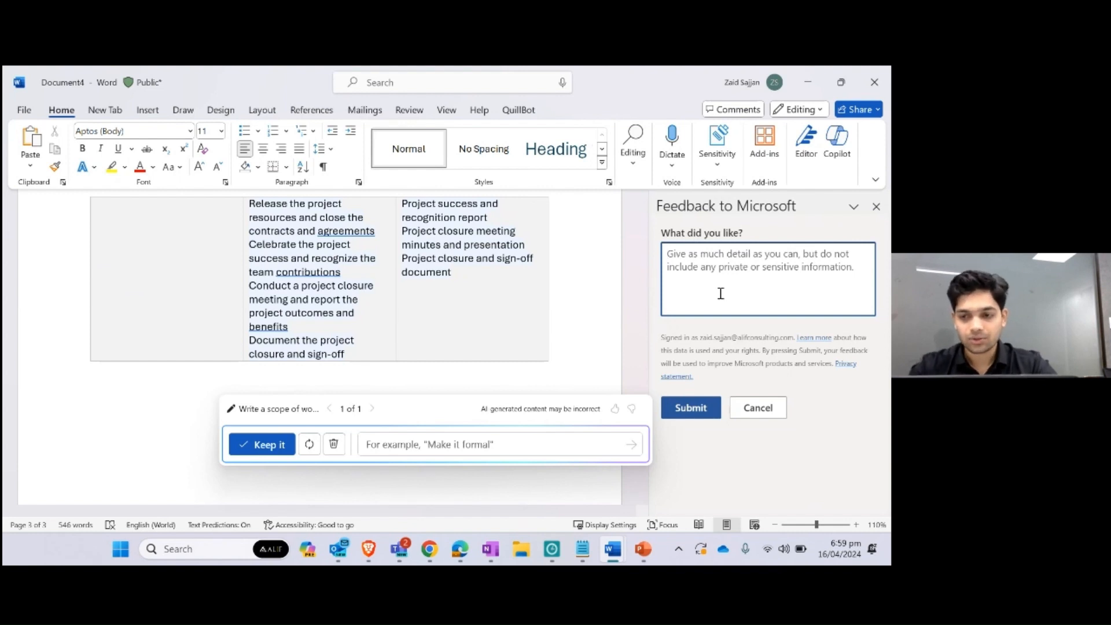
{"action": "type", "text": "good one"}
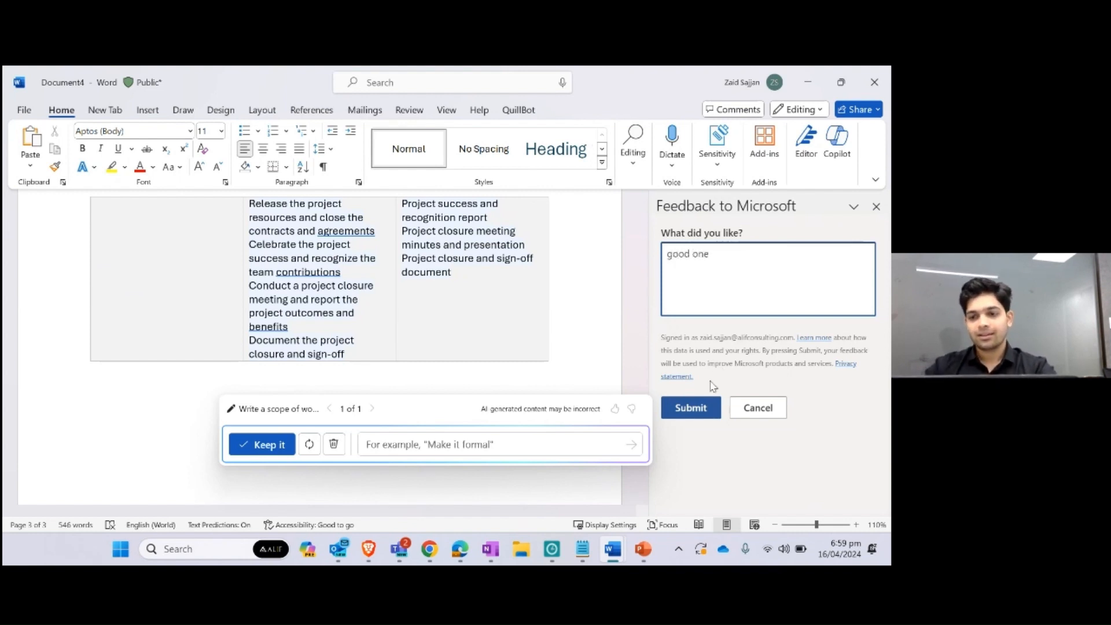
{"action": "left_click", "coordinate": [678, 412]}
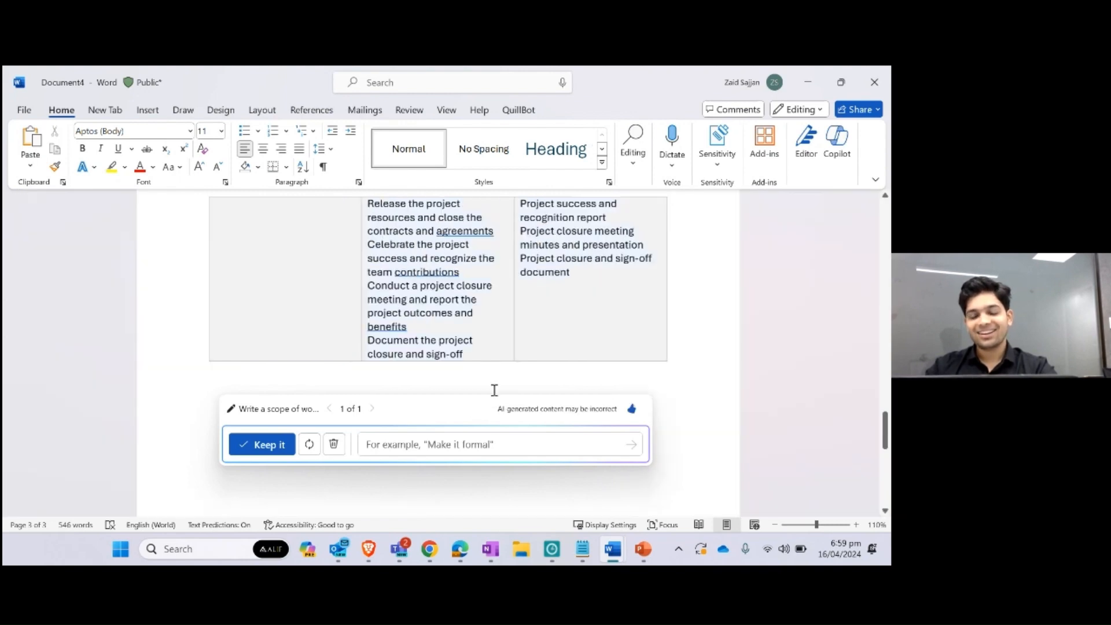
Keep the generated scope of work and return to the document's title
{"action": "scroll", "coordinate": [584, 377], "scroll_direction": "up", "scroll_amount": 2}
{"action": "scroll", "coordinate": [576, 370], "scroll_direction": "up", "scroll_amount": 20}
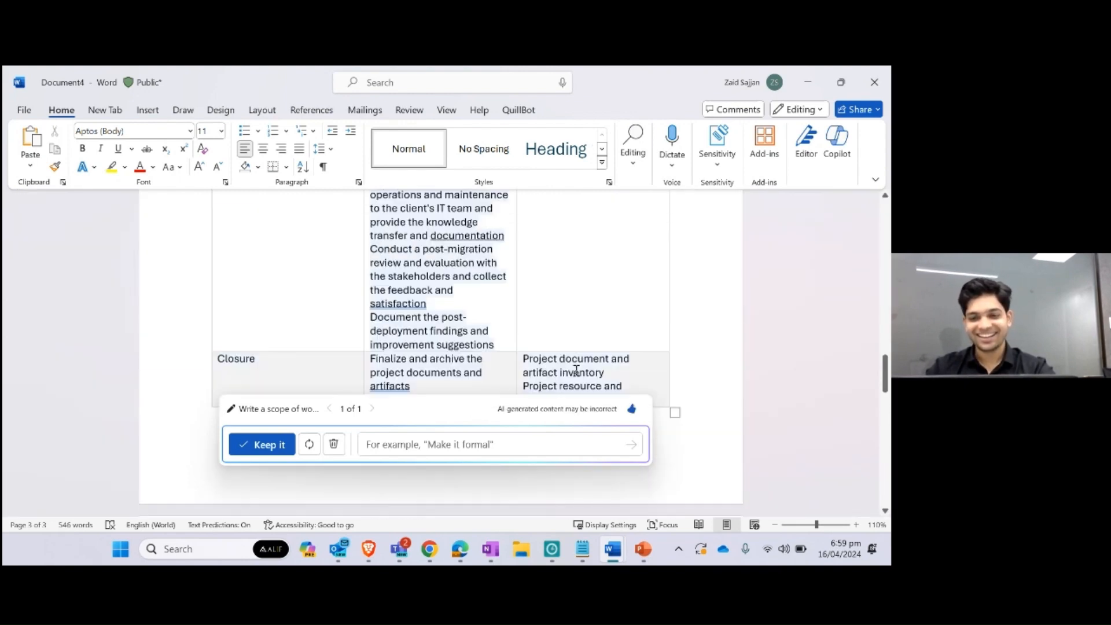
{"action": "scroll", "coordinate": [577, 370], "scroll_direction": "up", "scroll_amount": 5}
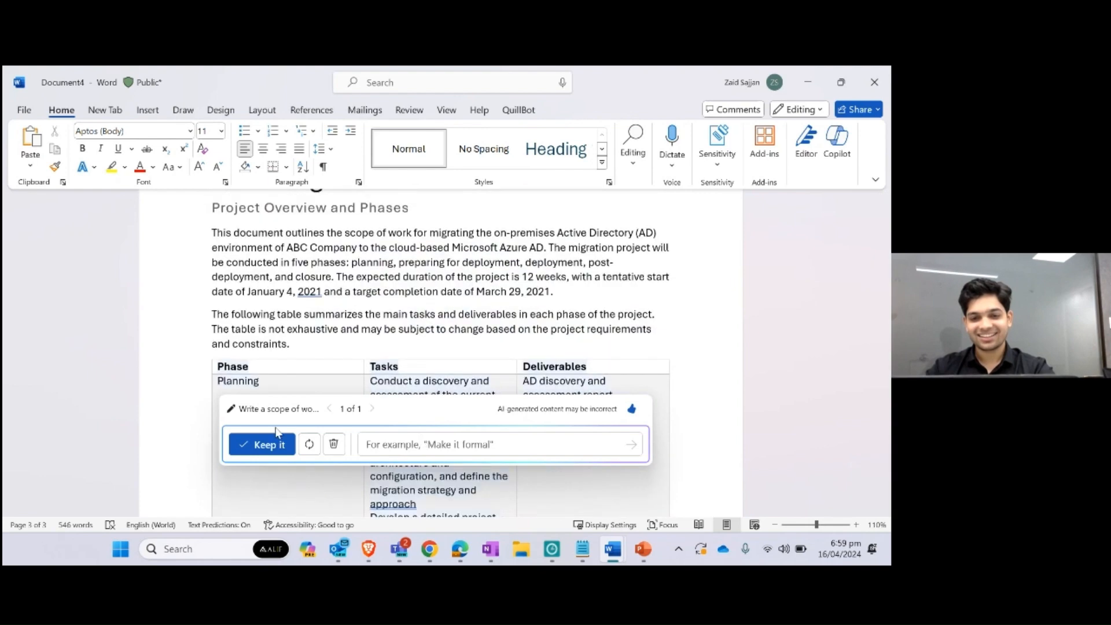
{"action": "left_click", "coordinate": [260, 444]}
{"action": "scroll", "coordinate": [395, 375], "scroll_direction": "up", "scroll_amount": 5}
{"action": "left_click", "coordinate": [409, 362]}
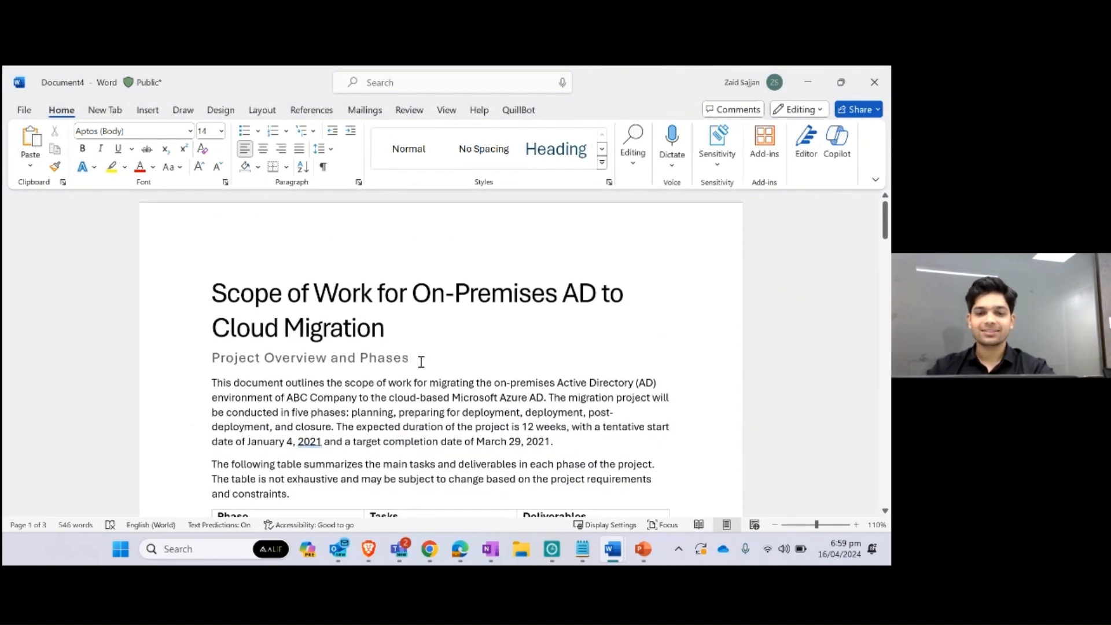
Accept the grammar suggestions adding a period after "objectives" and "approach" in the Planning phase's tasks
{"action": "scroll", "coordinate": [421, 362], "scroll_direction": "down", "scroll_amount": 10}
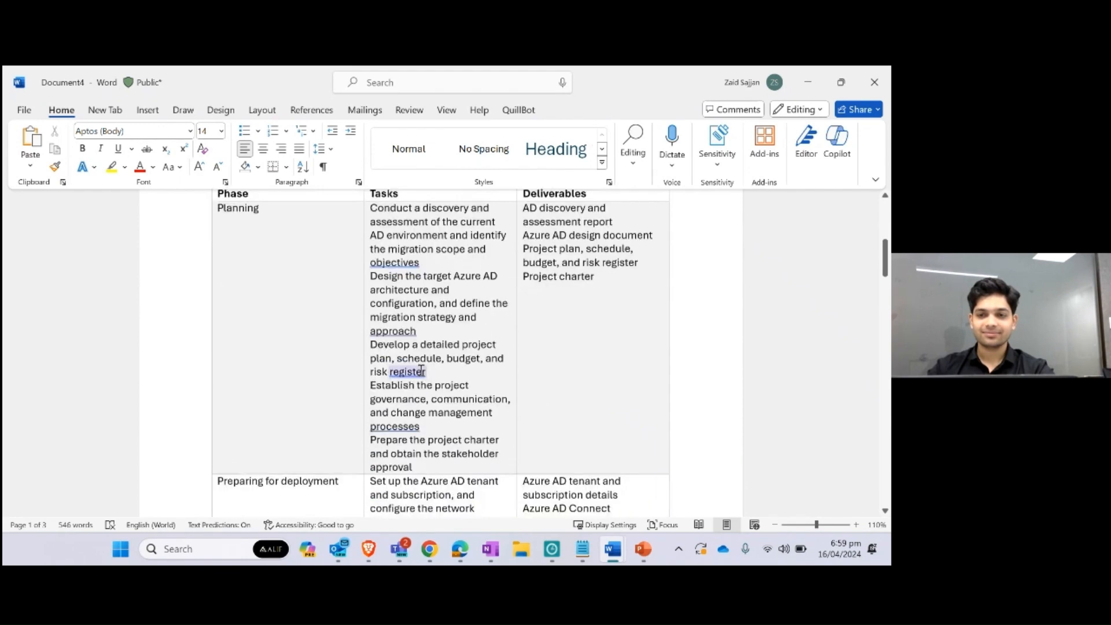
{"action": "scroll", "coordinate": [420, 370], "scroll_direction": "up", "scroll_amount": 1}
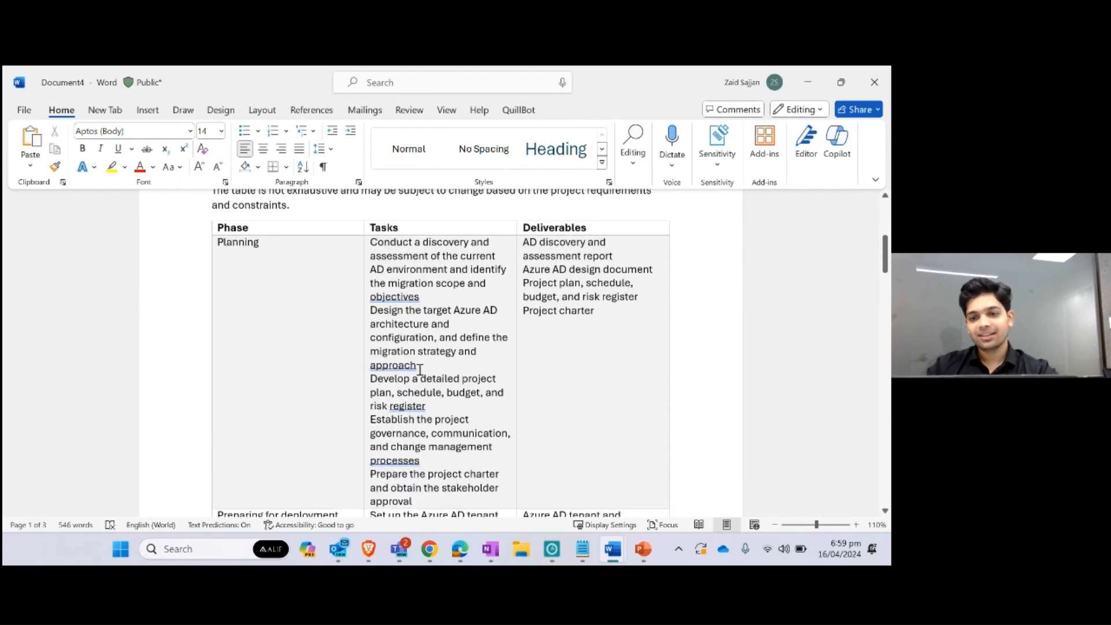
{"action": "left_click", "coordinate": [399, 296]}
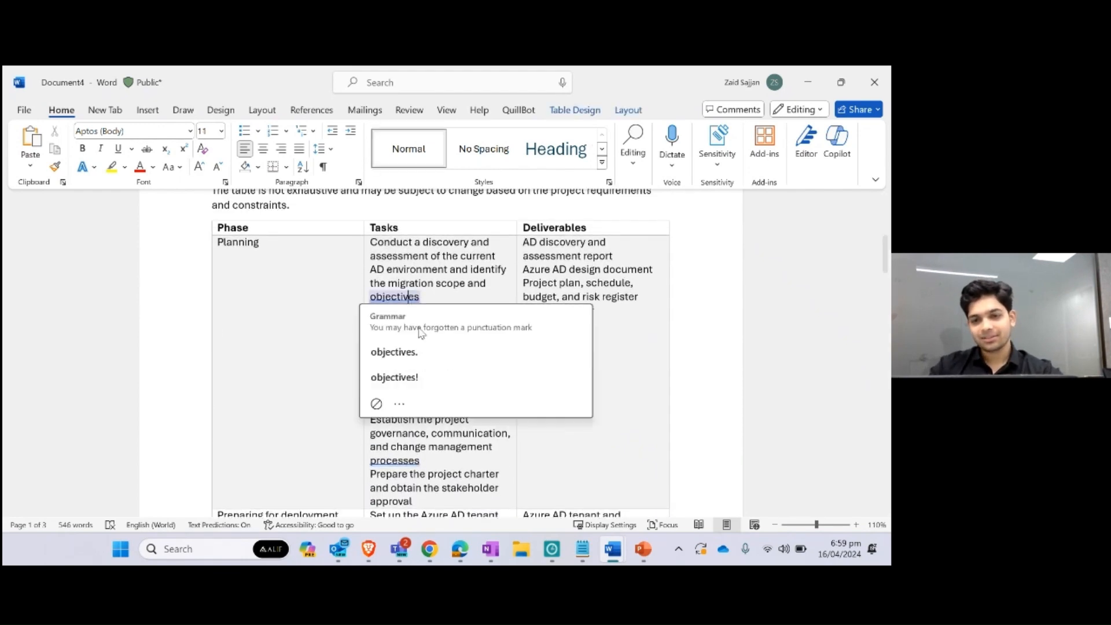
{"action": "left_click", "coordinate": [388, 351]}
{"action": "left_click", "coordinate": [415, 365]}
{"action": "left_click", "coordinate": [393, 420]}
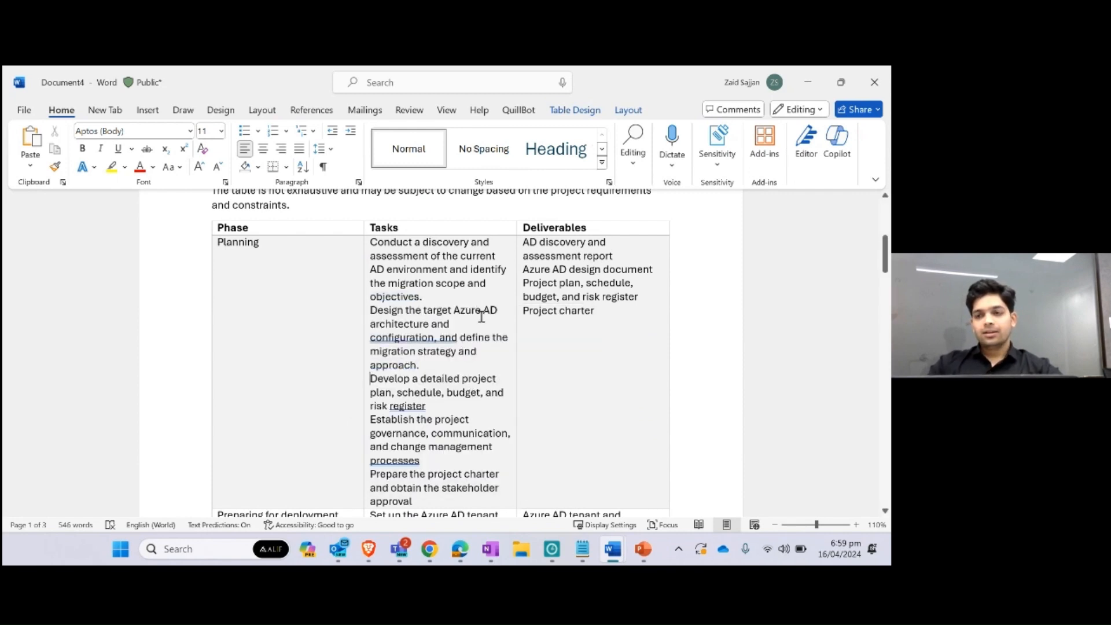
{"action": "scroll", "coordinate": [482, 321], "scroll_direction": "down", "scroll_amount": 20}
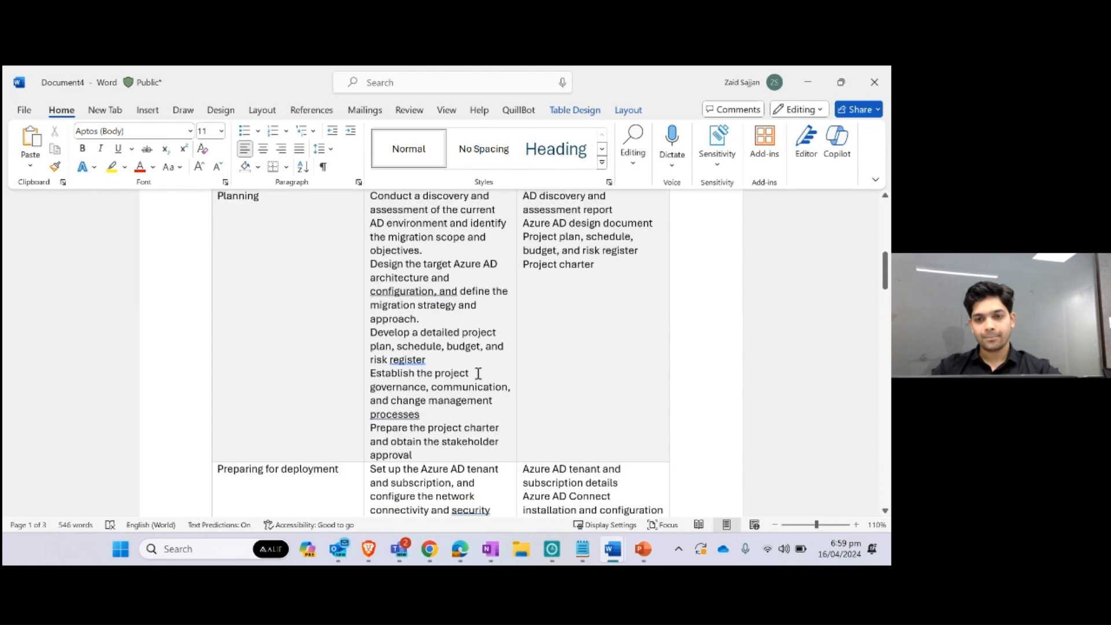
{"action": "scroll", "coordinate": [470, 375], "scroll_direction": "up", "scroll_amount": 5}
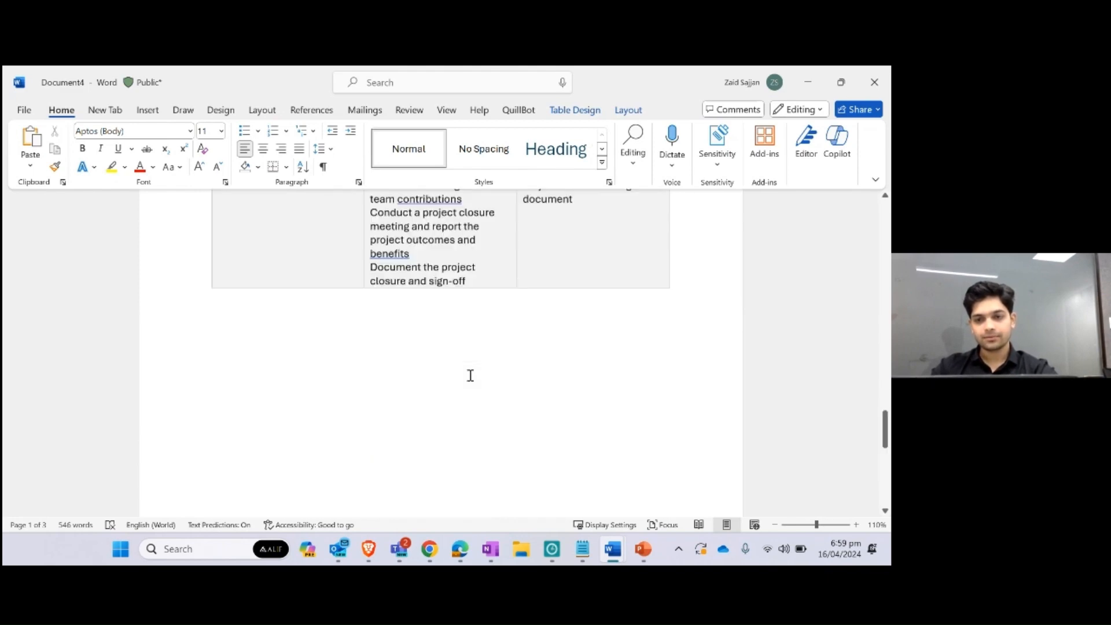
{"action": "scroll", "coordinate": [471, 375], "scroll_direction": "down", "scroll_amount": 2}
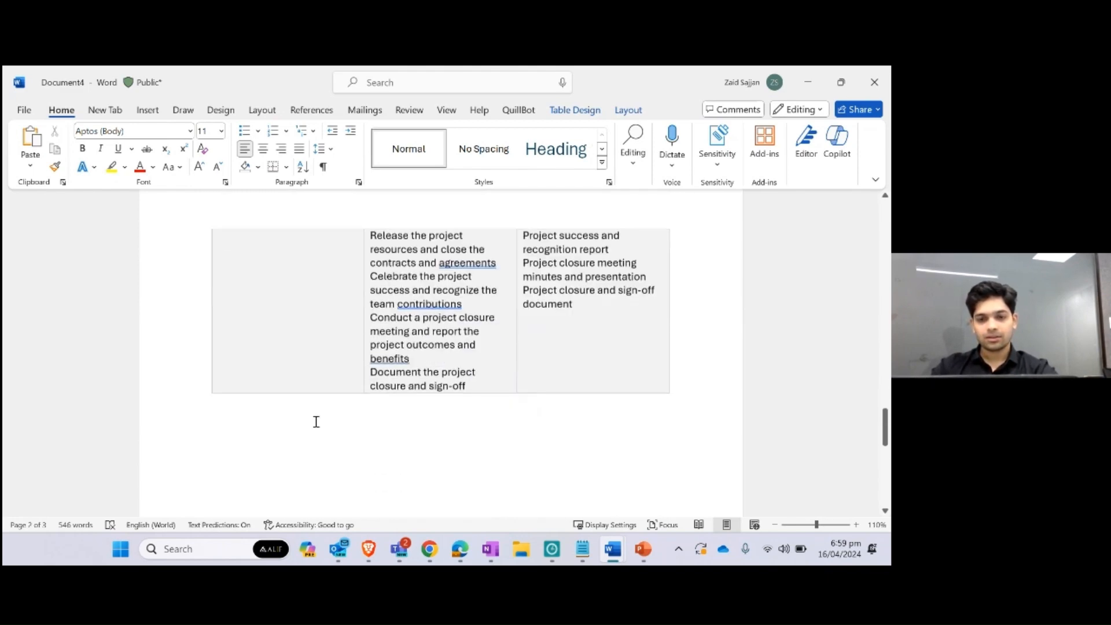
{"action": "left_click", "coordinate": [315, 422]}
{"action": "left_click", "coordinate": [191, 428]}
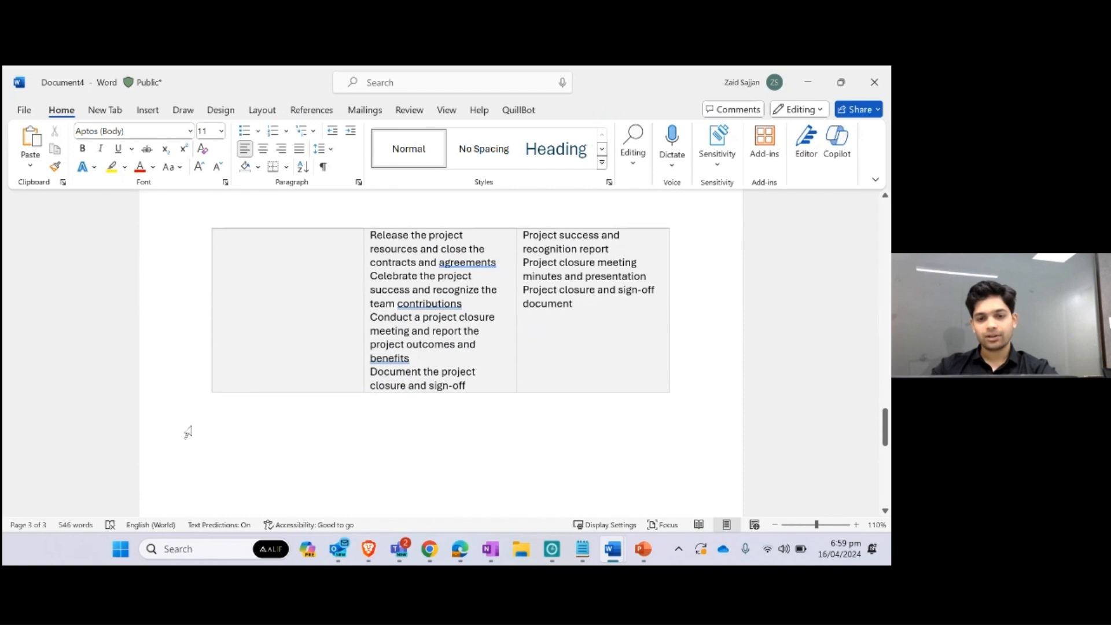
{"action": "scroll", "coordinate": [335, 384], "scroll_direction": "up", "scroll_amount": 5}
{"action": "scroll", "coordinate": [335, 380], "scroll_direction": "up", "scroll_amount": 18}
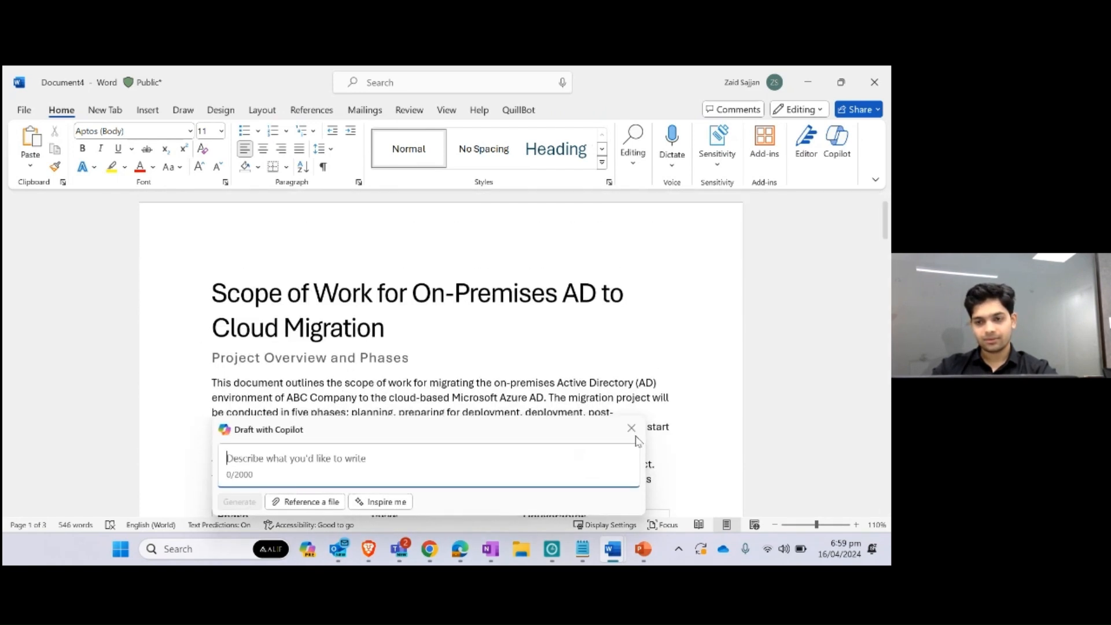
{"action": "left_click", "coordinate": [484, 383]}
Review the tasks and deliverables for the Planning and Preparing for deployment phases in the scope of work table
{"action": "scroll", "coordinate": [484, 383], "scroll_direction": "down", "scroll_amount": 2}
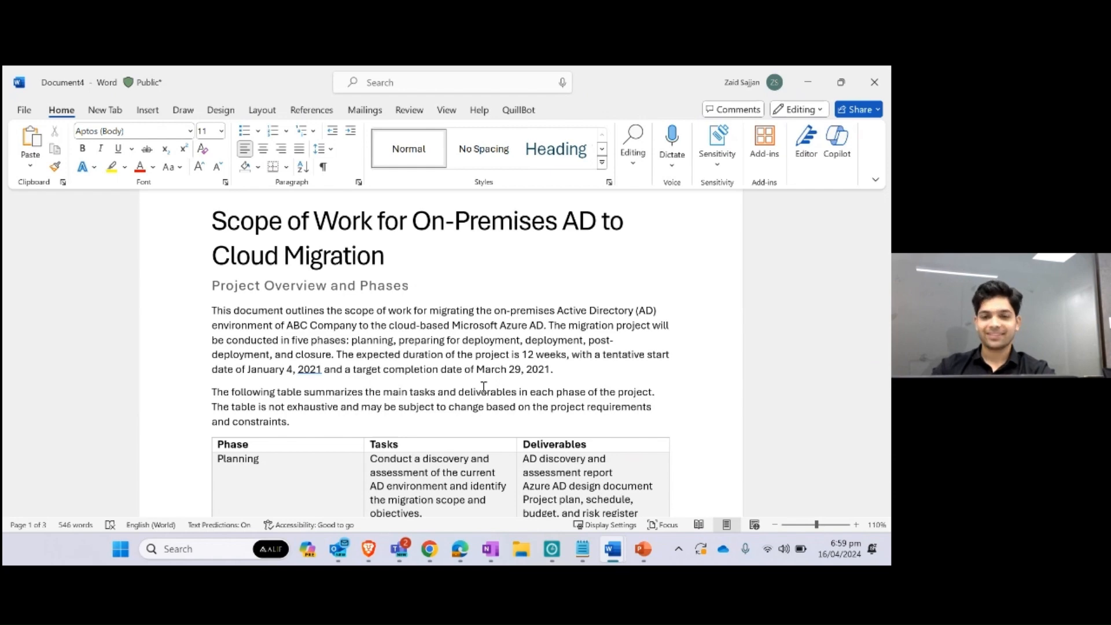
{"action": "scroll", "coordinate": [447, 421], "scroll_direction": "down", "scroll_amount": 3}
{"action": "scroll", "coordinate": [447, 422], "scroll_direction": "down", "scroll_amount": 1}
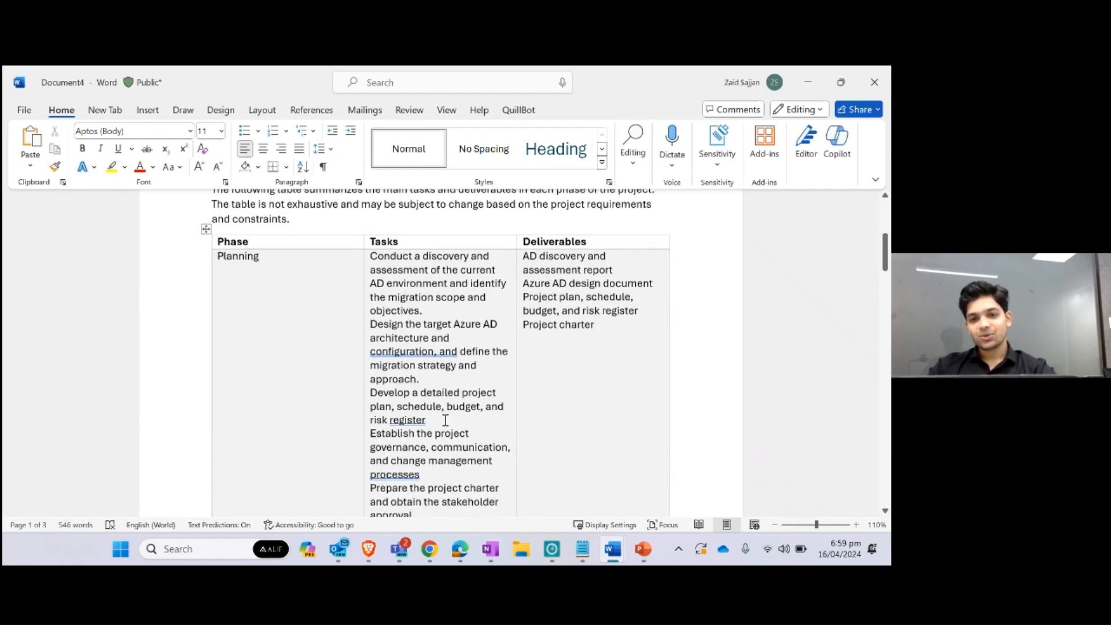
{"action": "scroll", "coordinate": [445, 421], "scroll_direction": "down", "scroll_amount": 1}
{"action": "scroll", "coordinate": [444, 419], "scroll_direction": "up", "scroll_amount": 2}
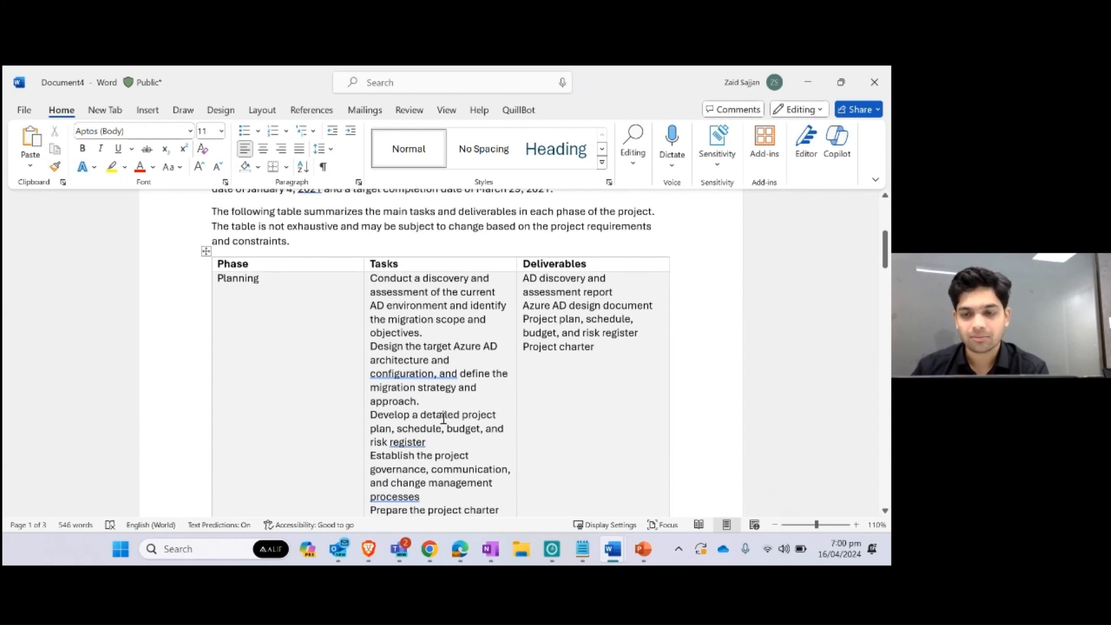
{"action": "scroll", "coordinate": [444, 417], "scroll_direction": "down", "scroll_amount": 10}
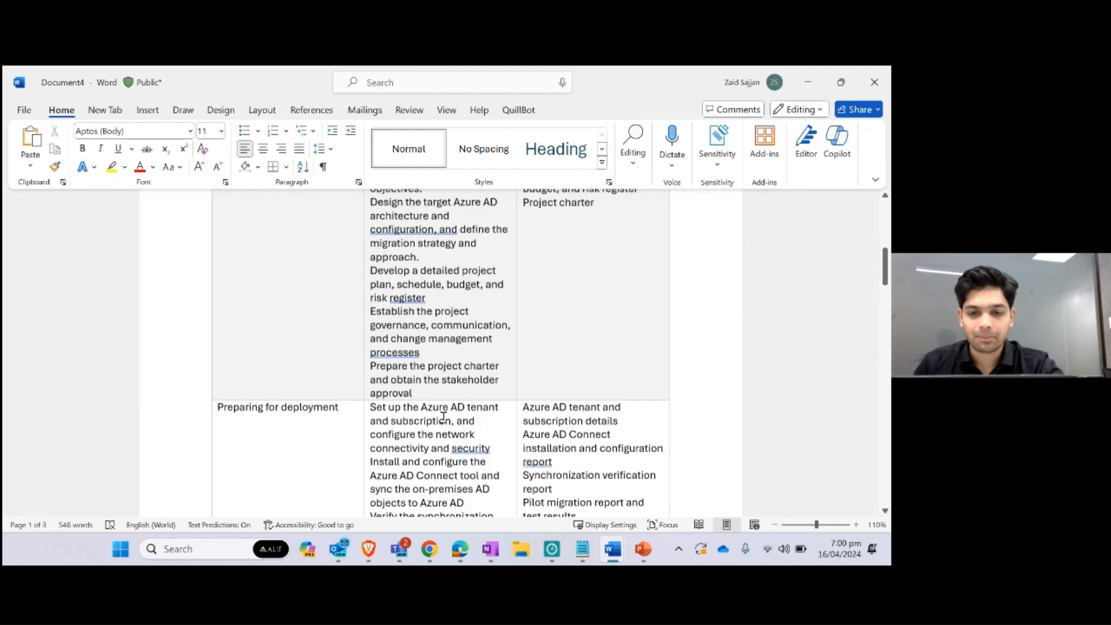
{"action": "scroll", "coordinate": [437, 418], "scroll_direction": "down", "scroll_amount": 4}
{"action": "scroll", "coordinate": [438, 417], "scroll_direction": "up", "scroll_amount": 15}
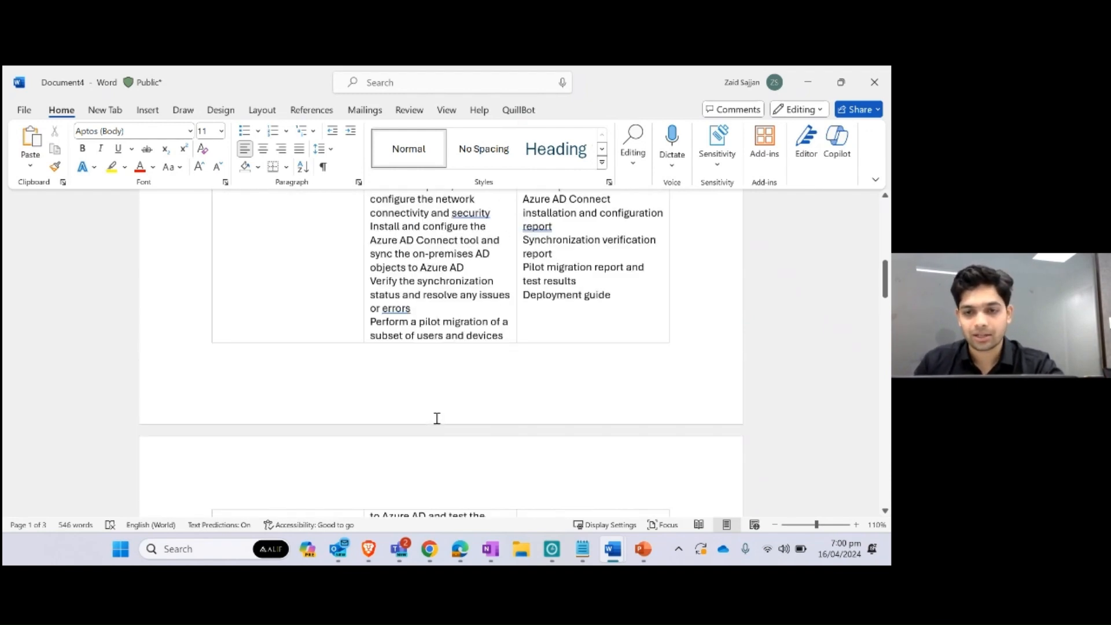
{"action": "scroll", "coordinate": [438, 416], "scroll_direction": "down", "scroll_amount": 2}
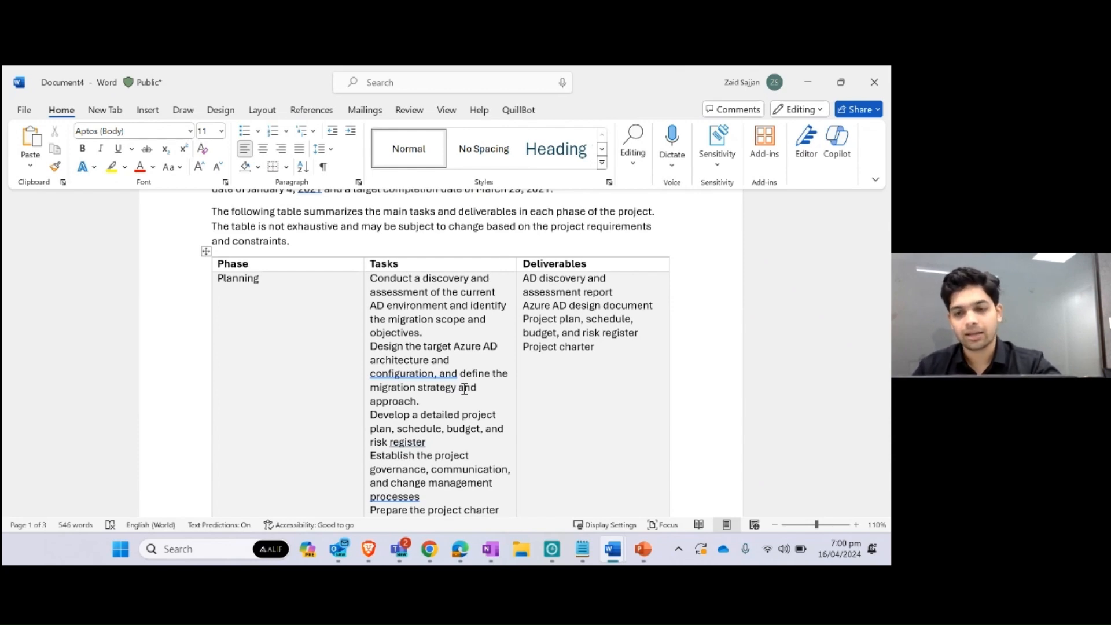
Review the table's Deployment, Post-deployment and Closure phases and the project duration and dates in the overview paragraph
{"action": "scroll", "coordinate": [464, 389], "scroll_direction": "down", "scroll_amount": 15}
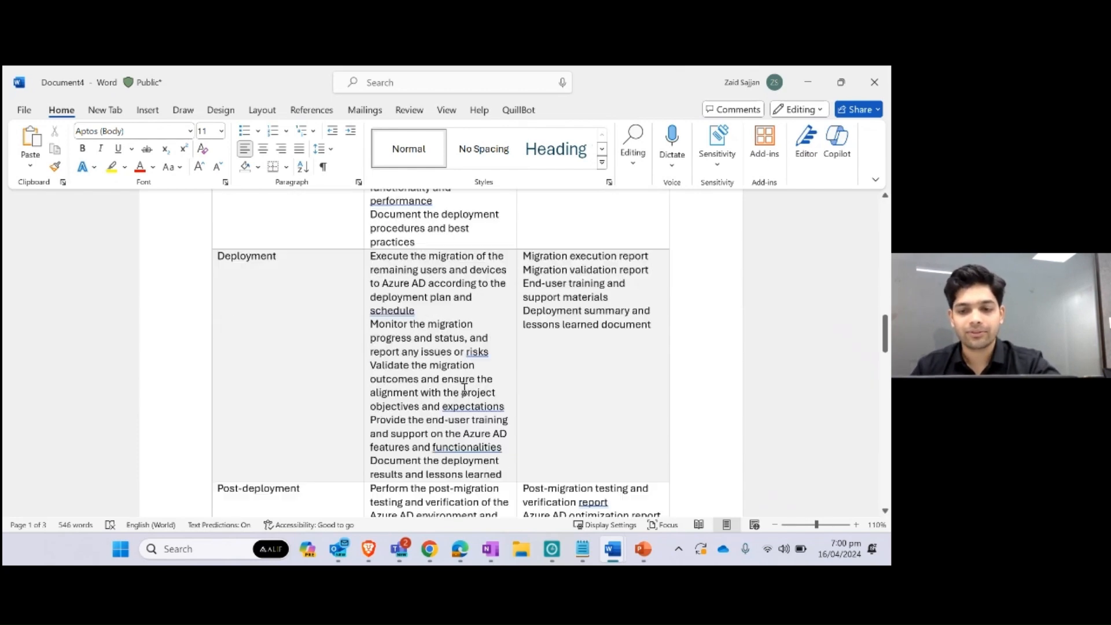
{"action": "scroll", "coordinate": [465, 389], "scroll_direction": "down", "scroll_amount": 15}
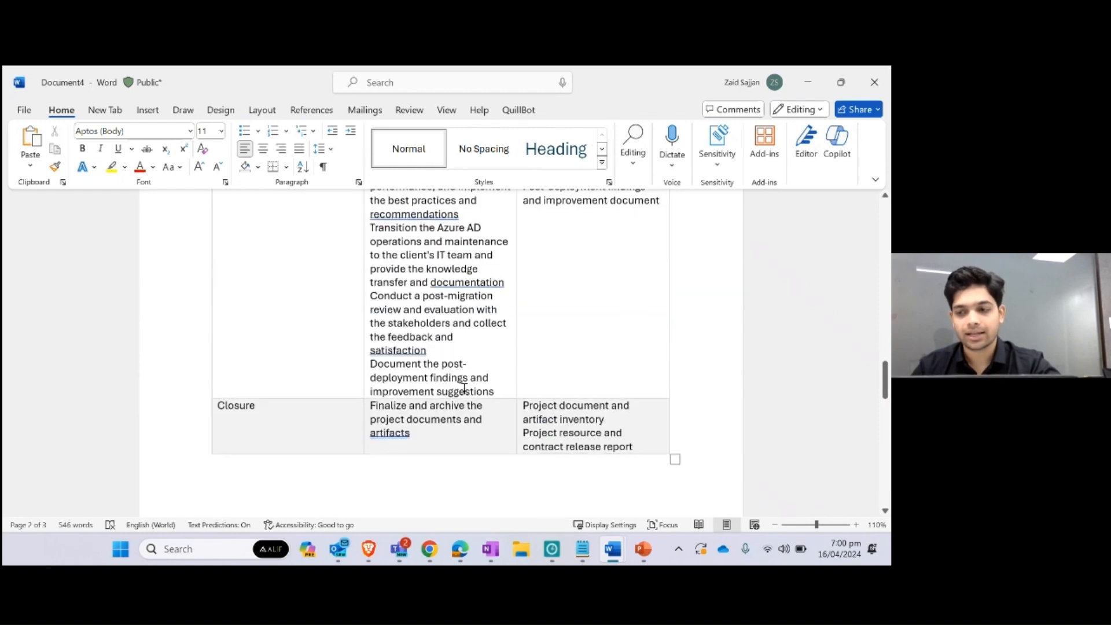
{"action": "scroll", "coordinate": [464, 389], "scroll_direction": "up", "scroll_amount": 3}
{"action": "scroll", "coordinate": [464, 389], "scroll_direction": "up", "scroll_amount": 20}
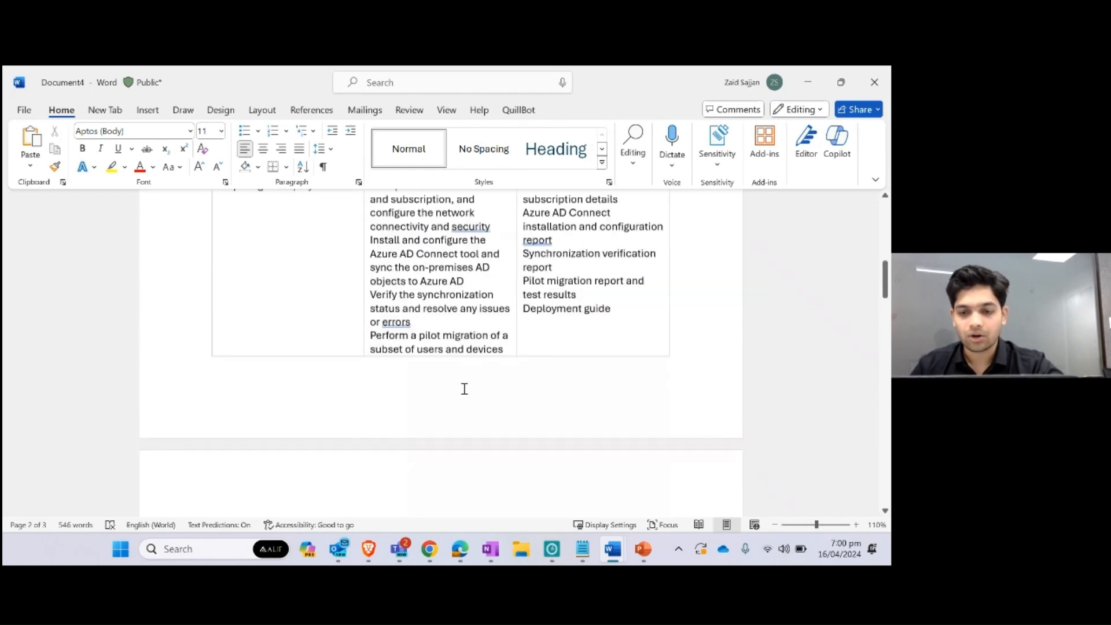
{"action": "scroll", "coordinate": [464, 389], "scroll_direction": "up", "scroll_amount": 9}
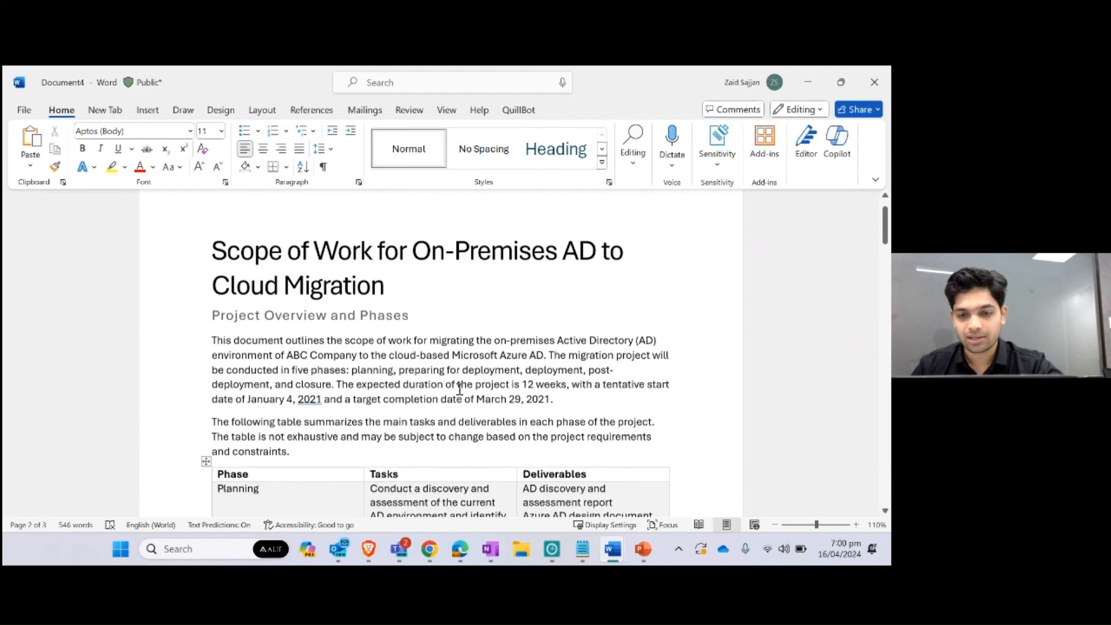
{"action": "double_click", "coordinate": [335, 386]}
{"action": "left_click", "coordinate": [351, 388]}
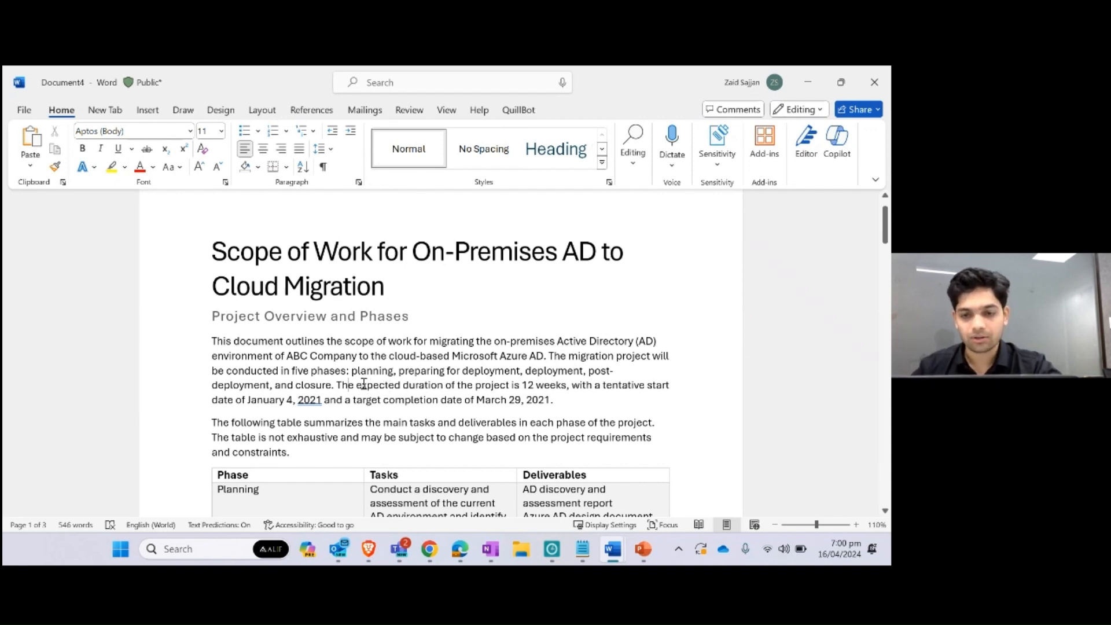
Look up the next prompt in the Live Demo document and delete the entire scope of work from Document4
{"action": "mouse_move", "coordinate": [613, 549]}
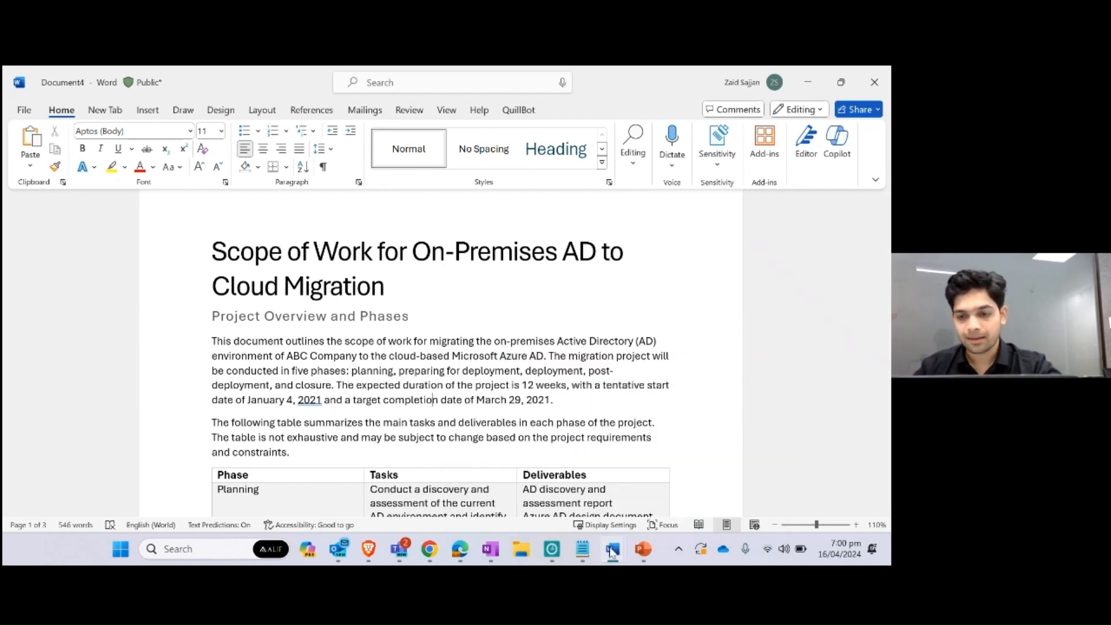
{"action": "left_click", "coordinate": [577, 493]}
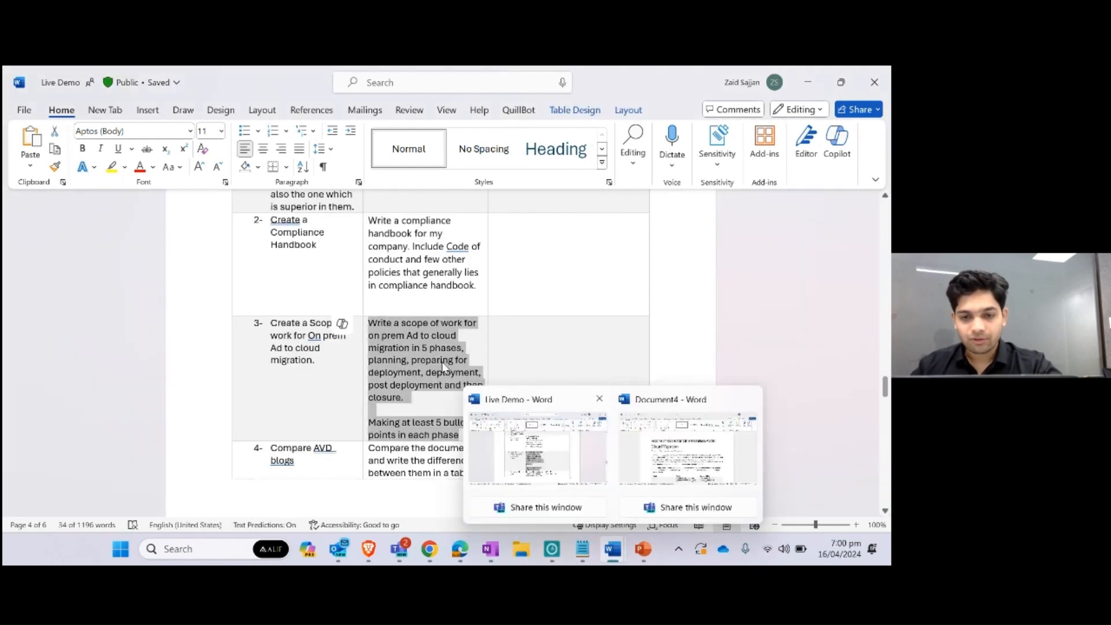
{"action": "scroll", "coordinate": [443, 348], "scroll_direction": "down", "scroll_amount": 4}
{"action": "key", "text": "alt+Tab"}
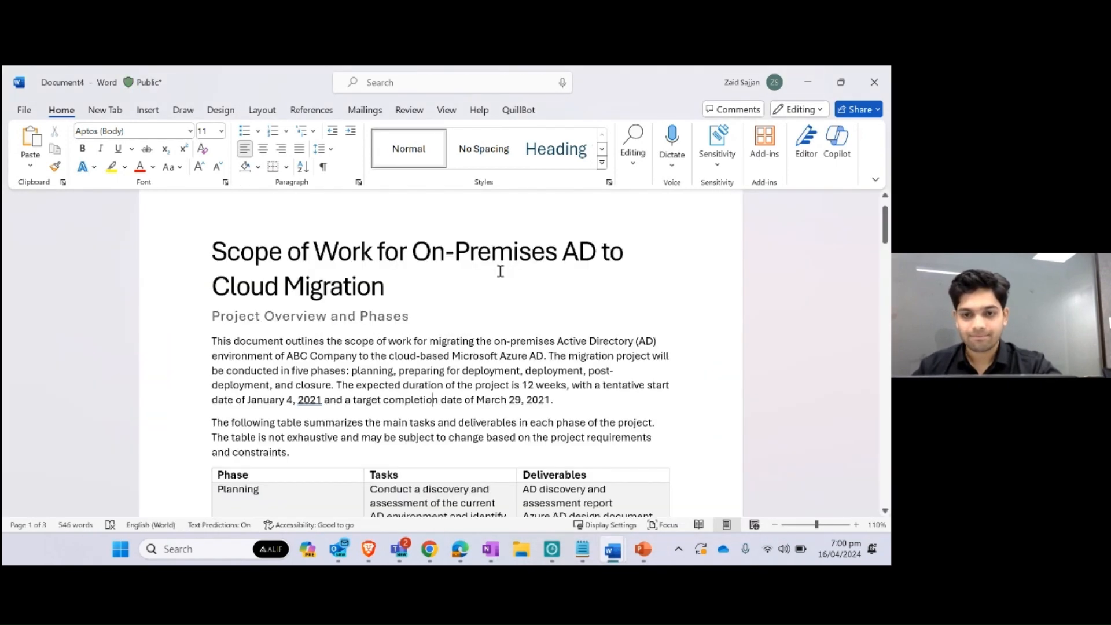
{"action": "key", "text": "ctrl+a"}
{"action": "key", "text": "Delete"}
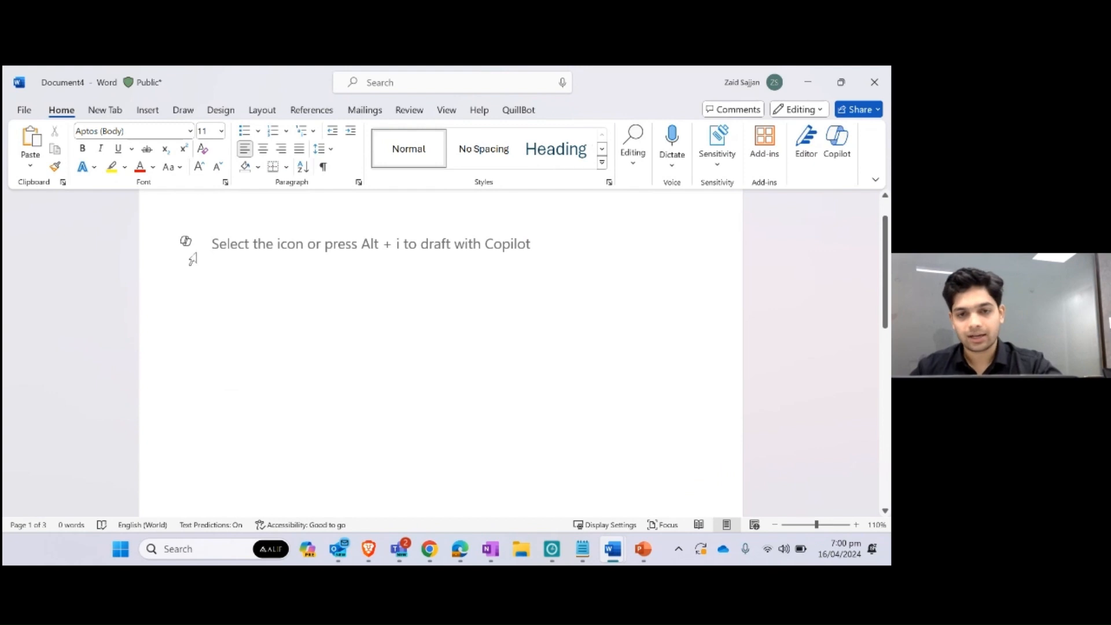
Start a Copilot draft in Document4 with the Live Demo prompt "Compare the documents and write the difference between them in a table."
{"action": "left_click", "coordinate": [185, 241]}
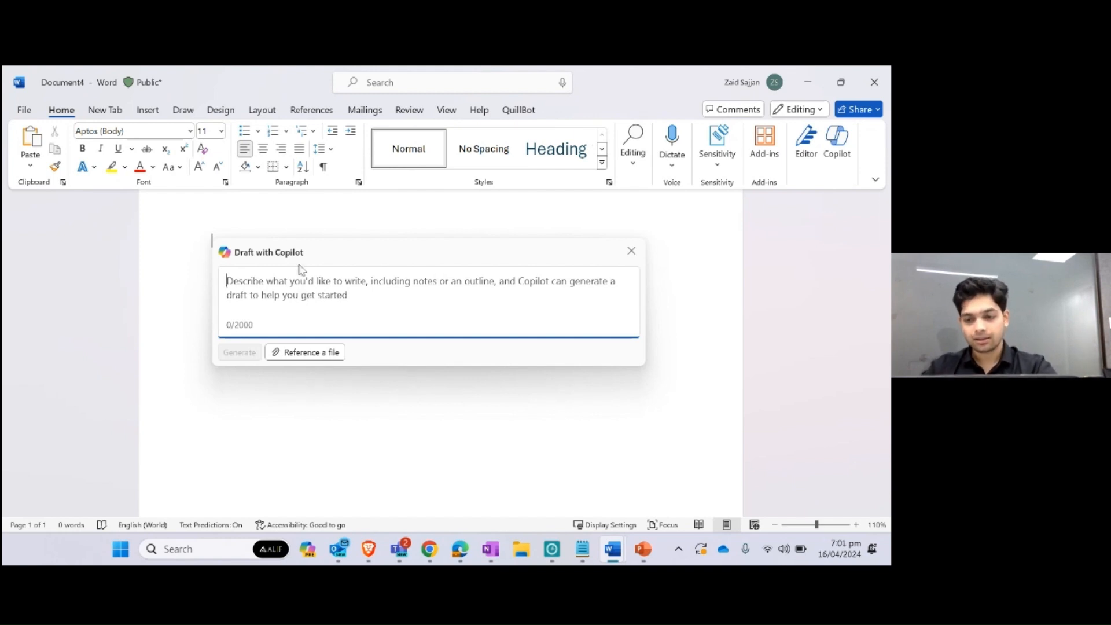
{"action": "mouse_move", "coordinate": [613, 549]}
{"action": "left_click", "coordinate": [567, 462]}
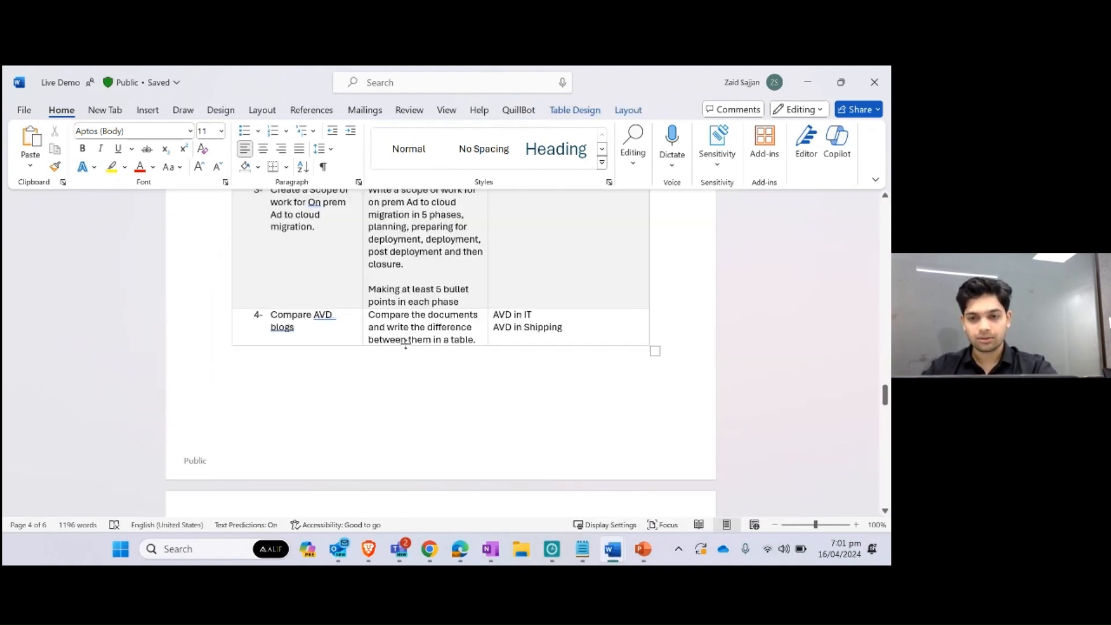
{"action": "left_click_drag", "start_coordinate": [476, 341], "coordinate": [404, 313]}
{"action": "key", "text": "ctrl+c"}
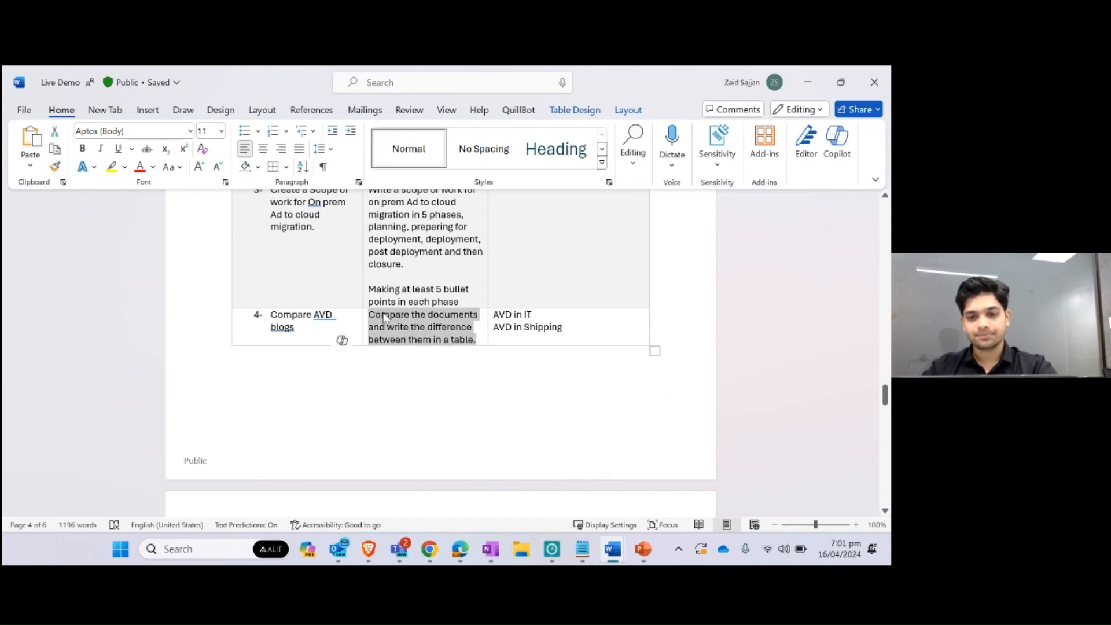
{"action": "key", "text": "alt+Tab"}
{"action": "key", "text": "ctrl+v"}
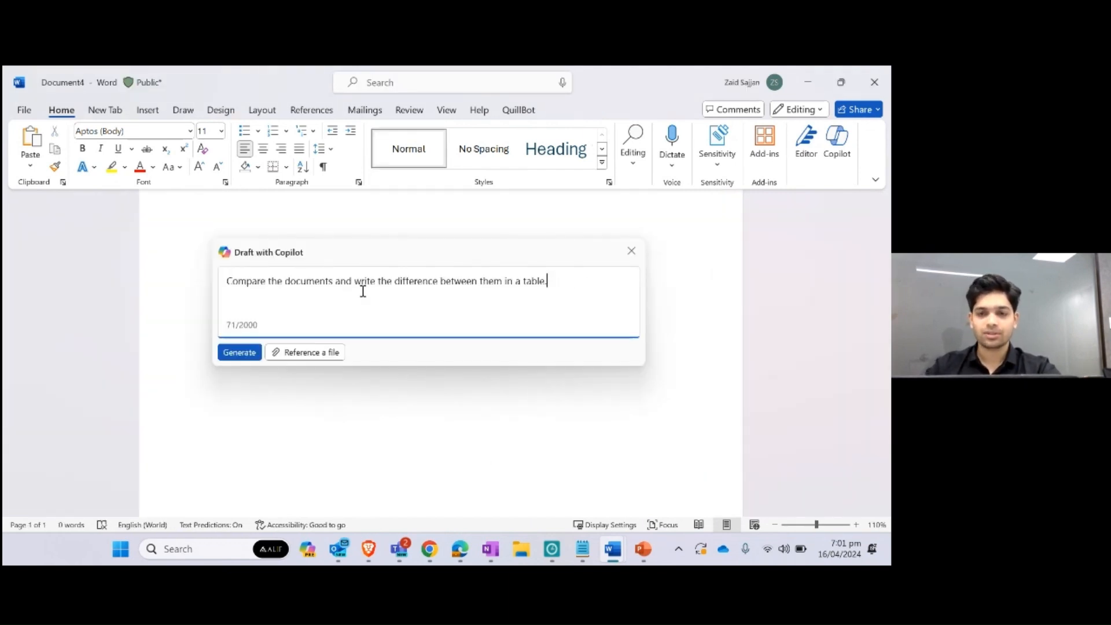
Reference AVD in Shipping Sector.docx and AVD in IT Sector.docx on a new line of the prompt and generate the comparison draft
{"action": "left_click_drag", "start_coordinate": [398, 266], "coordinate": [436, 289]}
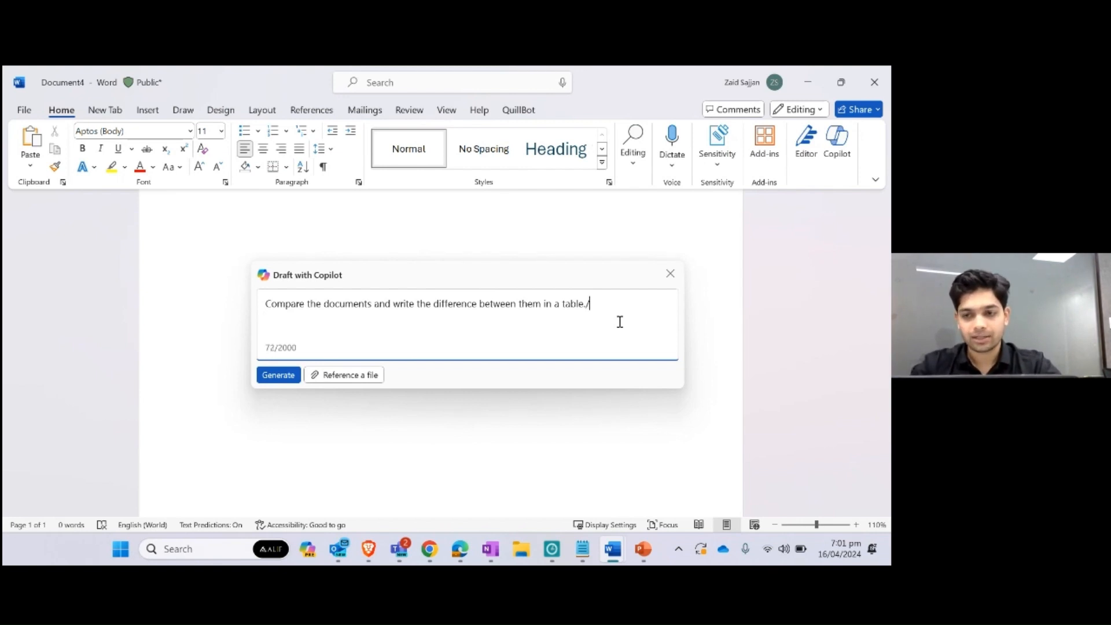
{"action": "key", "text": "shift+Return"}
{"action": "type", "text": "/"}
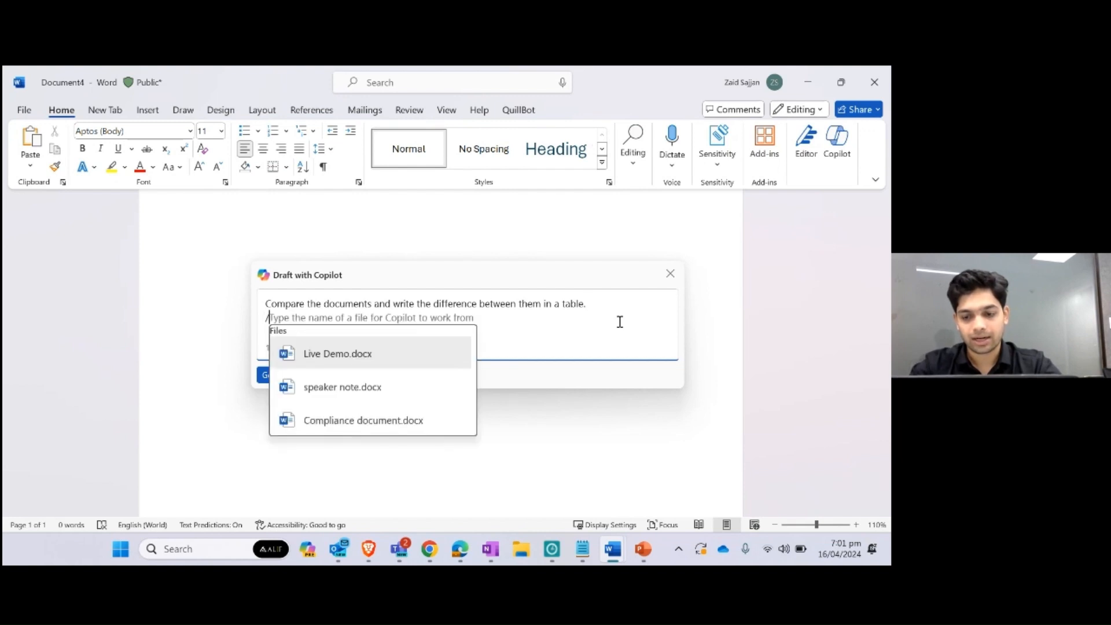
{"action": "type", "text": "avd"}
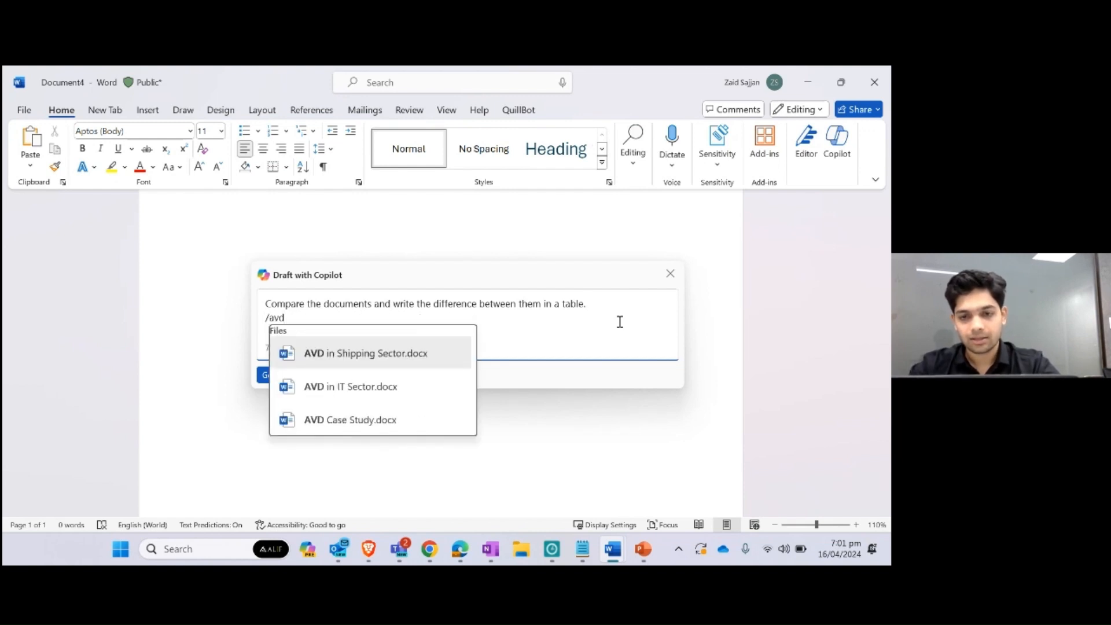
{"action": "key", "text": "Return"}
{"action": "type", "text": "/av"}
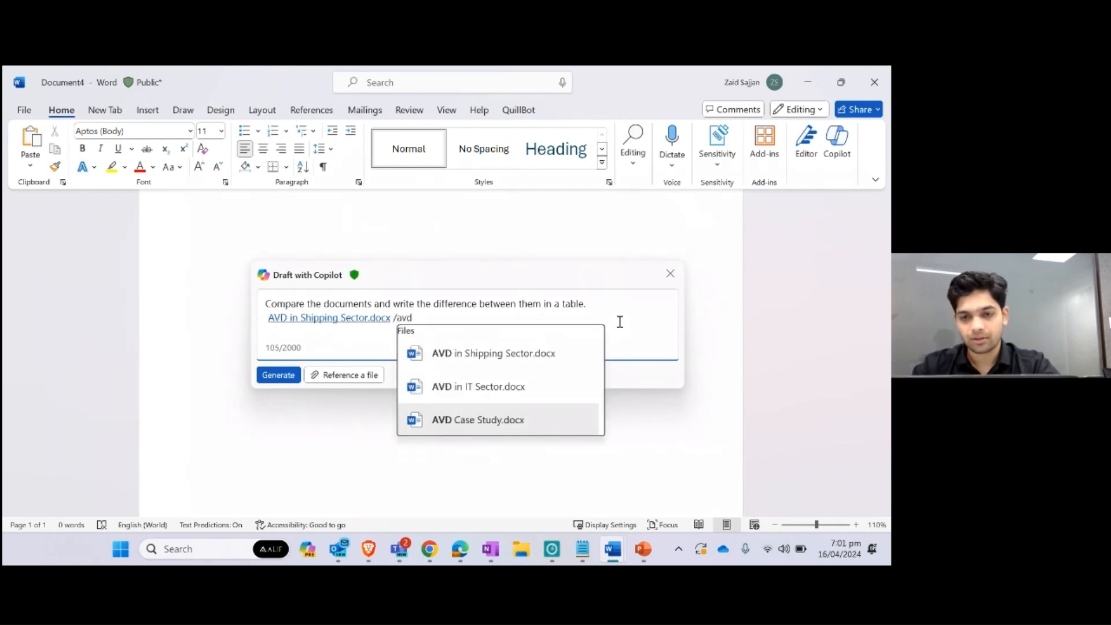
{"action": "key", "text": "Up"}
{"action": "key", "text": "Return"}
{"action": "left_click", "coordinate": [279, 375]}
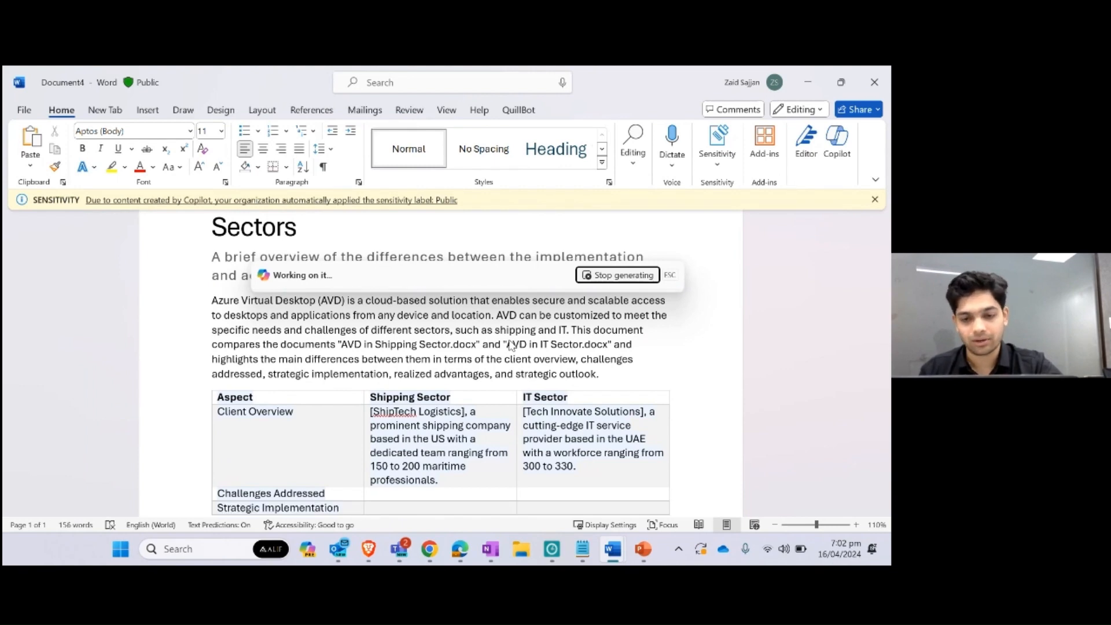
Examine the generated comparison of AVD in the shipping and IT sectors, including the rows of its table
{"action": "scroll", "coordinate": [483, 405], "scroll_direction": "down", "scroll_amount": 2}
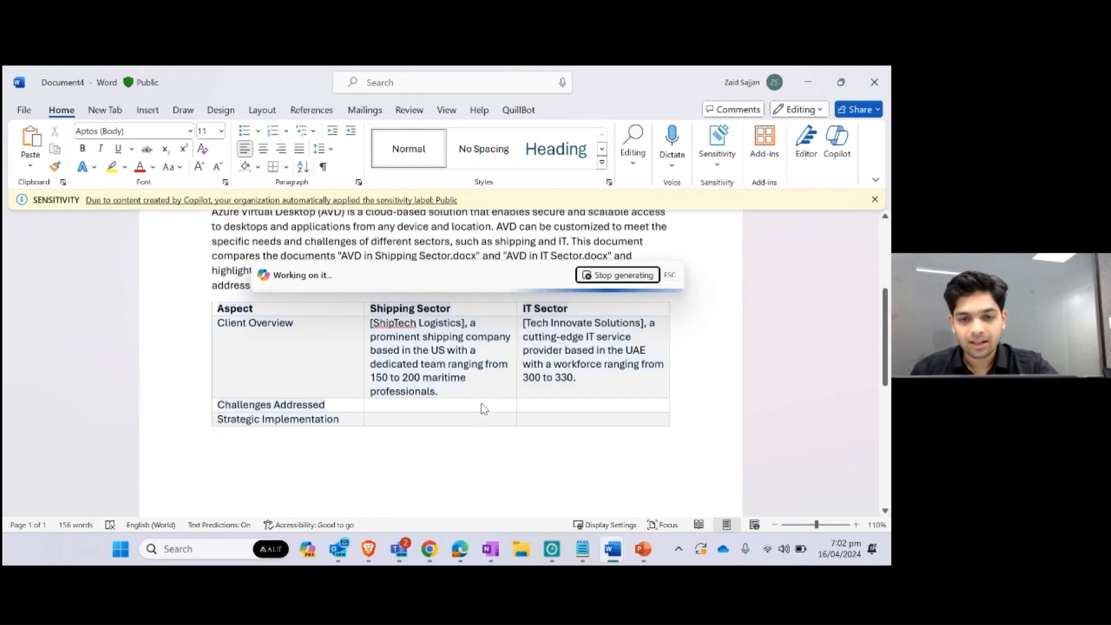
{"action": "scroll", "coordinate": [483, 404], "scroll_direction": "up", "scroll_amount": 2}
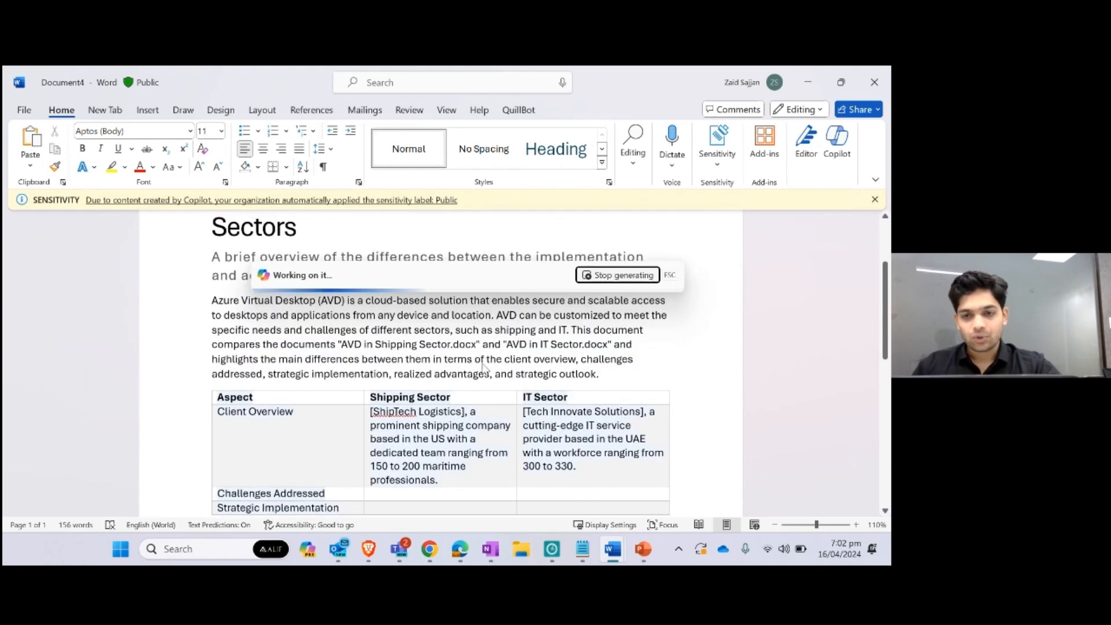
{"action": "scroll", "coordinate": [483, 368], "scroll_direction": "up", "scroll_amount": 2}
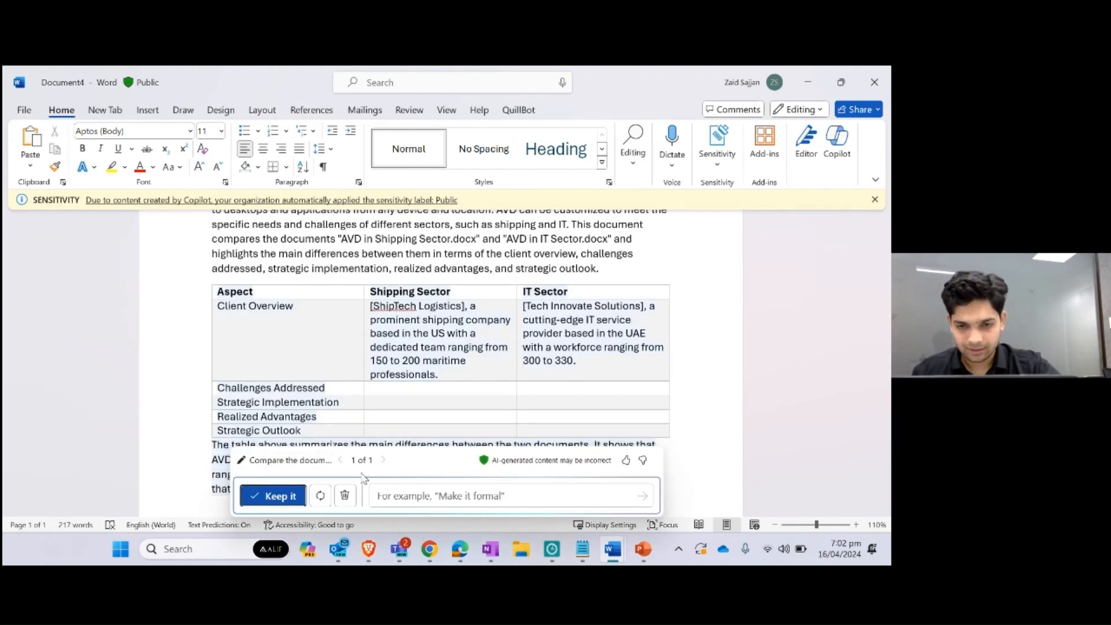
{"action": "scroll", "coordinate": [434, 411], "scroll_direction": "down", "scroll_amount": 1}
{"action": "scroll", "coordinate": [440, 411], "scroll_direction": "up", "scroll_amount": 1}
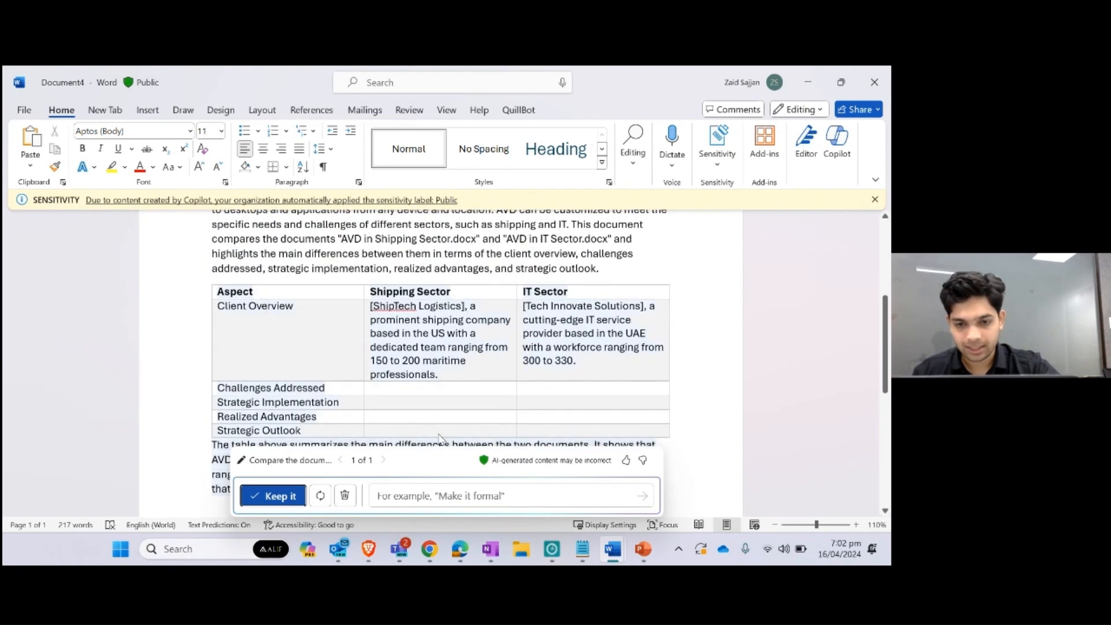
Regenerate the AVD comparison draft and look over the existing text and table while Copilot works
{"action": "left_click", "coordinate": [320, 496]}
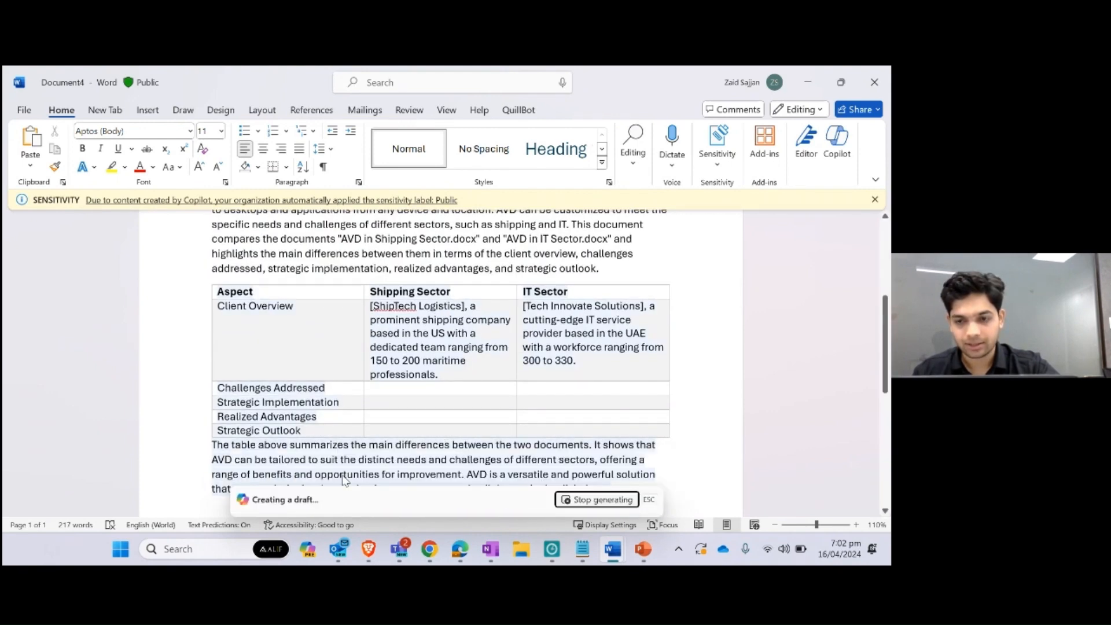
{"action": "scroll", "coordinate": [345, 479], "scroll_direction": "up", "scroll_amount": 1}
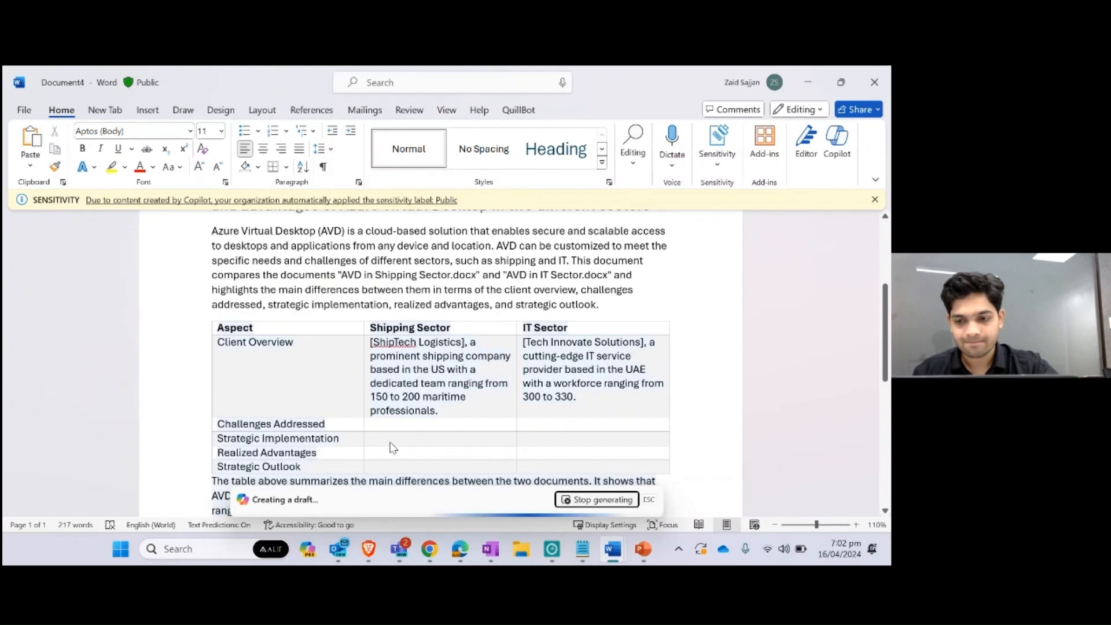
{"action": "mouse_move", "coordinate": [620, 560]}
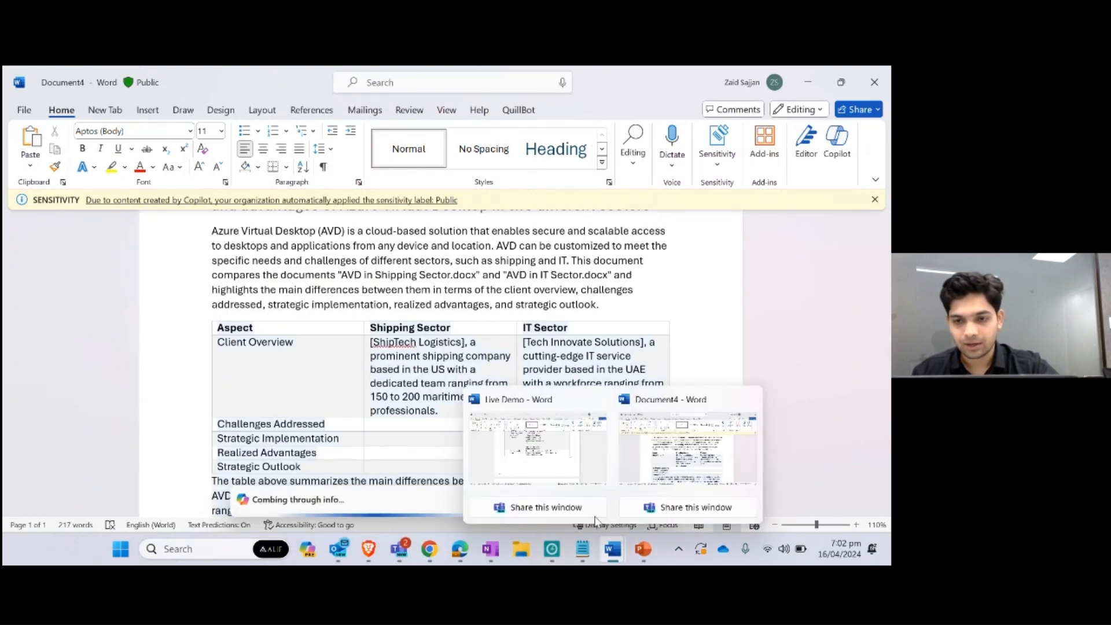
{"action": "scroll", "coordinate": [410, 378], "scroll_direction": "up", "scroll_amount": 2}
{"action": "scroll", "coordinate": [411, 378], "scroll_direction": "up", "scroll_amount": 1}
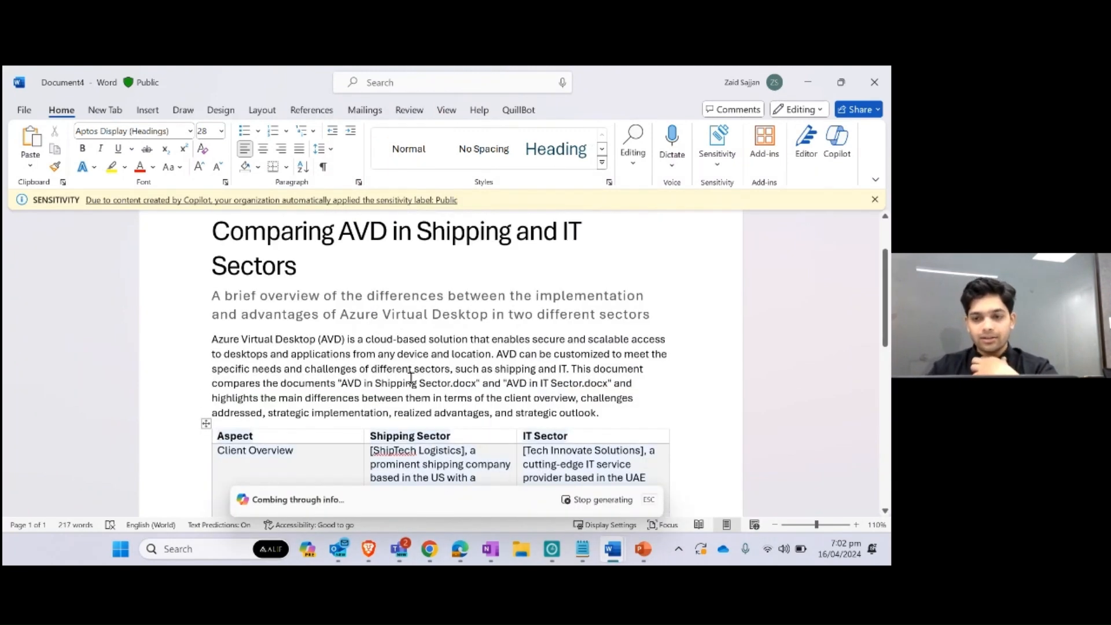
{"action": "scroll", "coordinate": [411, 378], "scroll_direction": "down", "scroll_amount": 2}
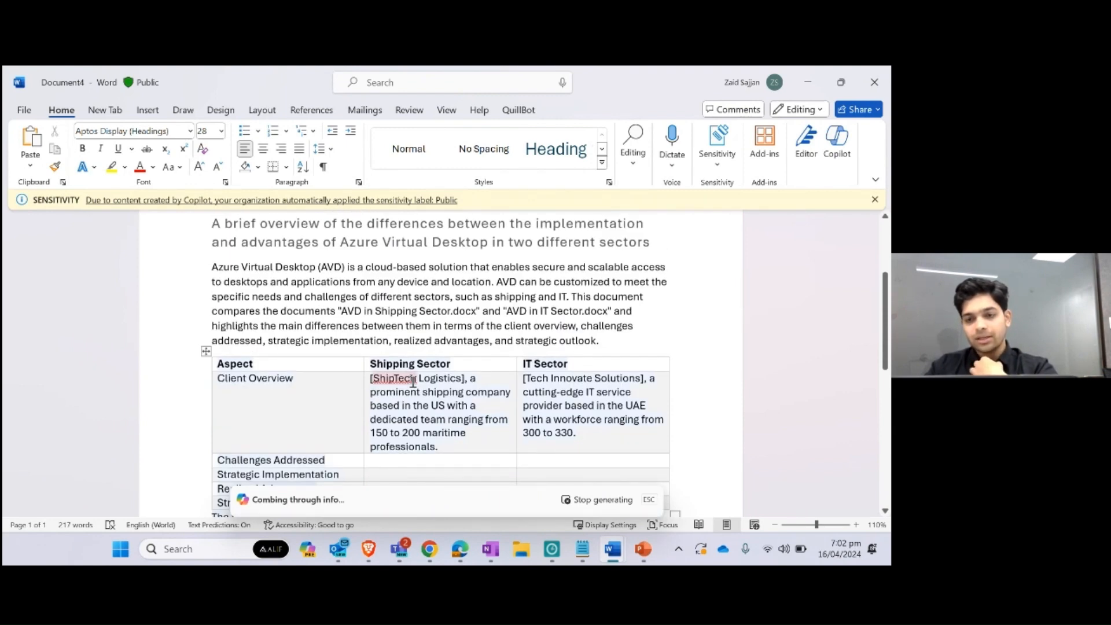
{"action": "scroll", "coordinate": [414, 385], "scroll_direction": "down", "scroll_amount": 3}
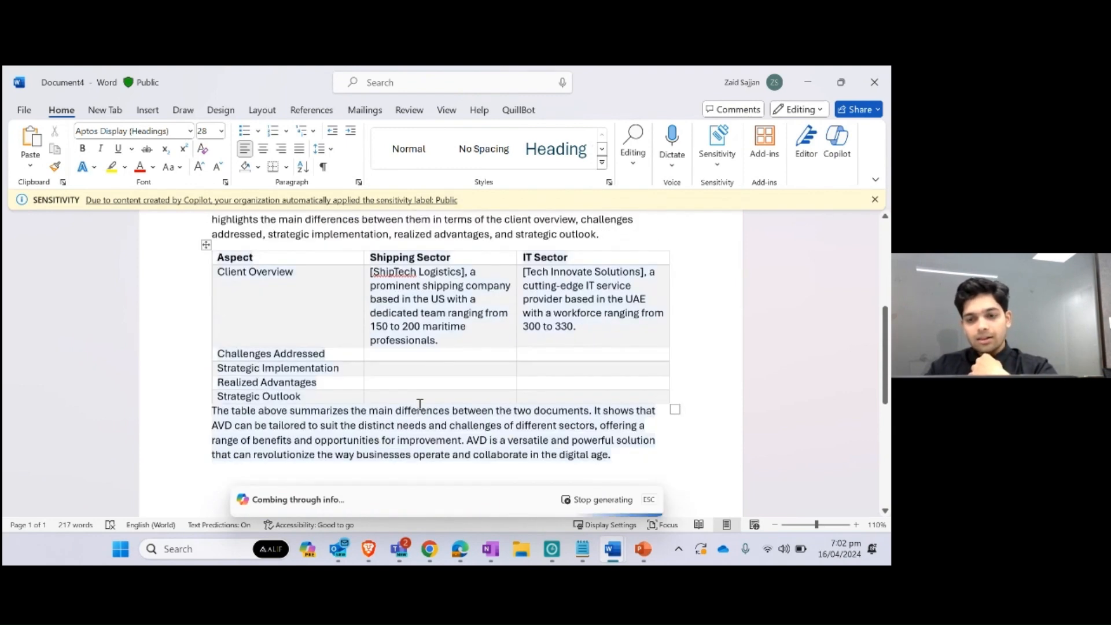
{"action": "scroll", "coordinate": [420, 404], "scroll_direction": "down", "scroll_amount": 2}
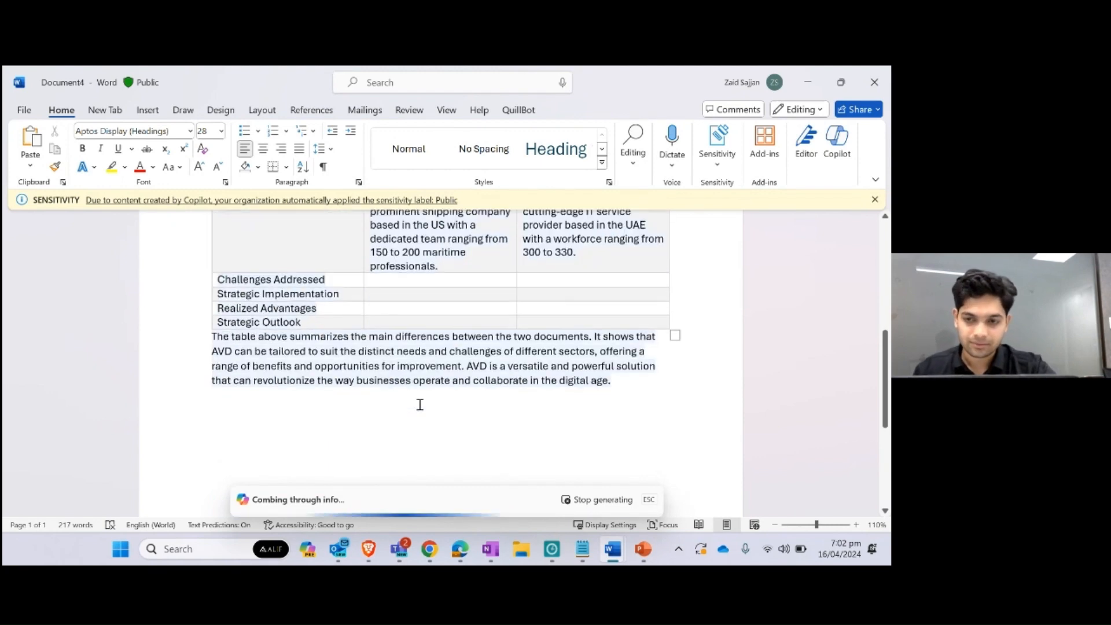
Close the AVD comparison document and create a new blank Word document
{"action": "left_click", "coordinate": [875, 82]}
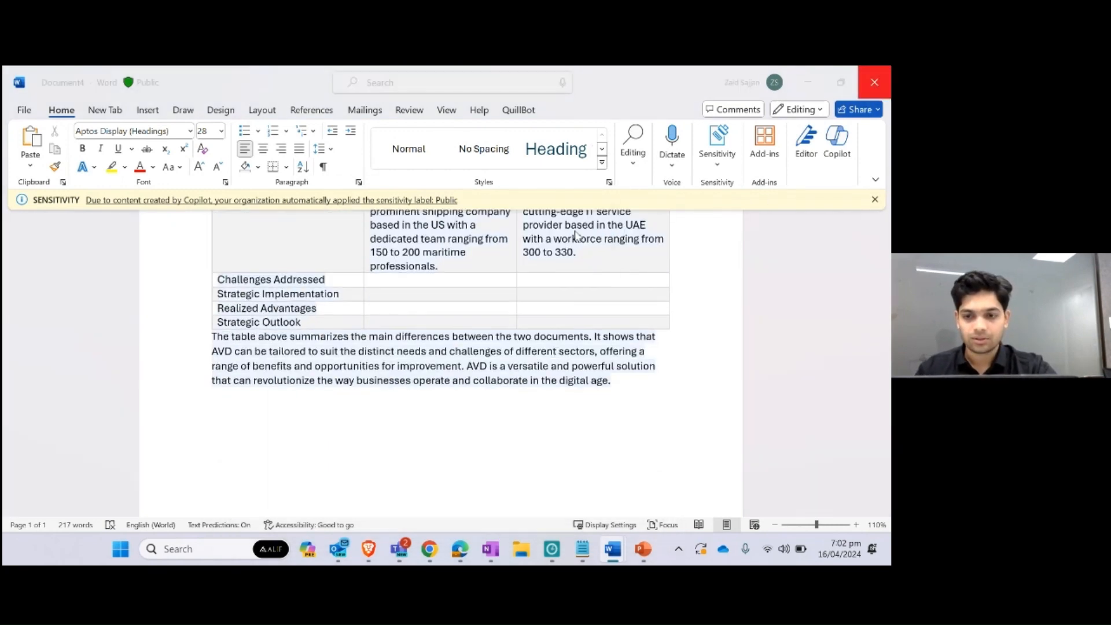
{"action": "left_click", "coordinate": [498, 466]}
{"action": "left_click", "coordinate": [229, 546]}
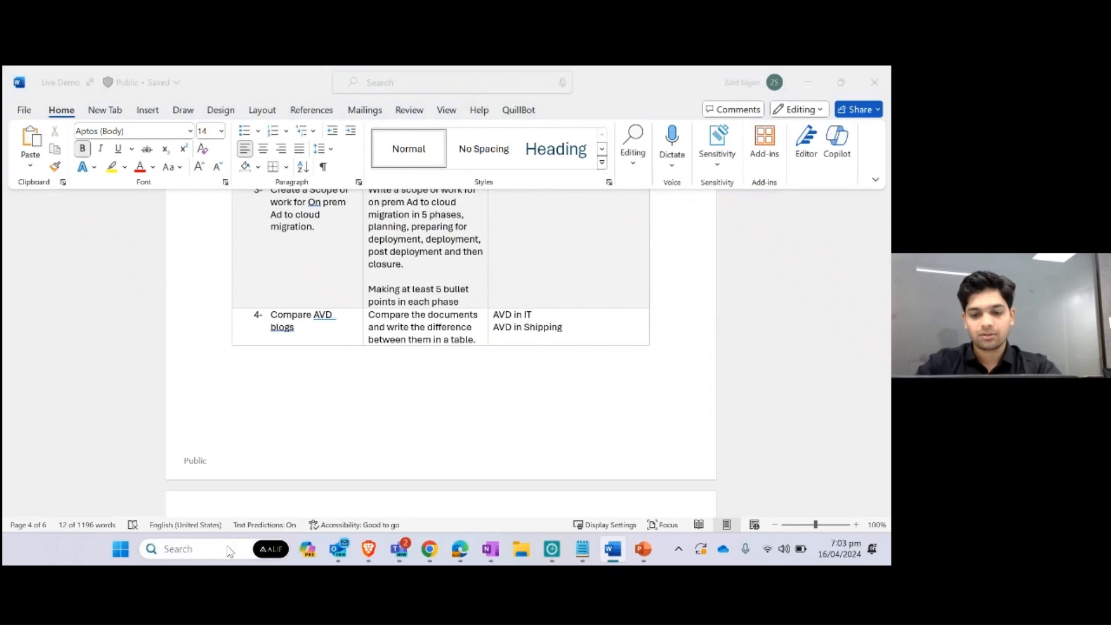
{"action": "type", "text": "word"}
{"action": "key", "text": "Return"}
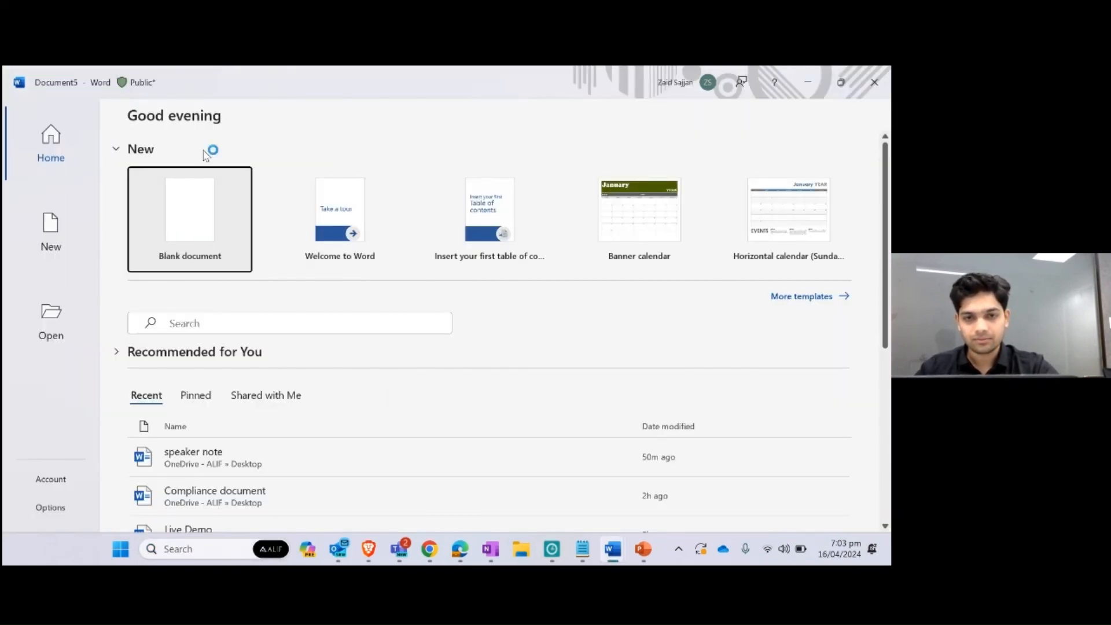
{"action": "left_click", "coordinate": [218, 185]}
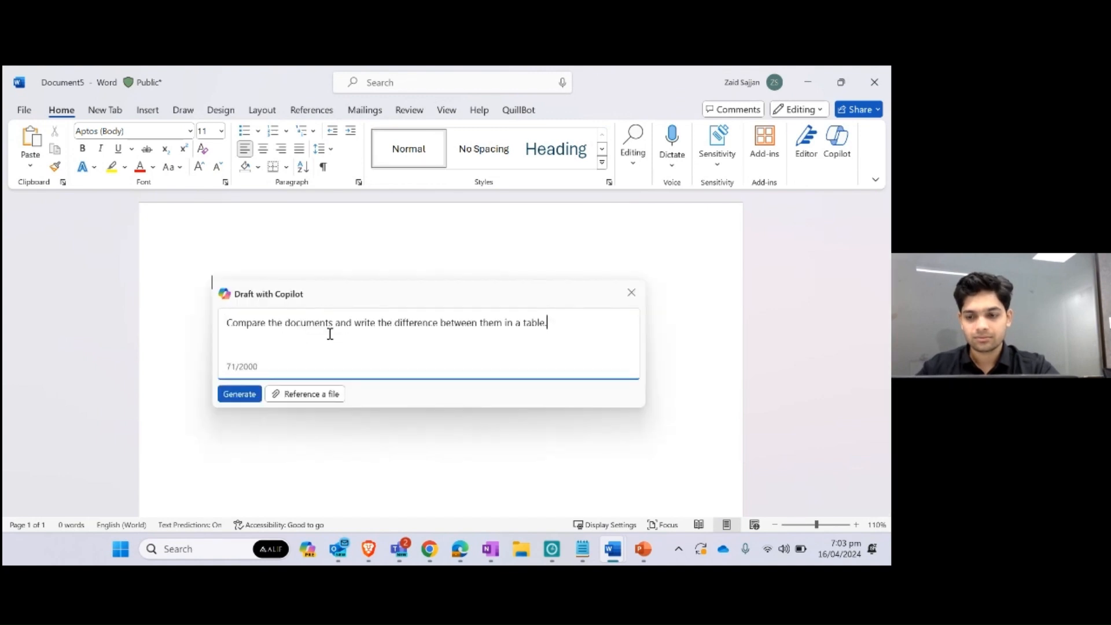
Reference AVD in Shipping Sector.docx and AVD in IT Sector.docx in the Copilot comparison prompt and generate the draft
{"action": "type", "text": "/avd"}
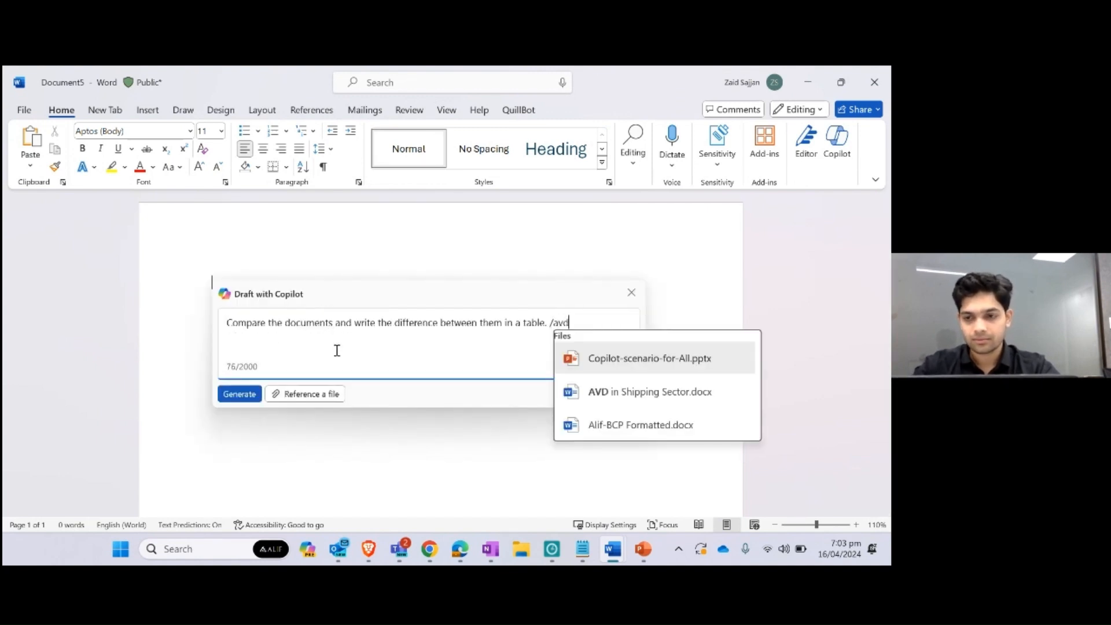
{"action": "key", "text": "Return"}
{"action": "type", "text": "/a"}
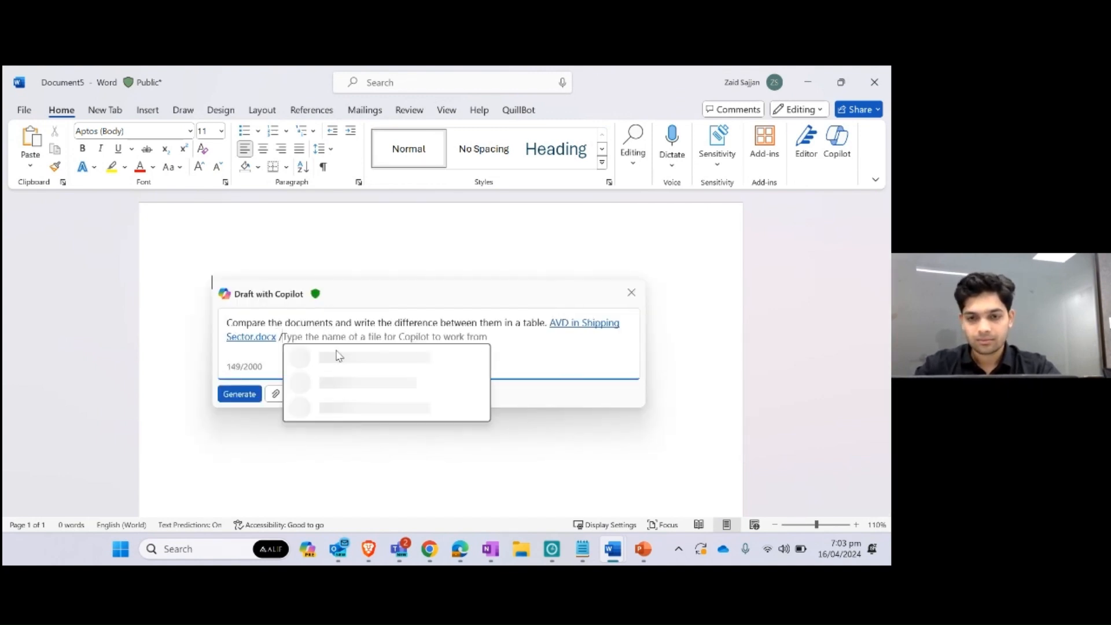
{"action": "key", "text": "Down"}
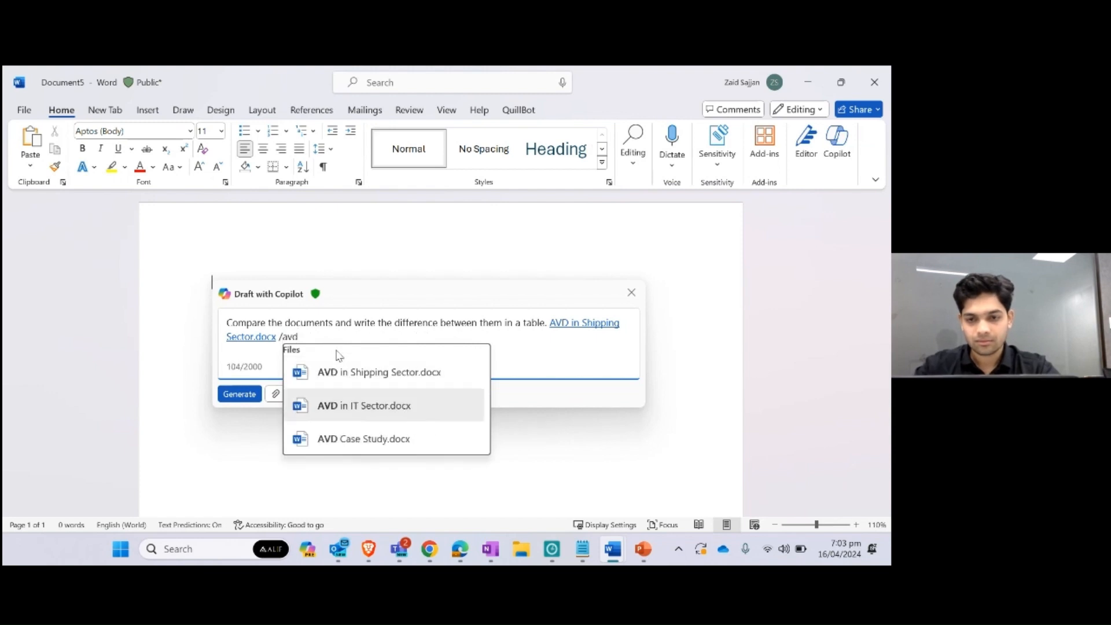
{"action": "key", "text": "Return"}
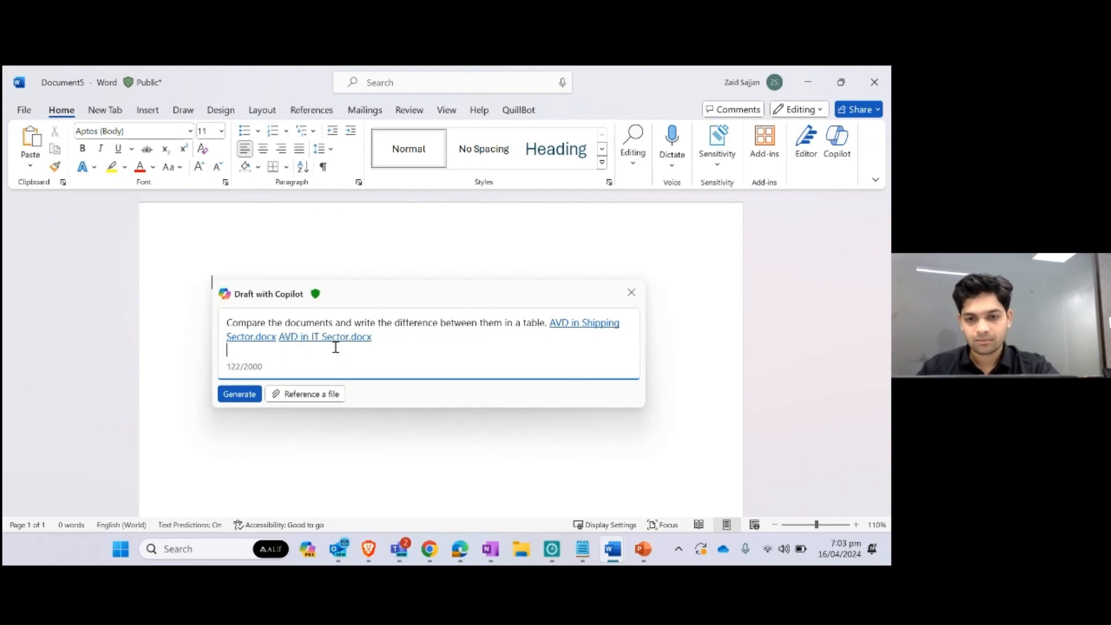
{"action": "left_click", "coordinate": [224, 393]}
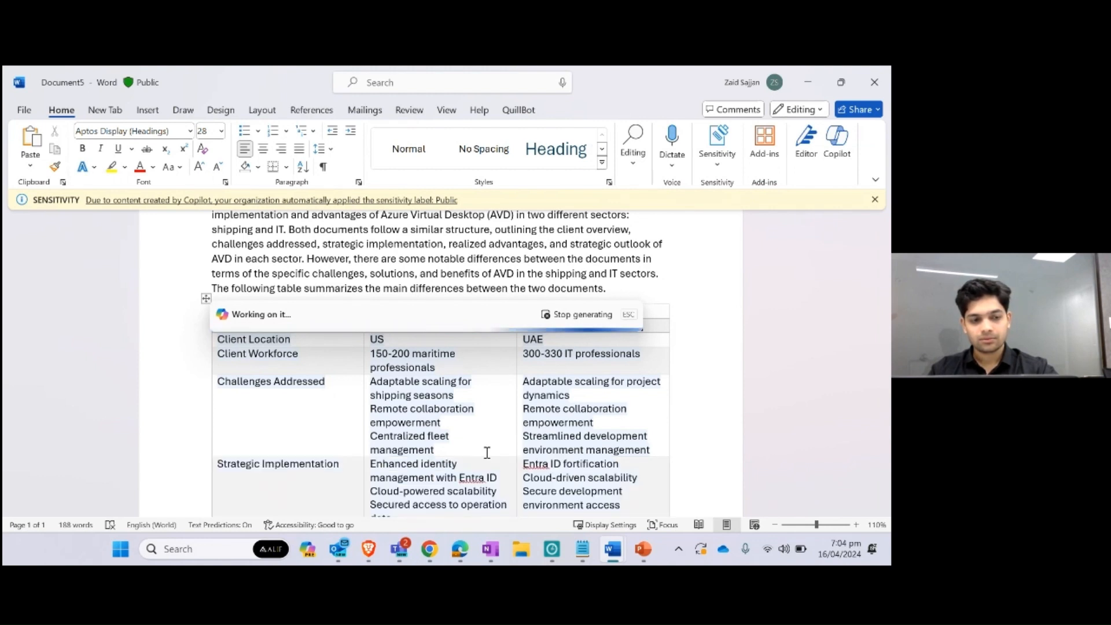
Examine the introductory paragraph and the comparison table rows of the generated AVD shipping and IT sector draft
{"action": "scroll", "coordinate": [486, 453], "scroll_direction": "down", "scroll_amount": 2}
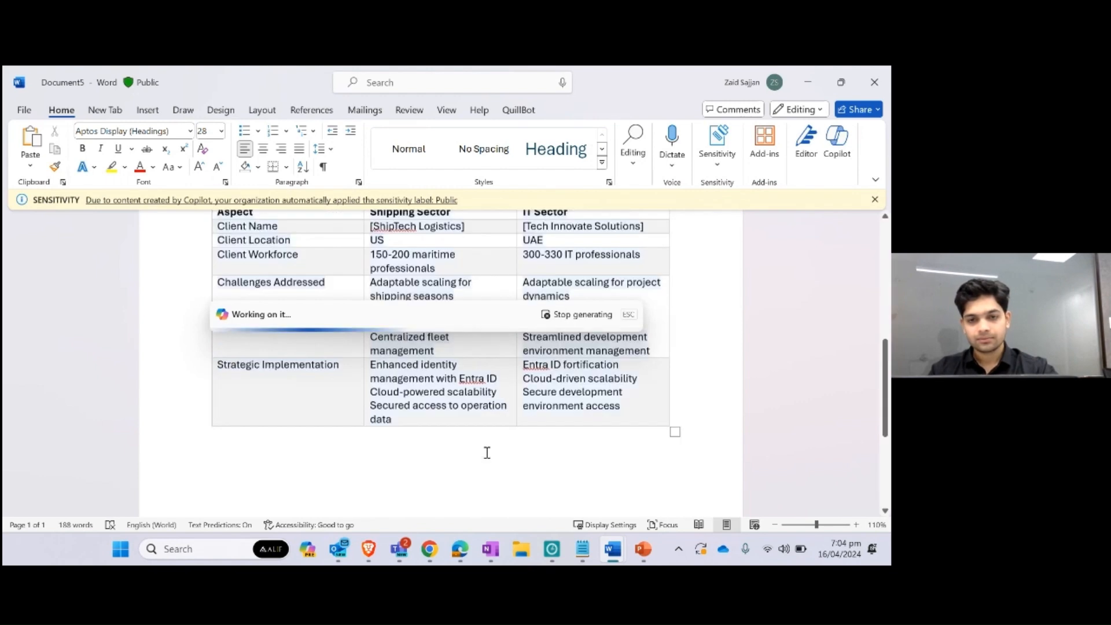
{"action": "scroll", "coordinate": [485, 451], "scroll_direction": "up", "scroll_amount": 5}
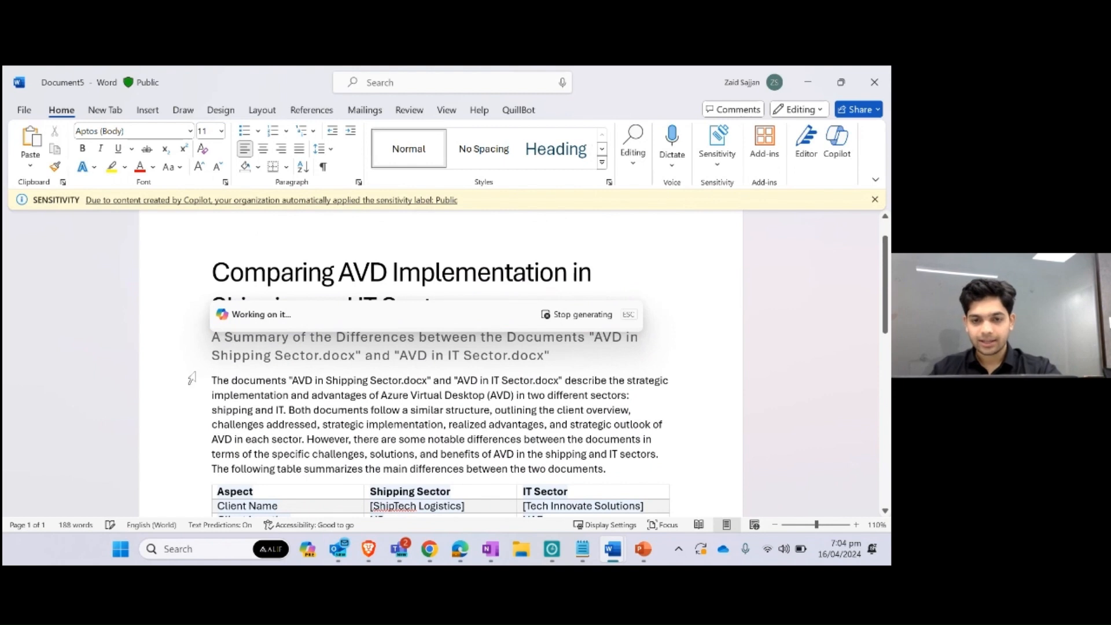
{"action": "left_click_drag", "start_coordinate": [211, 380], "coordinate": [620, 474]}
{"action": "left_click", "coordinate": [621, 473]}
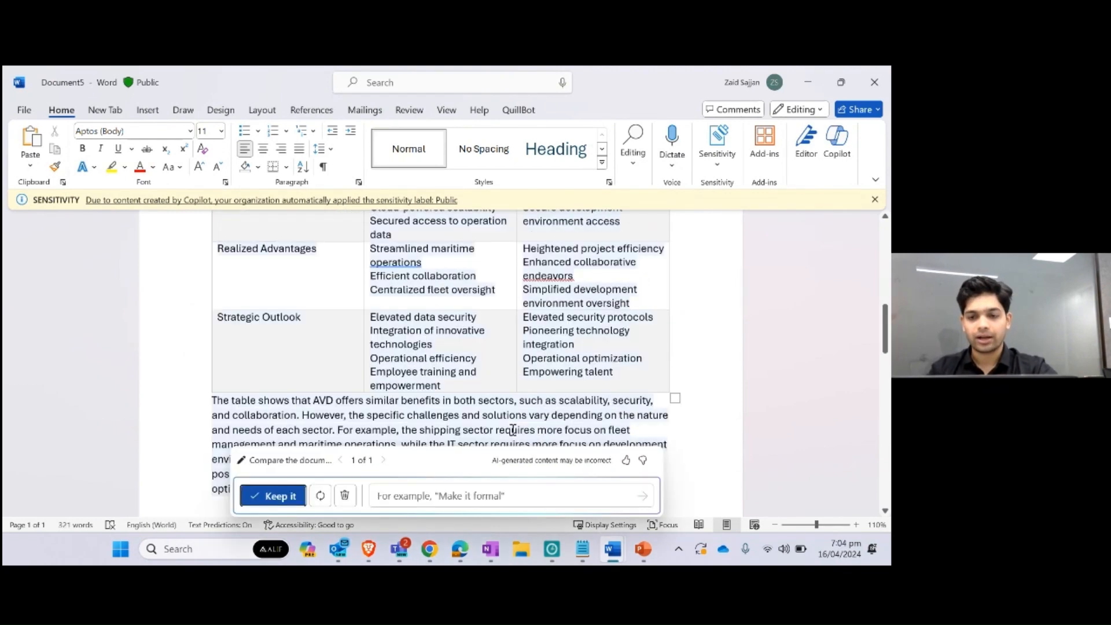
{"action": "scroll", "coordinate": [342, 392], "scroll_direction": "up", "scroll_amount": 4}
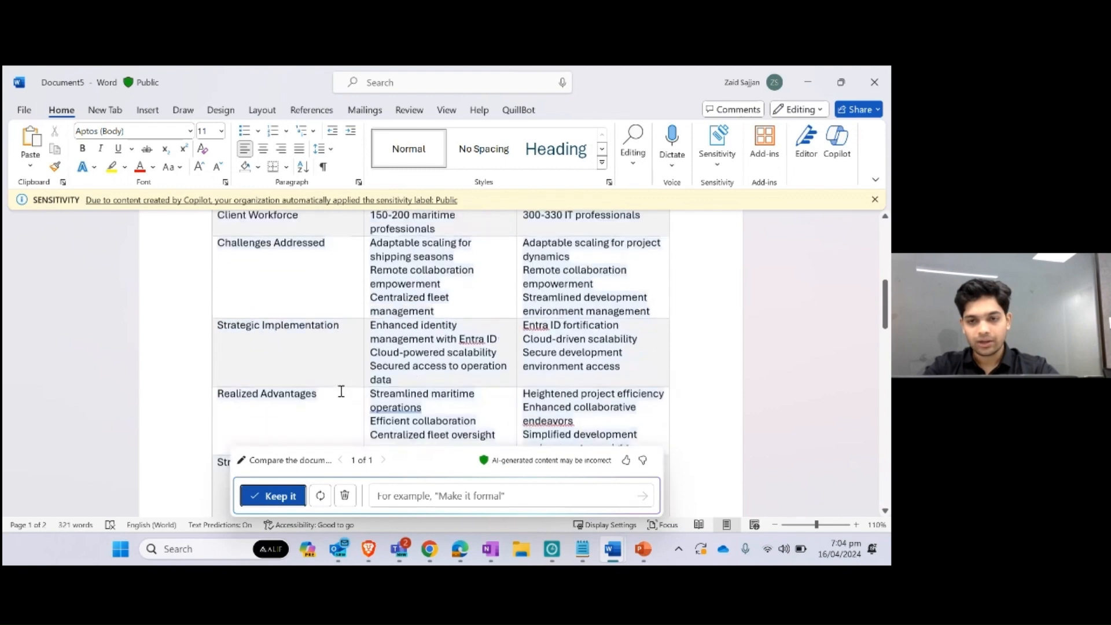
{"action": "scroll", "coordinate": [341, 392], "scroll_direction": "up", "scroll_amount": 3}
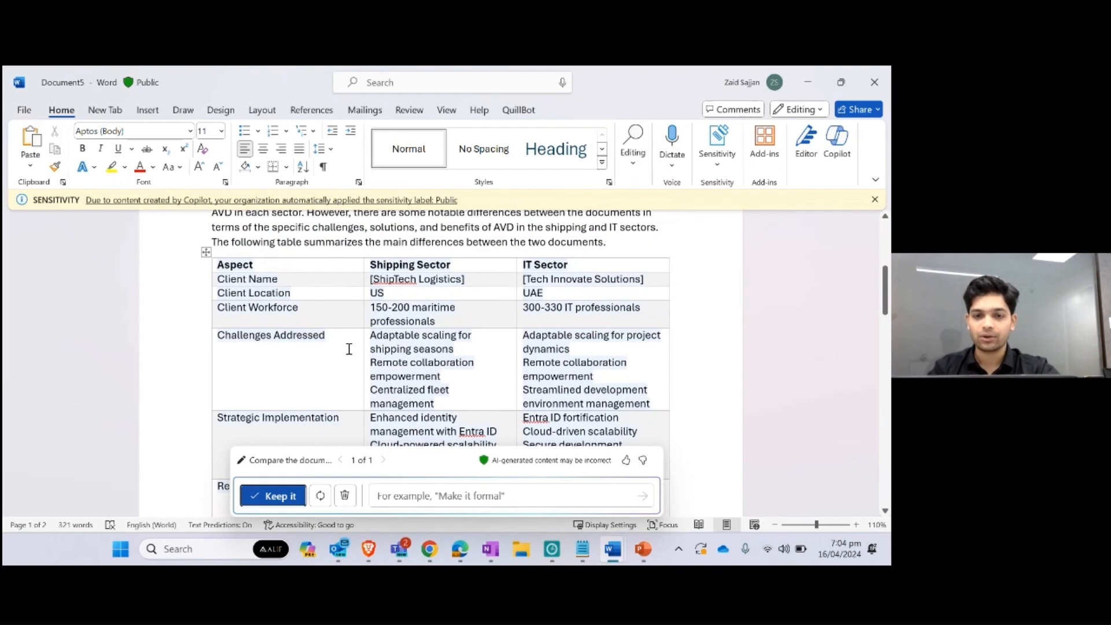
{"action": "scroll", "coordinate": [349, 349], "scroll_direction": "down", "scroll_amount": 2}
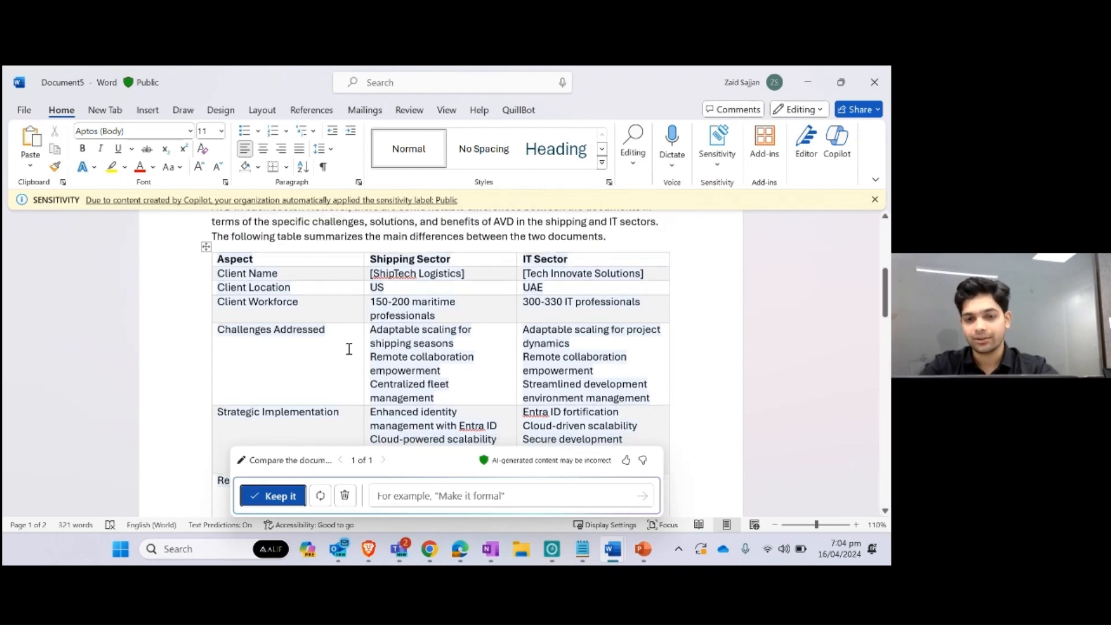
{"action": "scroll", "coordinate": [349, 349], "scroll_direction": "down", "scroll_amount": 1}
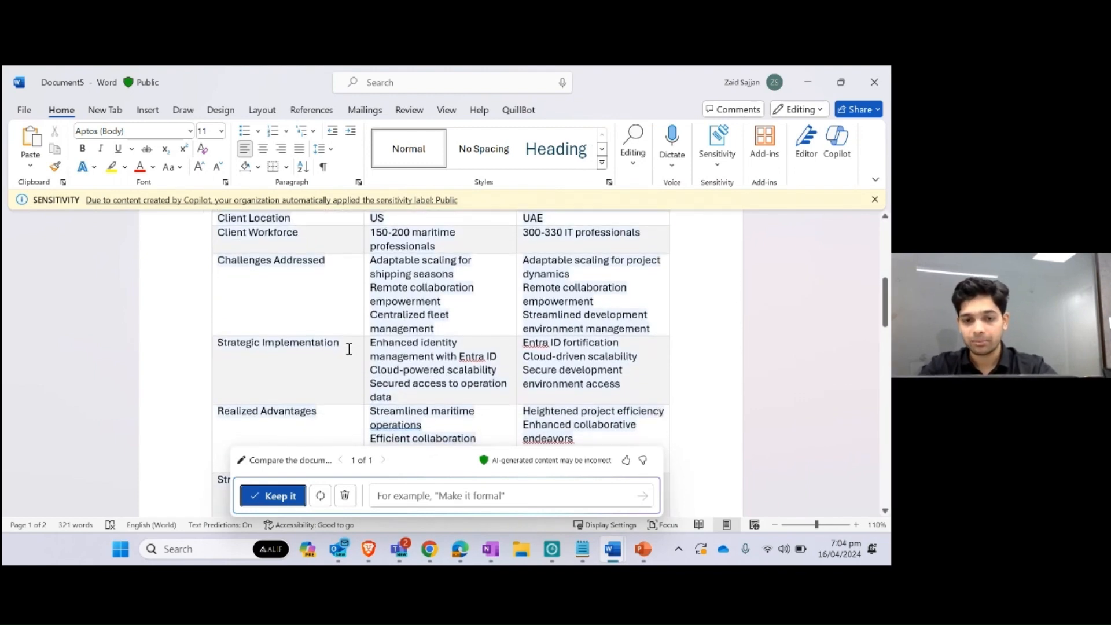
{"action": "scroll", "coordinate": [349, 349], "scroll_direction": "down", "scroll_amount": 2}
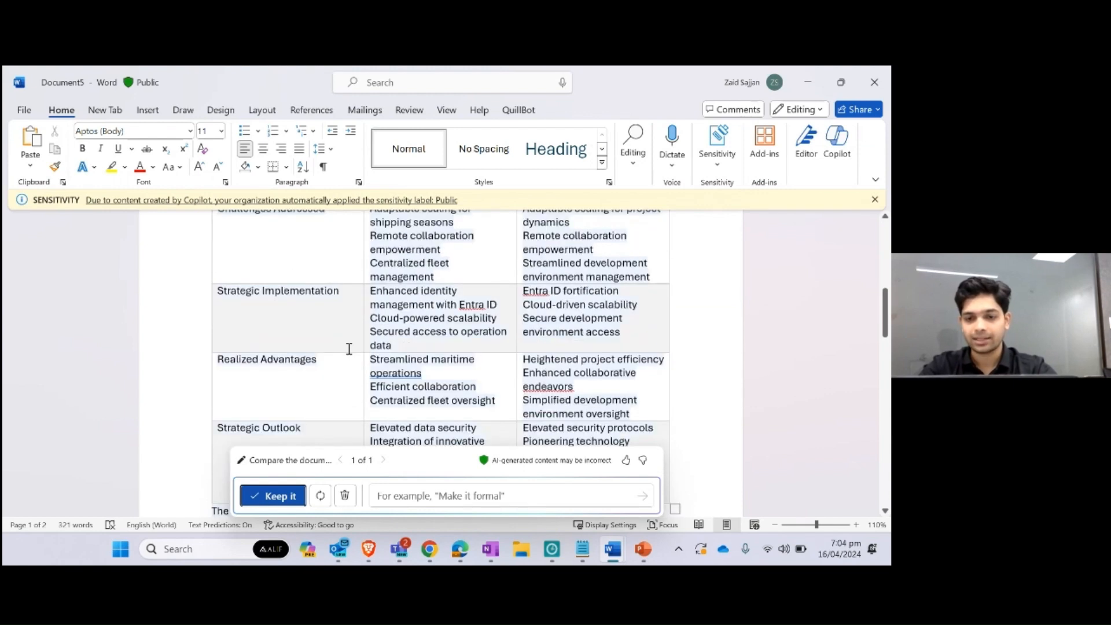
{"action": "scroll", "coordinate": [349, 349], "scroll_direction": "up", "scroll_amount": 2}
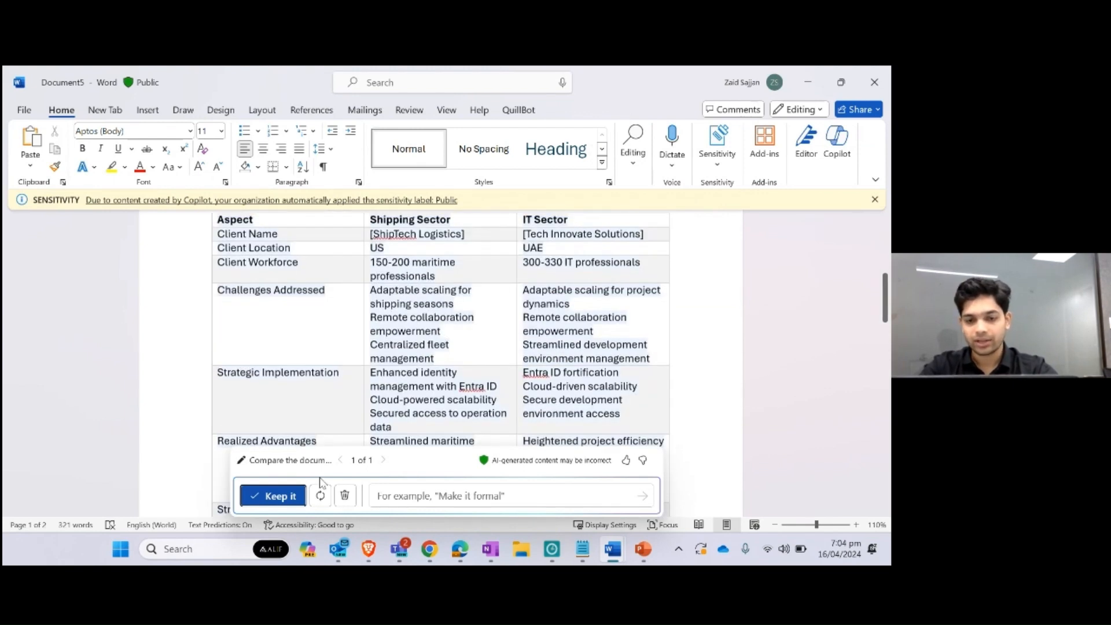
Keep the generated comparison draft and look over its table, including the shipping sector's Challenges Addressed entry
{"action": "left_click", "coordinate": [289, 496]}
{"action": "scroll", "coordinate": [452, 394], "scroll_direction": "up", "scroll_amount": 2}
{"action": "scroll", "coordinate": [451, 395], "scroll_direction": "up", "scroll_amount": 1}
{"action": "scroll", "coordinate": [452, 394], "scroll_direction": "down", "scroll_amount": 3}
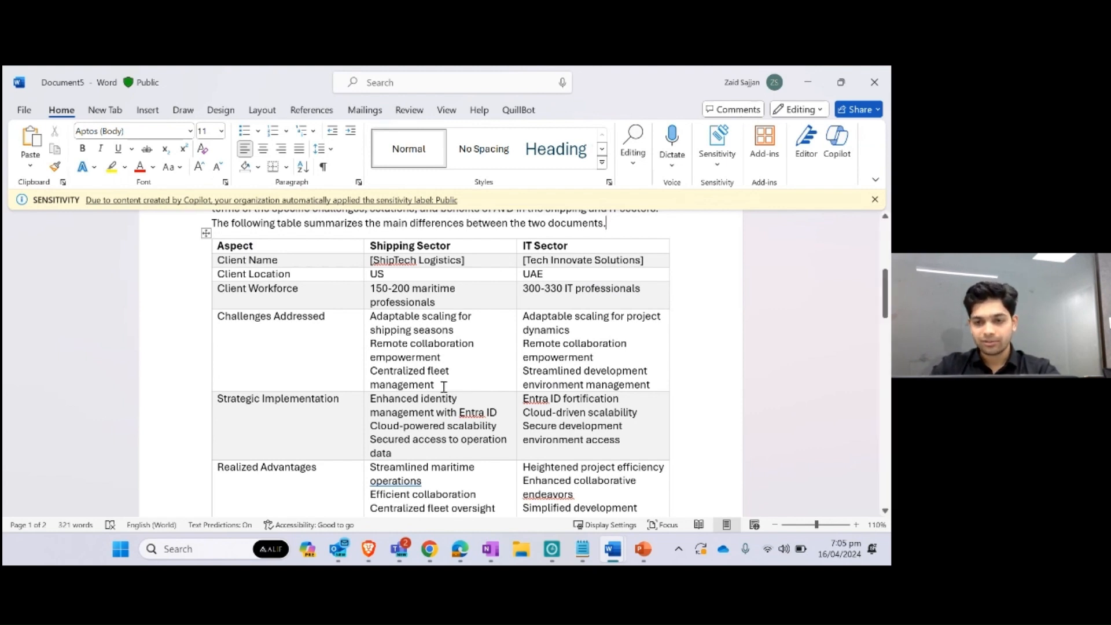
{"action": "left_click_drag", "start_coordinate": [444, 387], "coordinate": [370, 358]}
{"action": "left_click", "coordinate": [459, 384]}
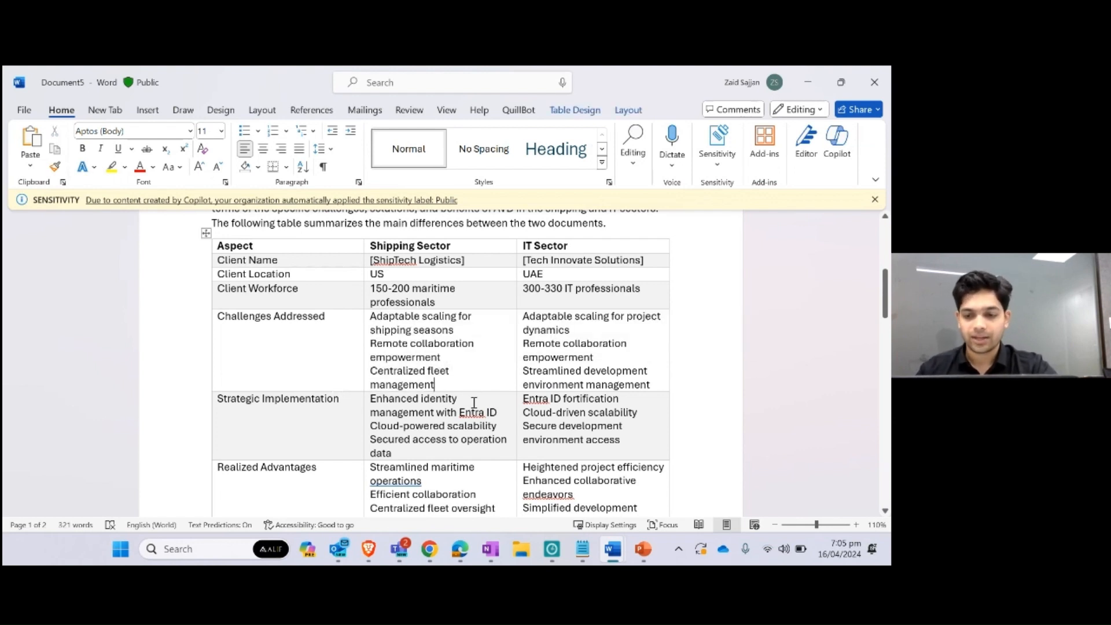
Switch to the Live Demo document and copy the IT- Change Management prompt from the Microsoft Forms table, leaving that window minimized
{"action": "mouse_move", "coordinate": [613, 549]}
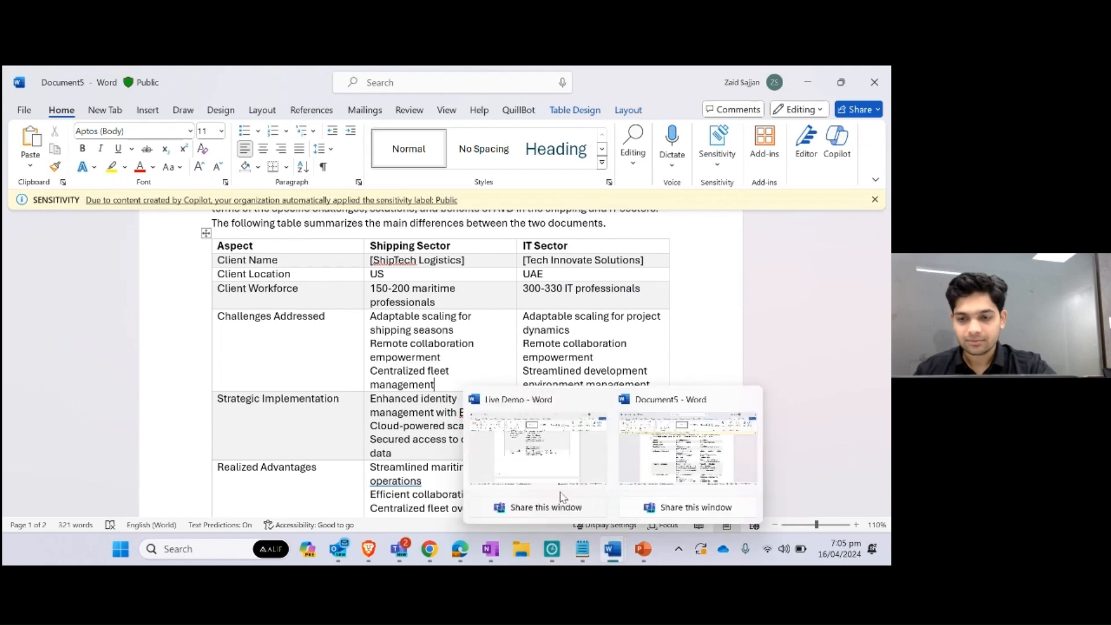
{"action": "left_click", "coordinate": [563, 497]}
{"action": "scroll", "coordinate": [455, 414], "scroll_direction": "down", "scroll_amount": 8}
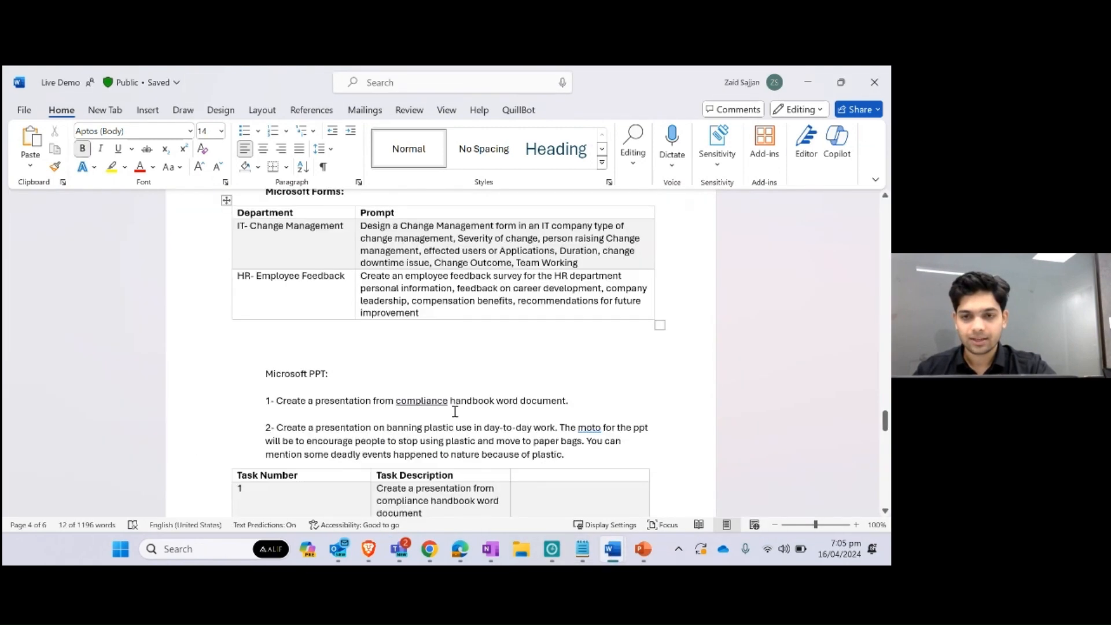
{"action": "scroll", "coordinate": [455, 411], "scroll_direction": "up", "scroll_amount": 1}
{"action": "left_click_drag", "start_coordinate": [580, 328], "coordinate": [362, 293]}
{"action": "key", "text": "ctrl+c"}
{"action": "left_click", "coordinate": [808, 82]}
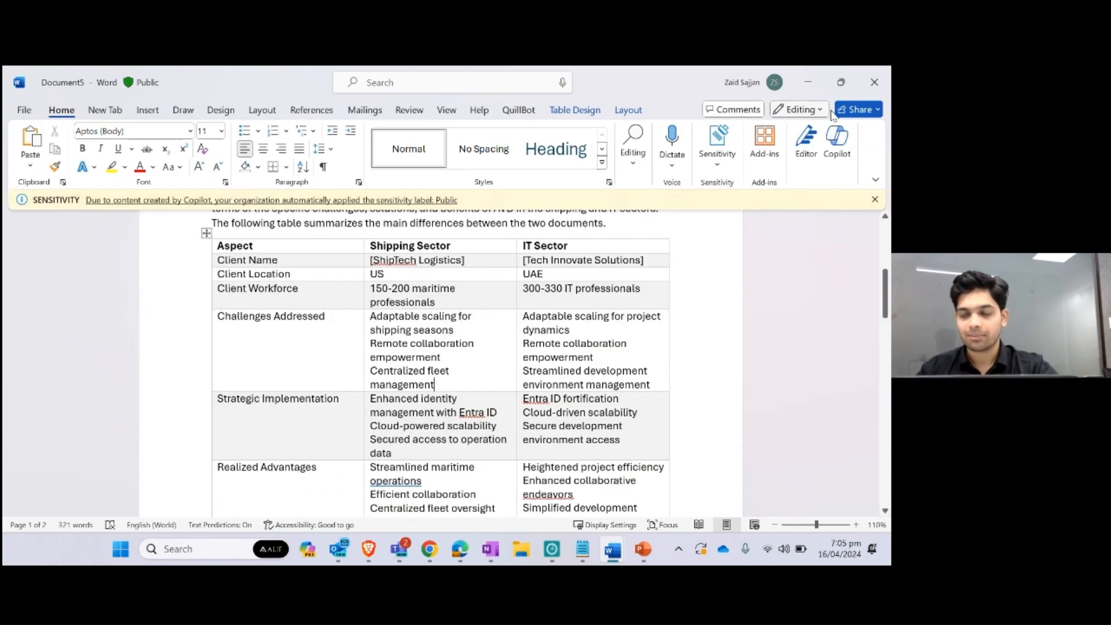
Close the AVD comparison document and switch to Microsoft Forms in Edge with the Copilot sidebar closed
{"action": "left_click", "coordinate": [874, 82]}
{"action": "left_click", "coordinate": [498, 467]}
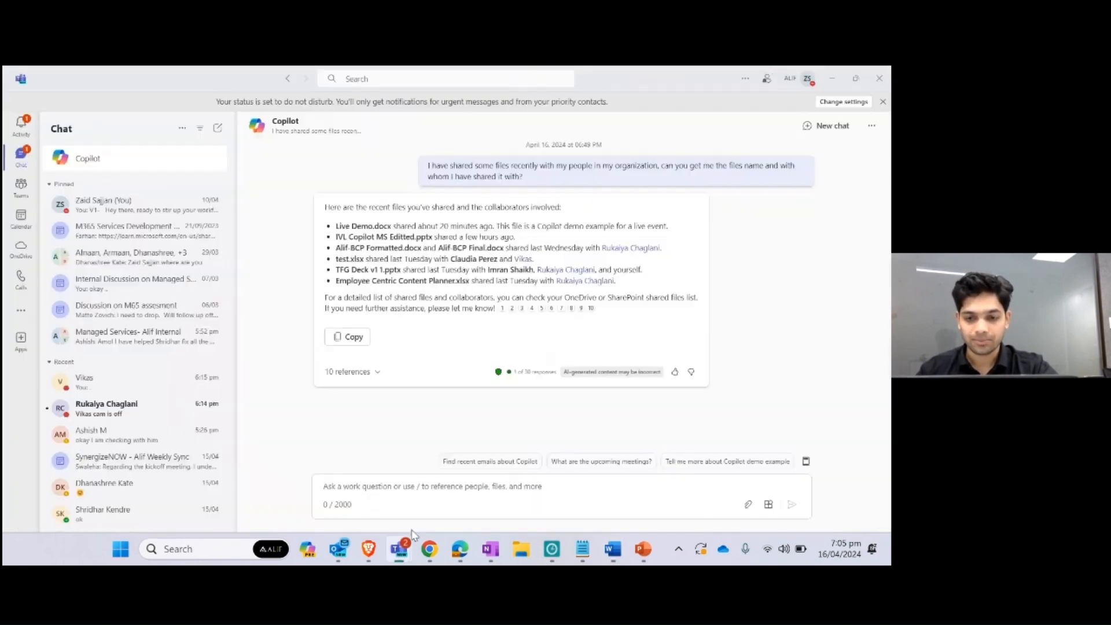
{"action": "mouse_move", "coordinate": [460, 548]}
{"action": "left_click", "coordinate": [375, 437]}
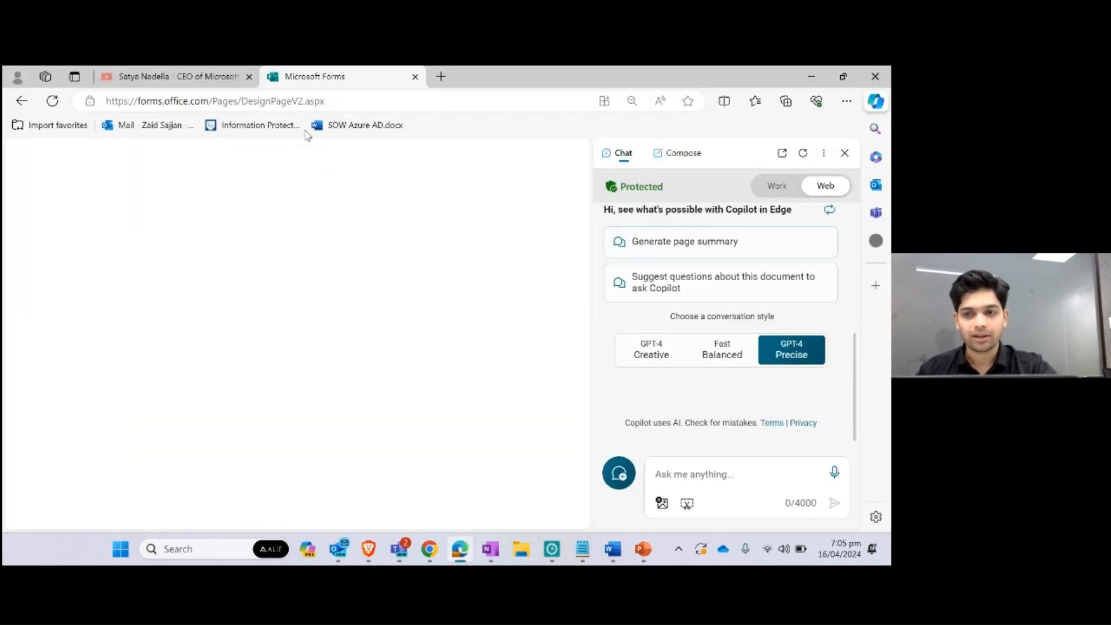
{"action": "left_click", "coordinate": [845, 153]}
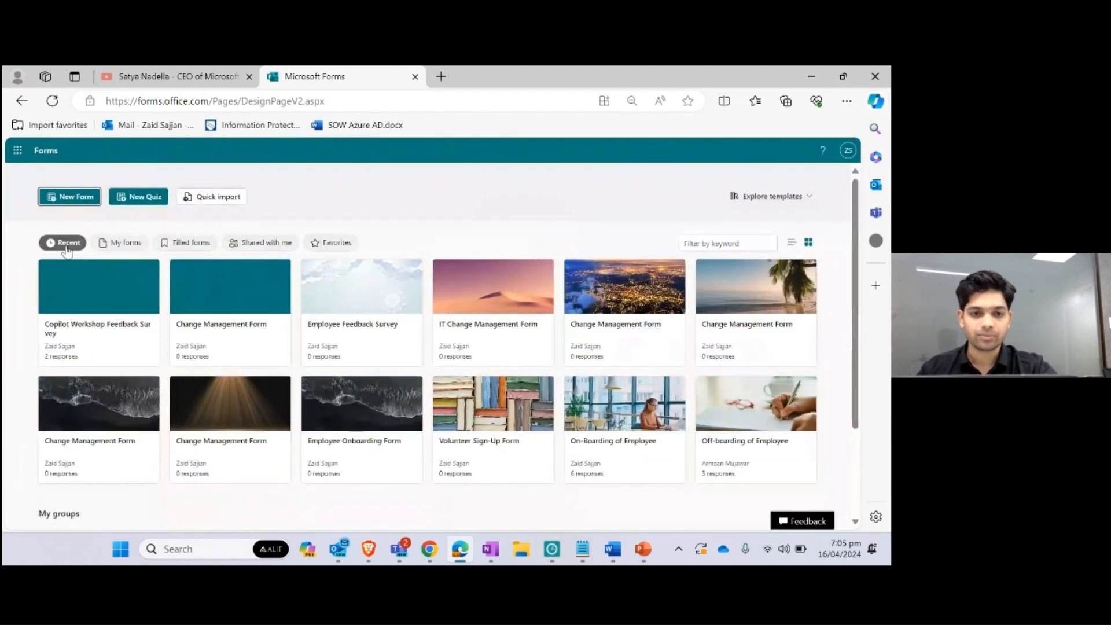
Create a new form with the existing work account and generate a Copilot draft from the copied IT Change Management prompt
{"action": "left_click", "coordinate": [71, 199]}
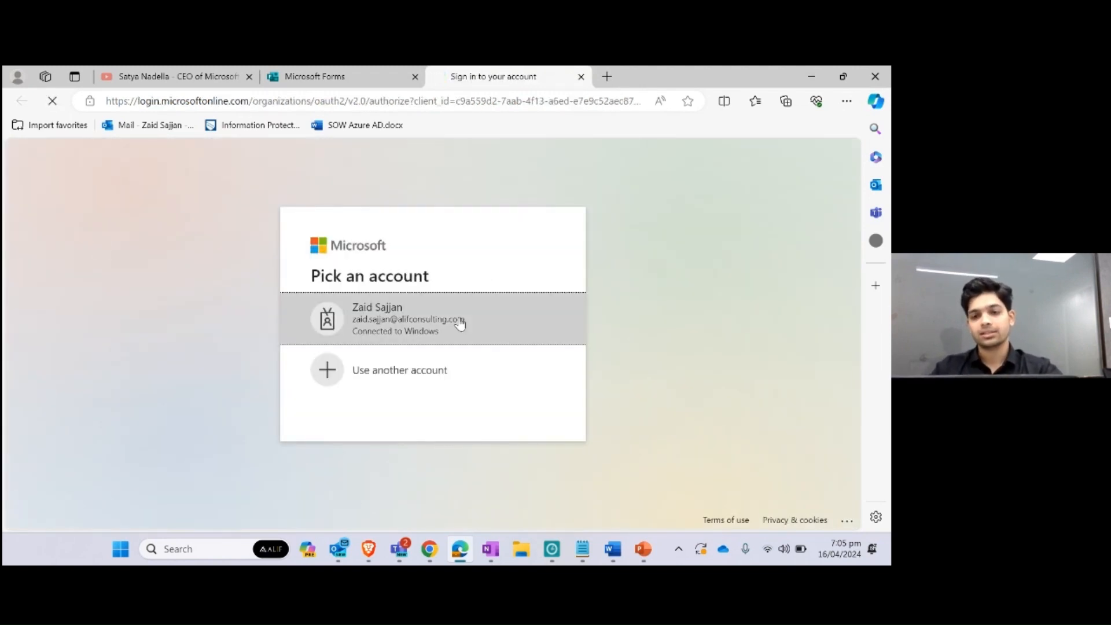
{"action": "left_click", "coordinate": [460, 323]}
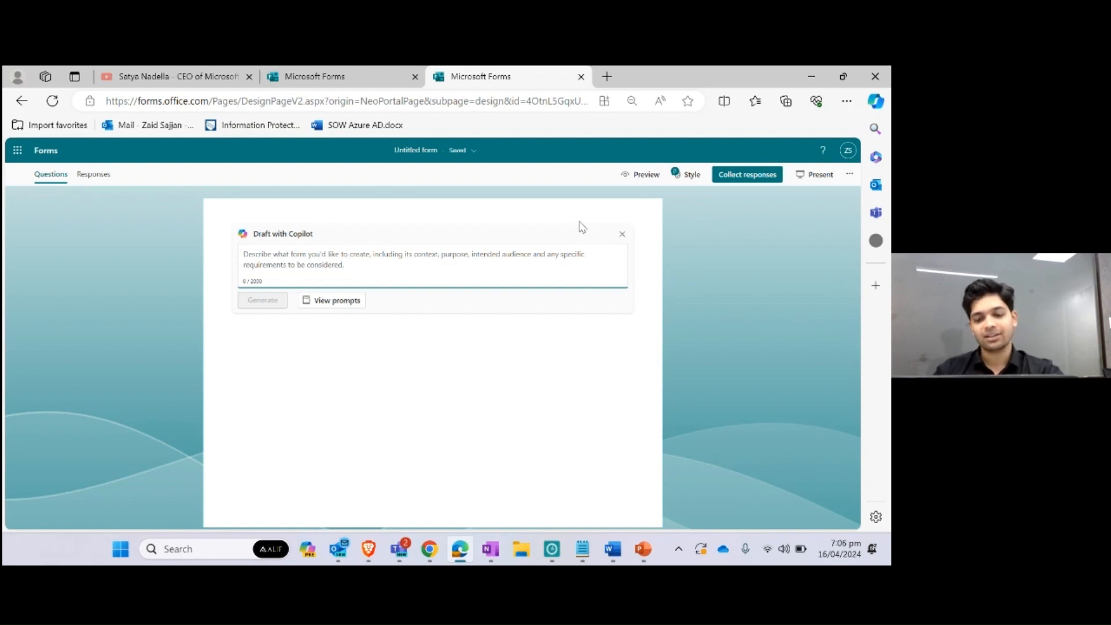
{"action": "key", "text": "ctrl+v"}
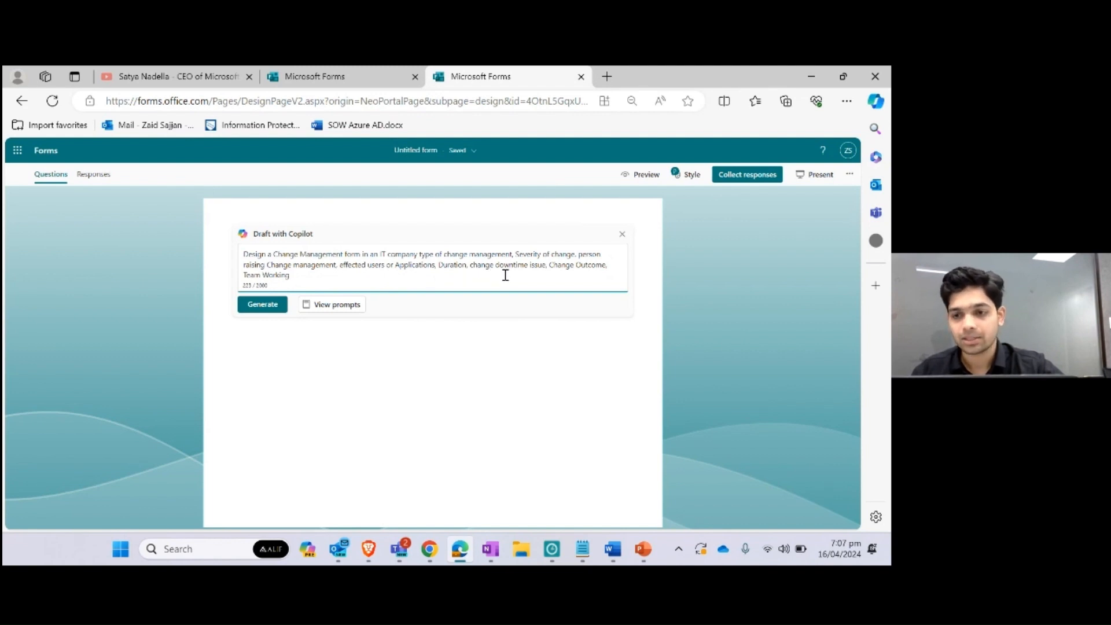
{"action": "left_click", "coordinate": [277, 303]}
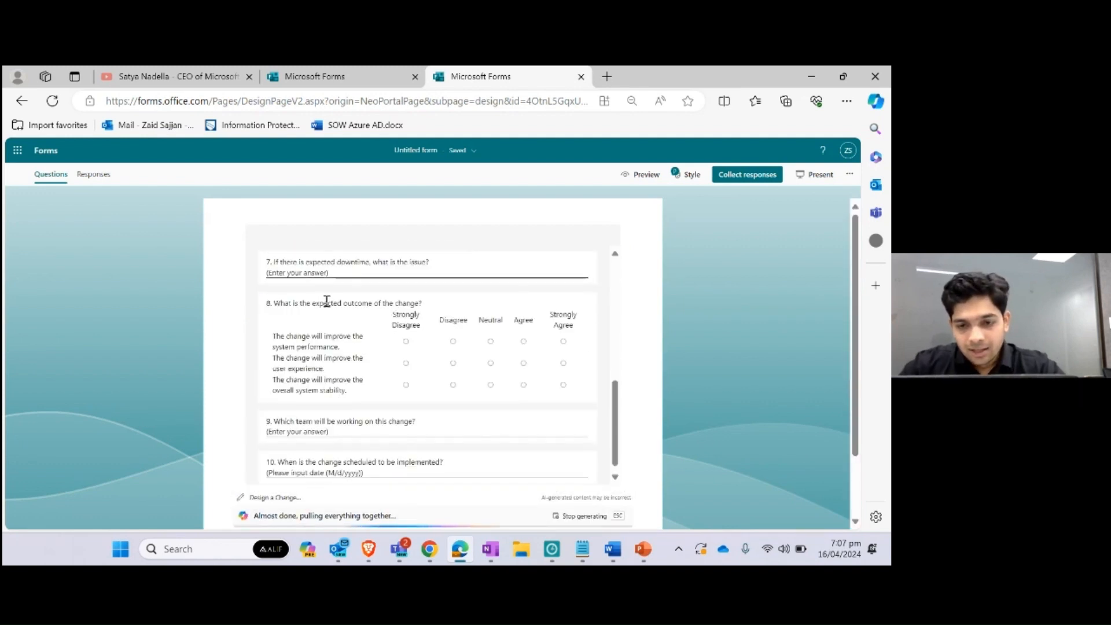
Review the drafted Change Management Form questions and keep the draft with the preselected teal theme
{"action": "scroll", "coordinate": [333, 347], "scroll_direction": "up", "scroll_amount": 10}
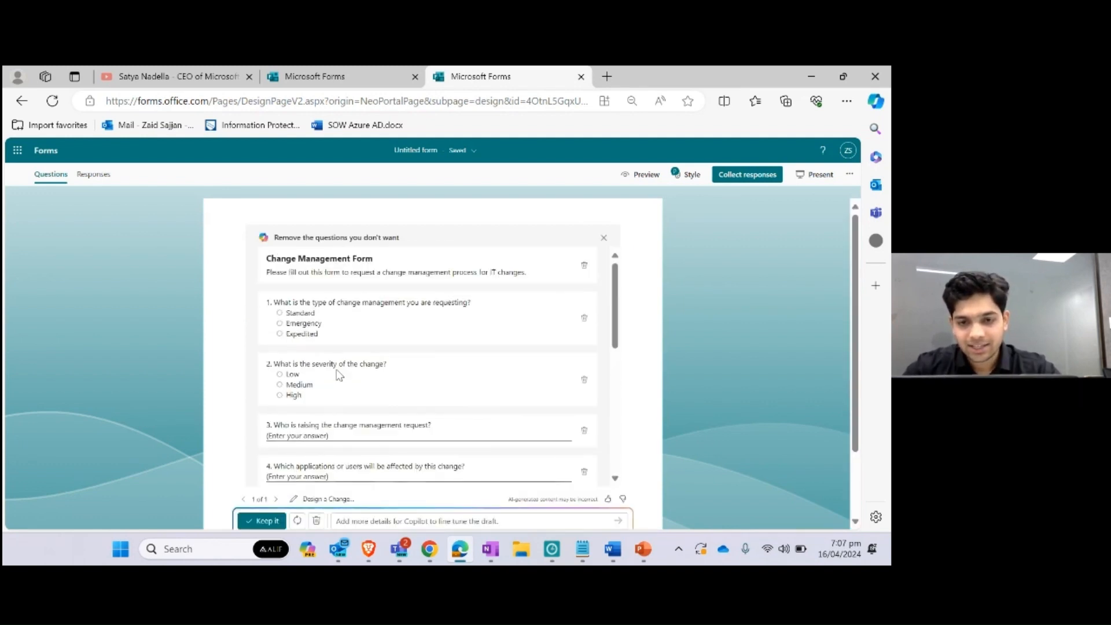
{"action": "scroll", "coordinate": [288, 354], "scroll_direction": "down", "scroll_amount": 10}
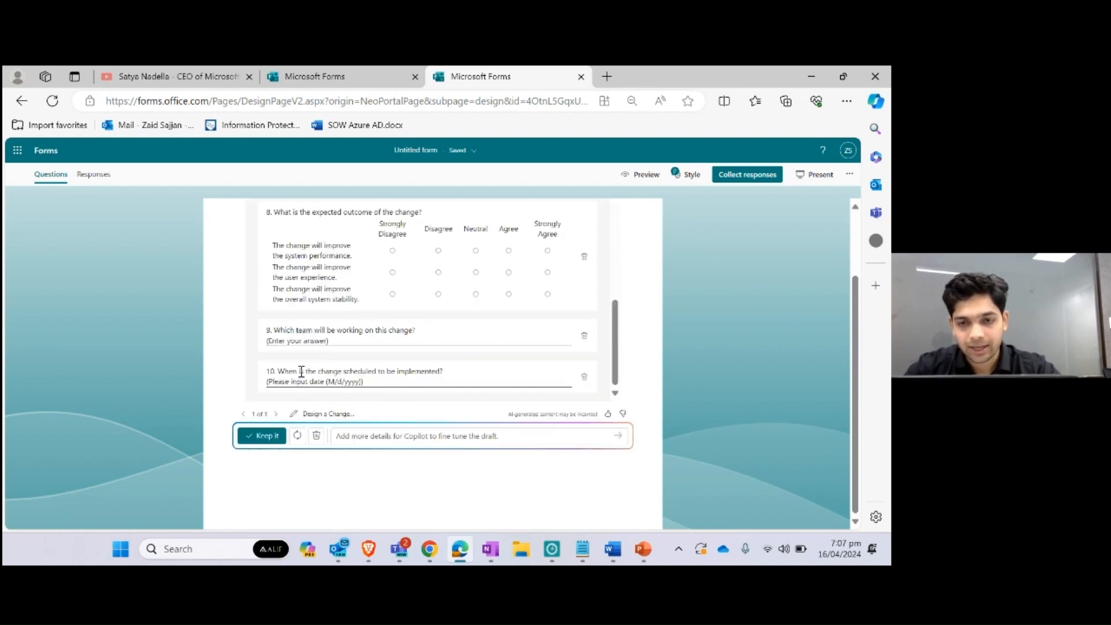
{"action": "scroll", "coordinate": [331, 376], "scroll_direction": "up", "scroll_amount": 10}
{"action": "scroll", "coordinate": [307, 335], "scroll_direction": "up", "scroll_amount": 2}
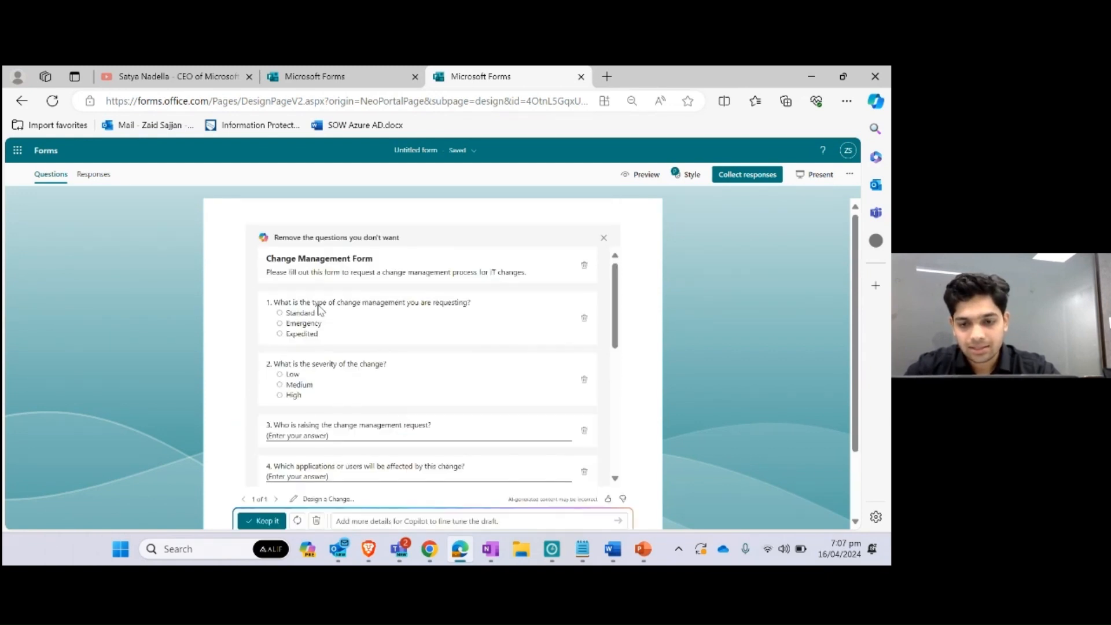
{"action": "scroll", "coordinate": [382, 350], "scroll_direction": "down", "scroll_amount": 10}
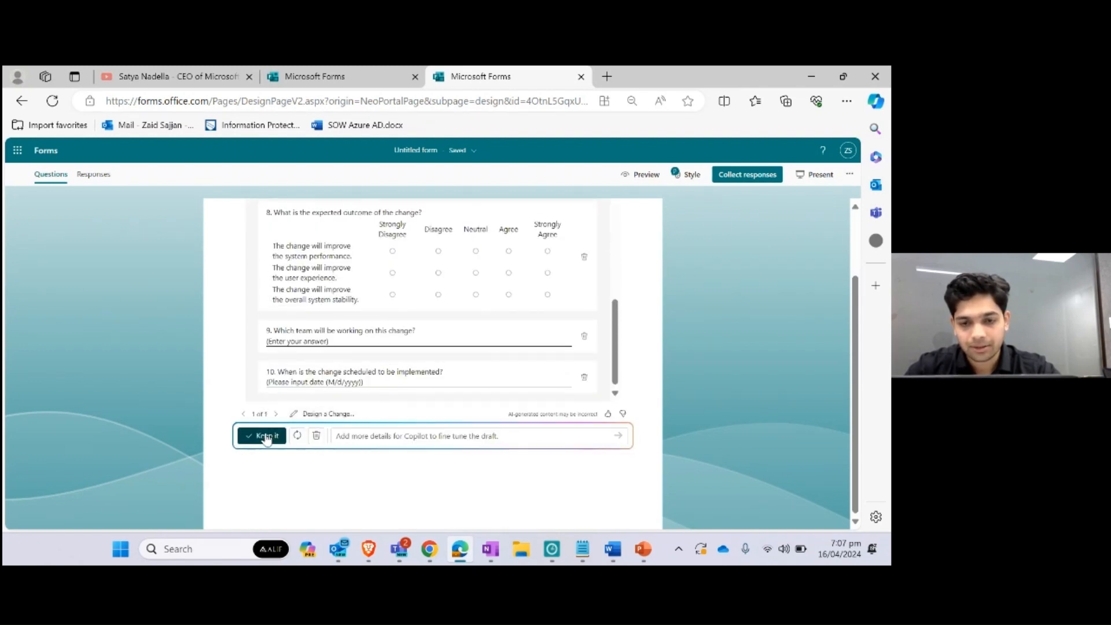
{"action": "left_click", "coordinate": [266, 438]}
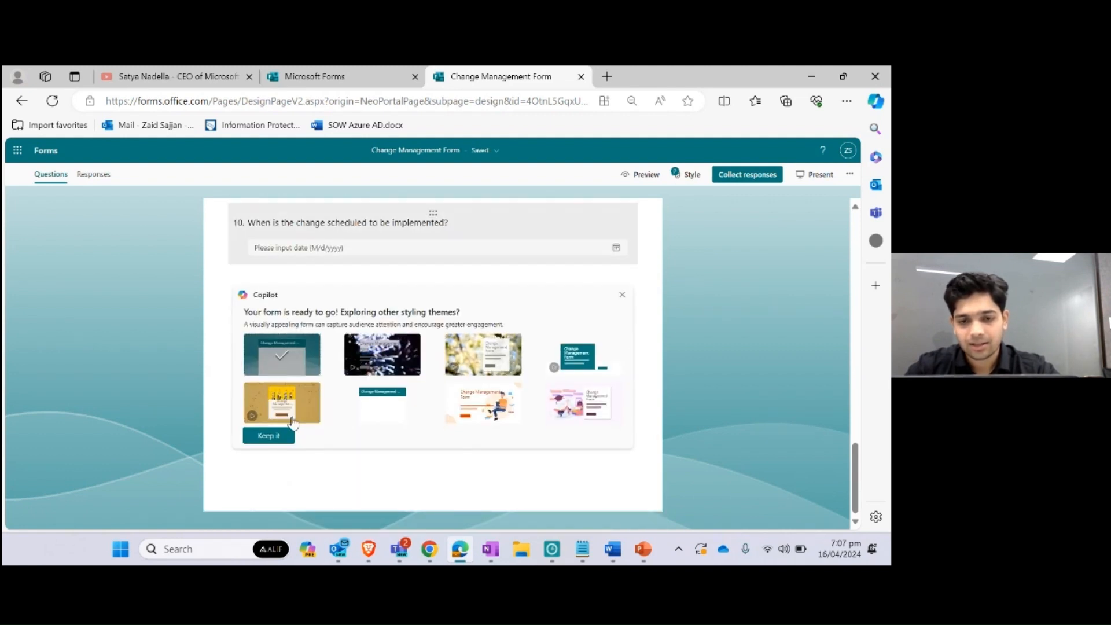
{"action": "left_click", "coordinate": [283, 437]}
Review the change type and severity questions and their answer options in the Change Management Form
{"action": "scroll", "coordinate": [347, 434], "scroll_direction": "up", "scroll_amount": 10}
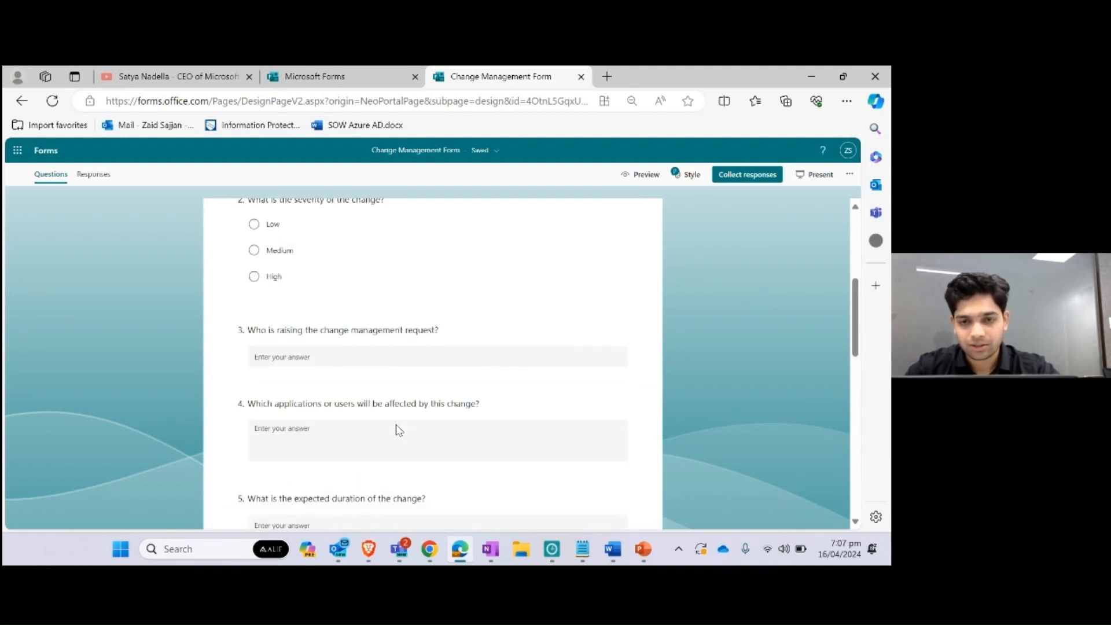
{"action": "scroll", "coordinate": [399, 429], "scroll_direction": "up", "scroll_amount": 5}
{"action": "scroll", "coordinate": [397, 429], "scroll_direction": "down", "scroll_amount": 3}
{"action": "scroll", "coordinate": [382, 425], "scroll_direction": "up", "scroll_amount": 2}
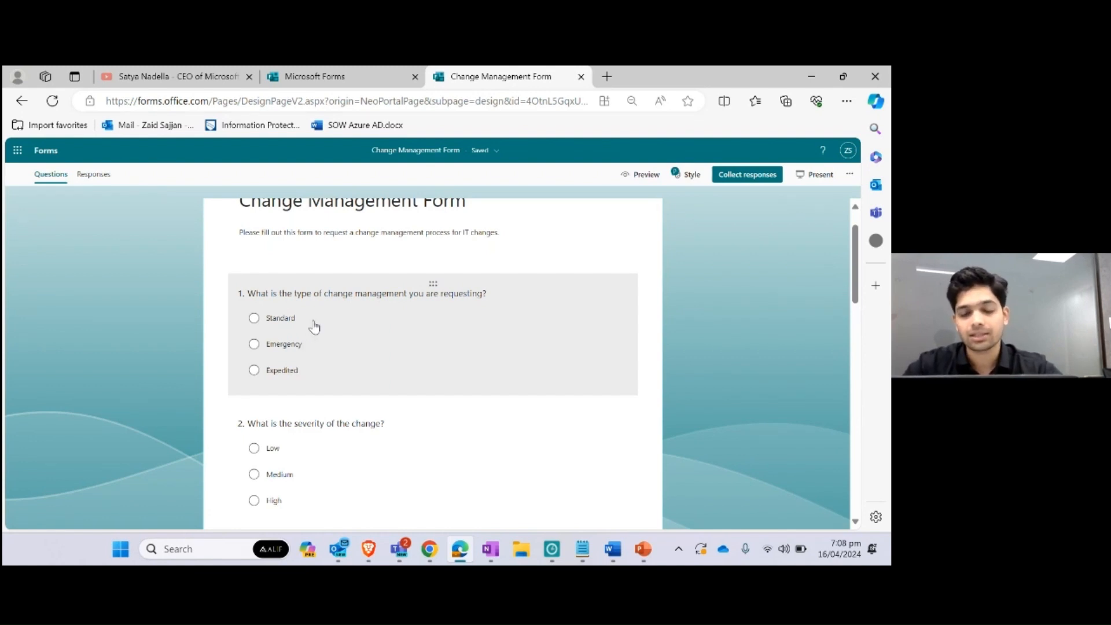
{"action": "scroll", "coordinate": [334, 357], "scroll_direction": "down", "scroll_amount": 2}
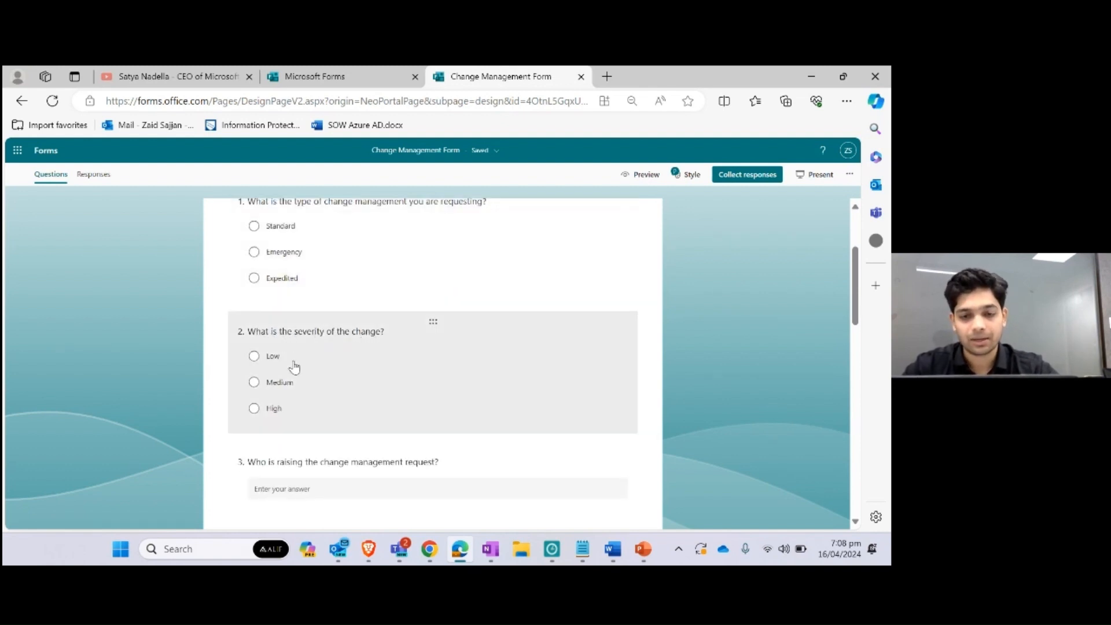
{"action": "scroll", "coordinate": [372, 373], "scroll_direction": "down", "scroll_amount": 2}
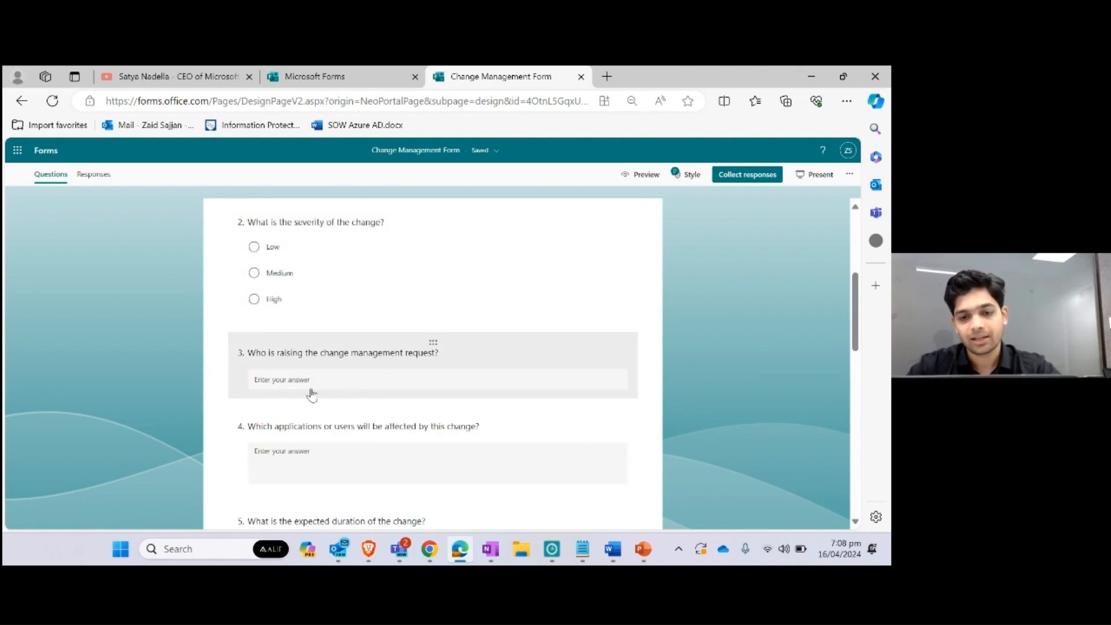
{"action": "scroll", "coordinate": [365, 389], "scroll_direction": "up", "scroll_amount": 2}
{"action": "scroll", "coordinate": [367, 389], "scroll_direction": "down", "scroll_amount": 1}
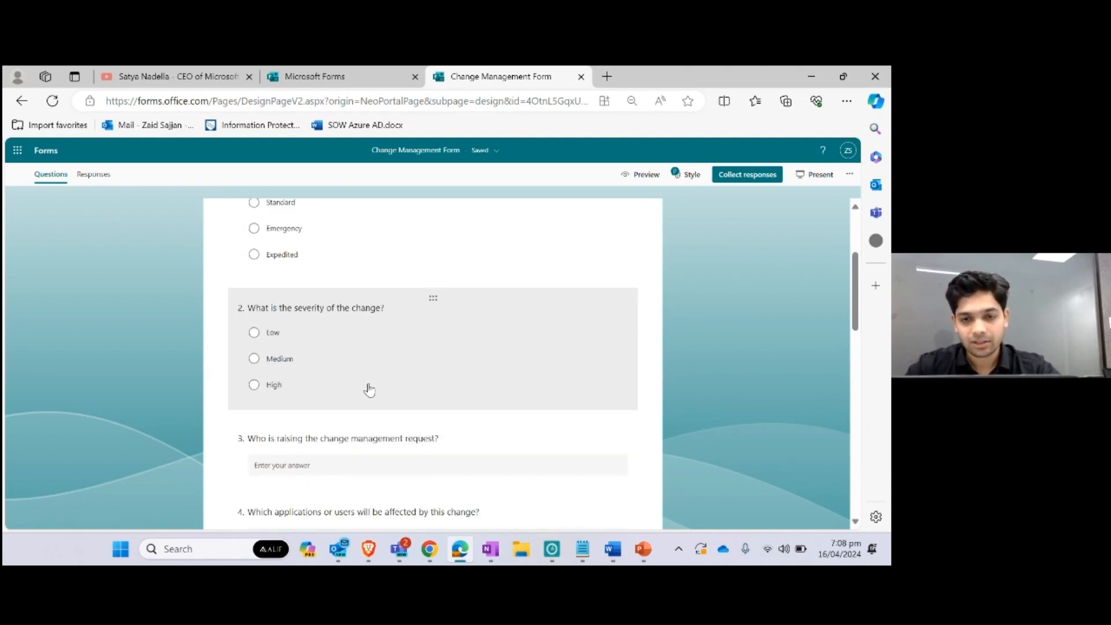
{"action": "scroll", "coordinate": [369, 389], "scroll_direction": "down", "scroll_amount": 1}
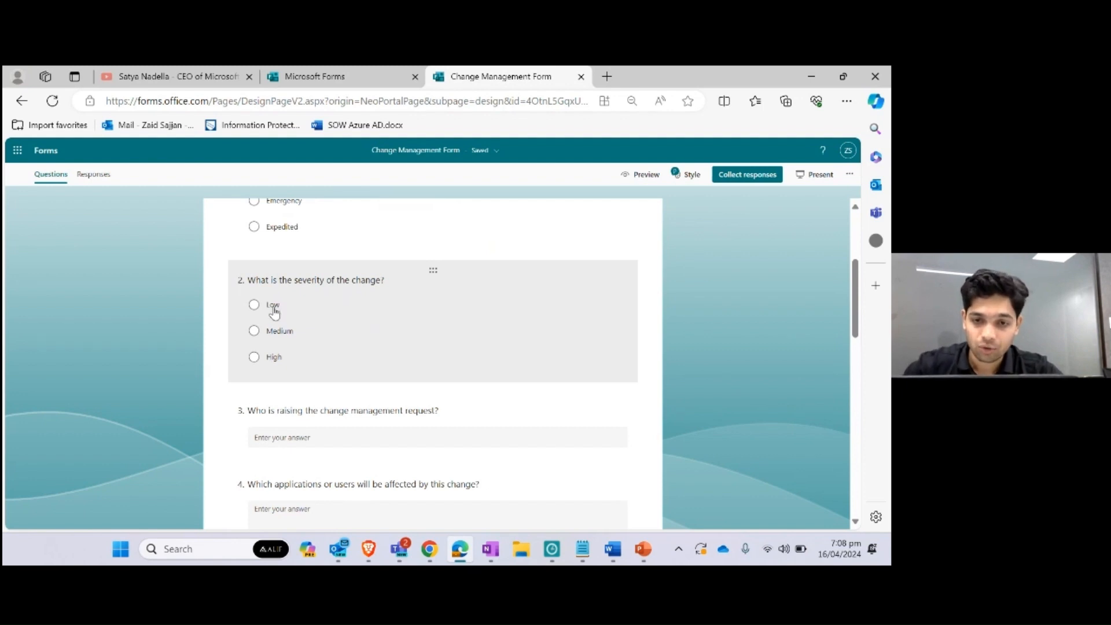
{"action": "scroll", "coordinate": [307, 376], "scroll_direction": "down", "scroll_amount": 2}
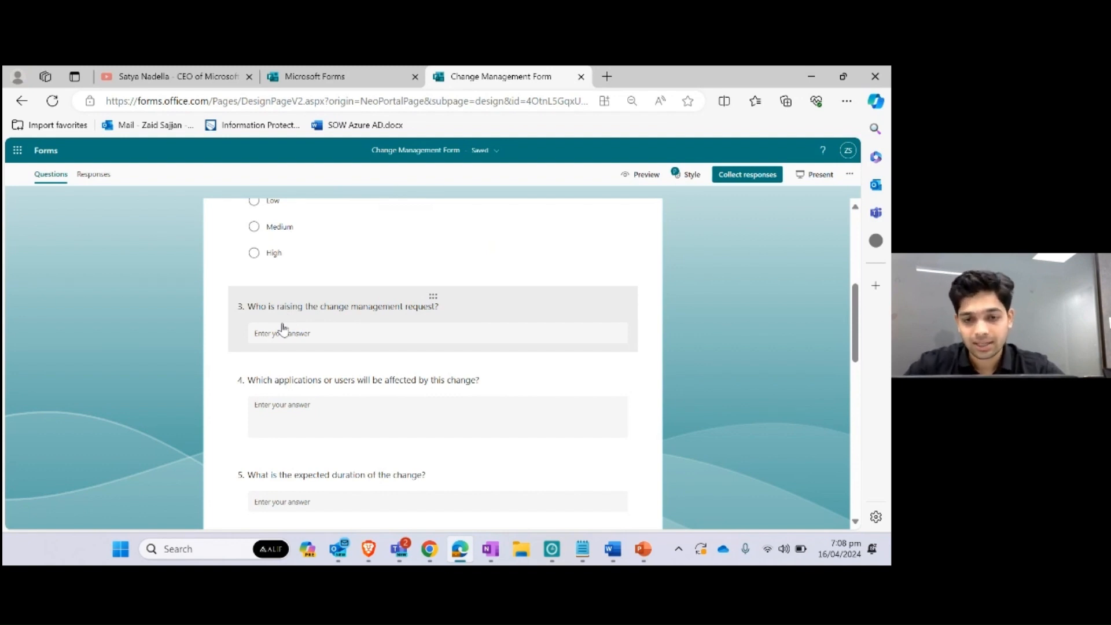
Examine the questions on the requester, affected applications or users, and expected duration, checking the requester question's editing options
{"action": "left_click", "coordinate": [280, 336]}
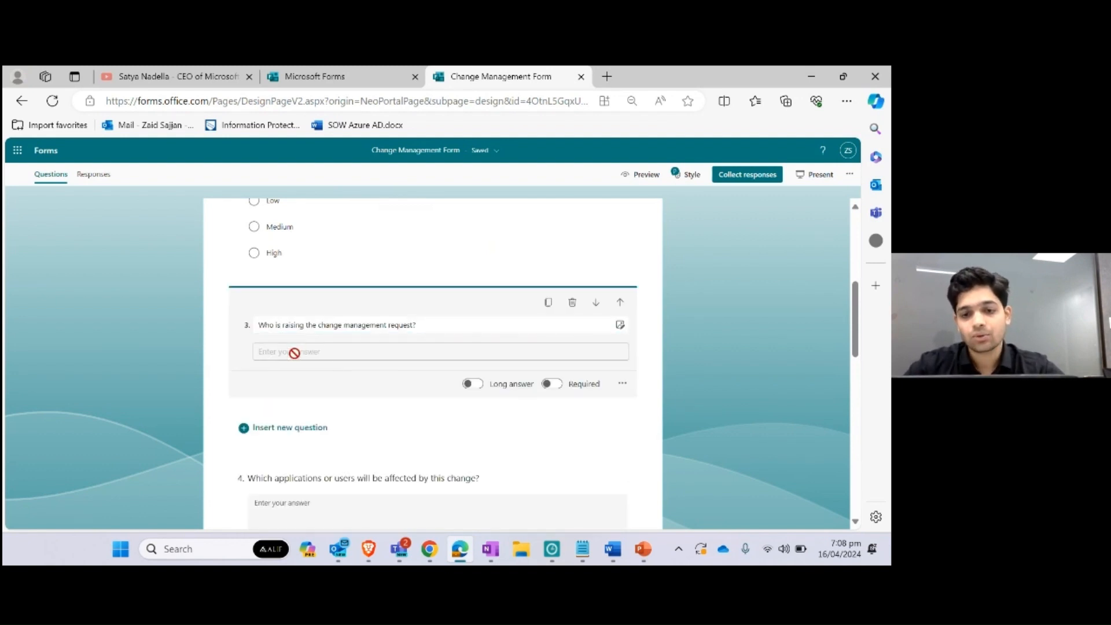
{"action": "left_click", "coordinate": [676, 334]}
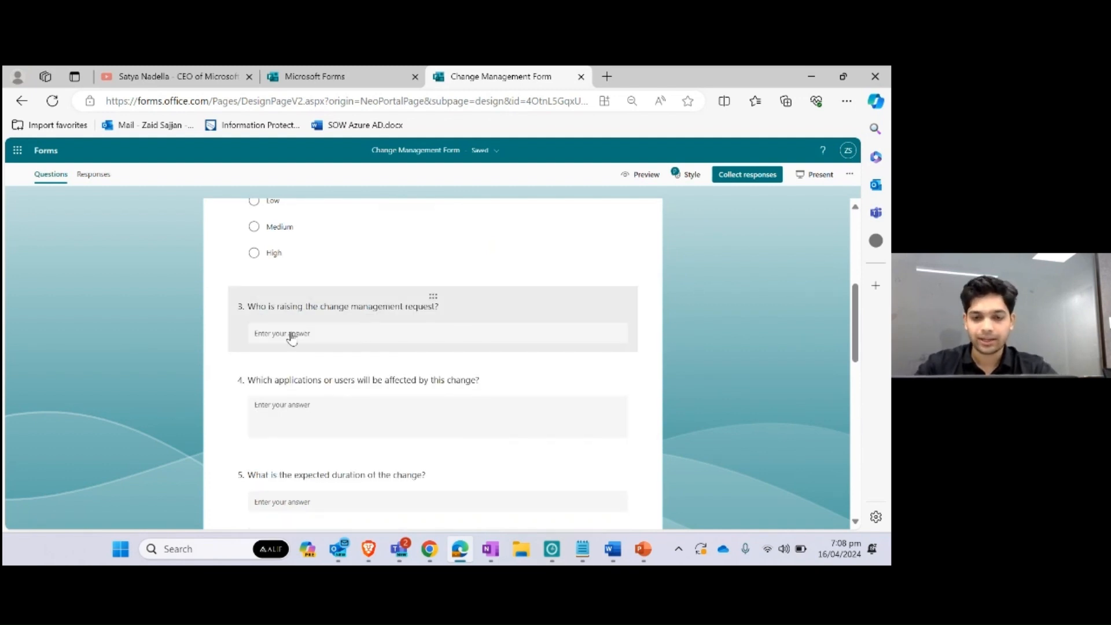
{"action": "scroll", "coordinate": [291, 337], "scroll_direction": "up", "scroll_amount": 1}
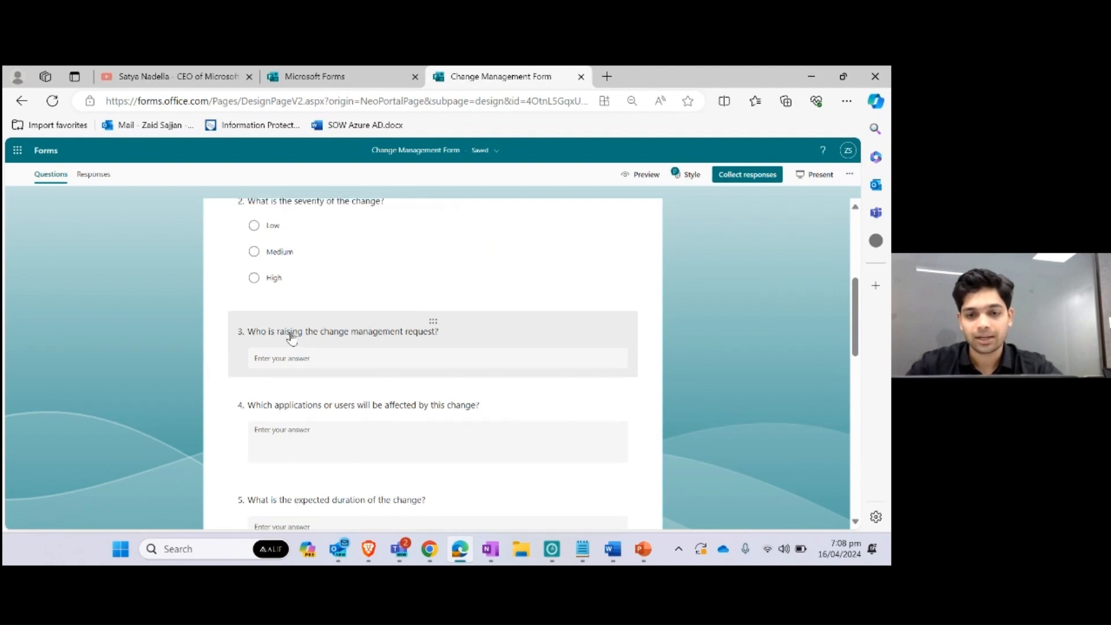
{"action": "scroll", "coordinate": [292, 338], "scroll_direction": "down", "scroll_amount": 2}
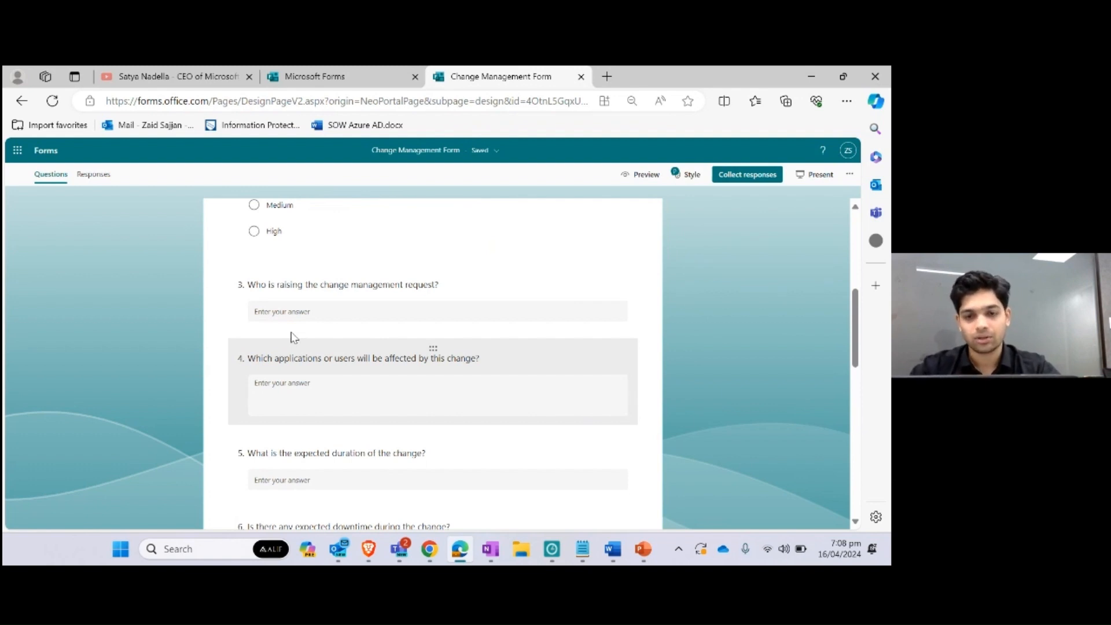
{"action": "scroll", "coordinate": [293, 338], "scroll_direction": "down", "scroll_amount": 3}
{"action": "scroll", "coordinate": [291, 336], "scroll_direction": "up", "scroll_amount": 7}
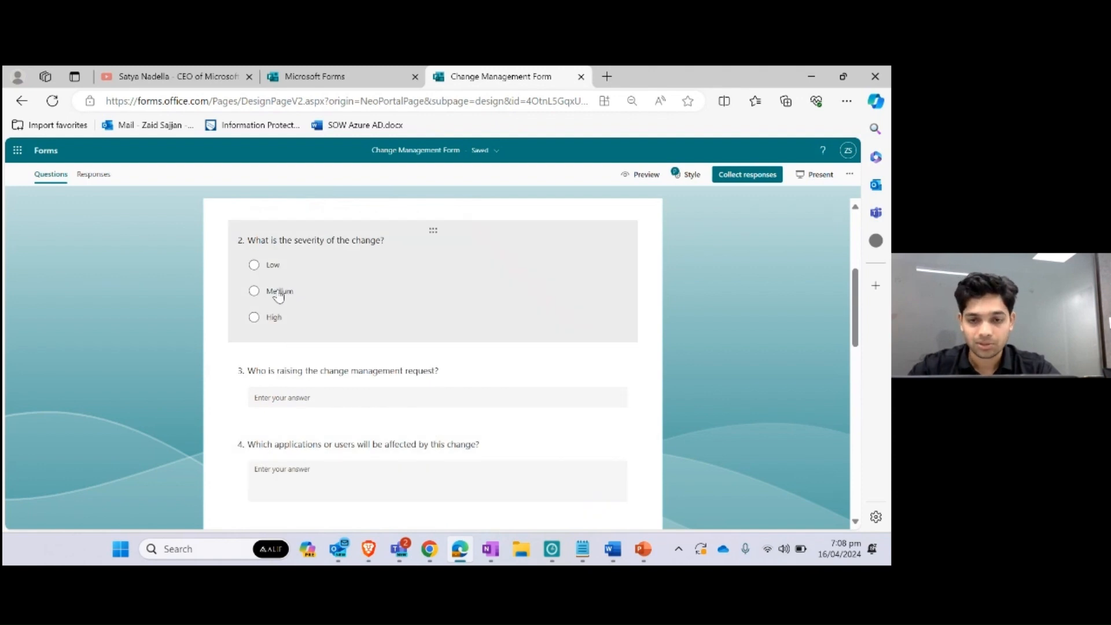
{"action": "scroll", "coordinate": [288, 368], "scroll_direction": "down", "scroll_amount": 5}
{"action": "scroll", "coordinate": [289, 370], "scroll_direction": "down", "scroll_amount": 2}
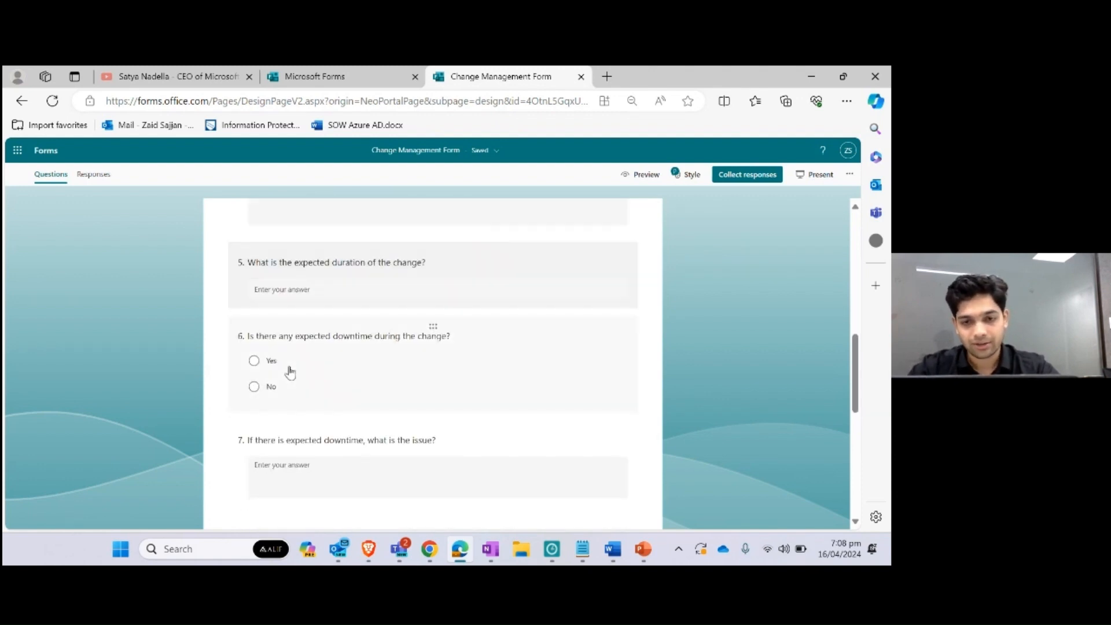
Examine the downtime issue question, the full rating grid for the expected outcome, and the team and schedule questions
{"action": "scroll", "coordinate": [290, 373], "scroll_direction": "down", "scroll_amount": 4}
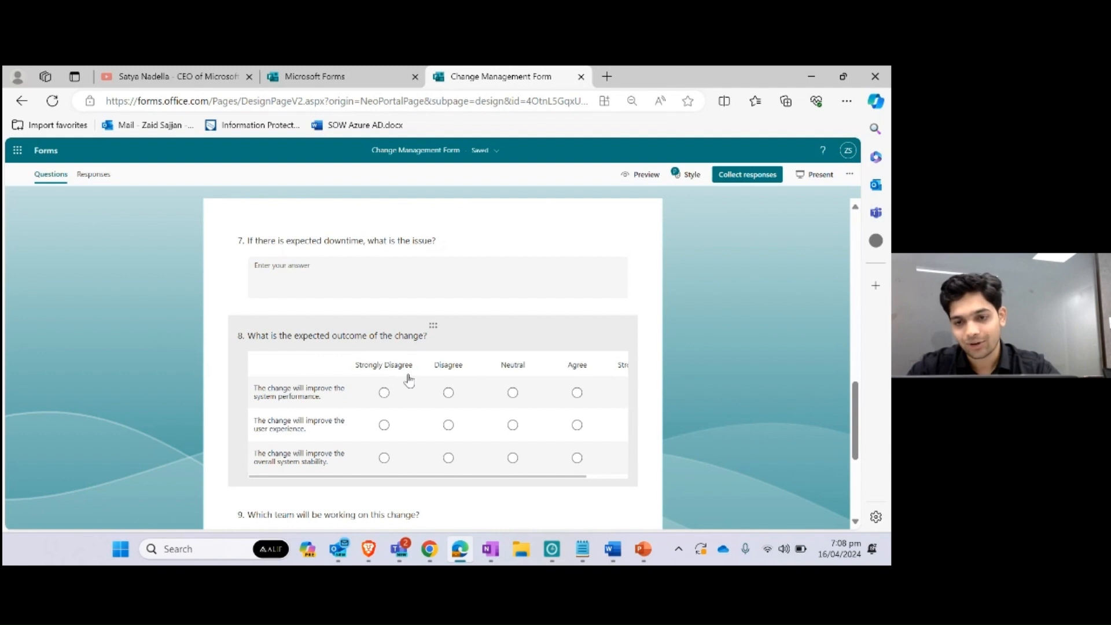
{"action": "scroll", "coordinate": [595, 392], "scroll_direction": "right", "scroll_amount": 1}
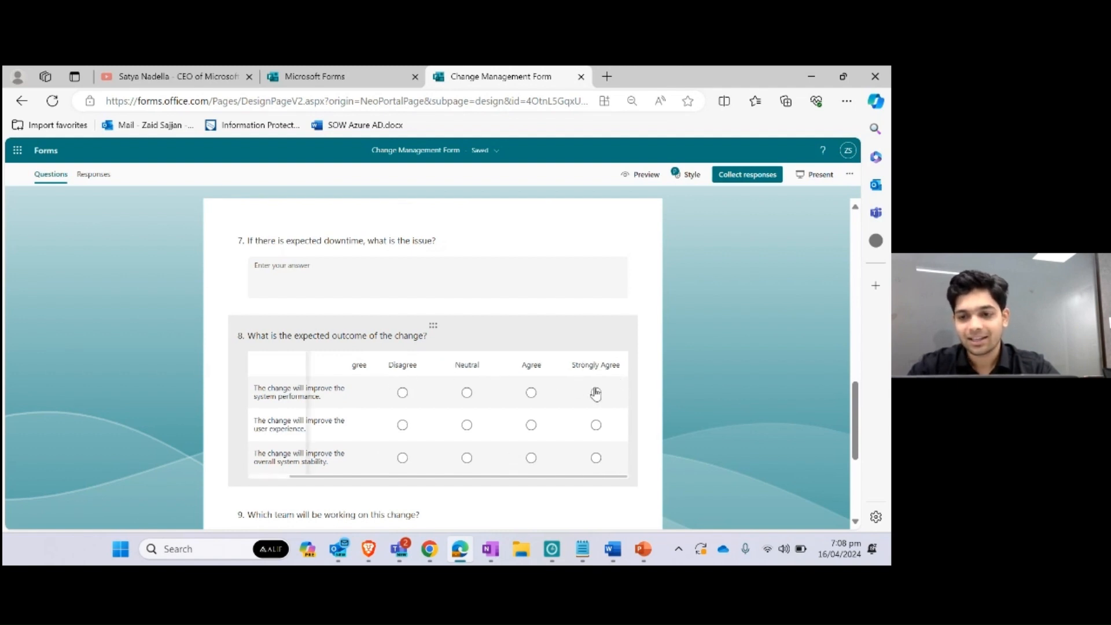
{"action": "scroll", "coordinate": [595, 394], "scroll_direction": "left", "scroll_amount": 1}
{"action": "scroll", "coordinate": [361, 418], "scroll_direction": "down", "scroll_amount": 1}
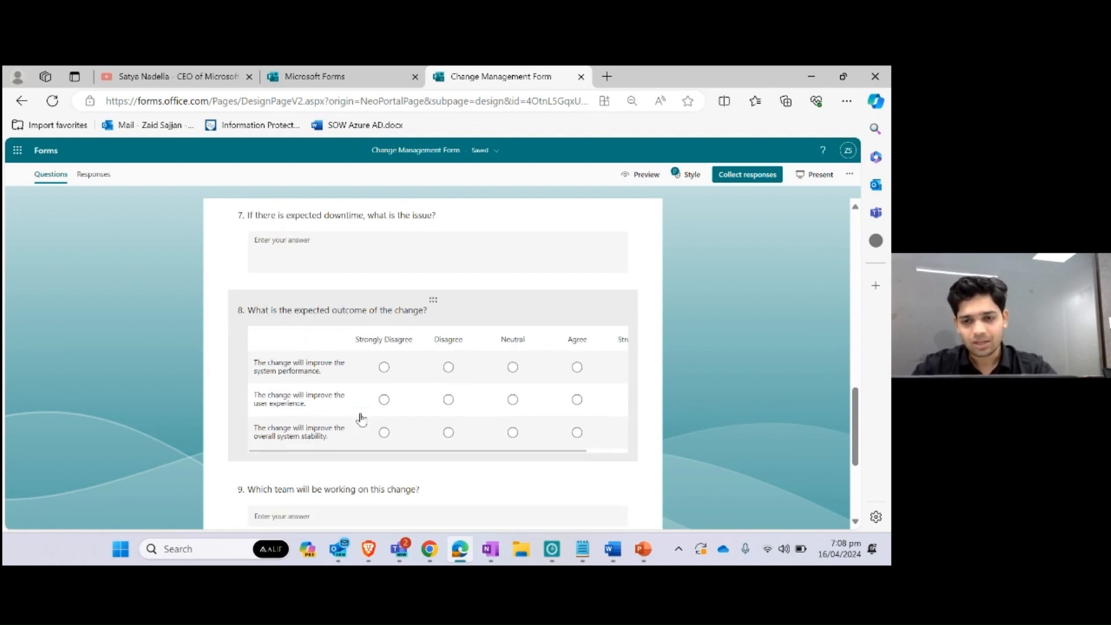
{"action": "scroll", "coordinate": [463, 380], "scroll_direction": "right", "scroll_amount": 1}
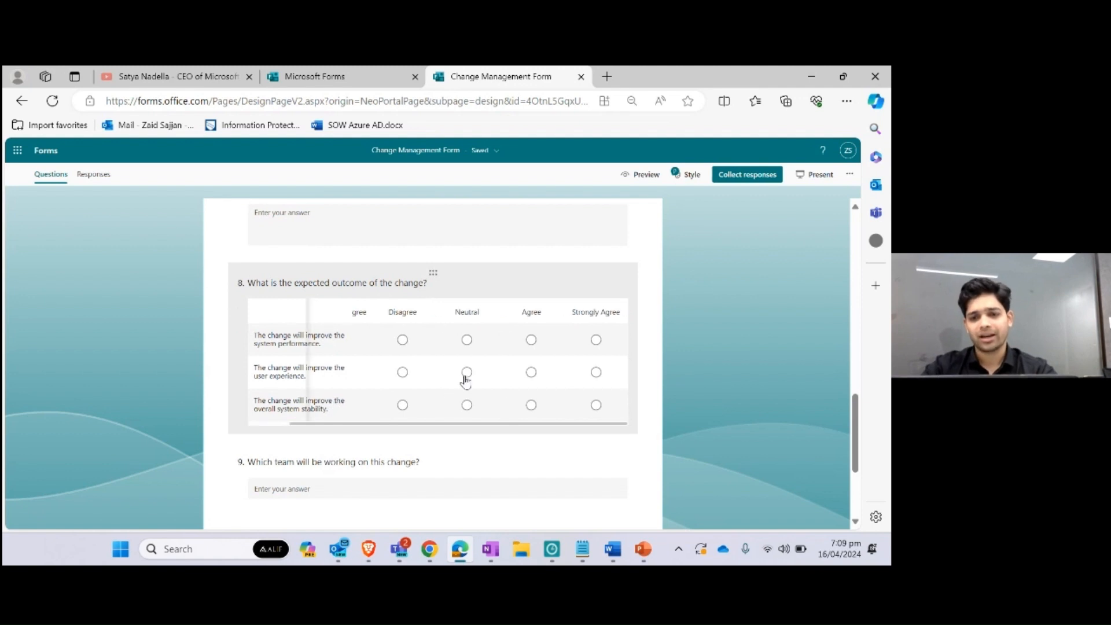
{"action": "scroll", "coordinate": [464, 376], "scroll_direction": "left", "scroll_amount": 1}
{"action": "scroll", "coordinate": [263, 441], "scroll_direction": "down", "scroll_amount": 3}
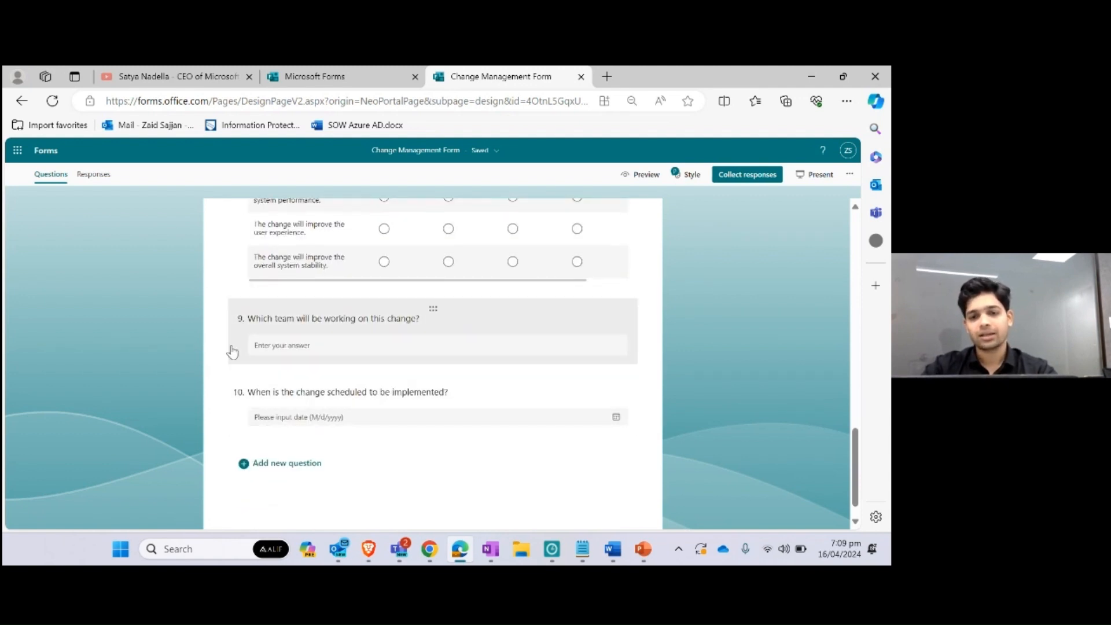
Look over the whole Change Management Form again, checking the editing options of the change type question
{"action": "scroll", "coordinate": [179, 342], "scroll_direction": "up", "scroll_amount": 1}
{"action": "scroll", "coordinate": [179, 342], "scroll_direction": "up", "scroll_amount": 6}
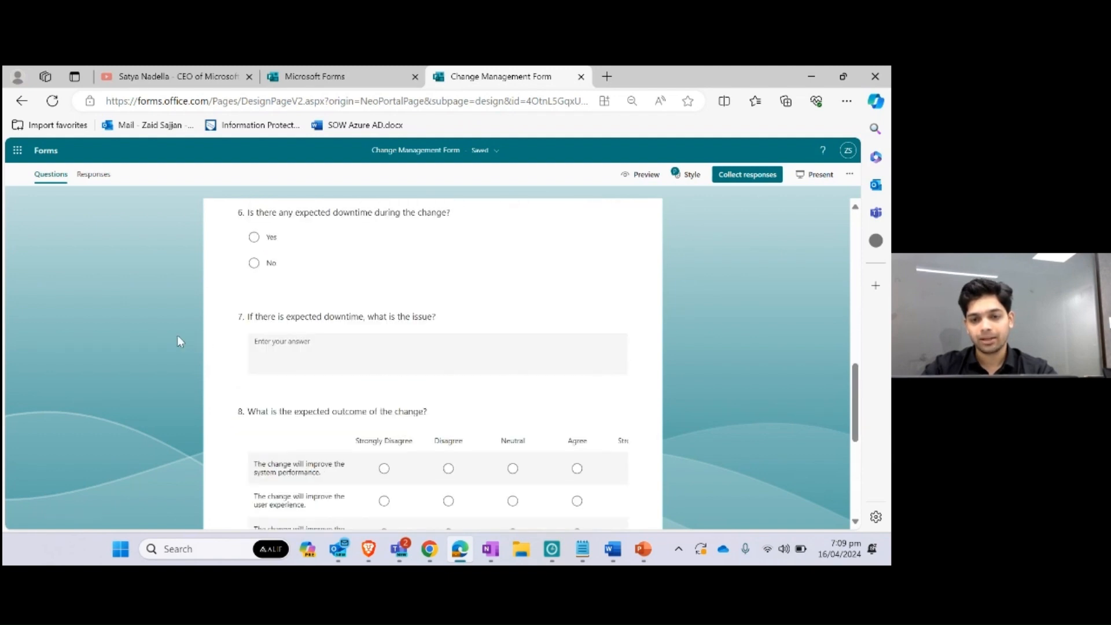
{"action": "scroll", "coordinate": [180, 342], "scroll_direction": "up", "scroll_amount": 7}
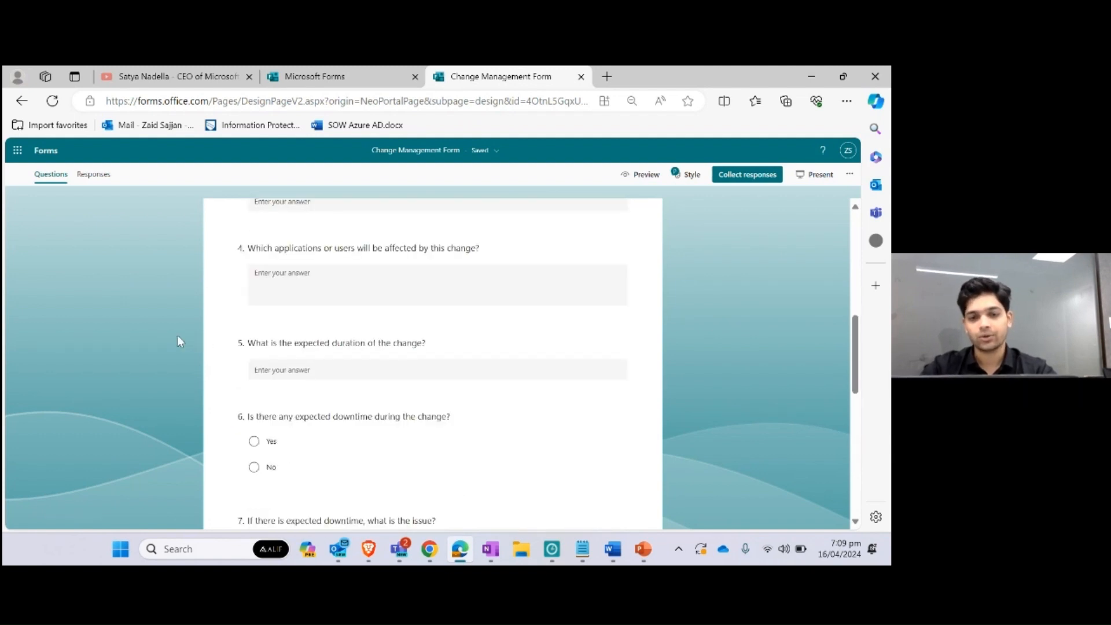
{"action": "scroll", "coordinate": [179, 339], "scroll_direction": "up", "scroll_amount": 4}
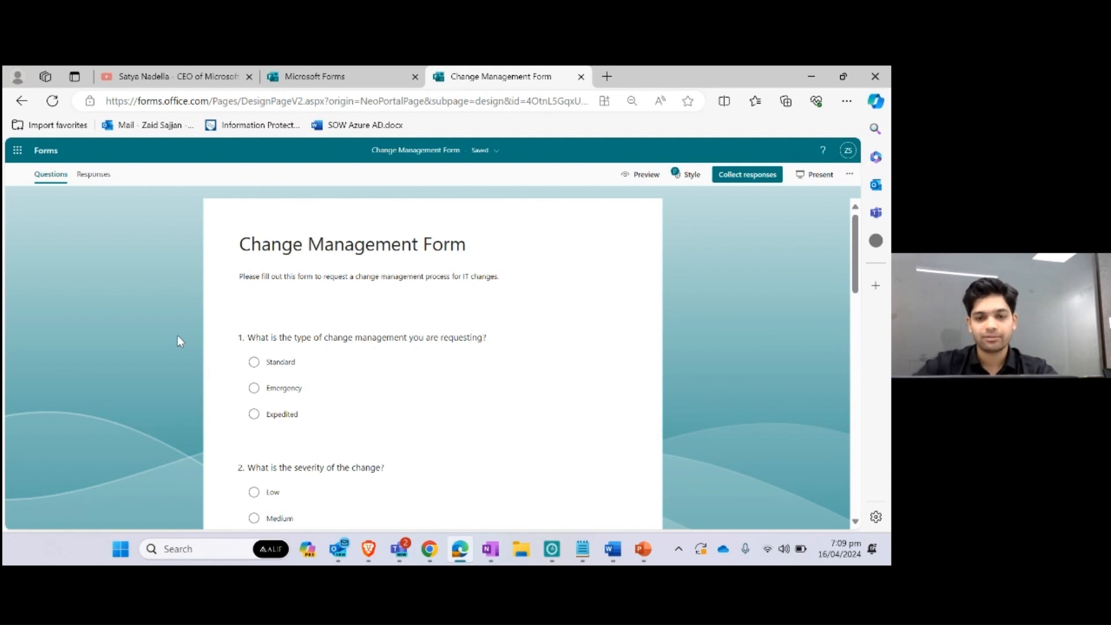
{"action": "left_click", "coordinate": [337, 346]}
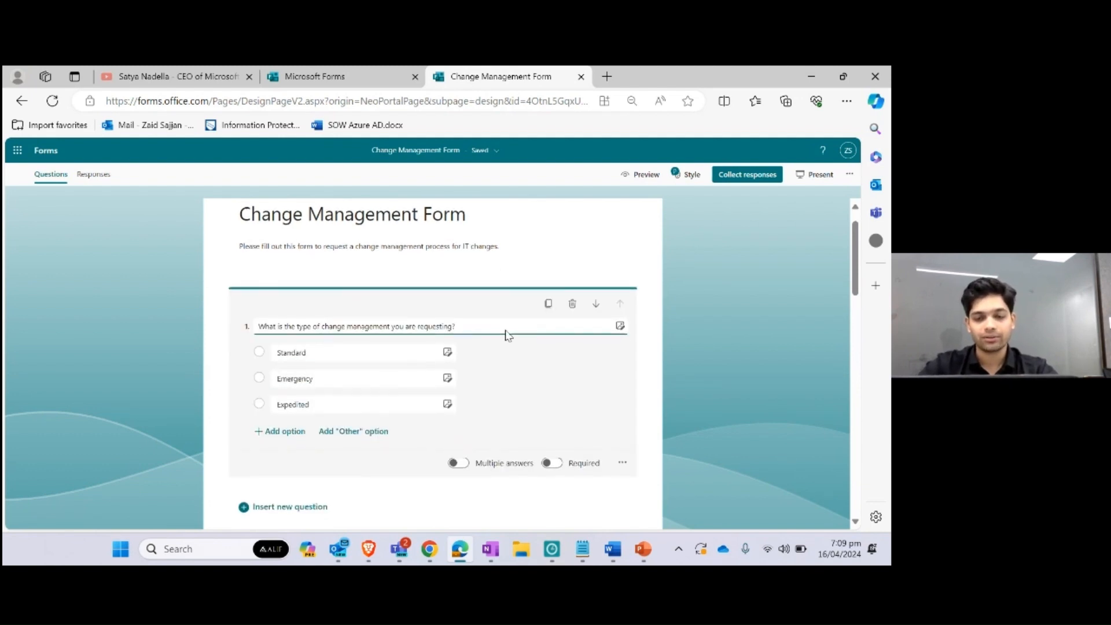
{"action": "left_click", "coordinate": [103, 352]}
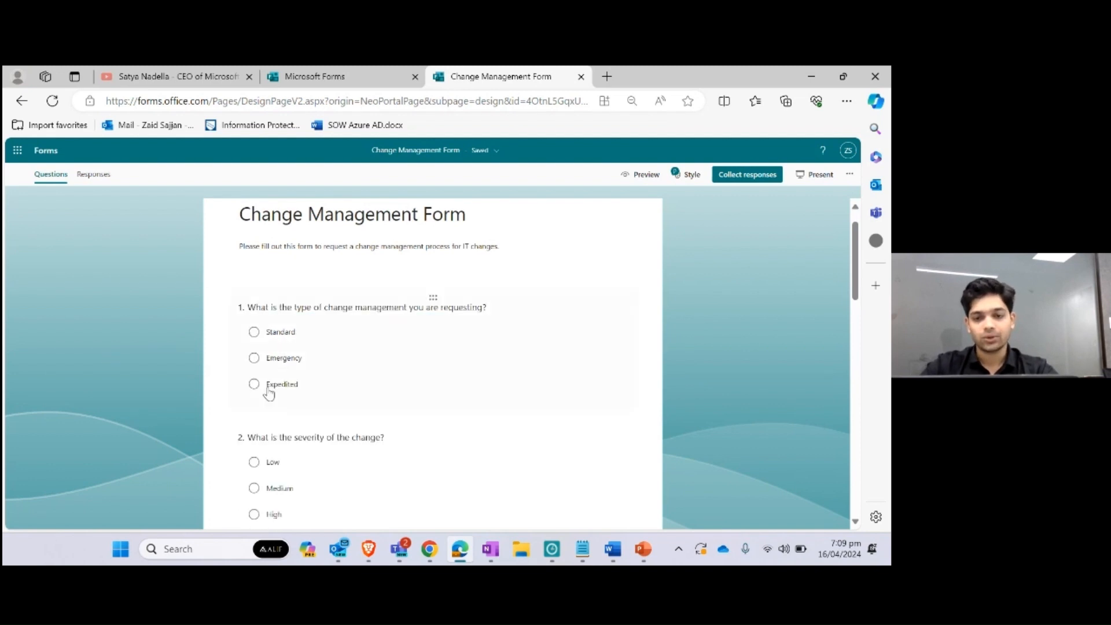
{"action": "scroll", "coordinate": [268, 392], "scroll_direction": "down", "scroll_amount": 4}
{"action": "scroll", "coordinate": [268, 392], "scroll_direction": "down", "scroll_amount": 10}
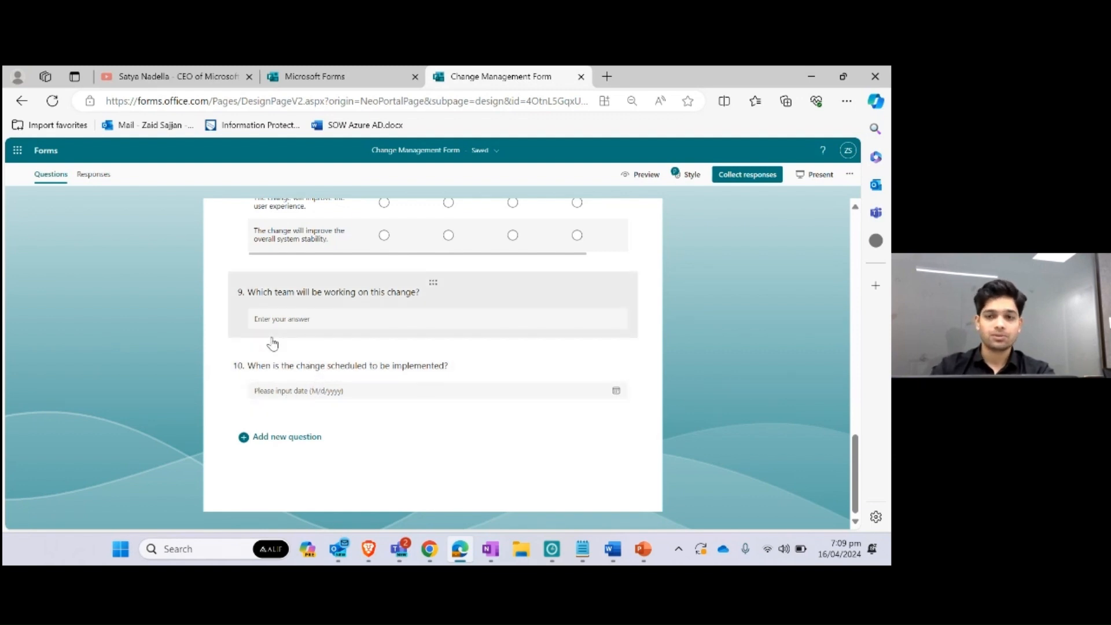
Create another new form and copy the HR- Employee Feedback prompt from the Microsoft Forms table in the Live Demo Word document
{"action": "left_click", "coordinate": [316, 77]}
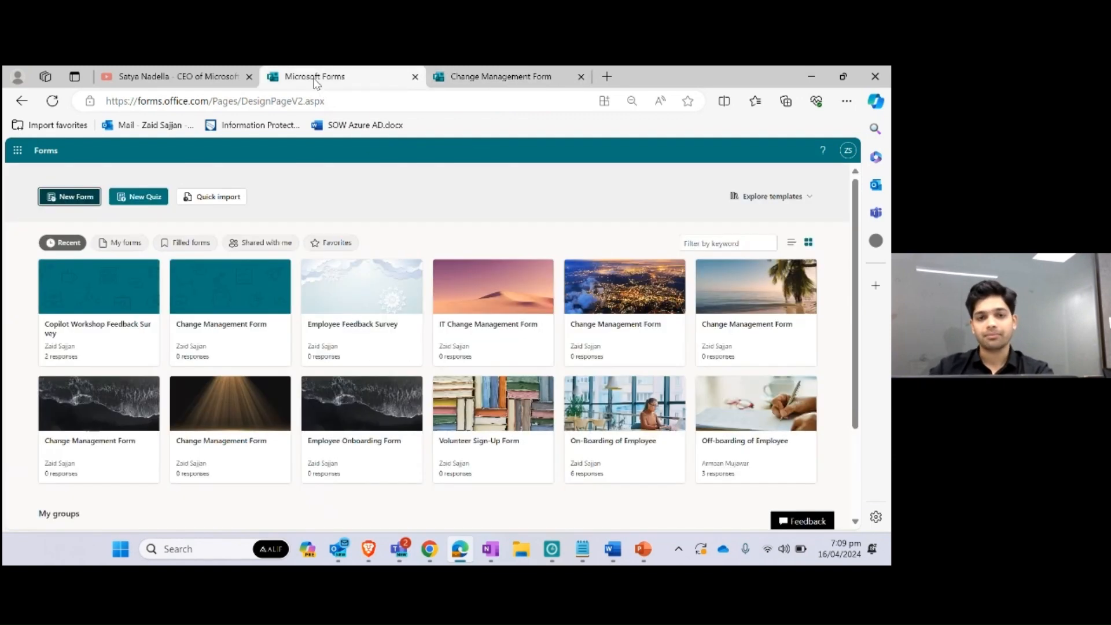
{"action": "left_click", "coordinate": [39, 198]}
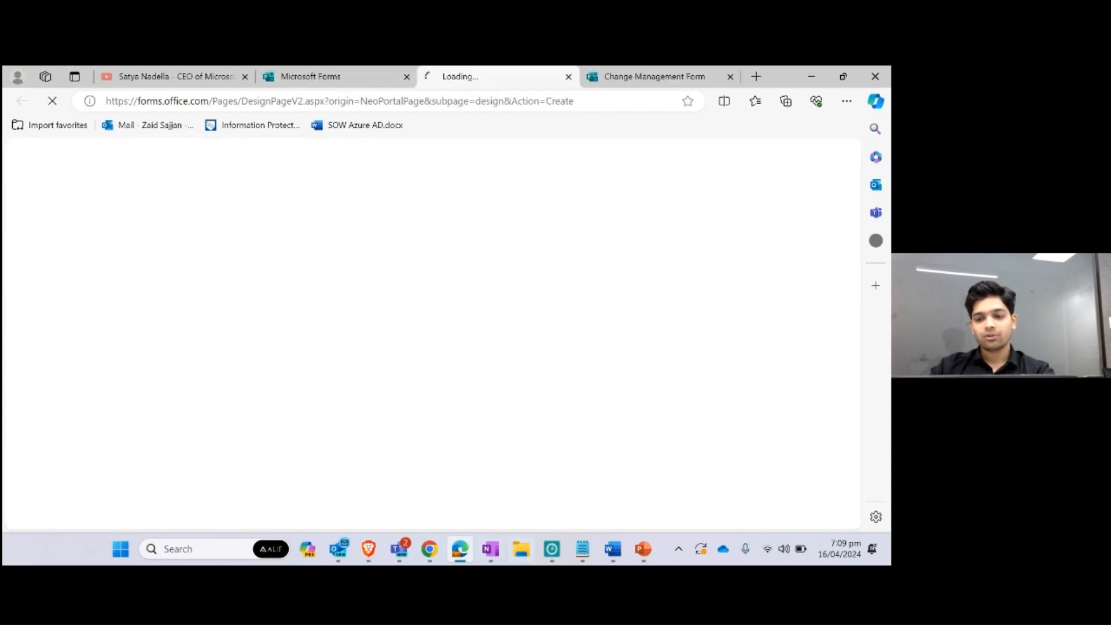
{"action": "left_click", "coordinate": [614, 550]}
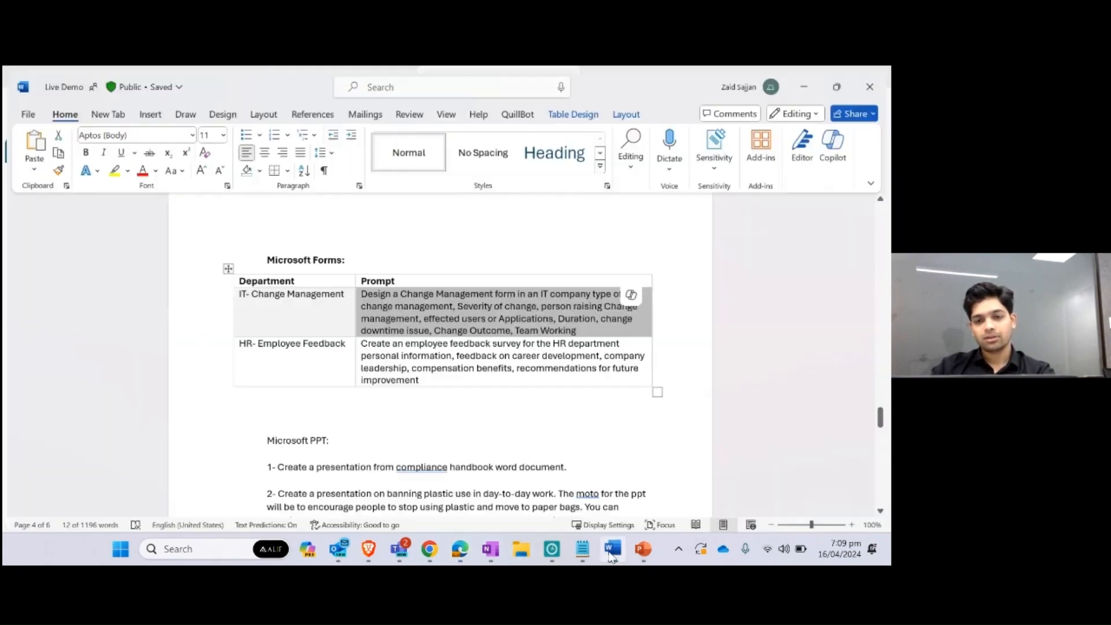
{"action": "left_click_drag", "start_coordinate": [434, 383], "coordinate": [362, 342]}
{"action": "key", "text": "ctrl+c"}
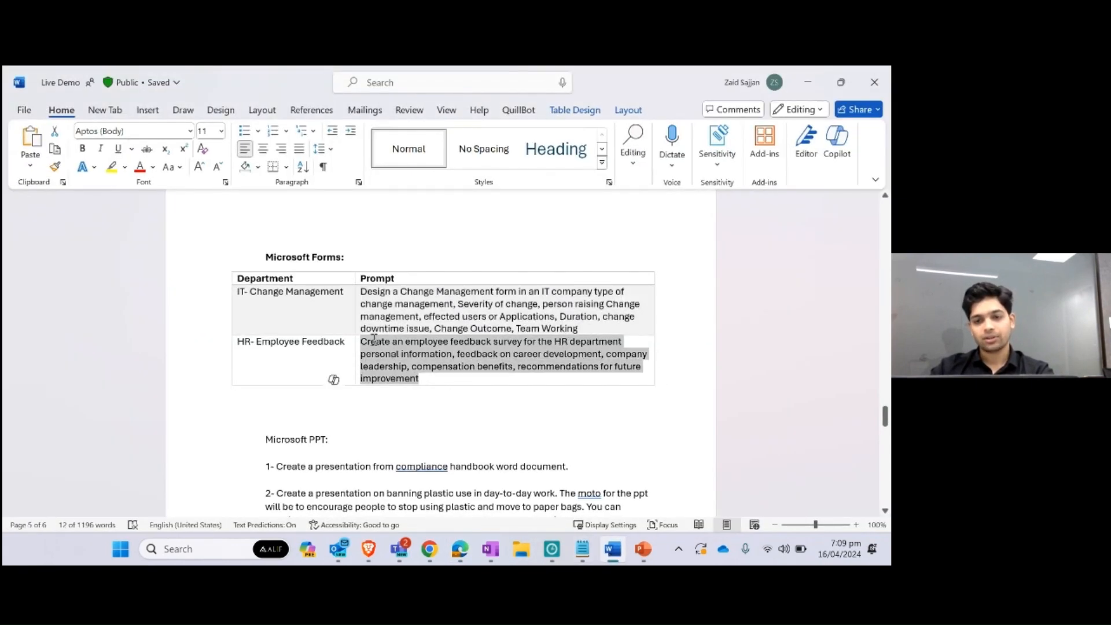
In the new form in Edge, generate a Copilot draft from the copied HR prompt, adding a comma after "department" and a final period
{"action": "key", "text": "alt+Tab"}
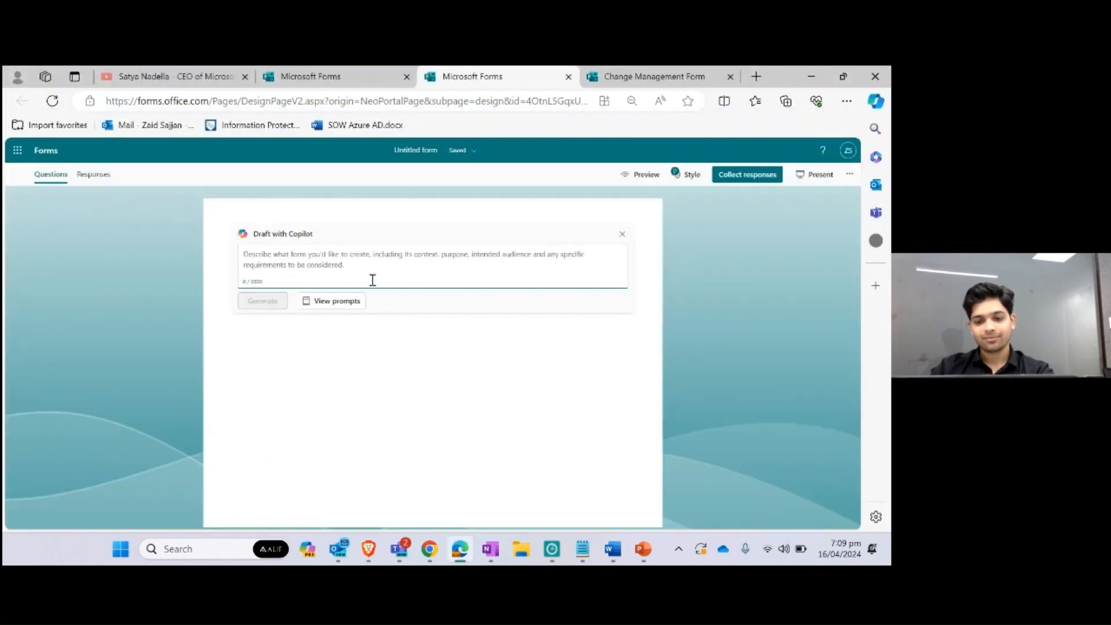
{"action": "key", "text": "ctrl+v"}
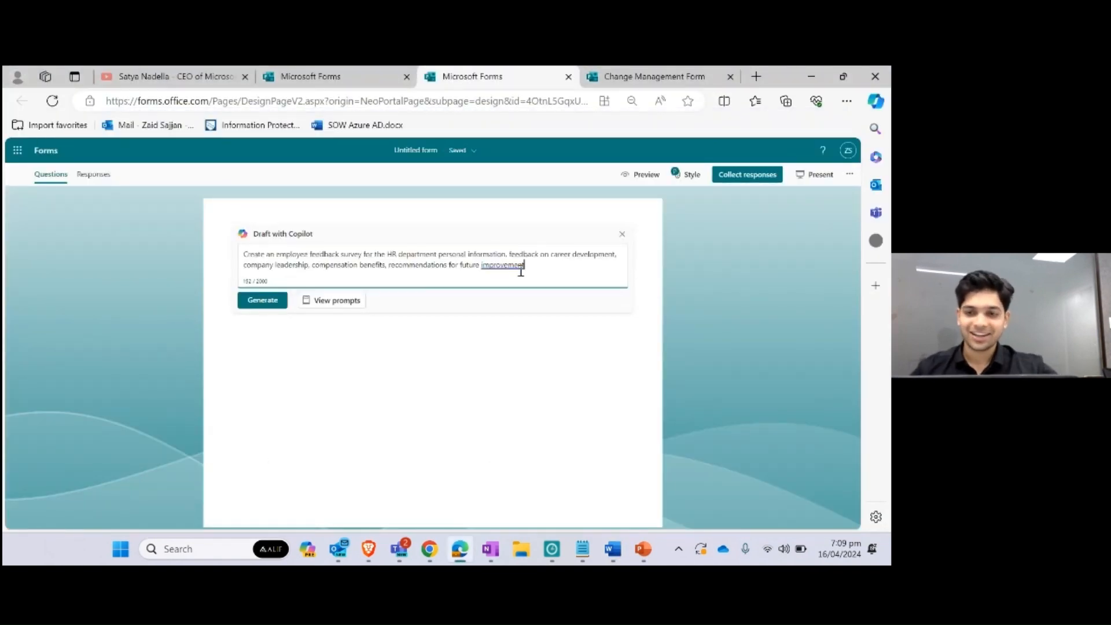
{"action": "left_click", "coordinate": [518, 265]}
{"action": "left_click", "coordinate": [520, 319]}
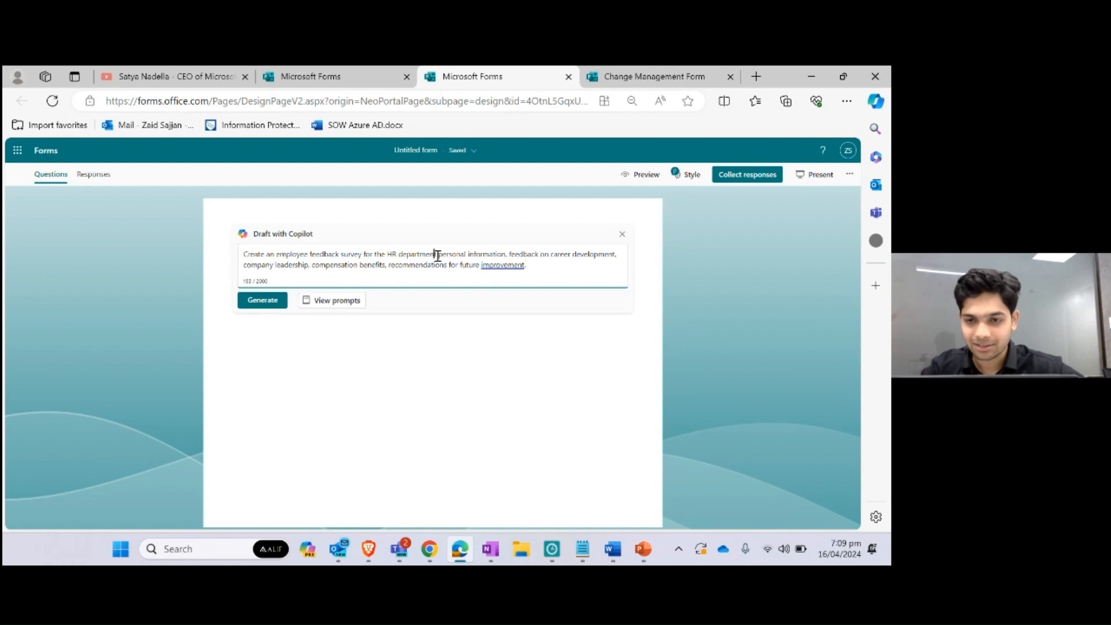
{"action": "type", "text": ","}
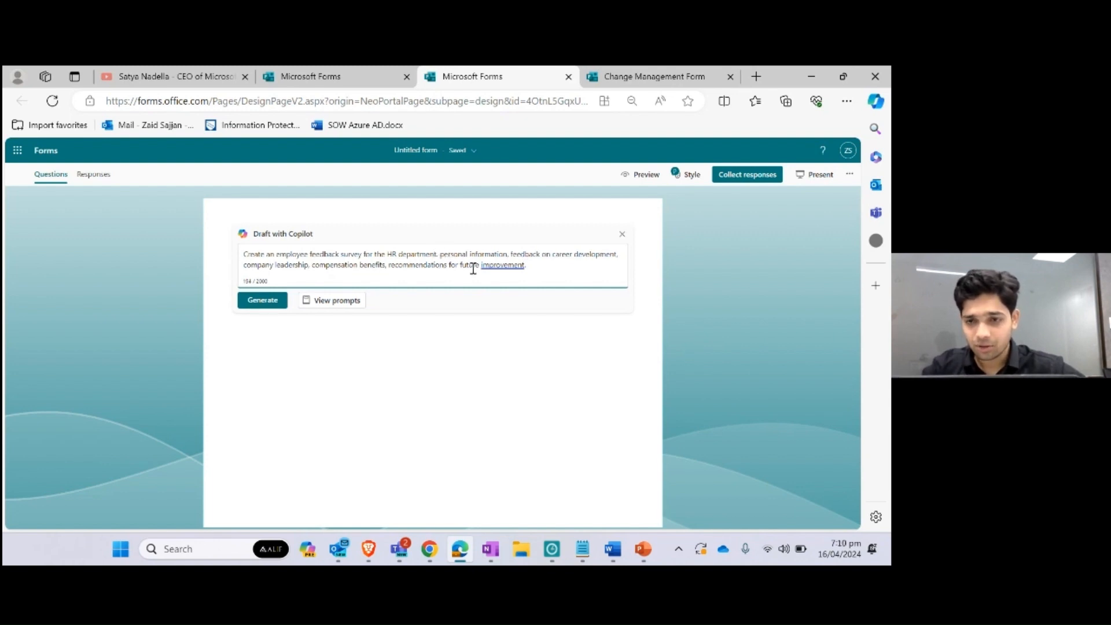
{"action": "left_click_drag", "start_coordinate": [441, 254], "coordinate": [491, 257]}
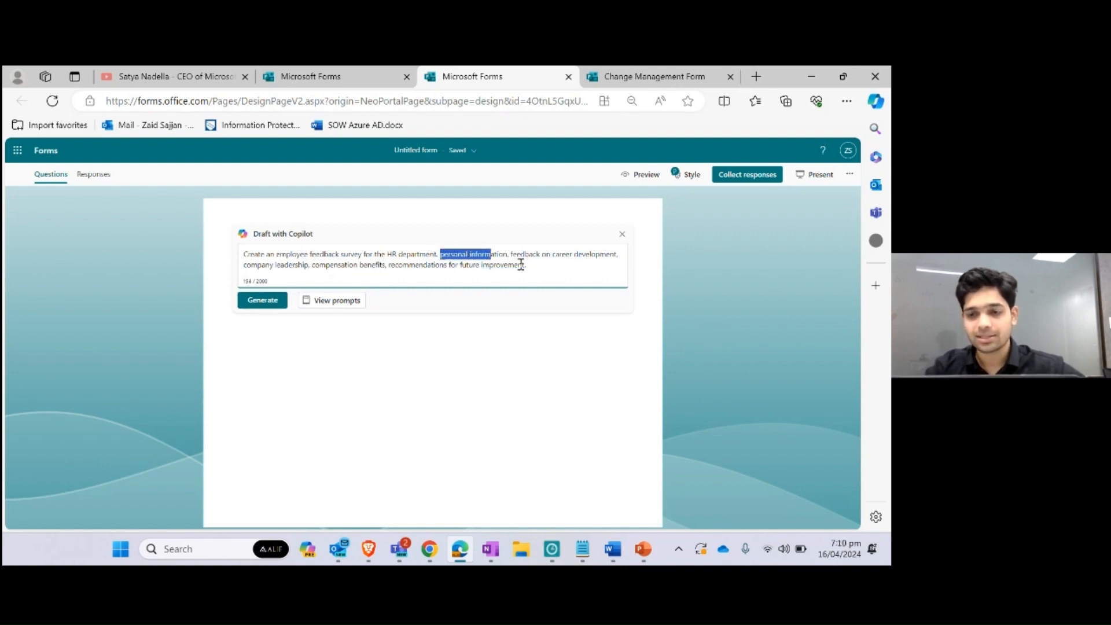
{"action": "left_click", "coordinate": [543, 270]}
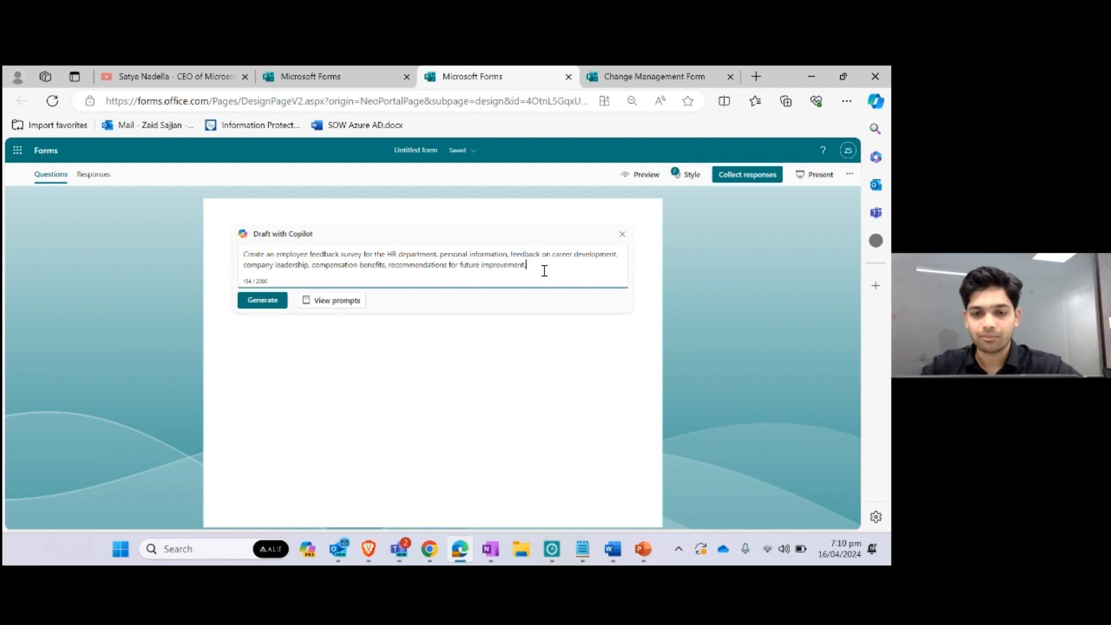
{"action": "left_click", "coordinate": [262, 301]}
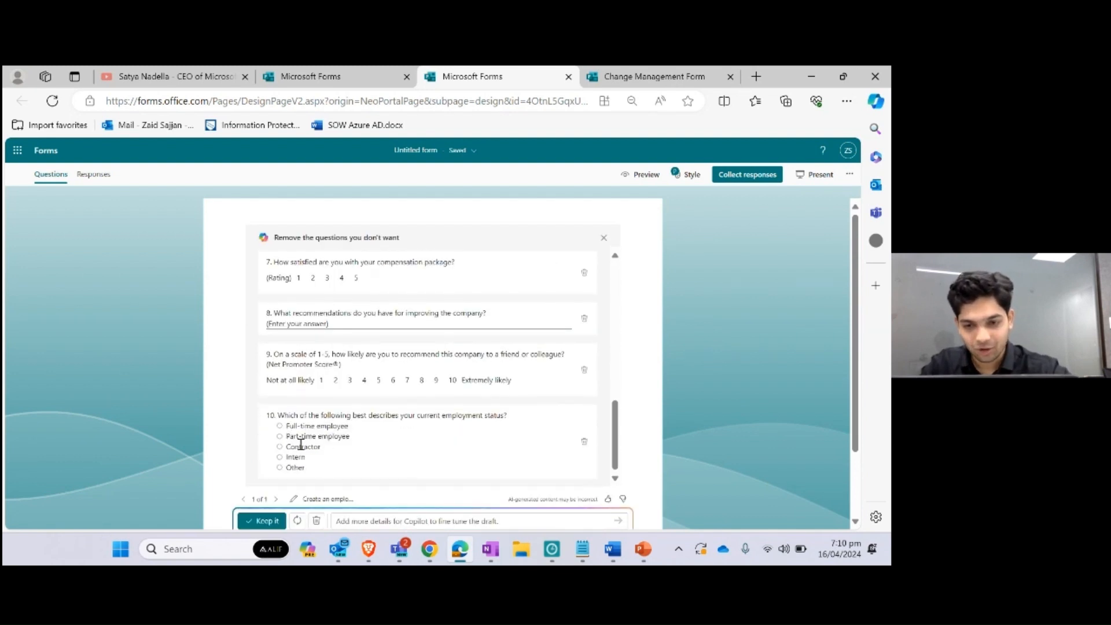
Keep the Copilot-drafted Employee Feedback Survey questions and accept the preselected teal theme for the form
{"action": "left_click", "coordinate": [267, 521]}
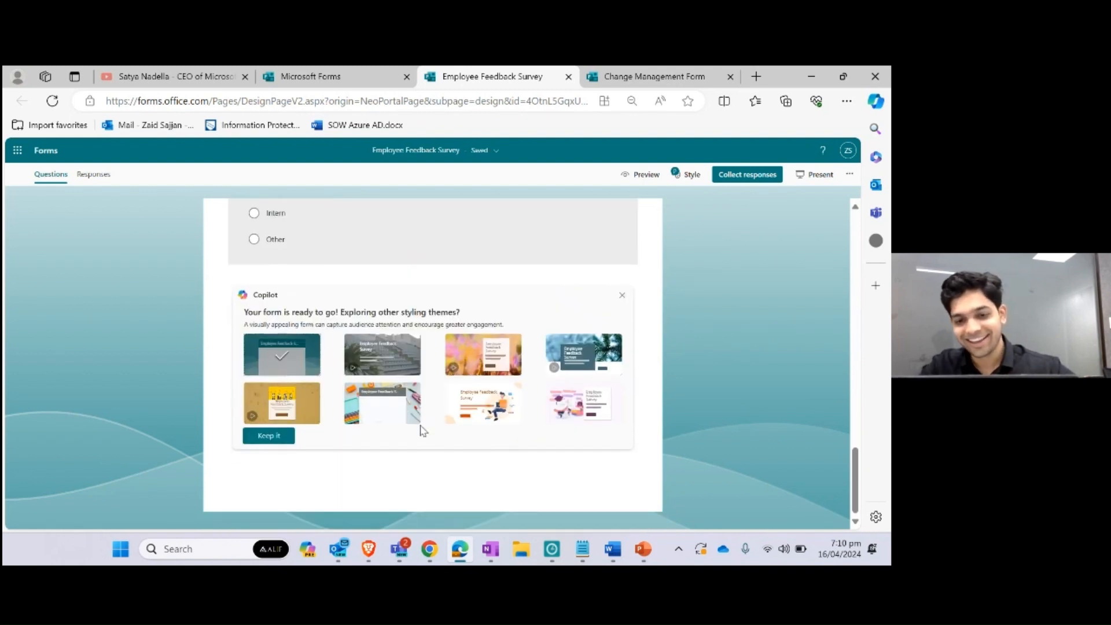
{"action": "left_click", "coordinate": [269, 436]}
{"action": "scroll", "coordinate": [437, 381], "scroll_direction": "up", "scroll_amount": 10}
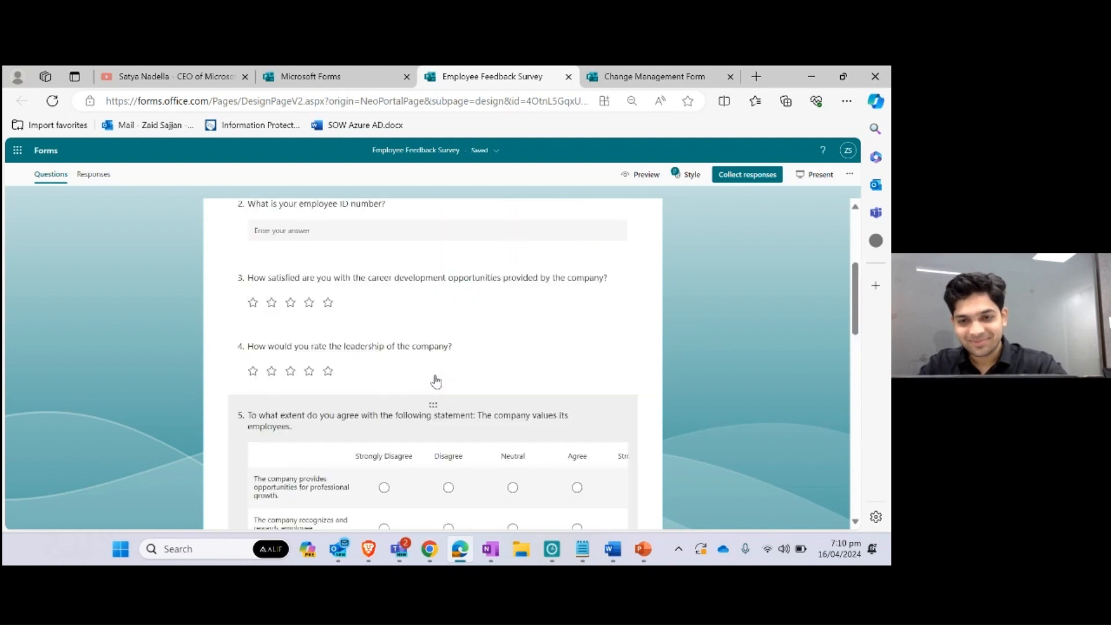
Examine the survey's first five questions, including all rating columns of the question on how the company values its employees
{"action": "scroll", "coordinate": [437, 381], "scroll_direction": "down", "scroll_amount": 1}
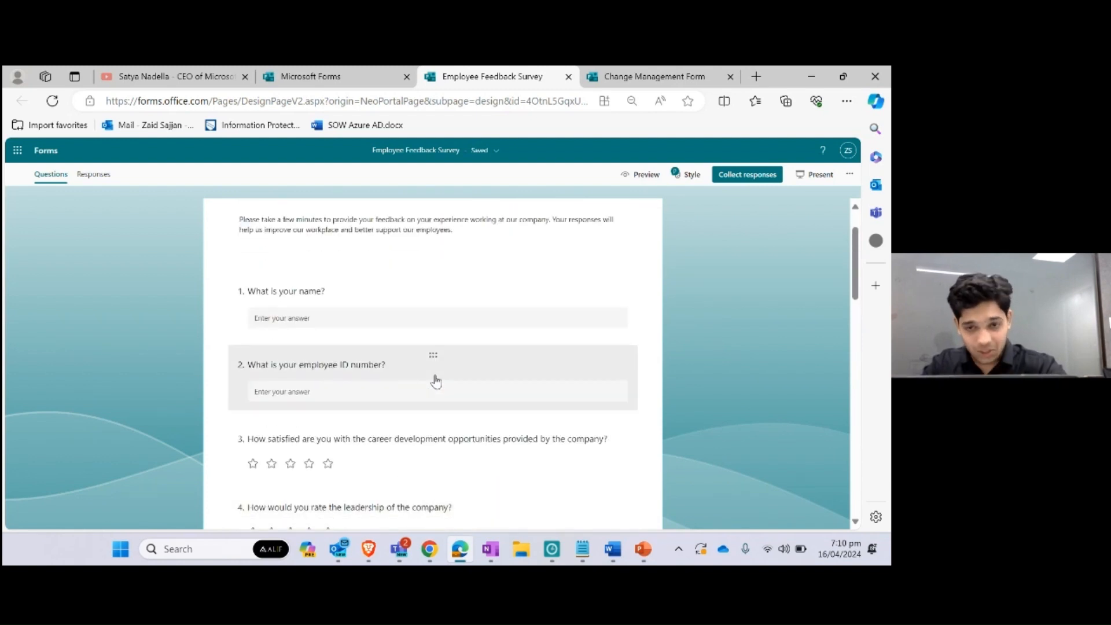
{"action": "scroll", "coordinate": [437, 380], "scroll_direction": "down", "scroll_amount": 1}
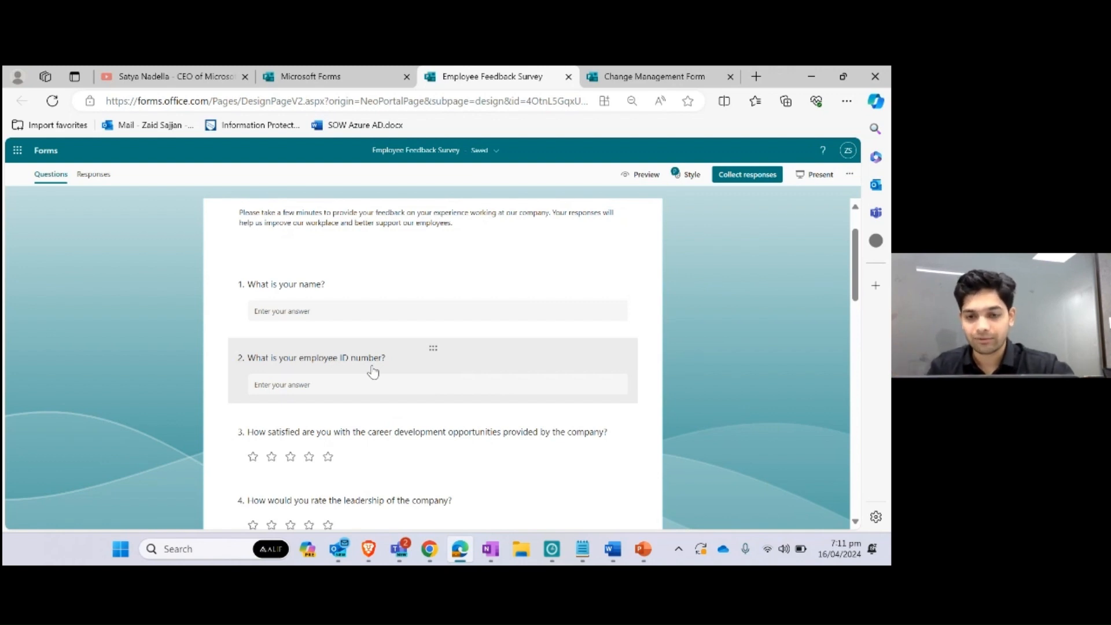
{"action": "scroll", "coordinate": [374, 372], "scroll_direction": "down", "scroll_amount": 2}
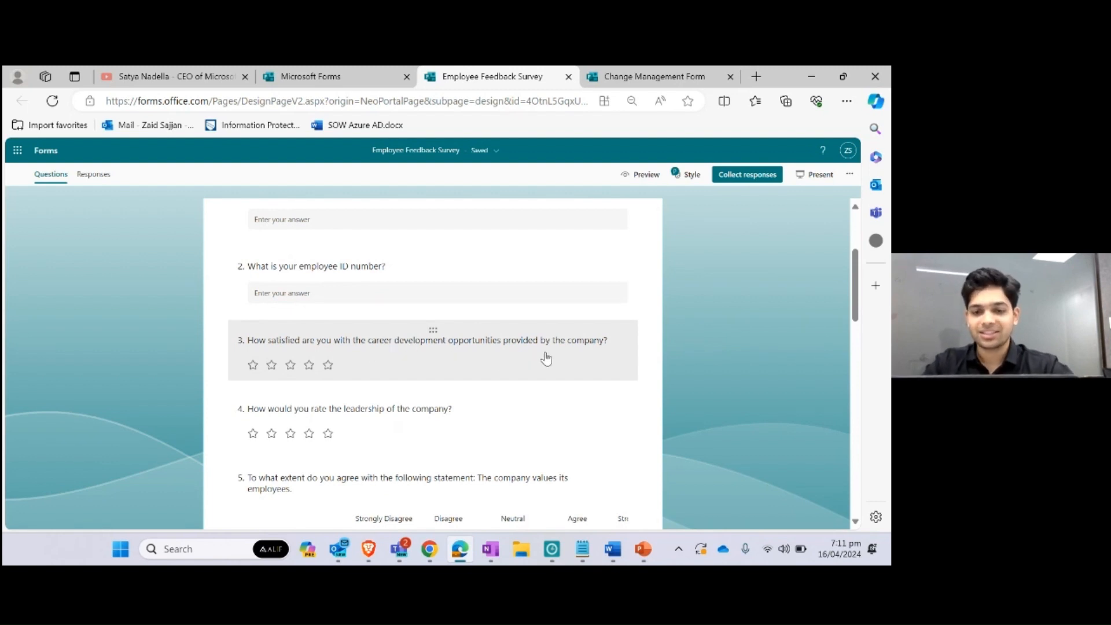
{"action": "left_click", "coordinate": [313, 377]}
{"action": "left_click", "coordinate": [676, 356]}
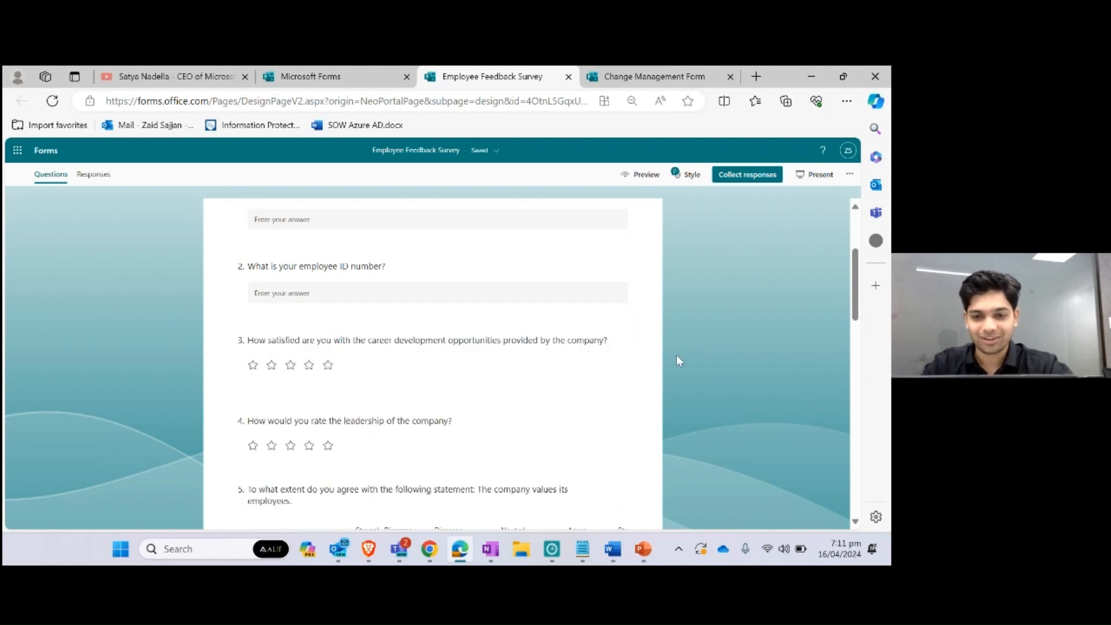
{"action": "scroll", "coordinate": [676, 356], "scroll_direction": "down", "scroll_amount": 4}
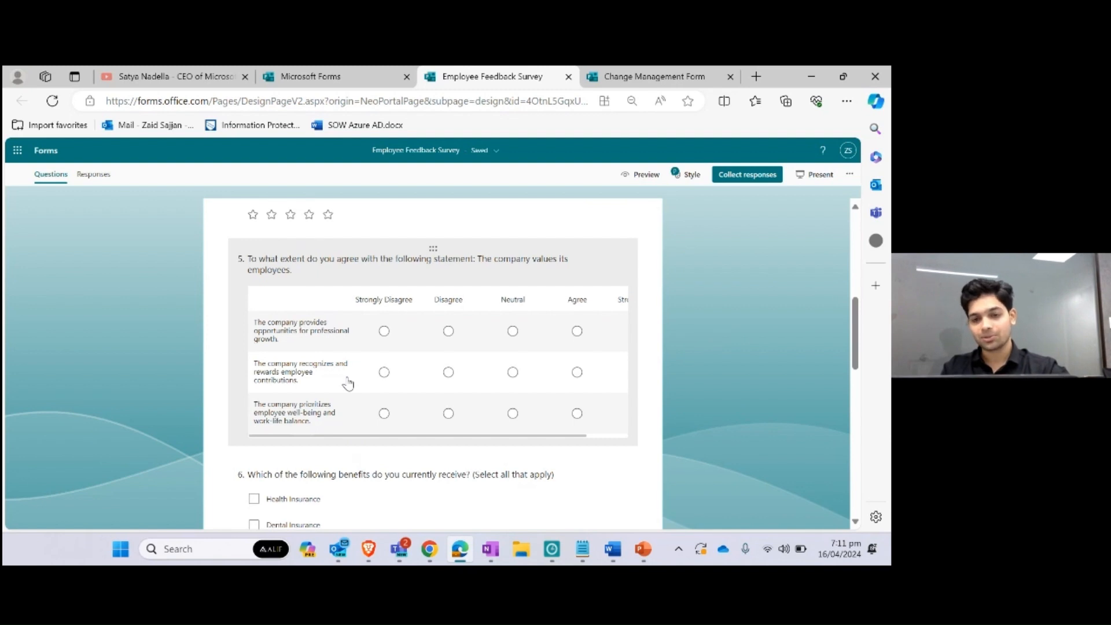
{"action": "scroll", "coordinate": [351, 384], "scroll_direction": "right", "scroll_amount": 3}
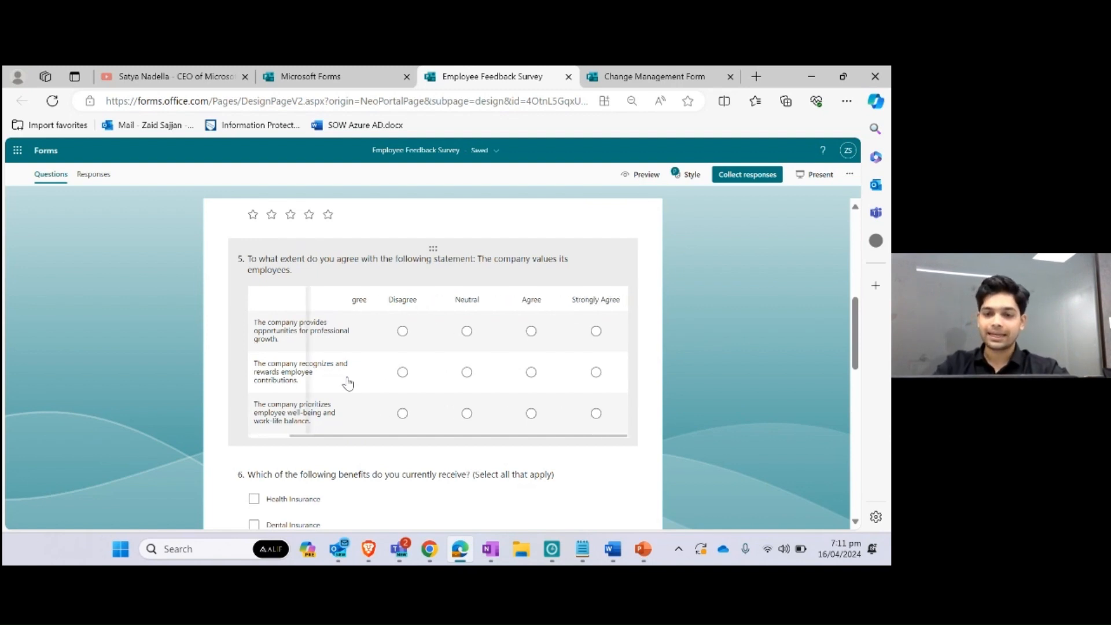
{"action": "scroll", "coordinate": [398, 382], "scroll_direction": "left", "scroll_amount": 3}
{"action": "scroll", "coordinate": [398, 385], "scroll_direction": "right", "scroll_amount": 3}
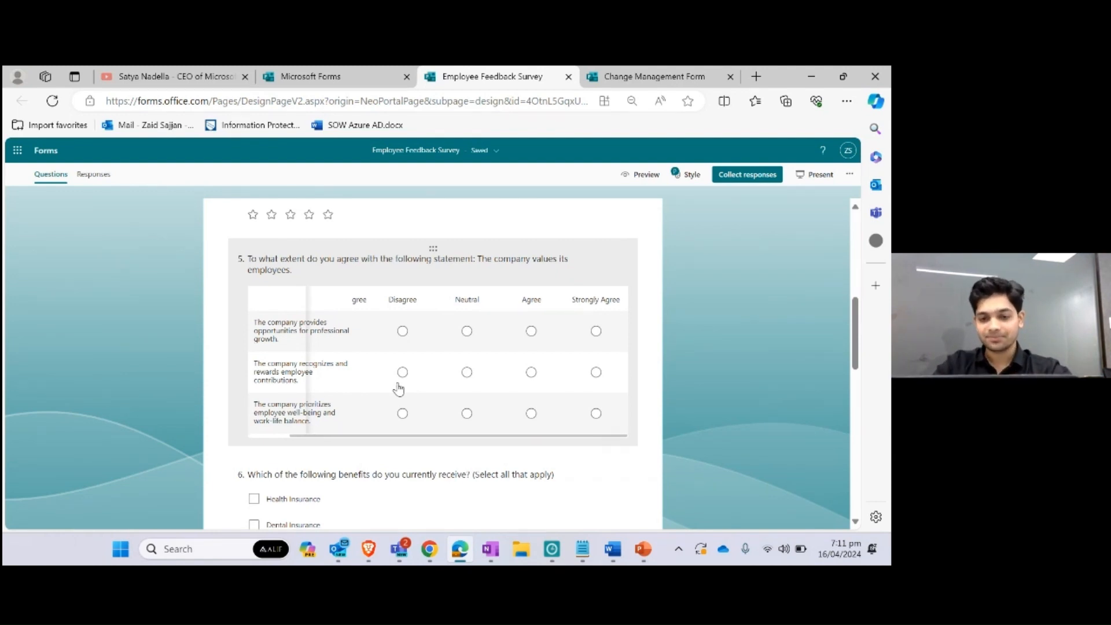
Examine the remaining survey questions from the benefits question to employment status, and return to the form's title
{"action": "scroll", "coordinate": [398, 388], "scroll_direction": "down", "scroll_amount": 3}
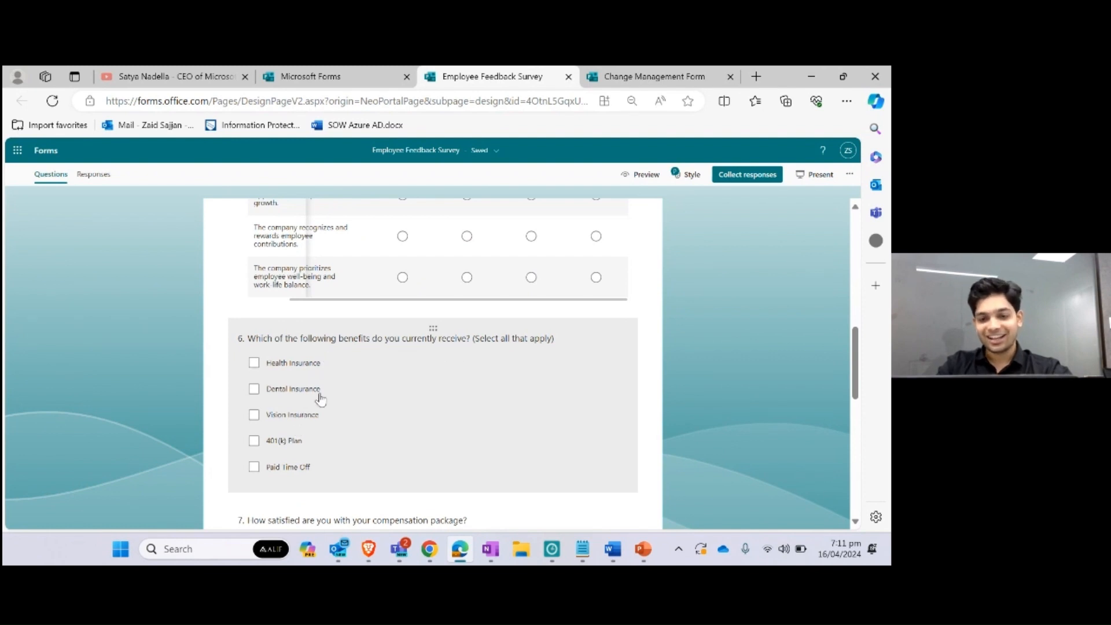
{"action": "scroll", "coordinate": [321, 400], "scroll_direction": "down", "scroll_amount": 3}
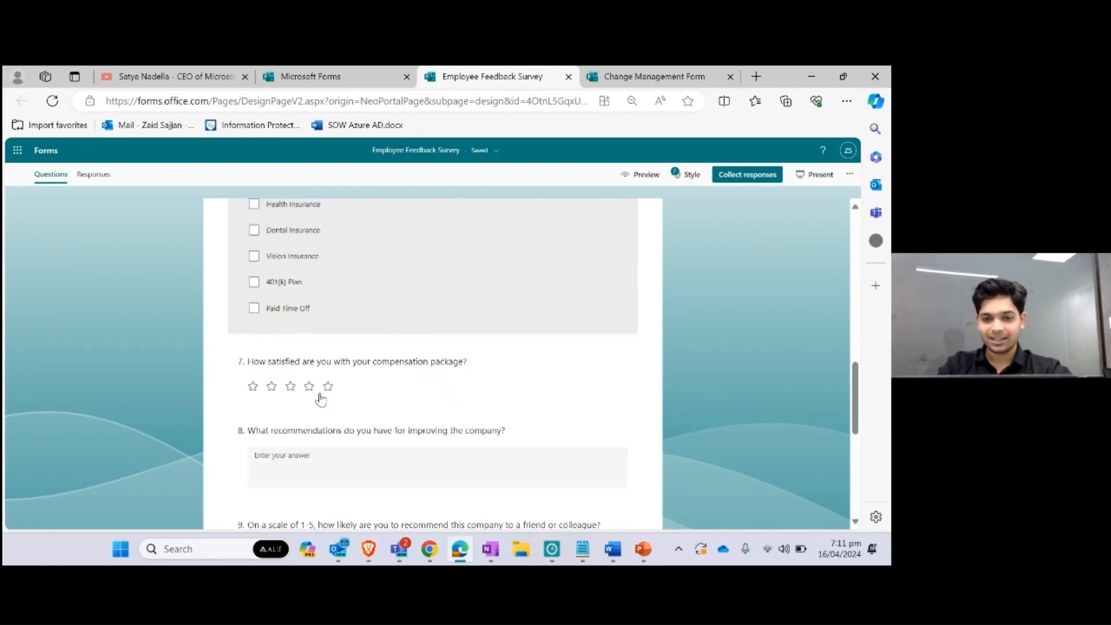
{"action": "scroll", "coordinate": [320, 399], "scroll_direction": "down", "scroll_amount": 3}
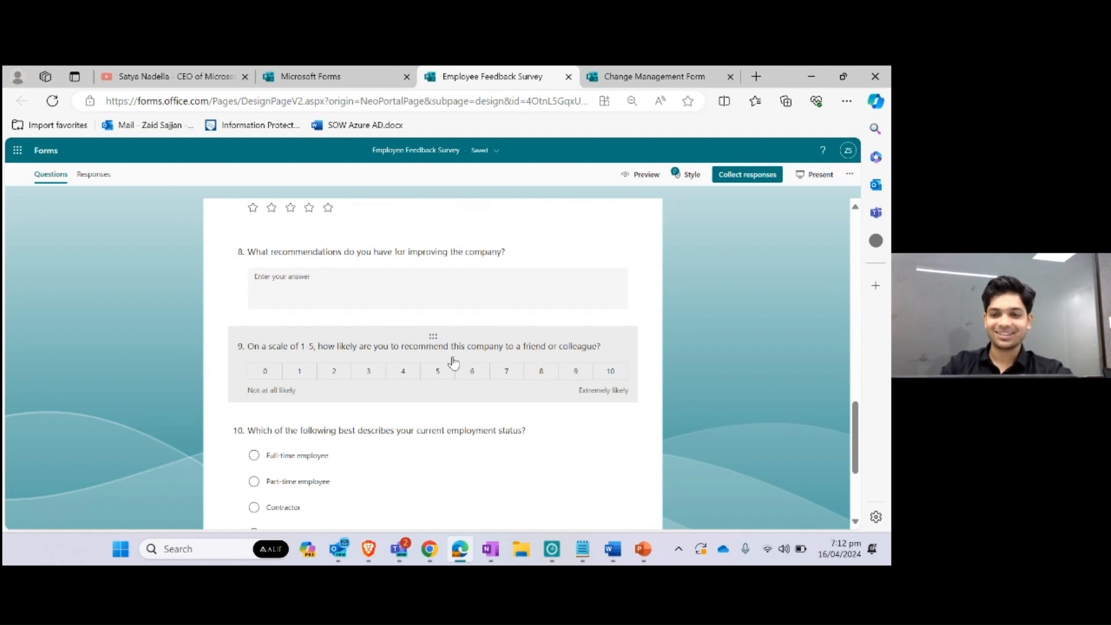
{"action": "scroll", "coordinate": [454, 363], "scroll_direction": "down", "scroll_amount": 2}
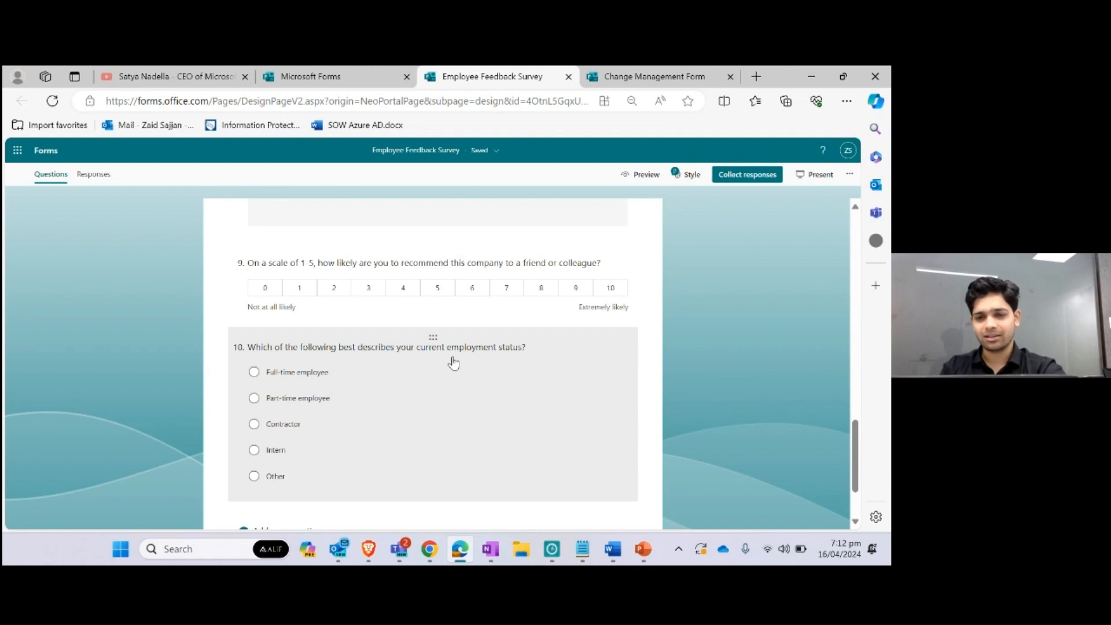
{"action": "scroll", "coordinate": [454, 363], "scroll_direction": "down", "scroll_amount": 2}
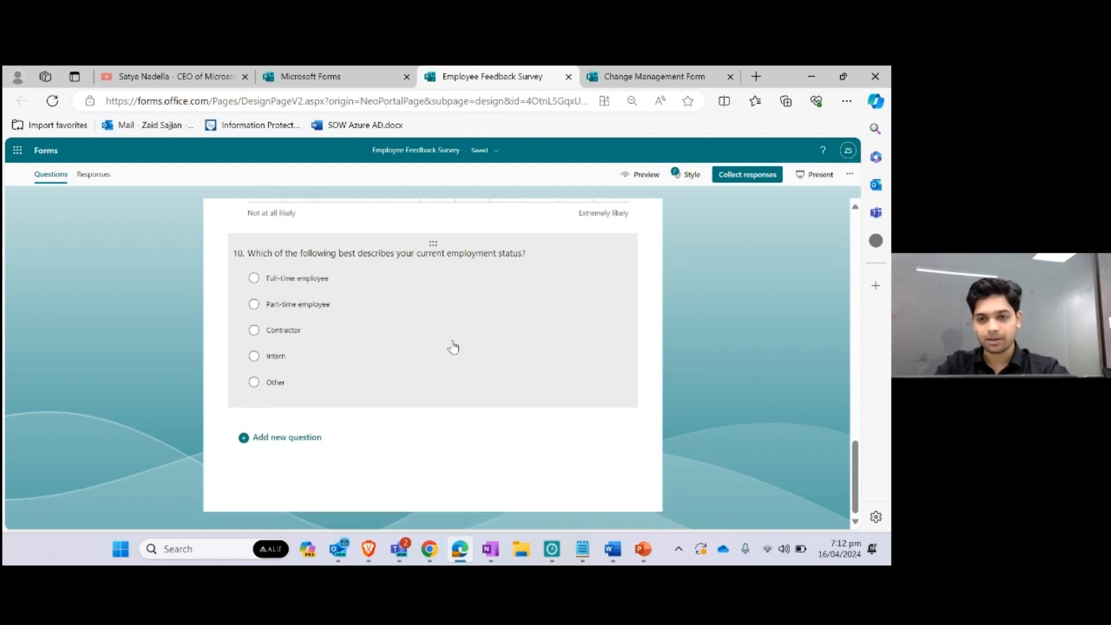
{"action": "scroll", "coordinate": [454, 346], "scroll_direction": "up", "scroll_amount": 15}
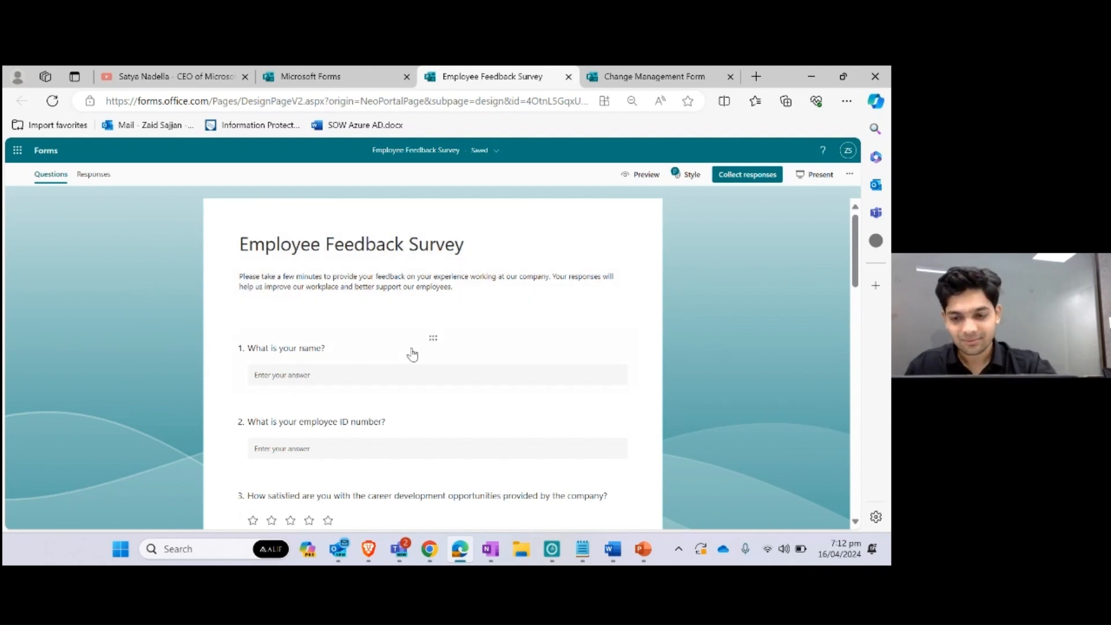
In the Live Demo Word document, select the task 2 description about a presentation on banning plastic use
{"action": "left_click", "coordinate": [613, 549]}
{"action": "scroll", "coordinate": [476, 372], "scroll_direction": "down", "scroll_amount": 5}
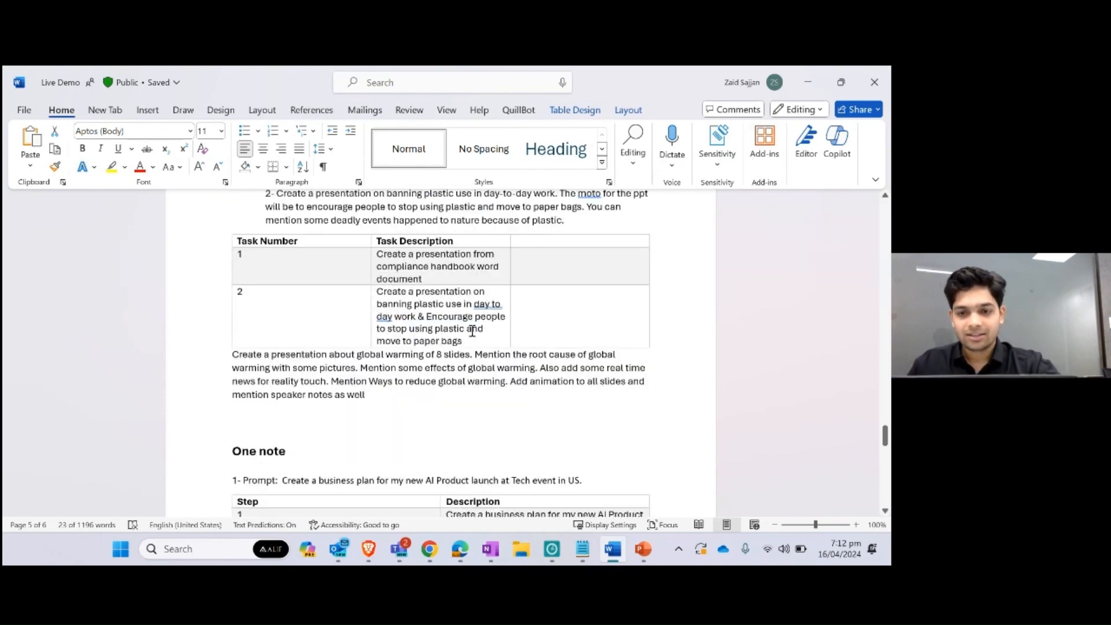
{"action": "left_click_drag", "start_coordinate": [468, 343], "coordinate": [377, 291]}
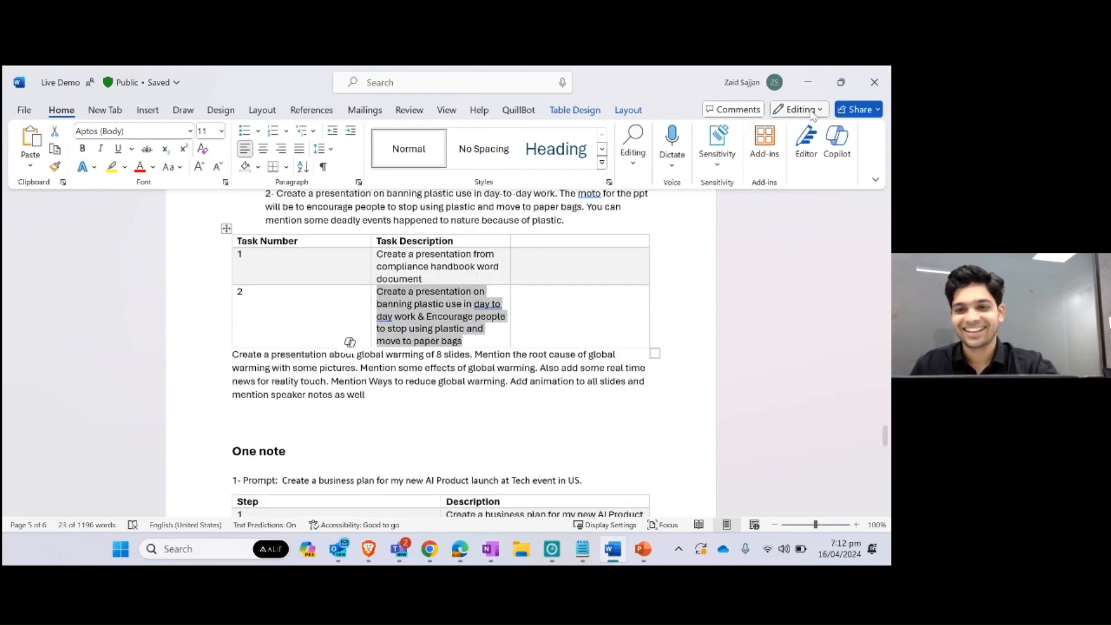
Close the Employee Feedback Survey and Change Management Form tabs in Edge, and switch to PowerPoint
{"action": "key", "text": "alt+Tab"}
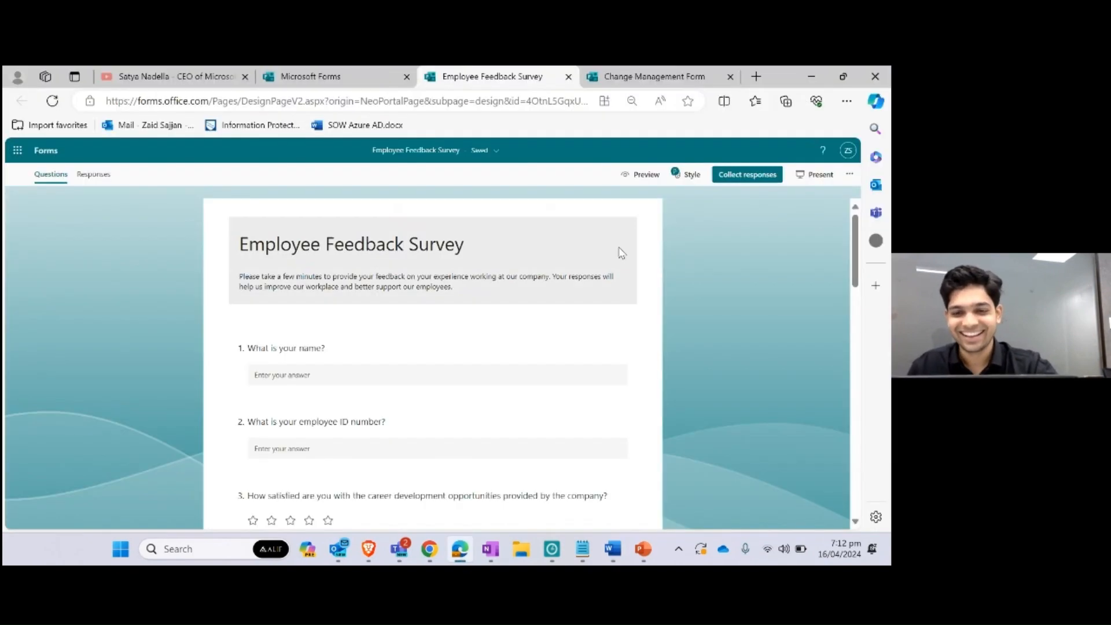
{"action": "left_click", "coordinate": [569, 76]}
{"action": "left_click", "coordinate": [569, 77]}
{"action": "left_click", "coordinate": [644, 549]}
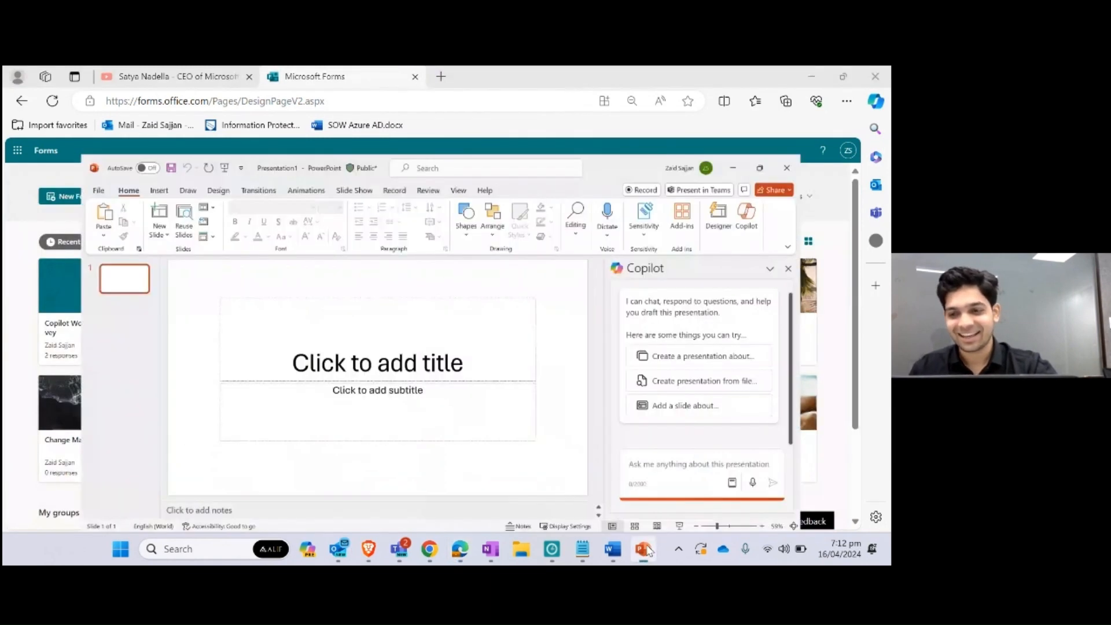
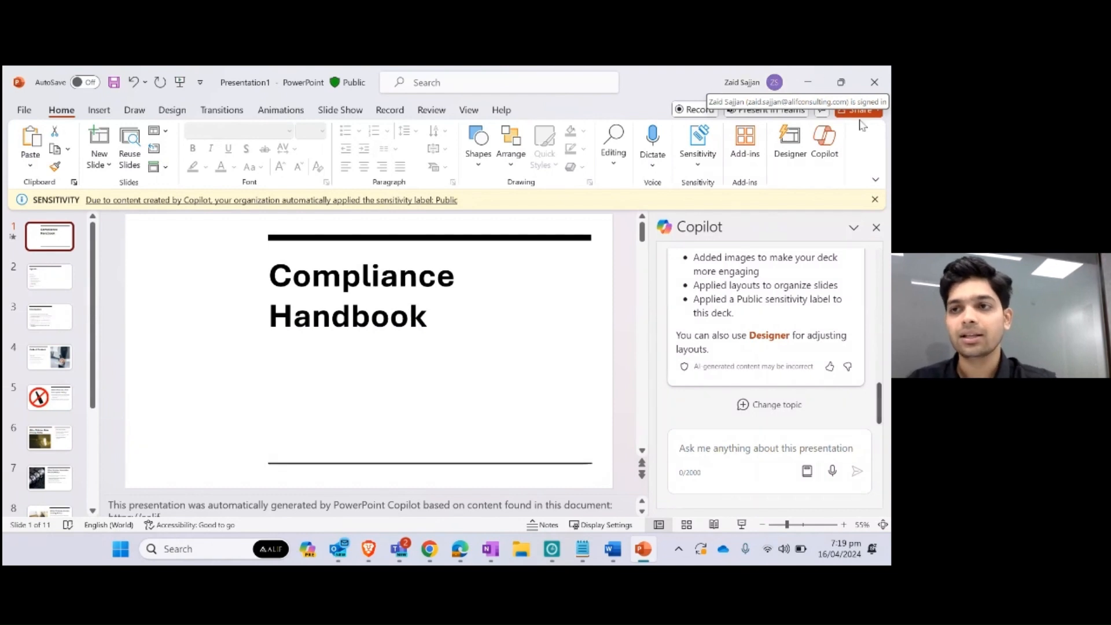
Close the Compliance Handbook presentation without saving, and switch to the Satya Nadella YouTube video in Edge
{"action": "left_click", "coordinate": [875, 86]}
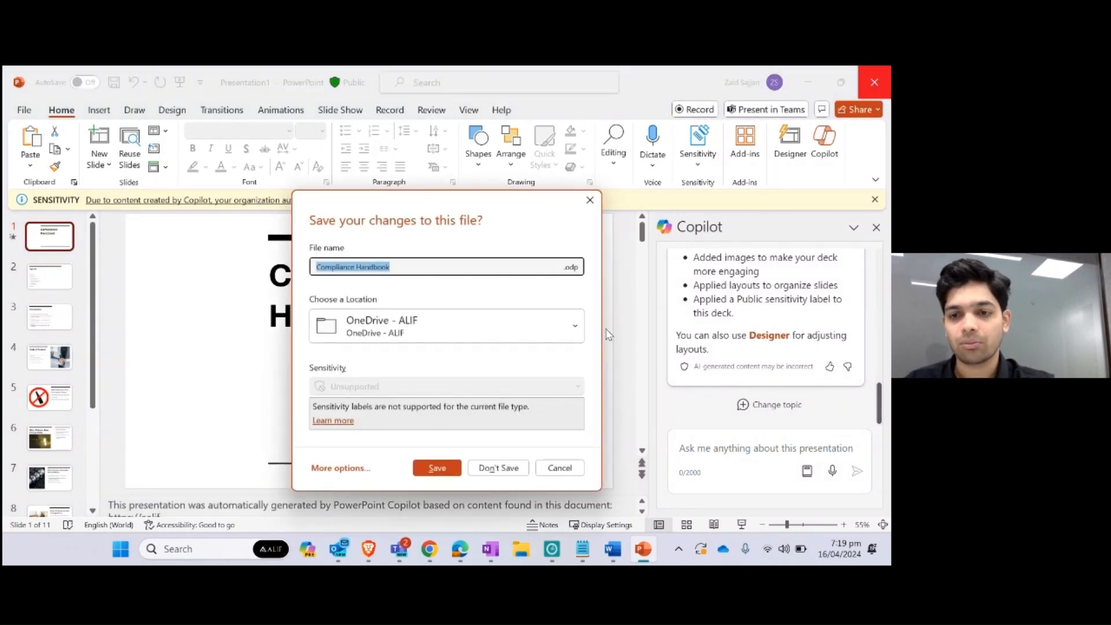
{"action": "left_click", "coordinate": [491, 467]}
{"action": "scroll", "coordinate": [453, 386], "scroll_direction": "down", "scroll_amount": 8}
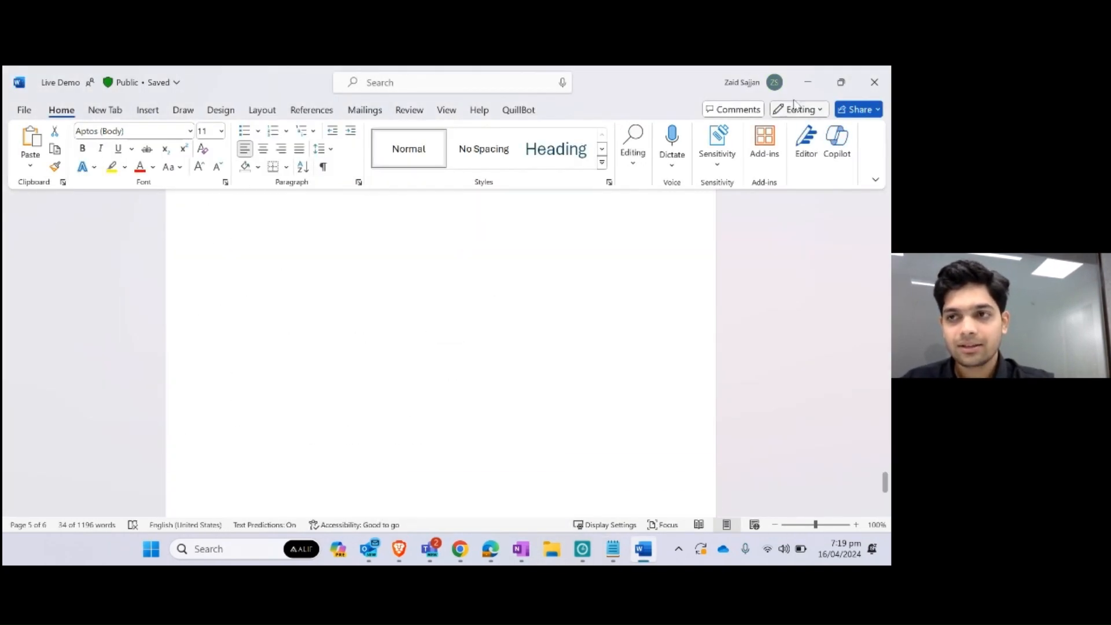
{"action": "left_click", "coordinate": [808, 83]}
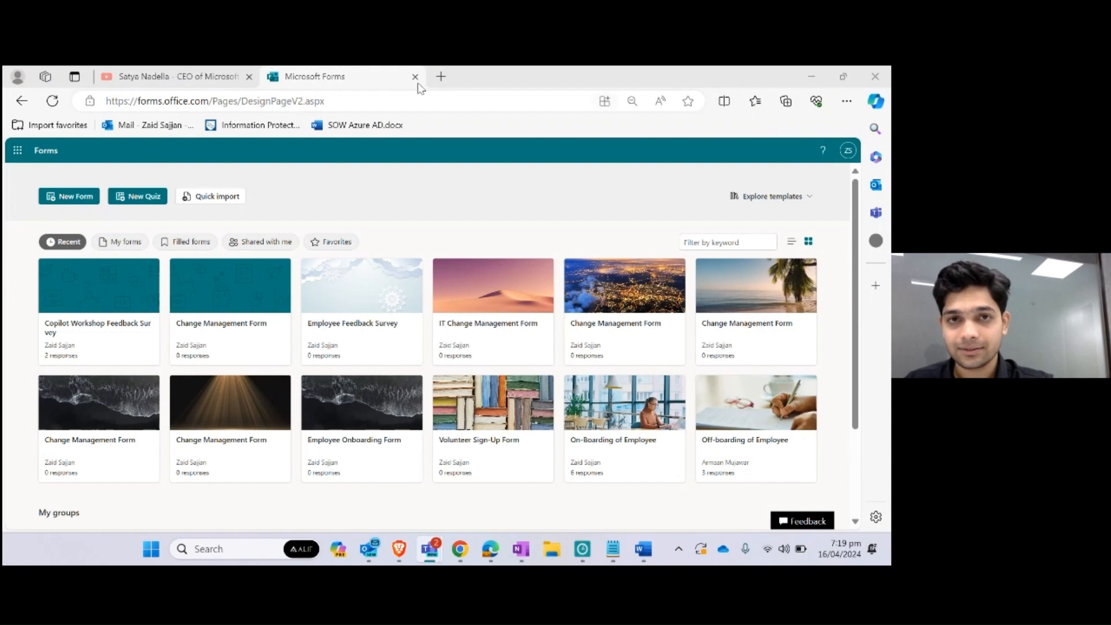
{"action": "left_click", "coordinate": [197, 80]}
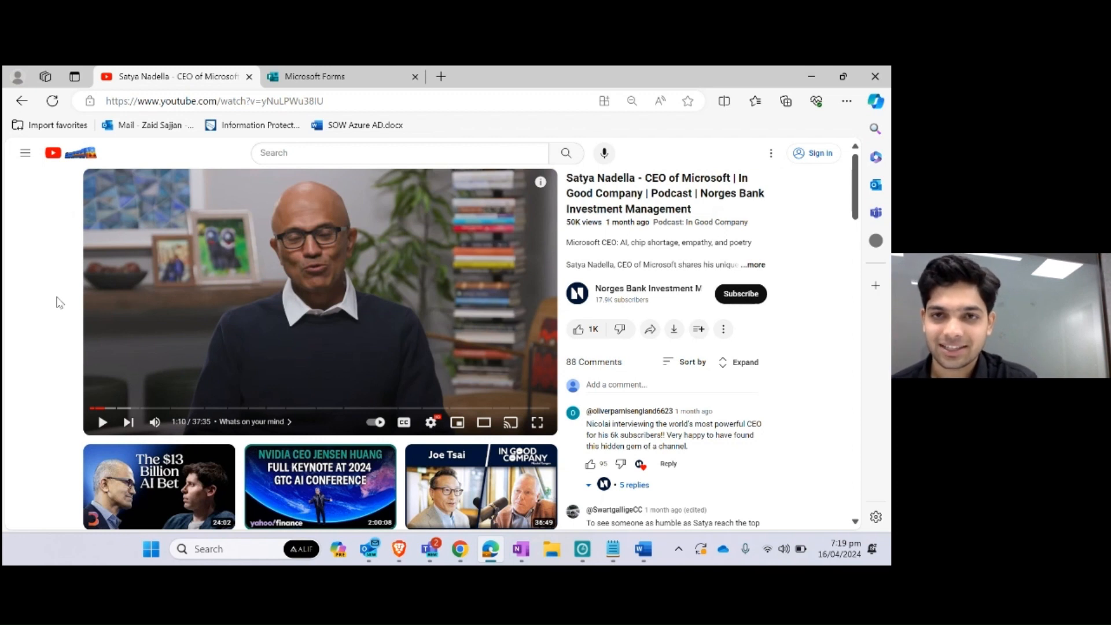
Open Copilot beside the YouTube video and ask it "what is the video about?"
{"action": "left_click", "coordinate": [877, 102]}
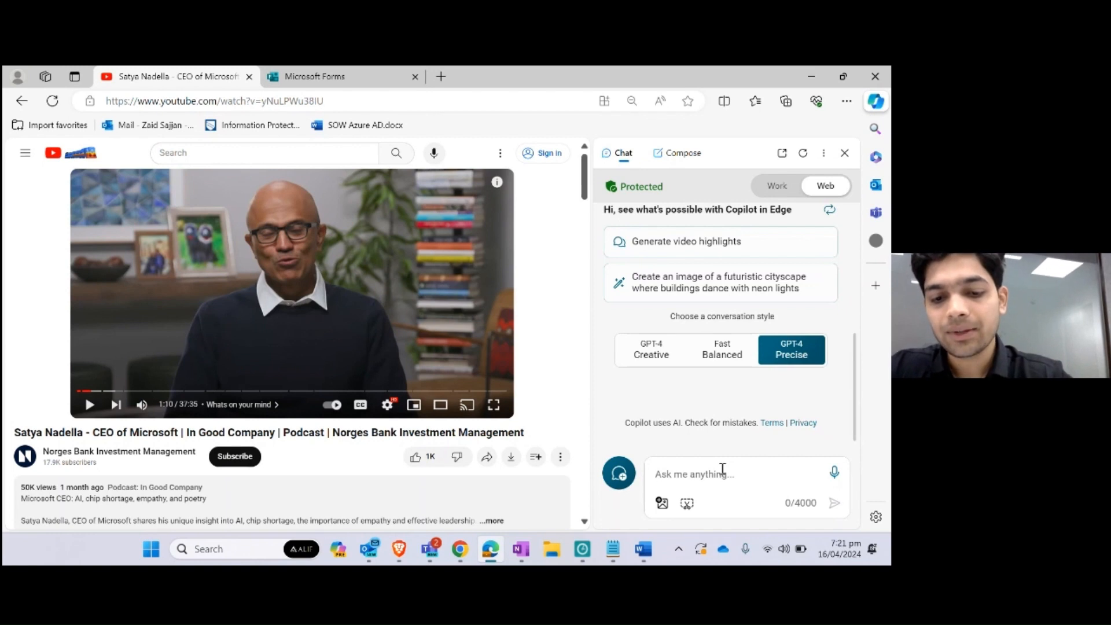
{"action": "type", "text": "what is "}
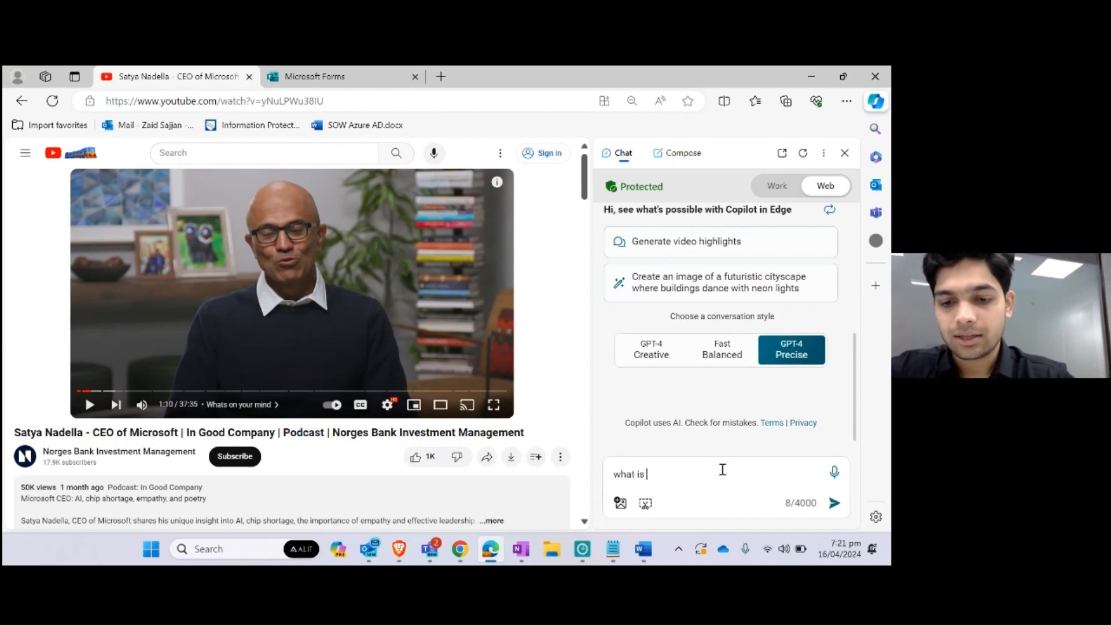
{"action": "type", "text": "the video "}
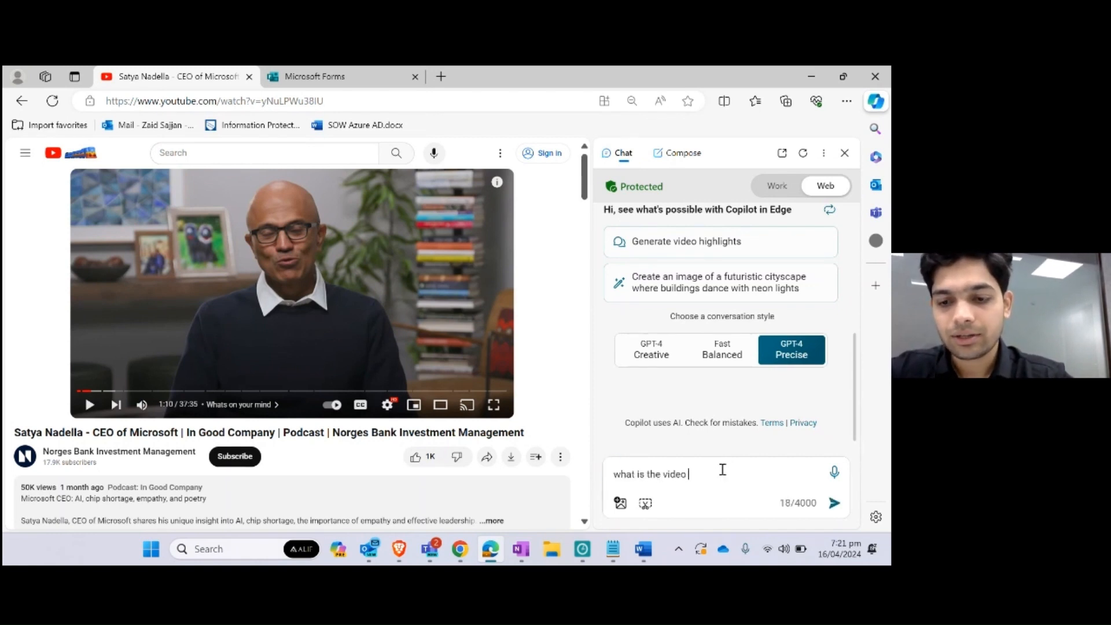
{"action": "type", "text": "about?"}
{"action": "key", "text": "Return"}
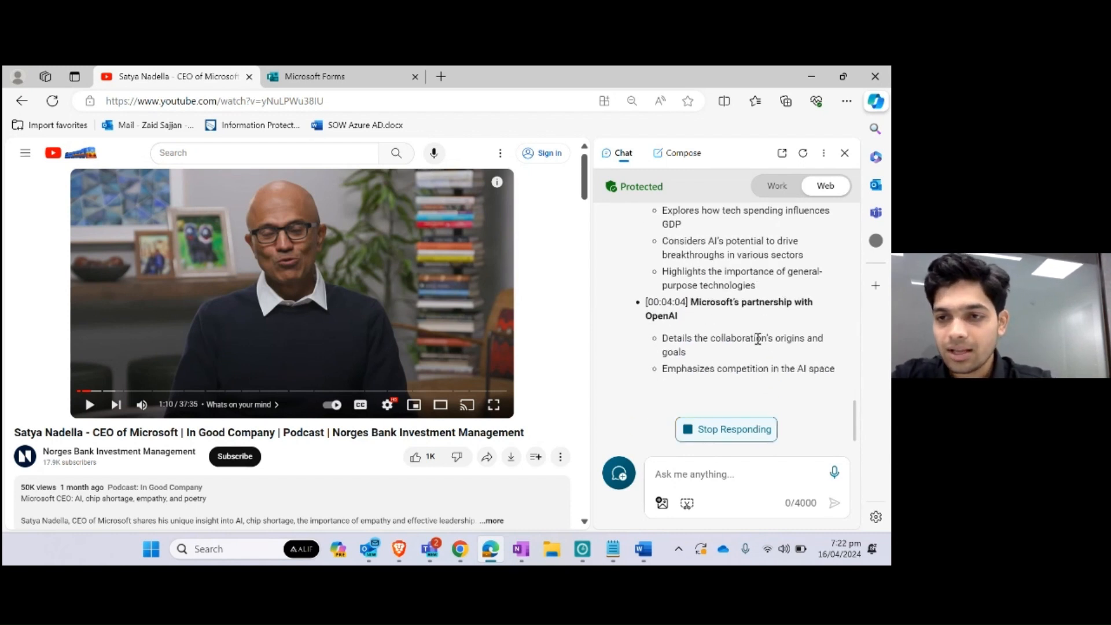
Read Copilot's summary of the video, its timestamped highlights and the suggested follow-up questions
{"action": "scroll", "coordinate": [760, 343], "scroll_direction": "up", "scroll_amount": 3}
{"action": "scroll", "coordinate": [760, 343], "scroll_direction": "up", "scroll_amount": 3}
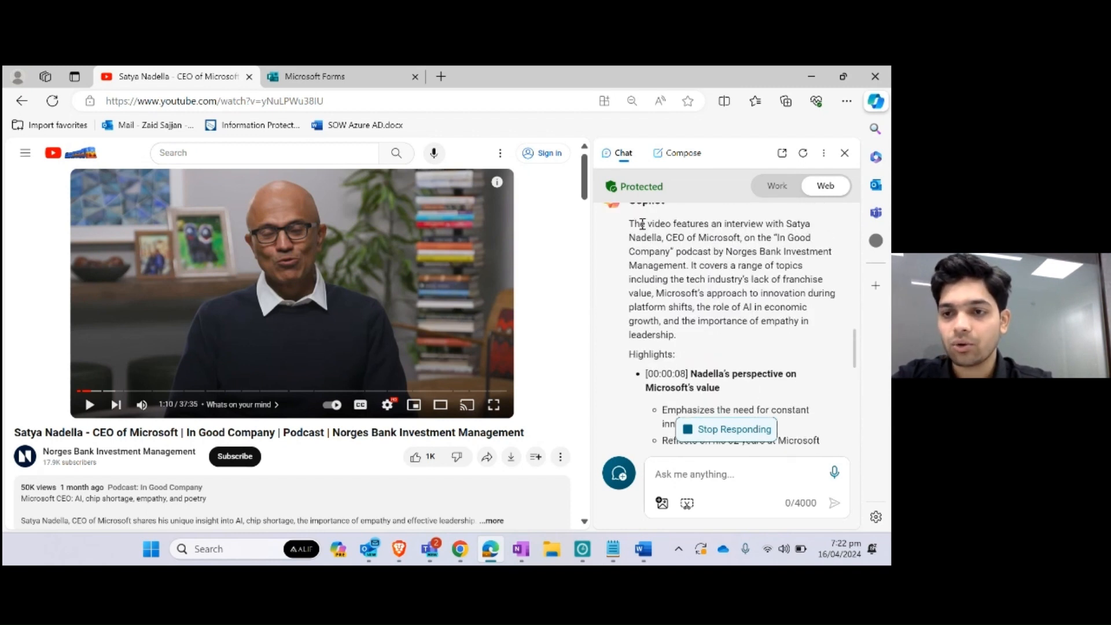
{"action": "scroll", "coordinate": [688, 327], "scroll_direction": "down", "scroll_amount": 3}
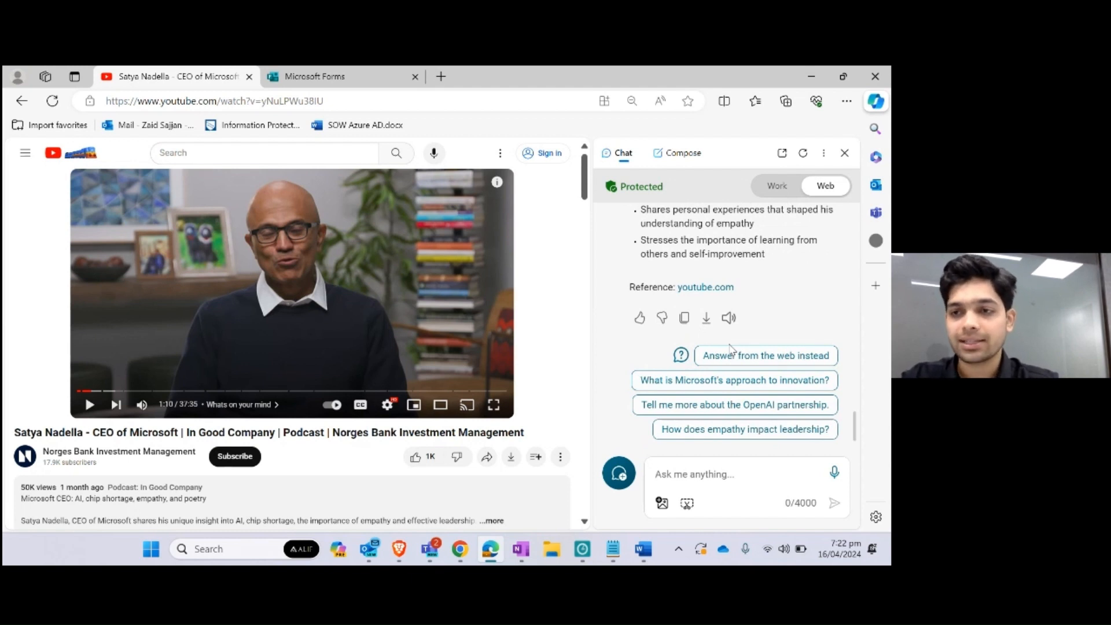
{"action": "scroll", "coordinate": [764, 336], "scroll_direction": "up", "scroll_amount": 6}
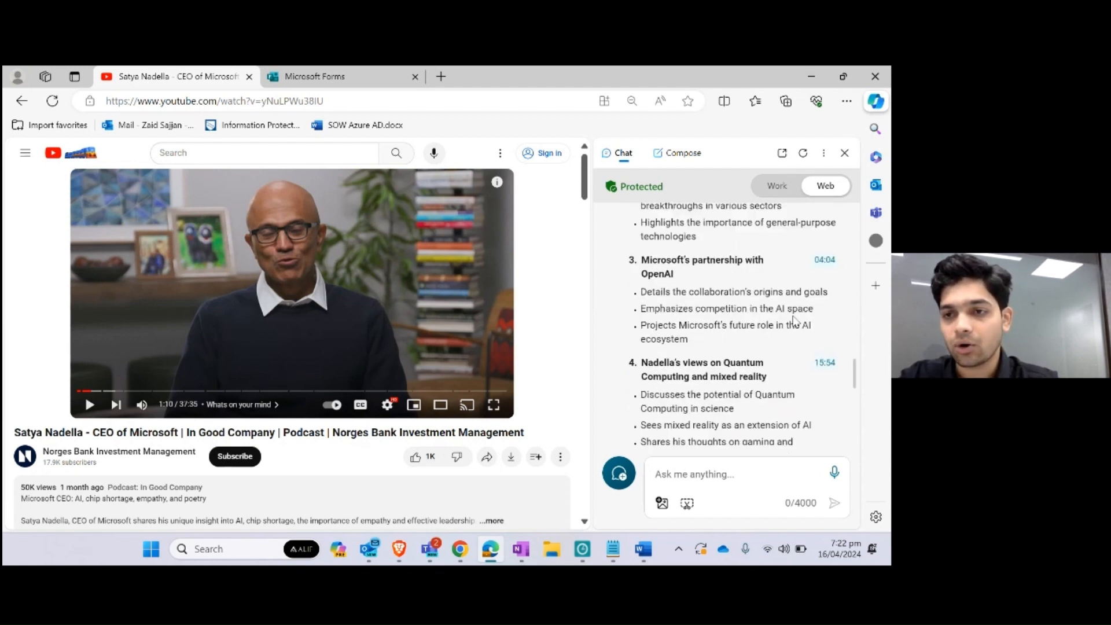
{"action": "scroll", "coordinate": [795, 320], "scroll_direction": "up", "scroll_amount": 4}
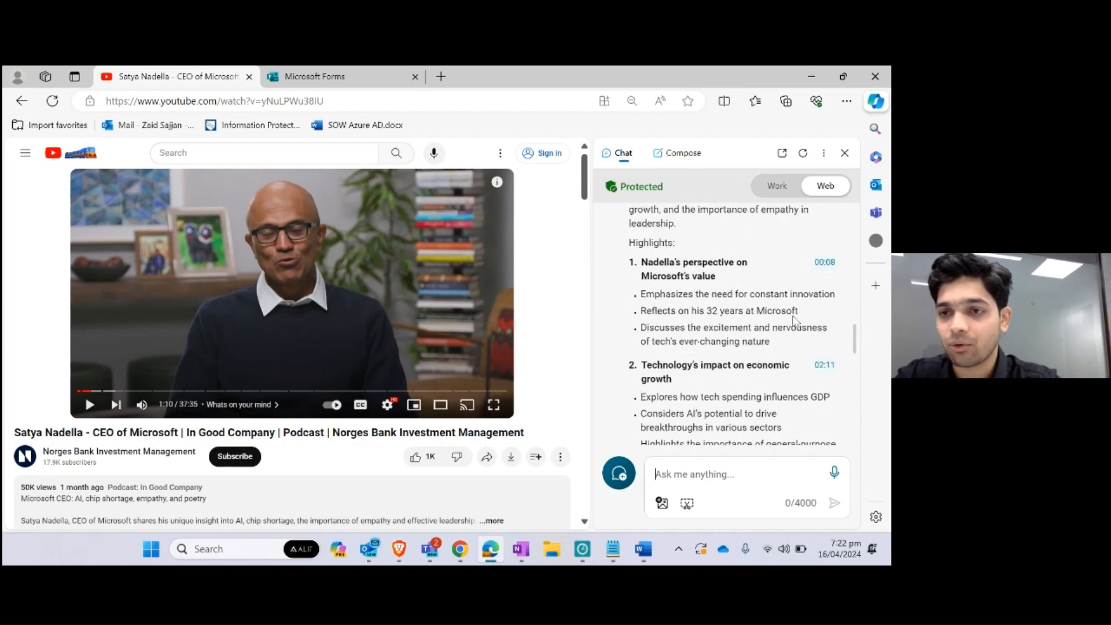
{"action": "scroll", "coordinate": [794, 320], "scroll_direction": "up", "scroll_amount": 2}
{"action": "scroll", "coordinate": [794, 320], "scroll_direction": "down", "scroll_amount": 3}
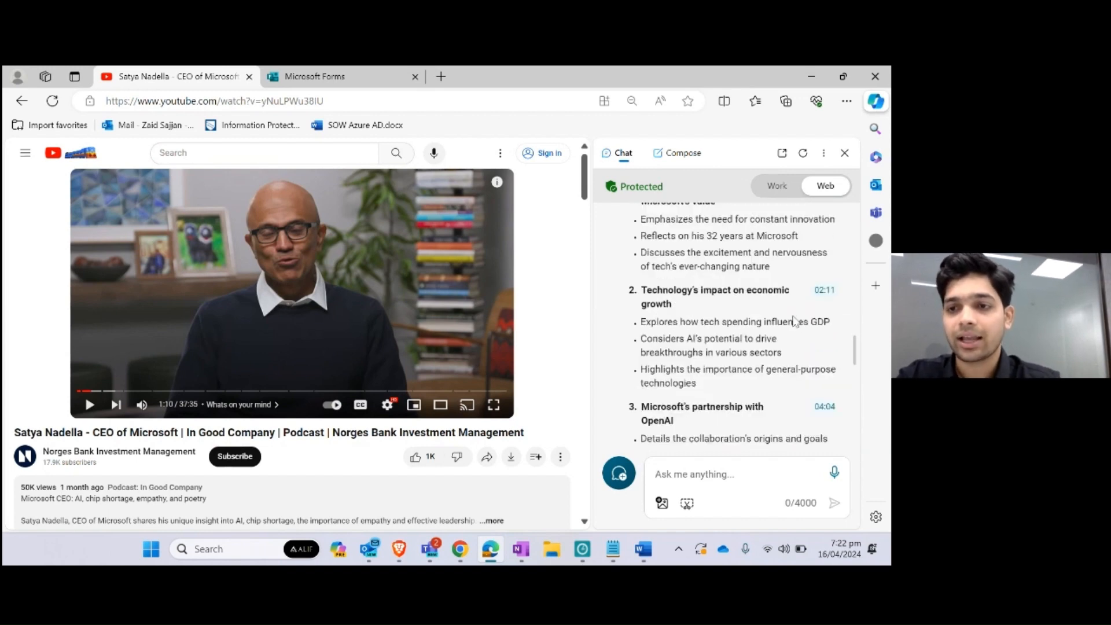
{"action": "scroll", "coordinate": [794, 321], "scroll_direction": "down", "scroll_amount": 3}
{"action": "scroll", "coordinate": [796, 321], "scroll_direction": "down", "scroll_amount": 4}
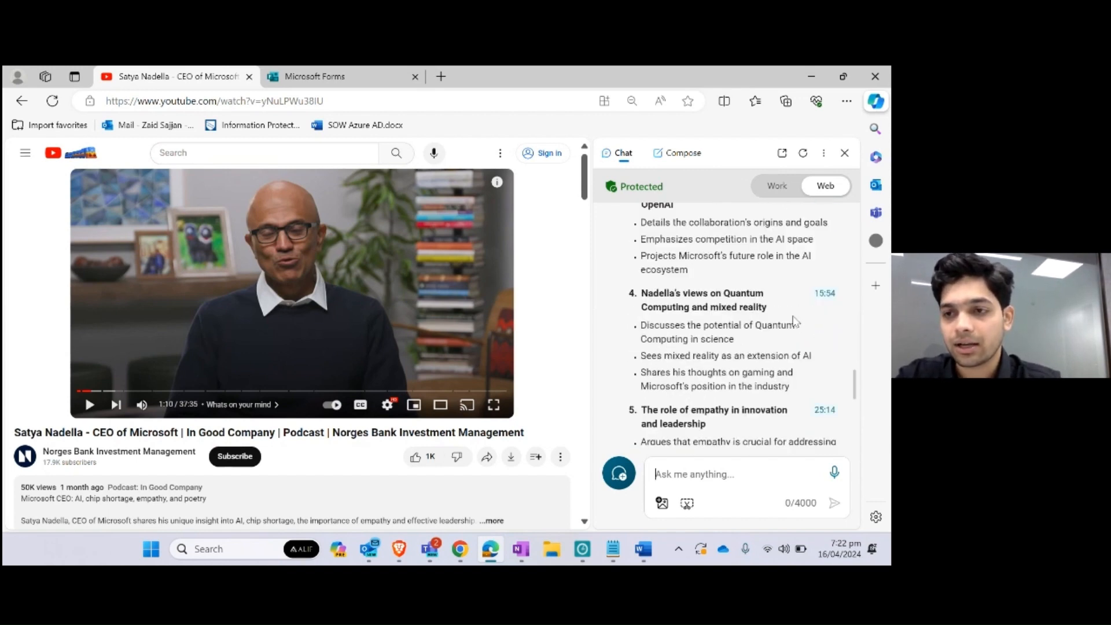
{"action": "scroll", "coordinate": [796, 321], "scroll_direction": "down", "scroll_amount": 1}
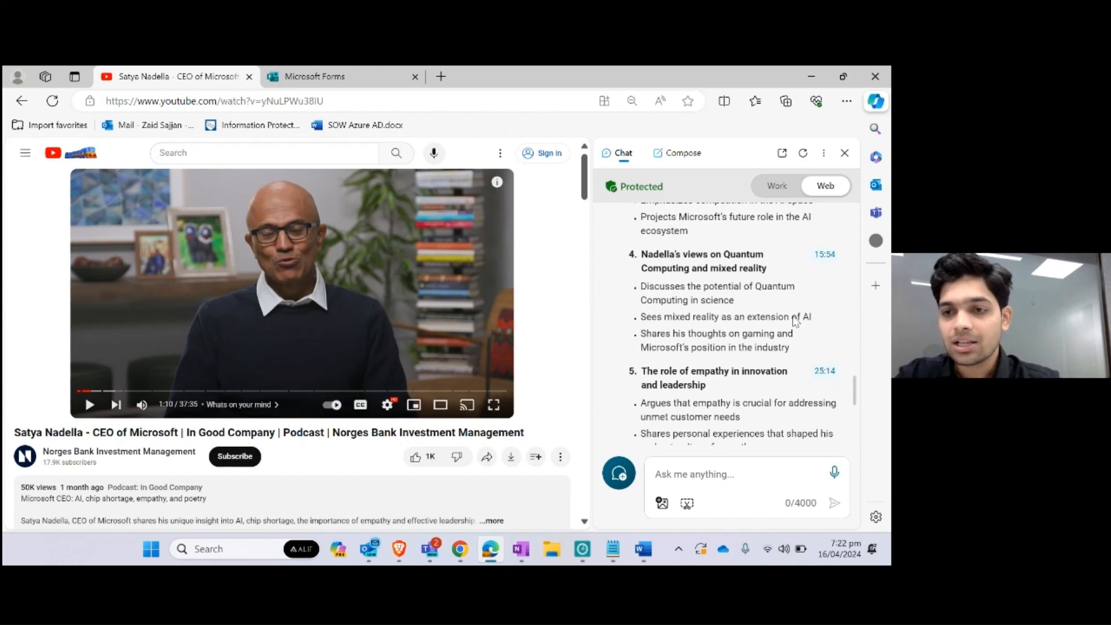
Copy the prompt "what is discussed about life experiences in the video" from the Live Demo Word document and ask it in Edge's Copilot chat
{"action": "scroll", "coordinate": [796, 320], "scroll_direction": "down", "scroll_amount": 5}
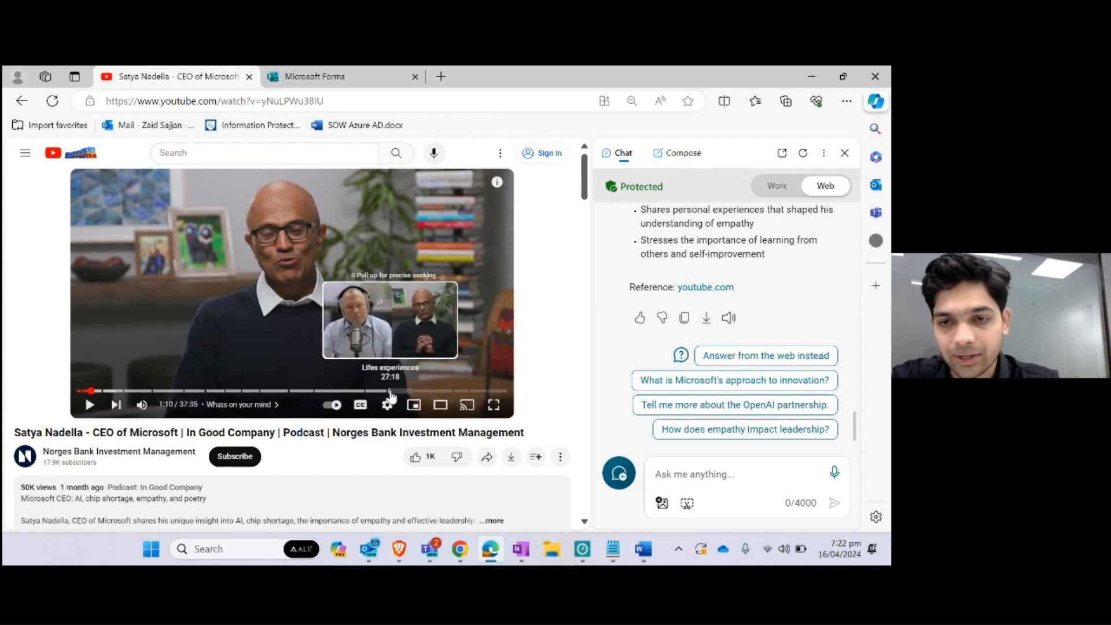
{"action": "left_click", "coordinate": [715, 473]}
{"action": "left_click", "coordinate": [643, 549]}
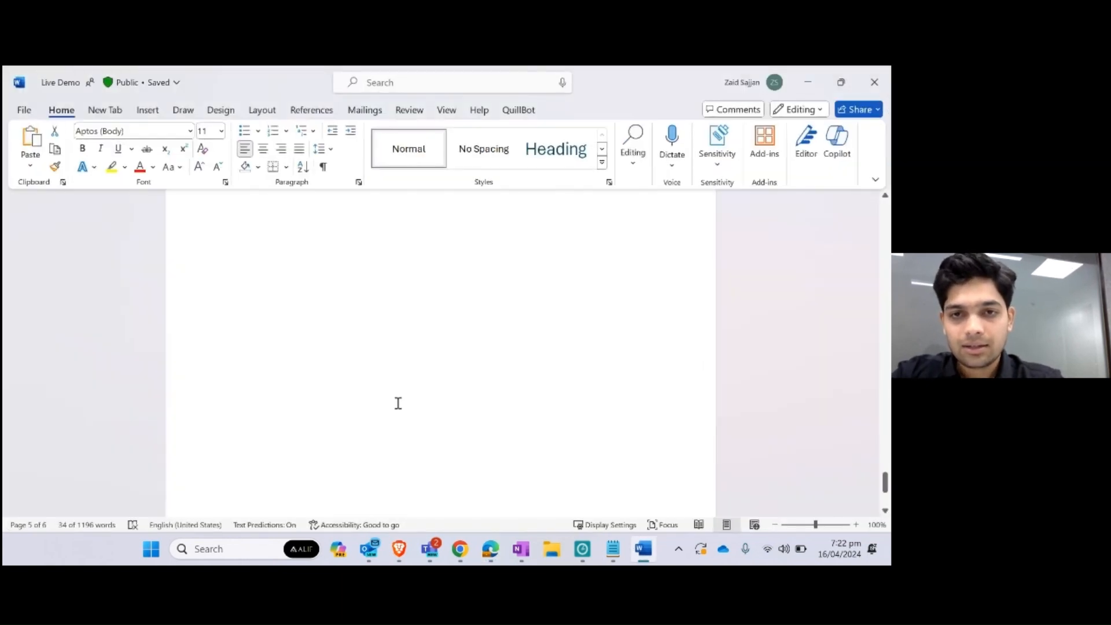
{"action": "scroll", "coordinate": [395, 404], "scroll_direction": "up", "scroll_amount": 5}
{"action": "left_click", "coordinate": [211, 412]}
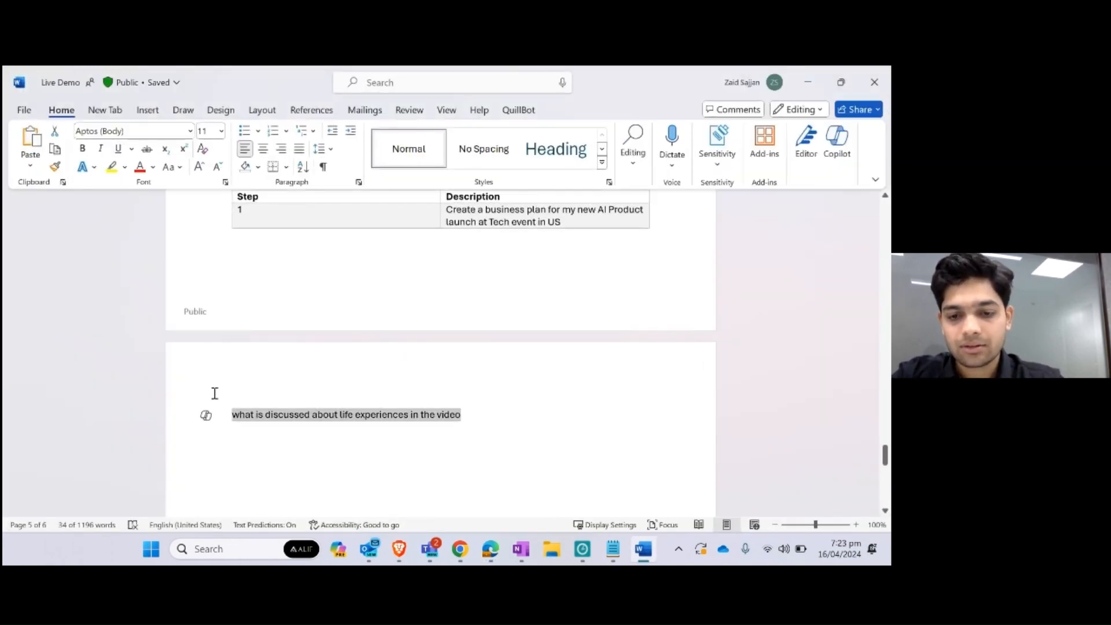
{"action": "key", "text": "ctrl+c"}
{"action": "key", "text": "alt+Tab"}
{"action": "key", "text": "ctrl+v"}
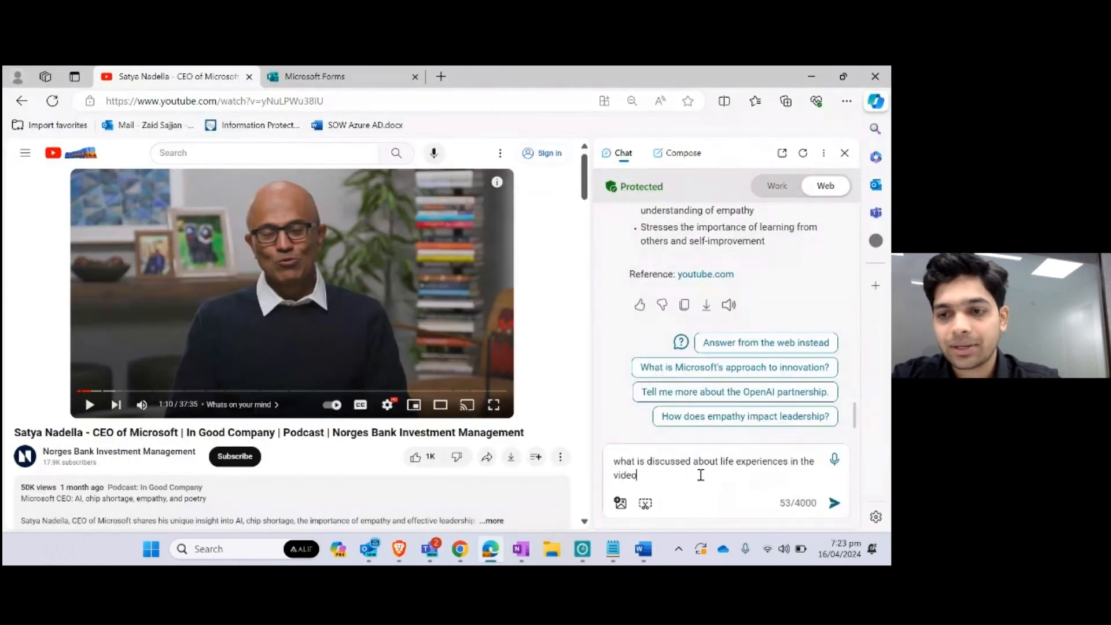
{"action": "key", "text": "Return"}
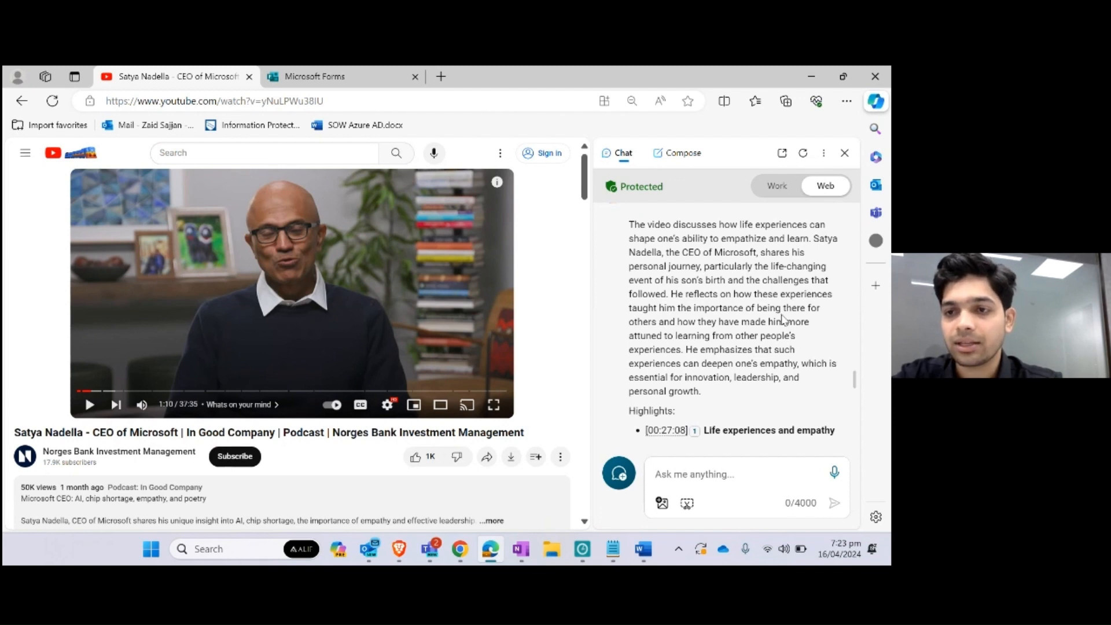
Read Copilot's answer on life experiences in the video and its timestamped highlights
{"action": "scroll", "coordinate": [782, 320], "scroll_direction": "down", "scroll_amount": 1}
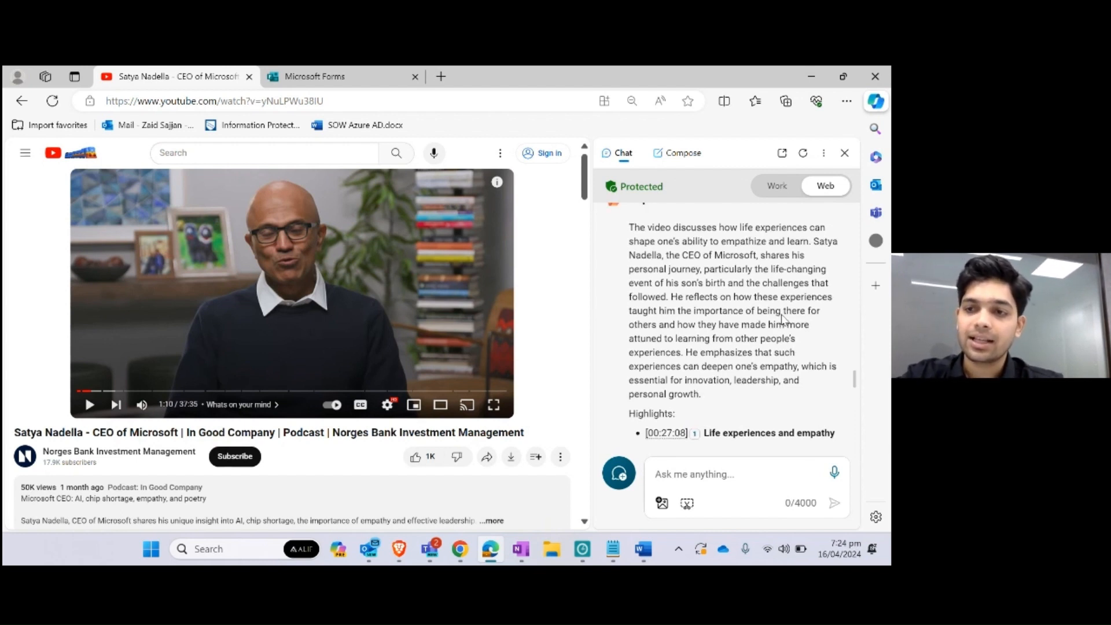
{"action": "scroll", "coordinate": [783, 320], "scroll_direction": "up", "scroll_amount": 3}
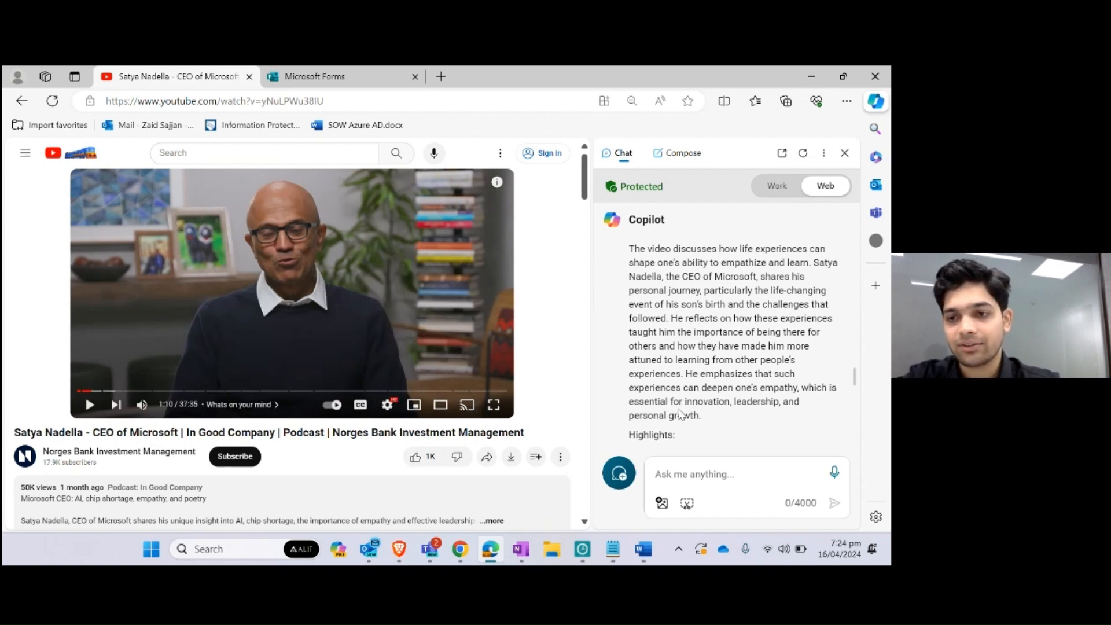
{"action": "scroll", "coordinate": [681, 415], "scroll_direction": "down", "scroll_amount": 3}
{"action": "scroll", "coordinate": [681, 414], "scroll_direction": "down", "scroll_amount": 3}
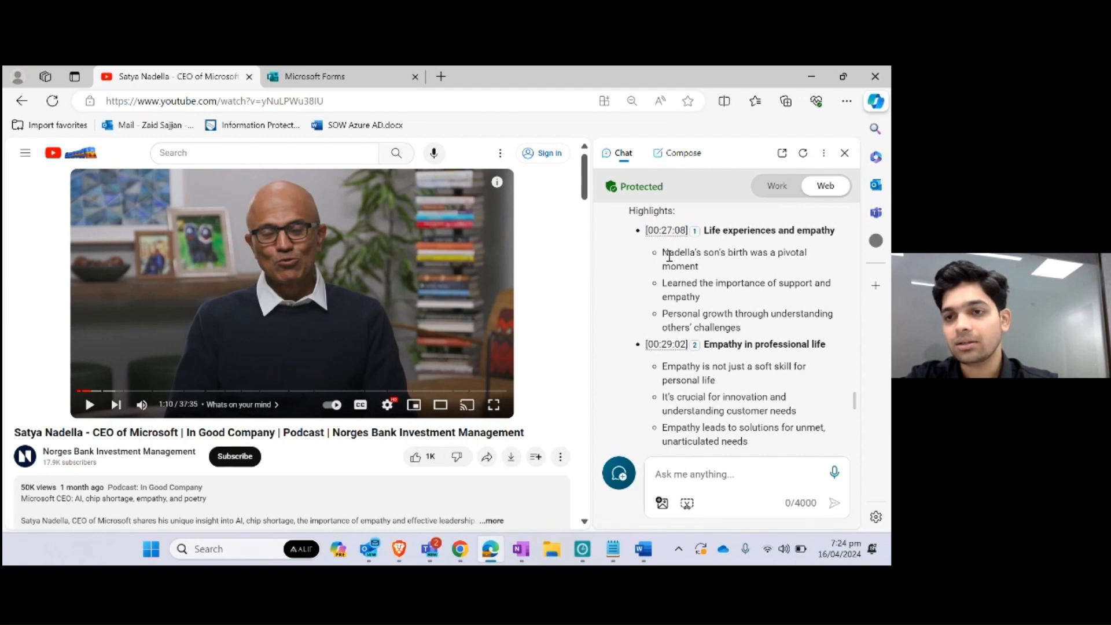
{"action": "scroll", "coordinate": [748, 327], "scroll_direction": "down", "scroll_amount": 3}
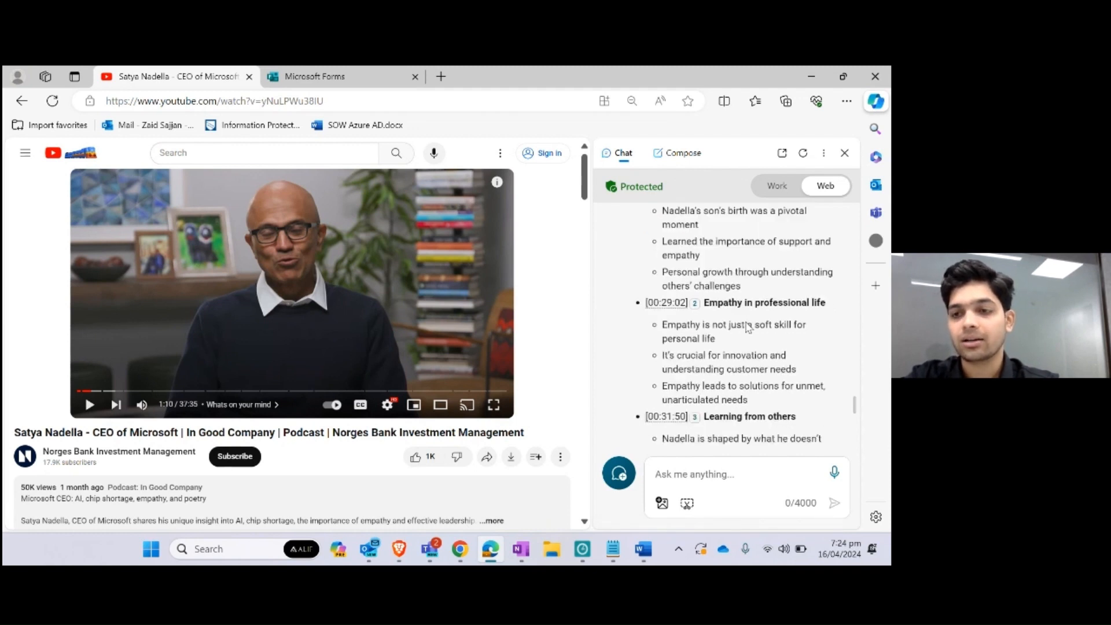
{"action": "scroll", "coordinate": [749, 327], "scroll_direction": "down", "scroll_amount": 1}
{"action": "scroll", "coordinate": [749, 327], "scroll_direction": "up", "scroll_amount": 3}
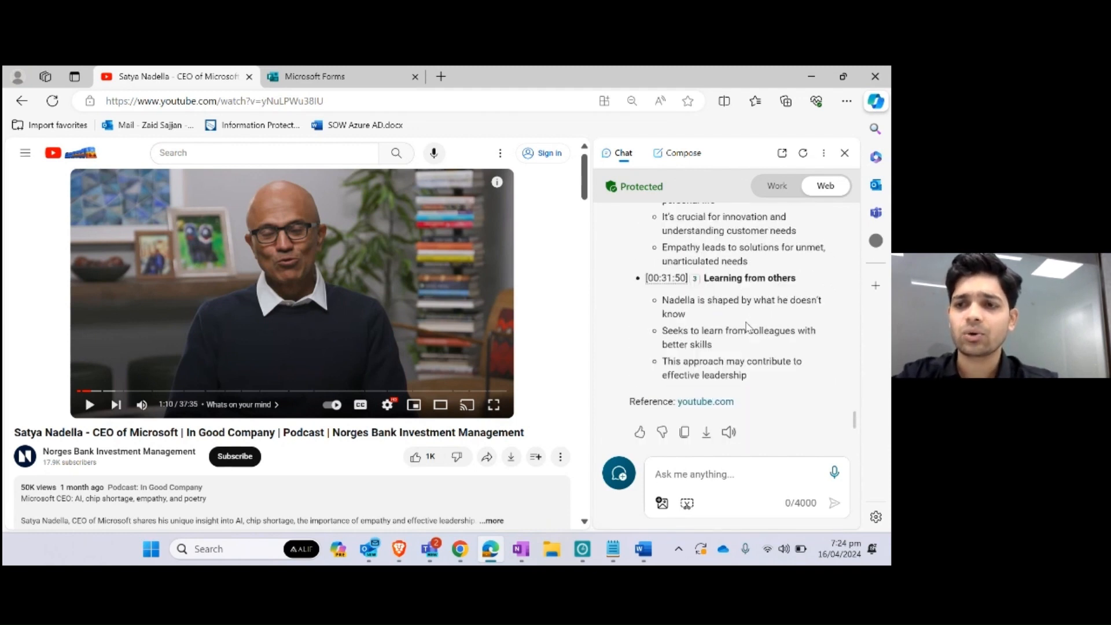
{"action": "scroll", "coordinate": [748, 327], "scroll_direction": "up", "scroll_amount": 1}
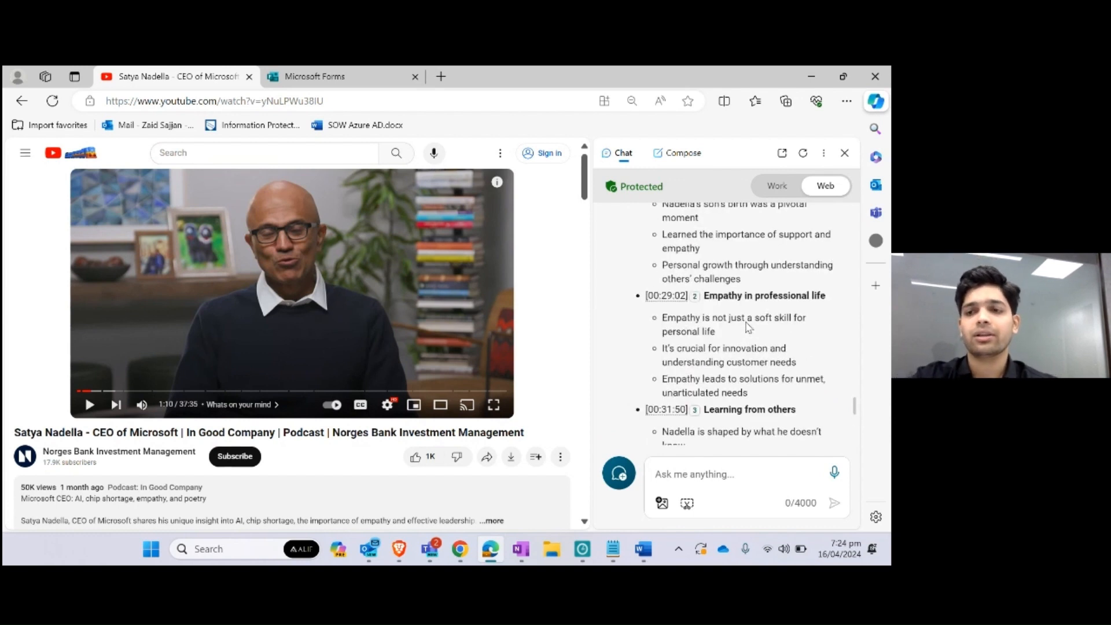
{"action": "scroll", "coordinate": [748, 327], "scroll_direction": "up", "scroll_amount": 1}
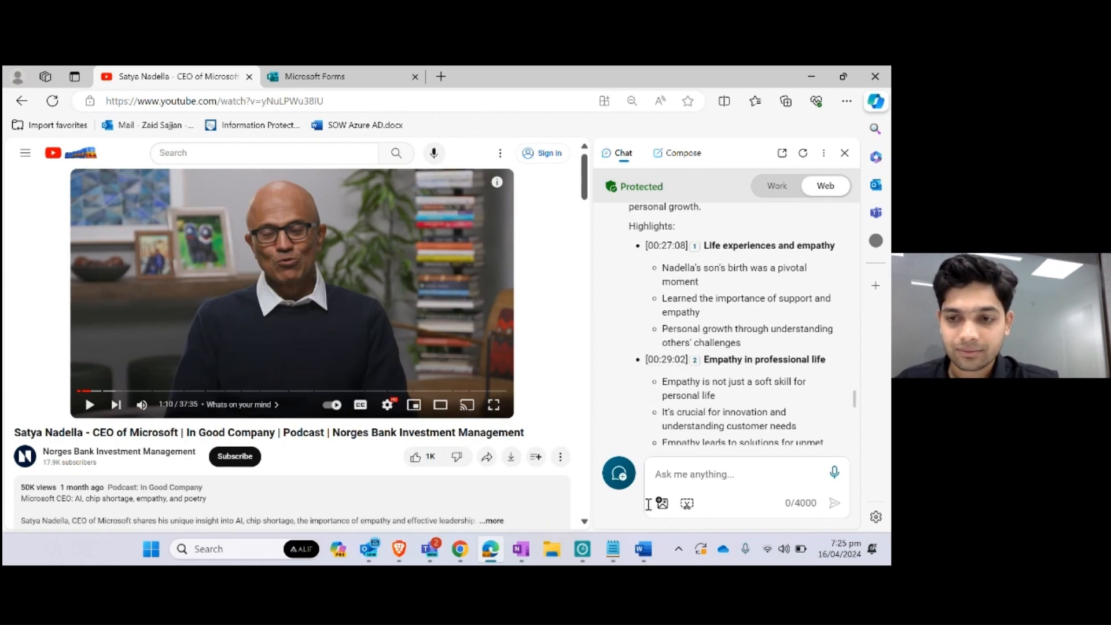
Switch to the Live Demo document in Word and view the One note prompt about the AI product launch business plan
{"action": "left_click", "coordinate": [651, 557]}
{"action": "scroll", "coordinate": [496, 459], "scroll_direction": "down", "scroll_amount": 1}
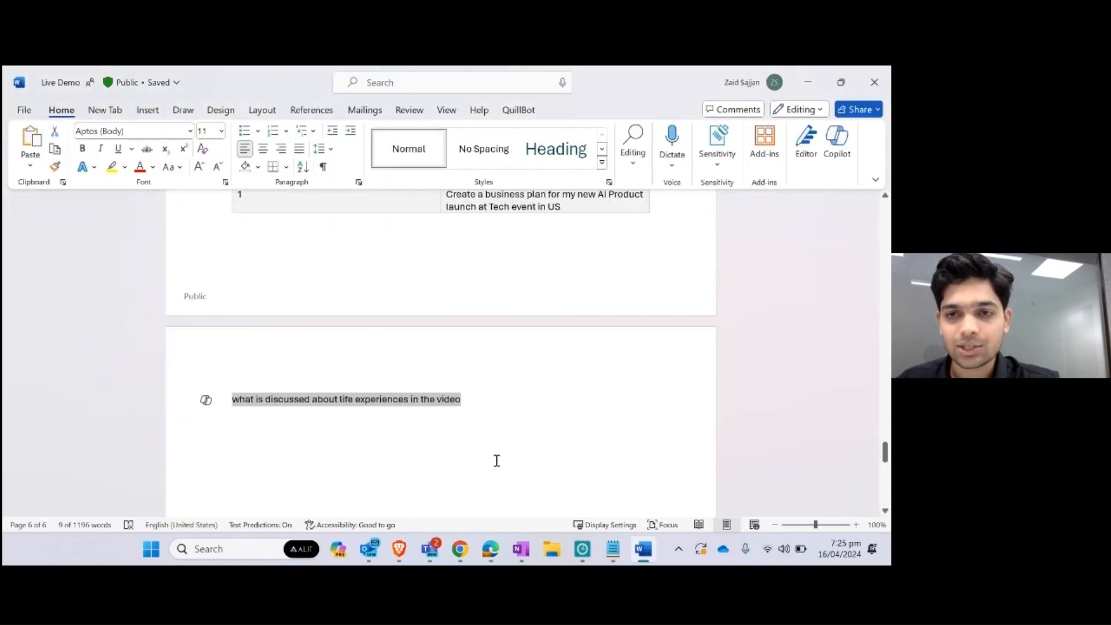
{"action": "scroll", "coordinate": [496, 459], "scroll_direction": "up", "scroll_amount": 5}
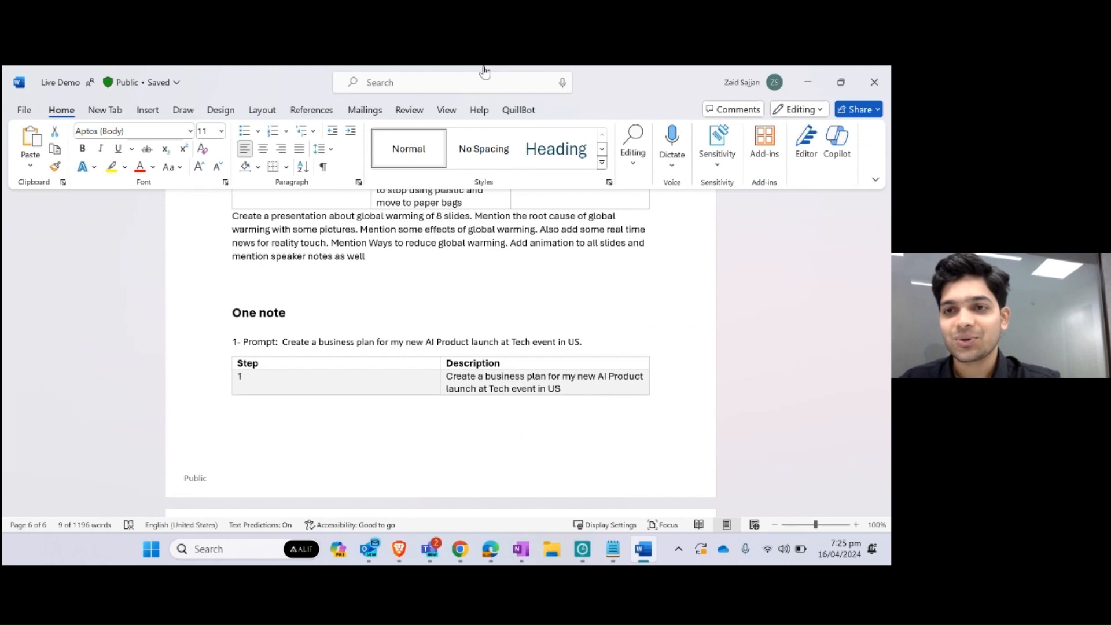